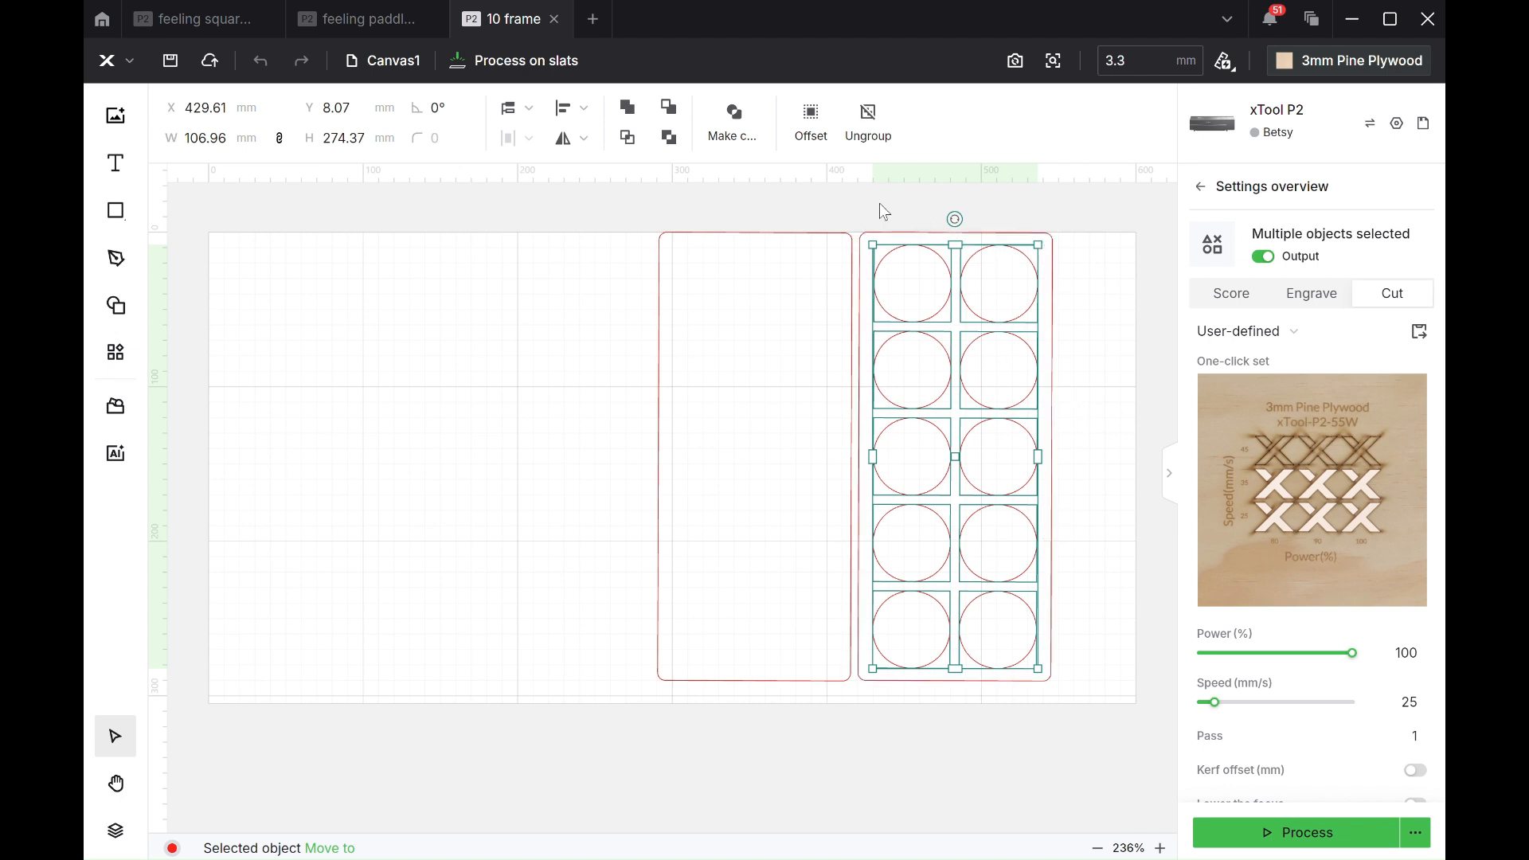
Add a new blank canvas to the 10 frame project.
left_click(389, 62)
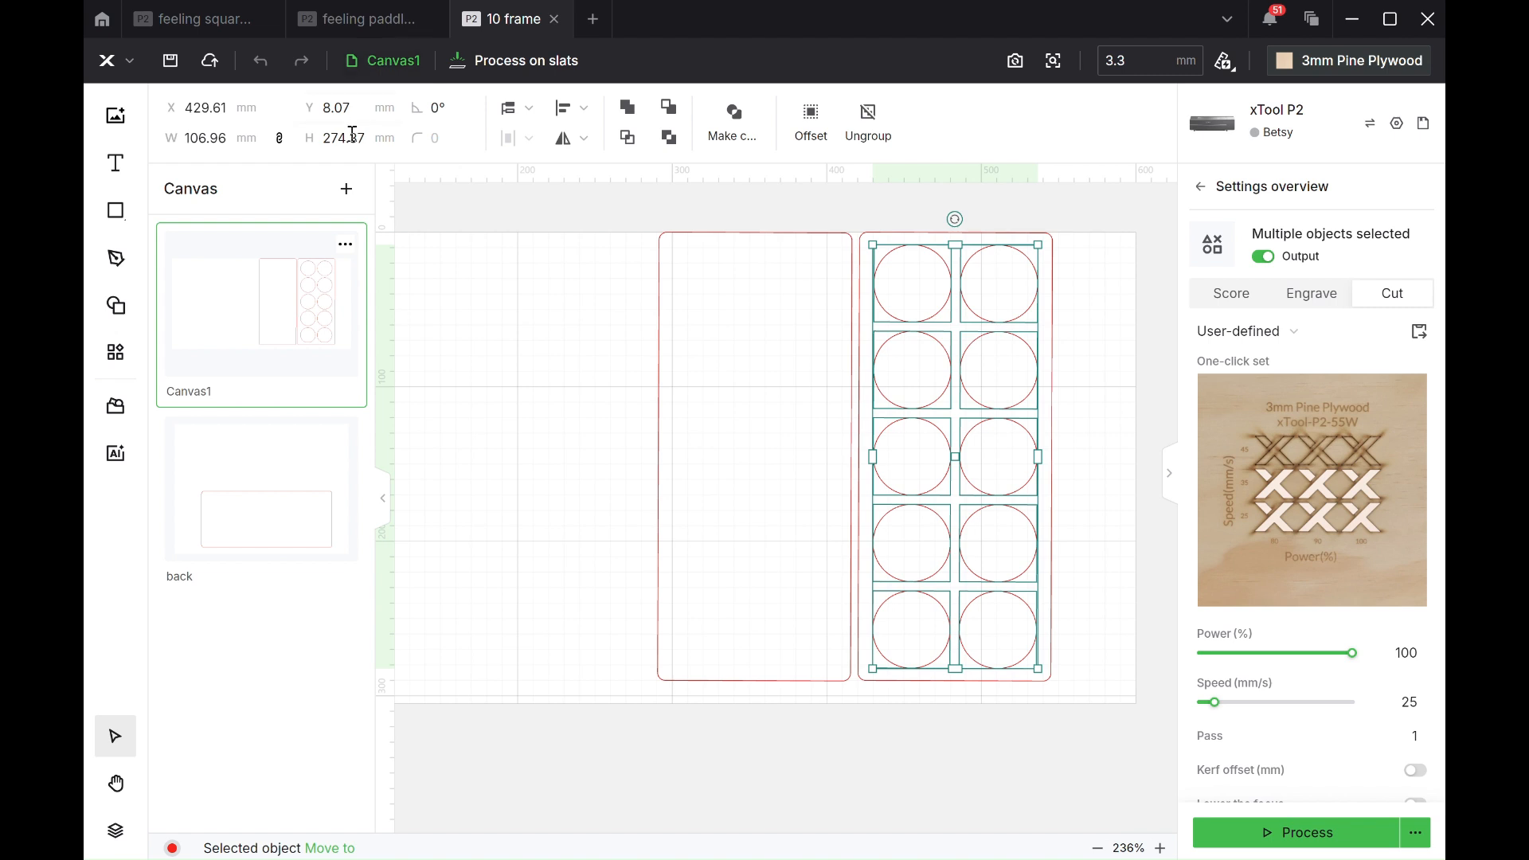
left_click(346, 189)
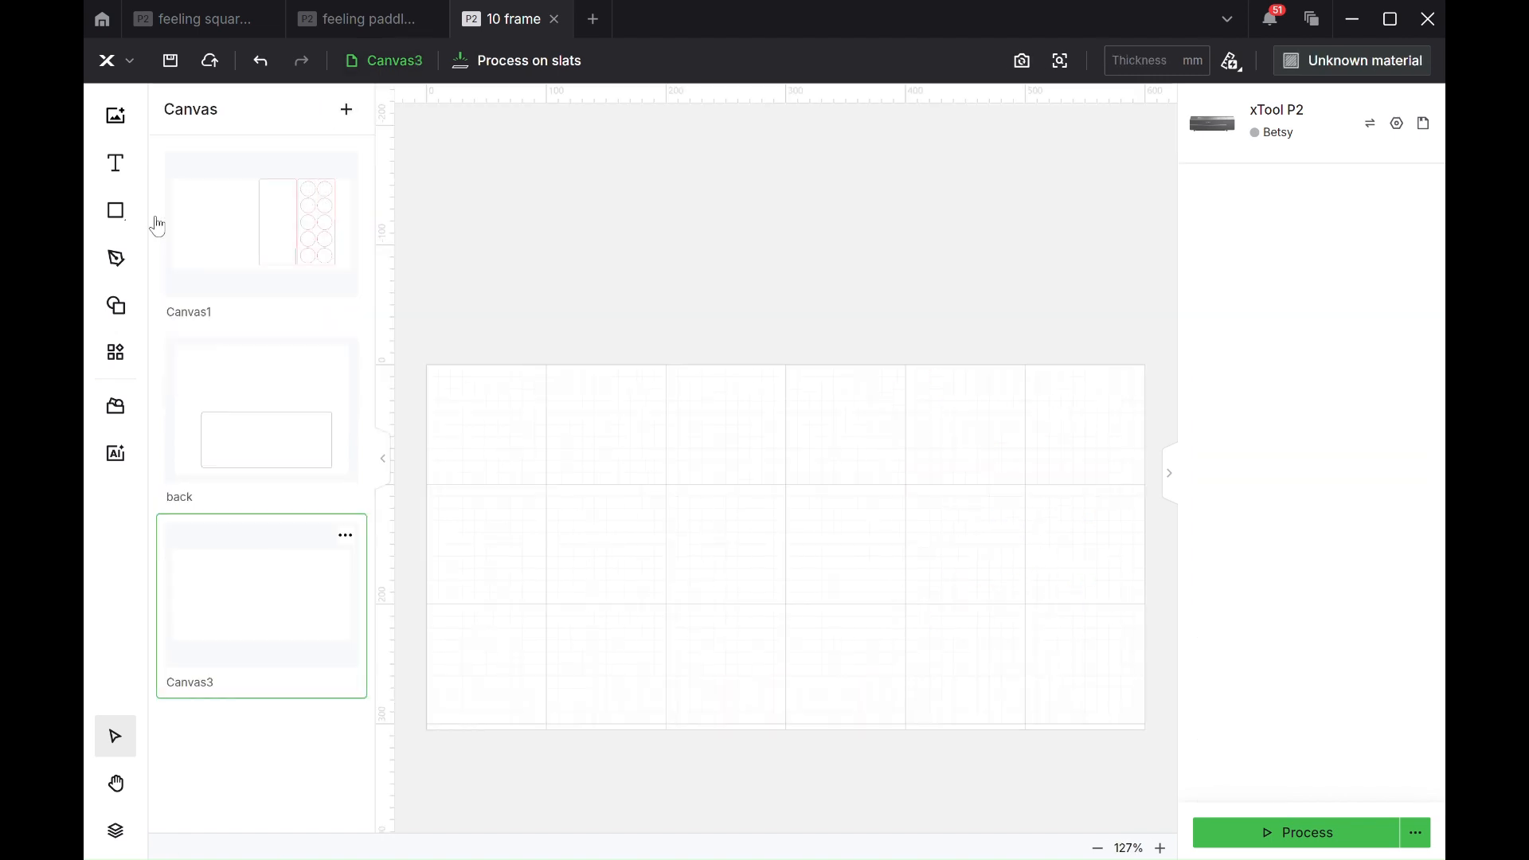
mouse_move(114, 215)
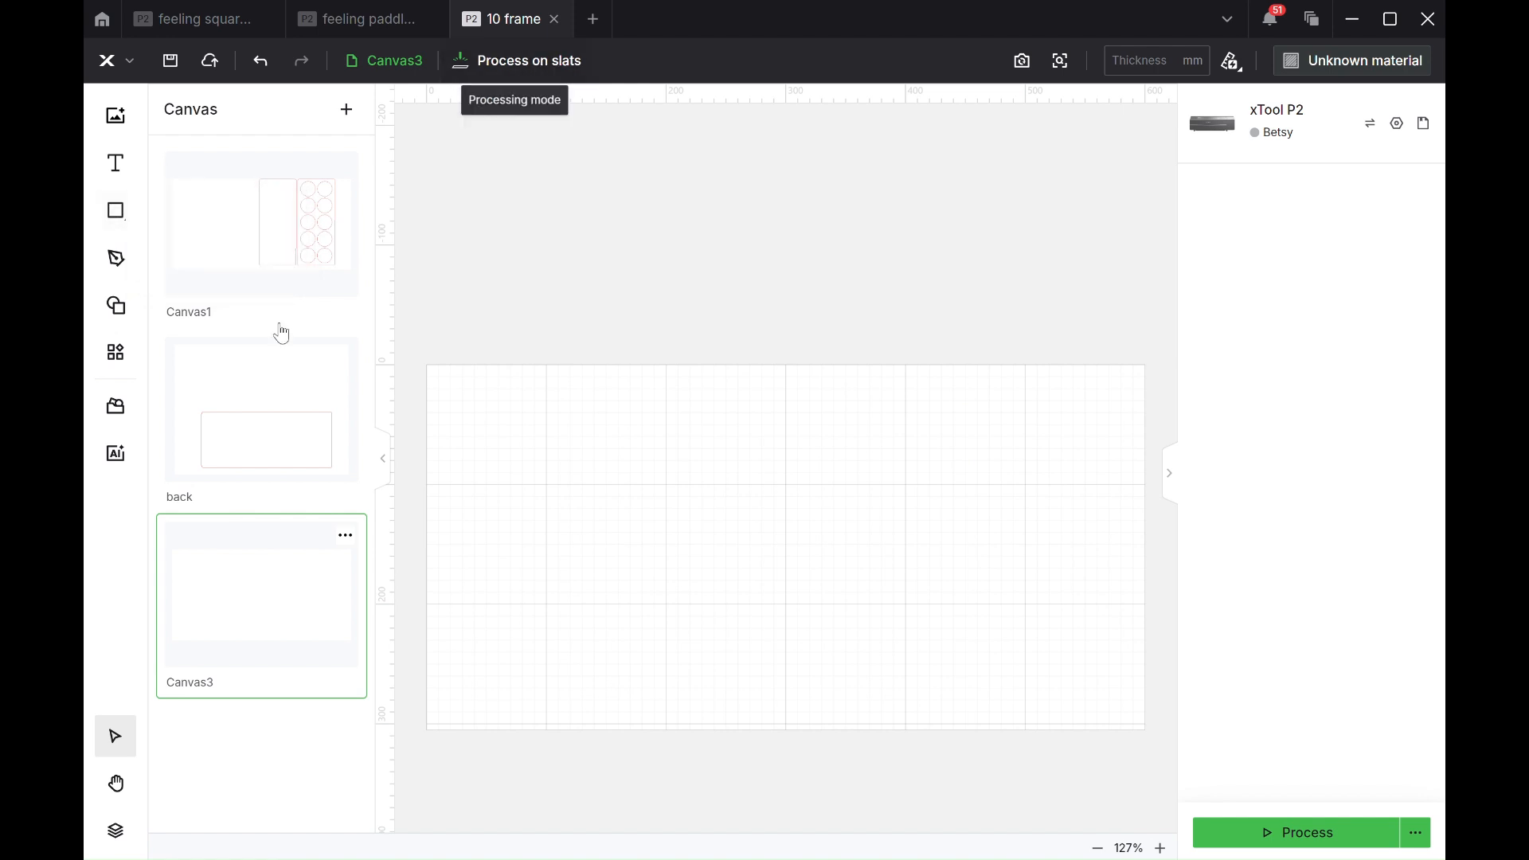
Examine the dimensions of individual circles in the existing ten-frame design on Canvas1.
left_click(262, 239)
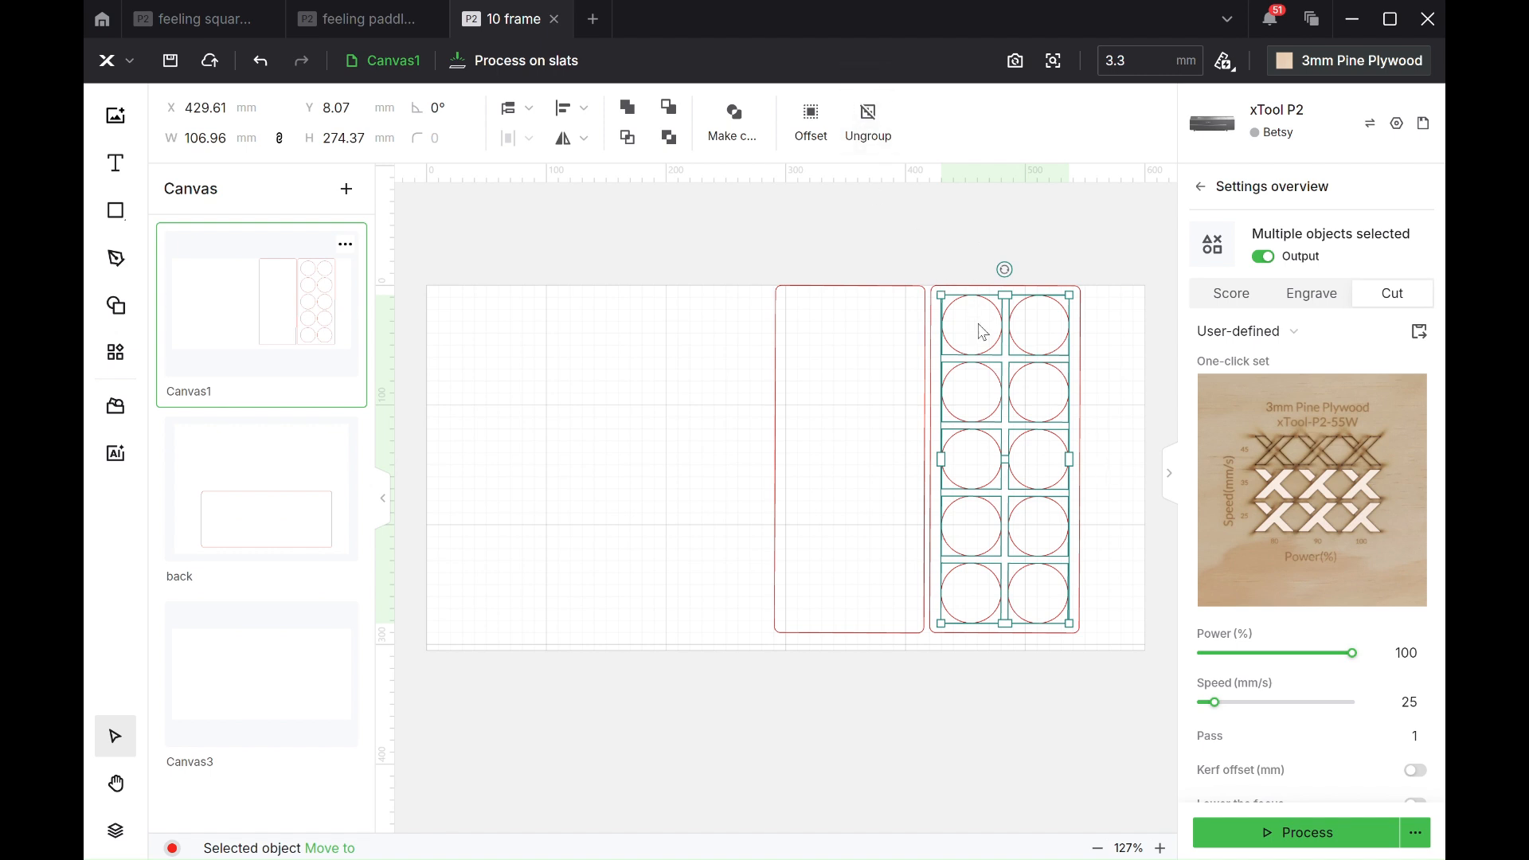
left_click(872, 134)
left_click(1013, 248)
scroll(1035, 333, "up", 3)
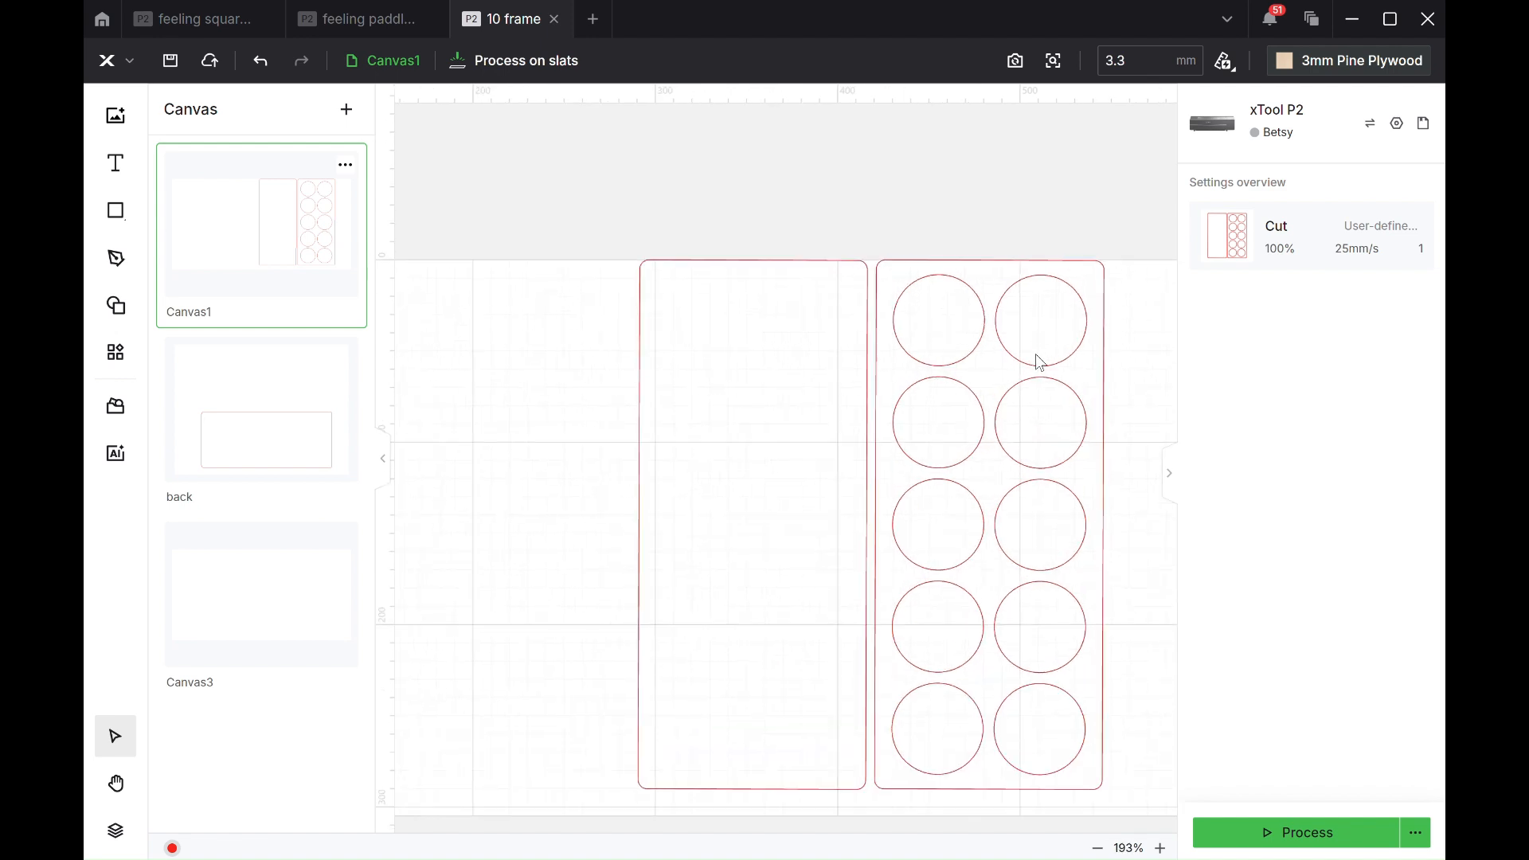
left_click(1037, 363)
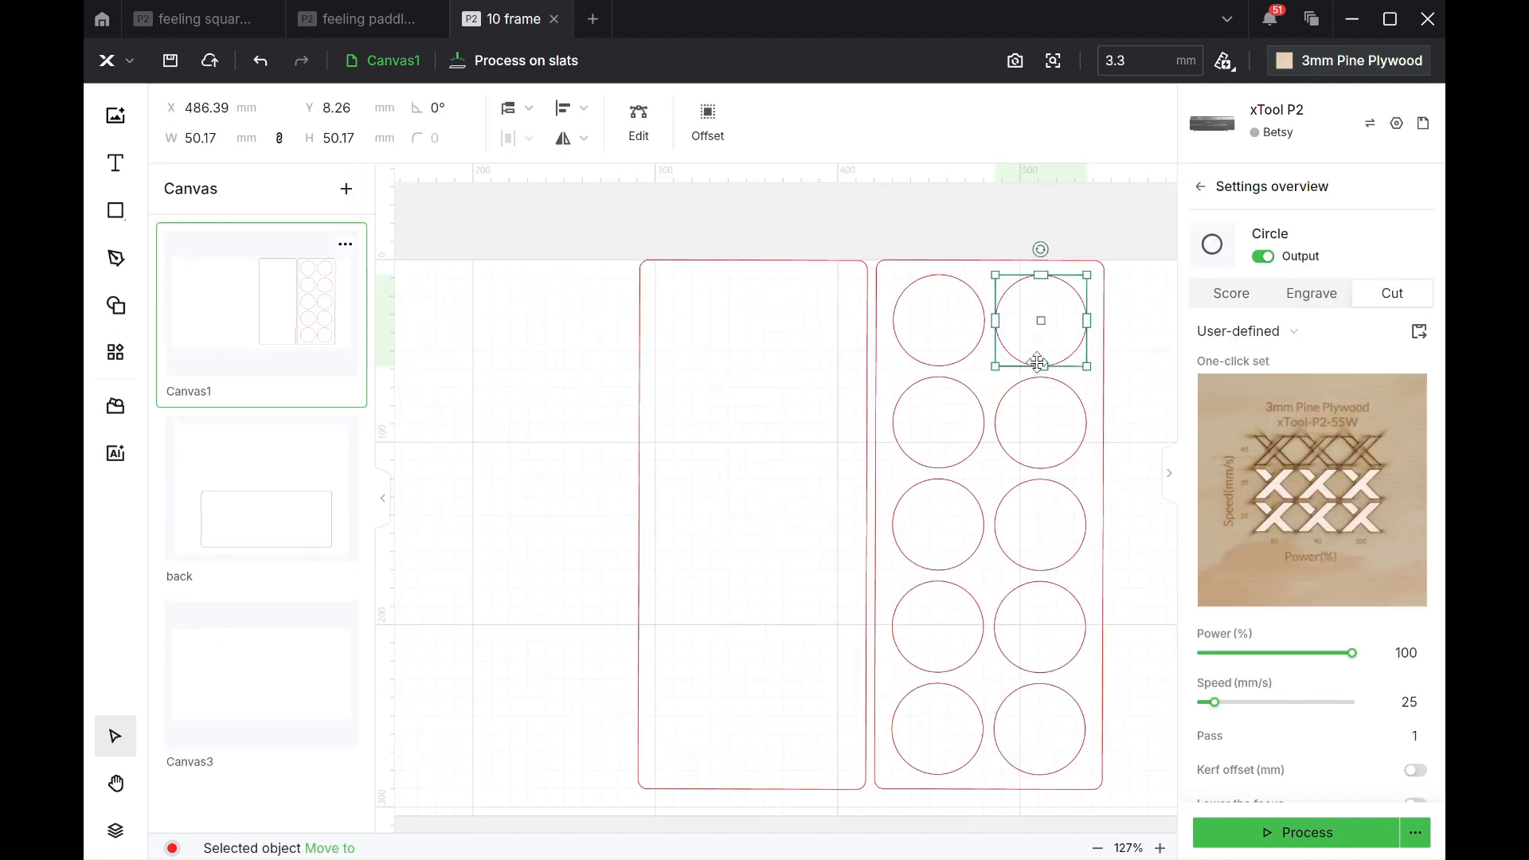
left_click(1037, 570)
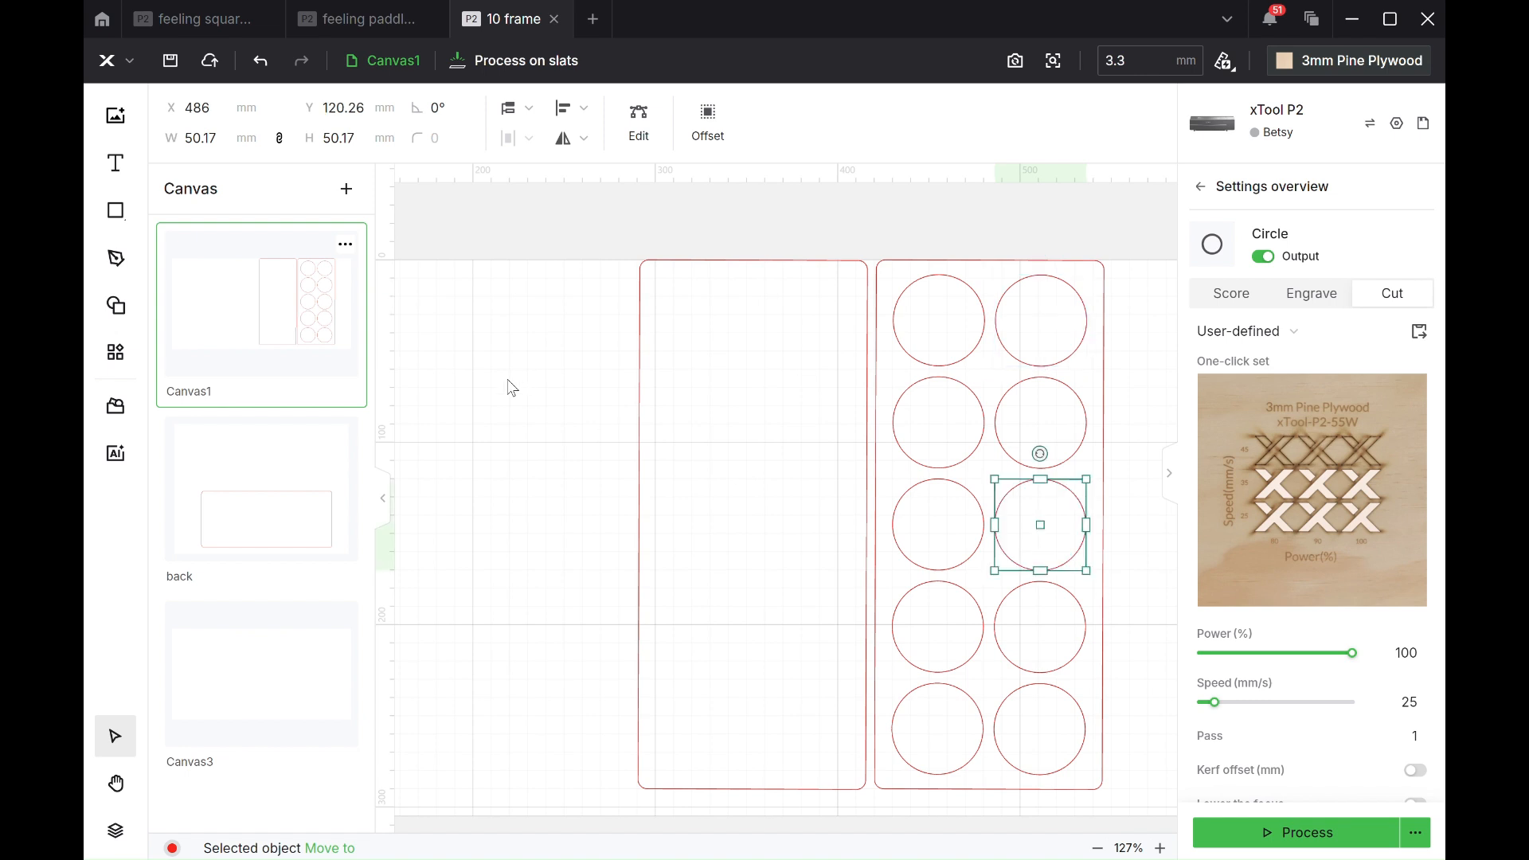
Draw a circle about 58 mm wide and 55 mm high on the blank Canvas3.
left_click(280, 667)
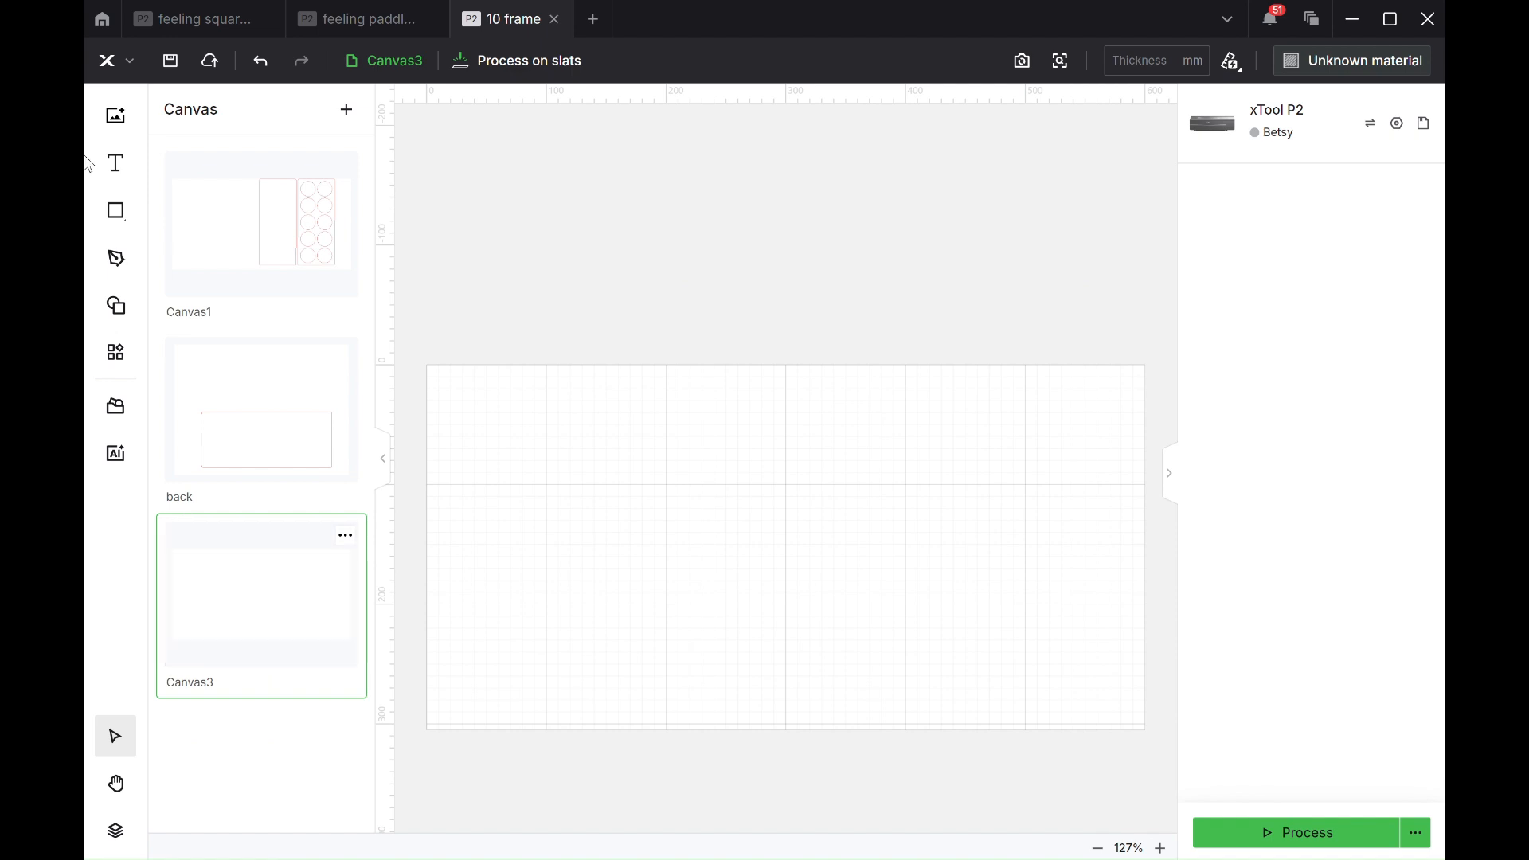
mouse_move(115, 215)
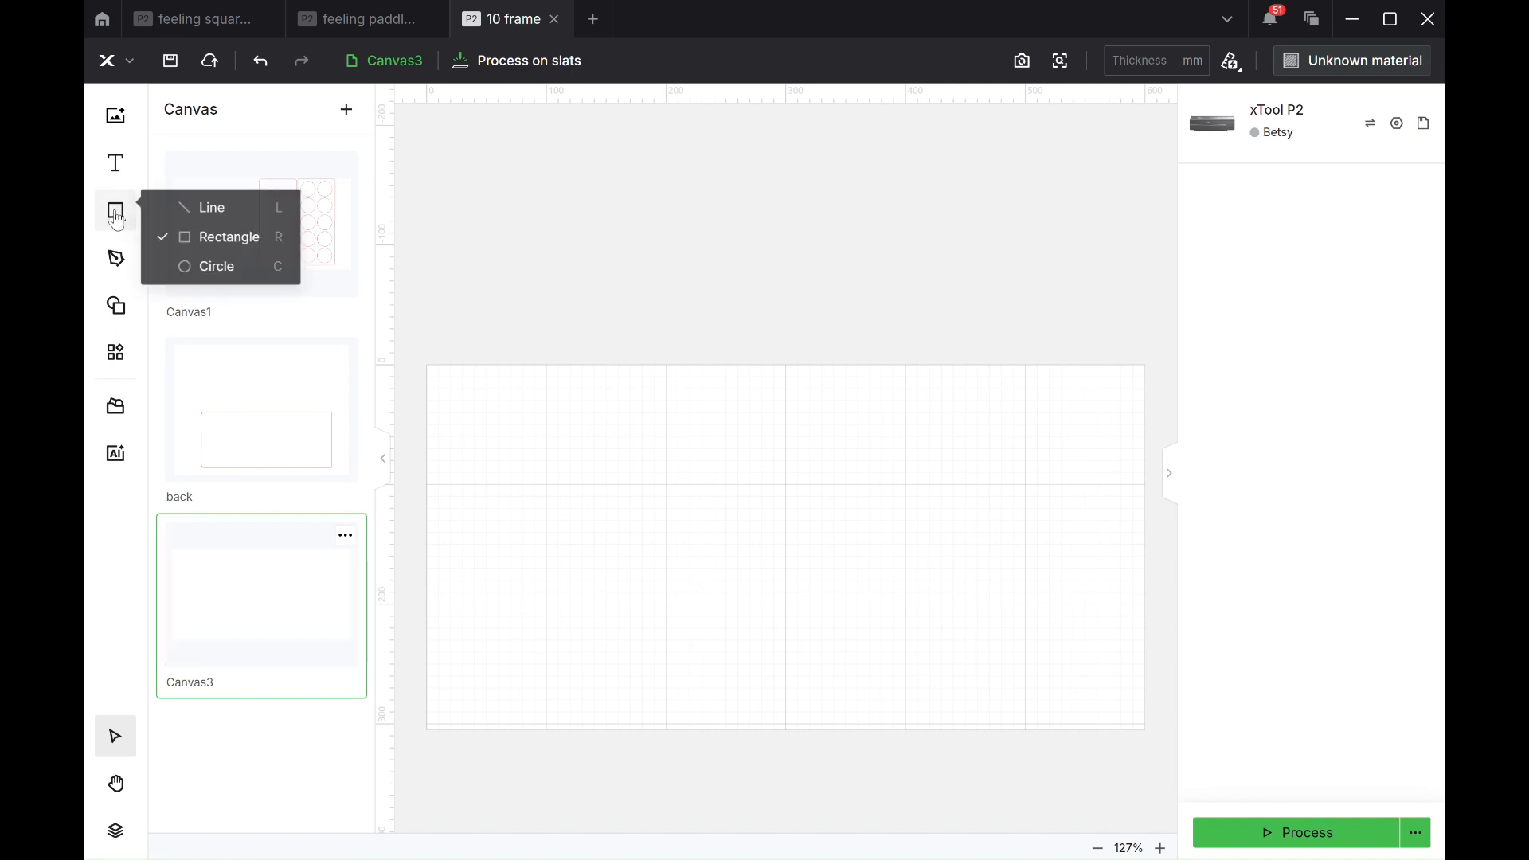
left_click(210, 269)
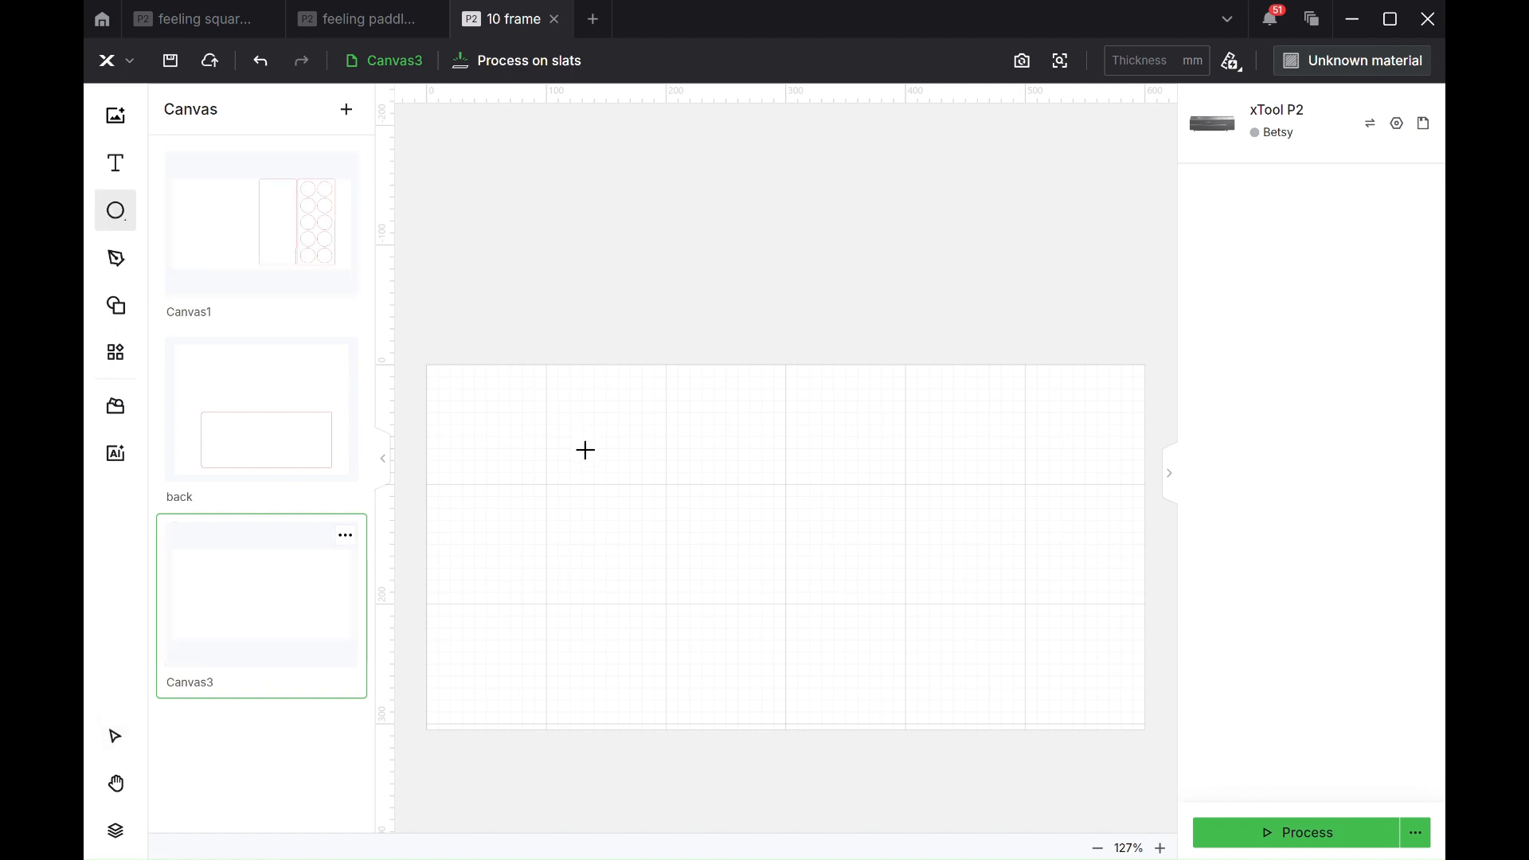
left_click_drag(586, 450, 655, 514)
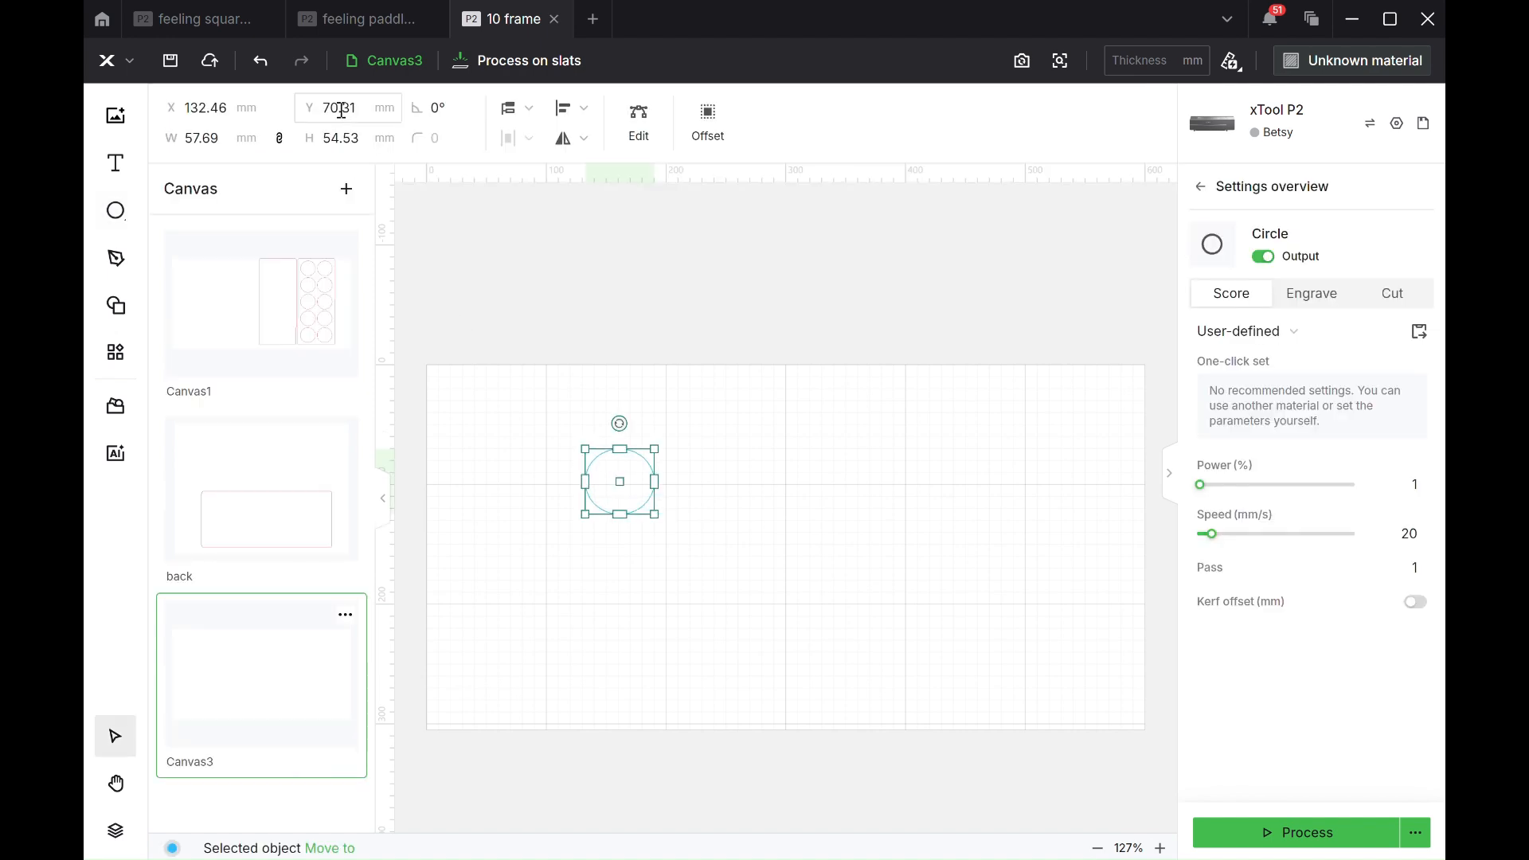
Set the circle's width and height to 50 mm and move it to about X 101 mm, Y 57 mm.
left_click(280, 138)
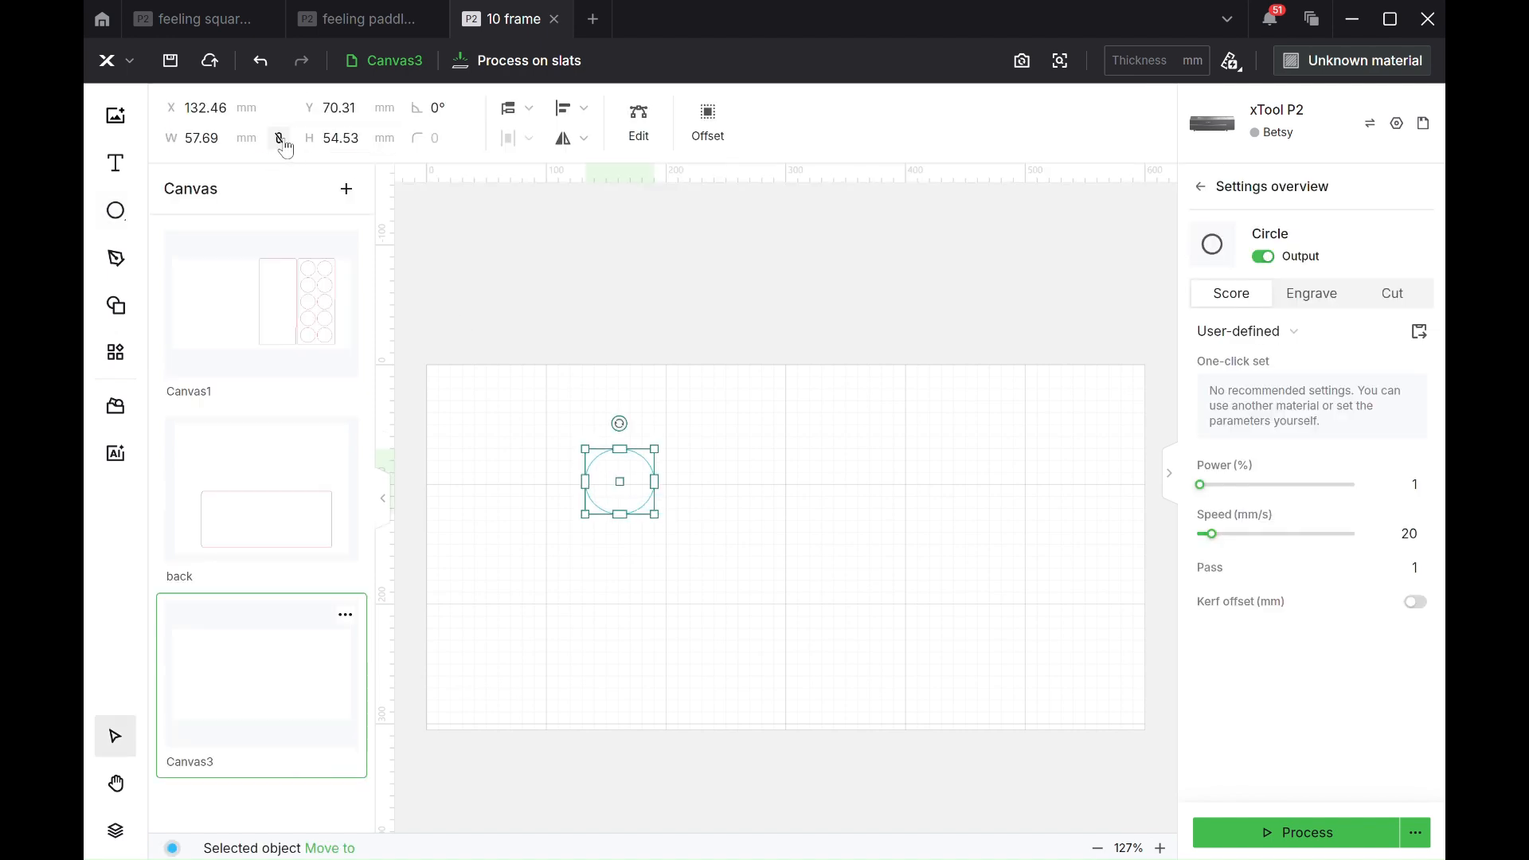
left_click(219, 143)
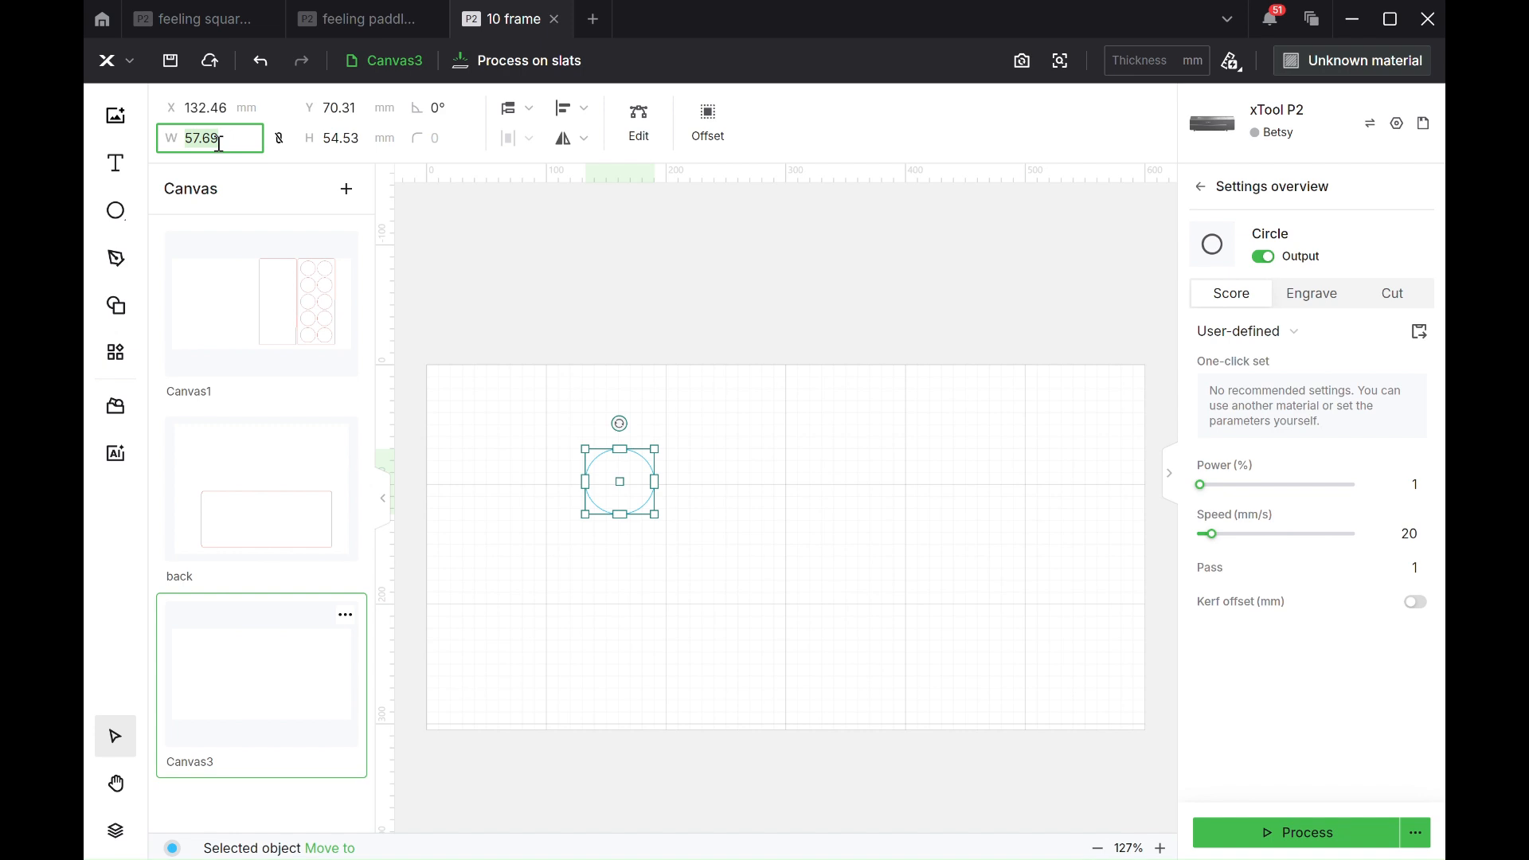
type("50")
left_click(347, 132)
type("50")
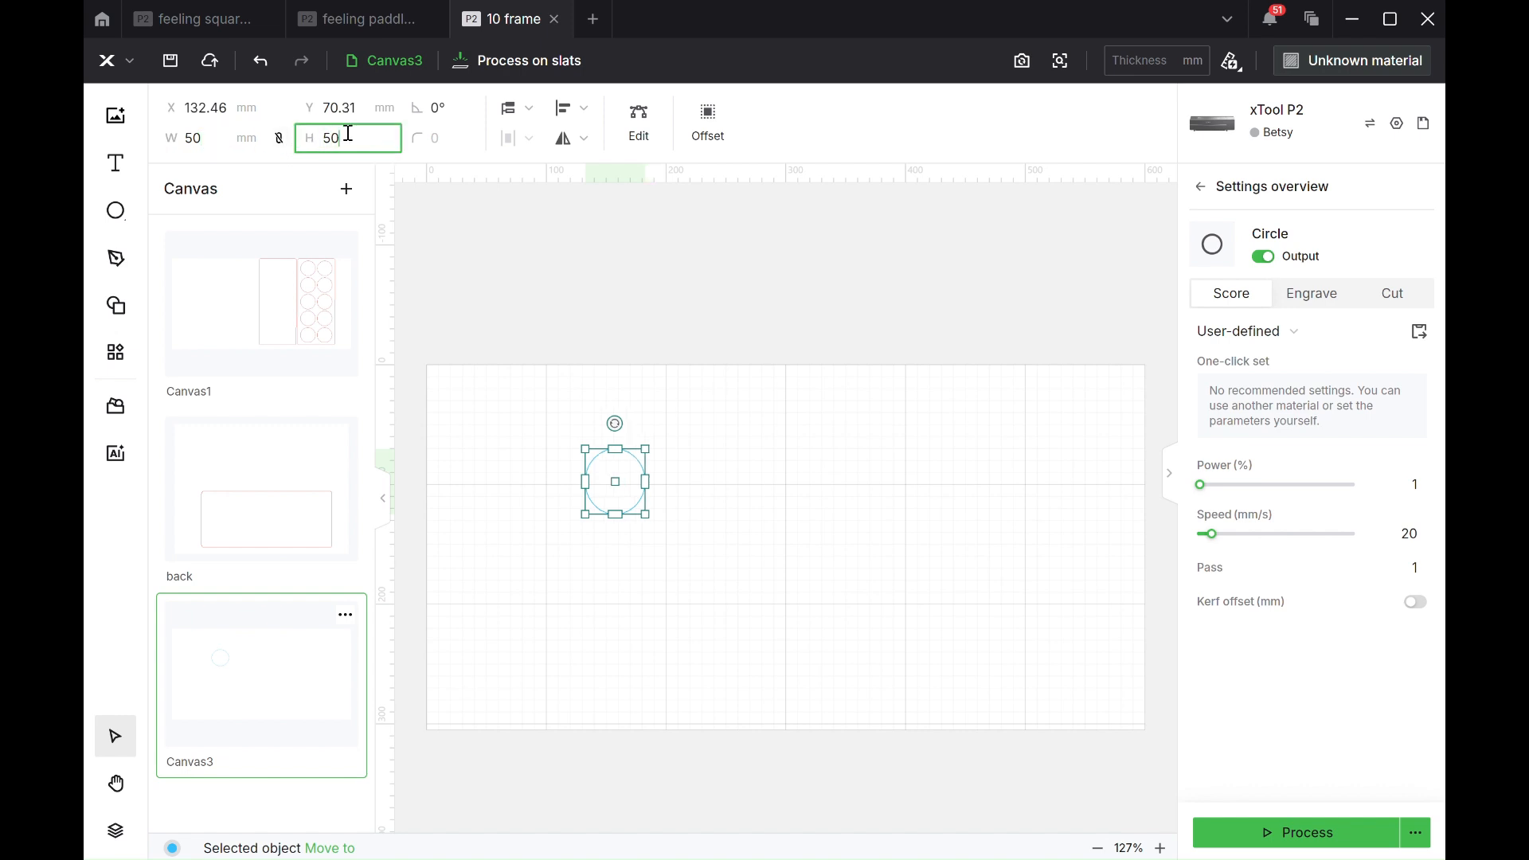
key("Return")
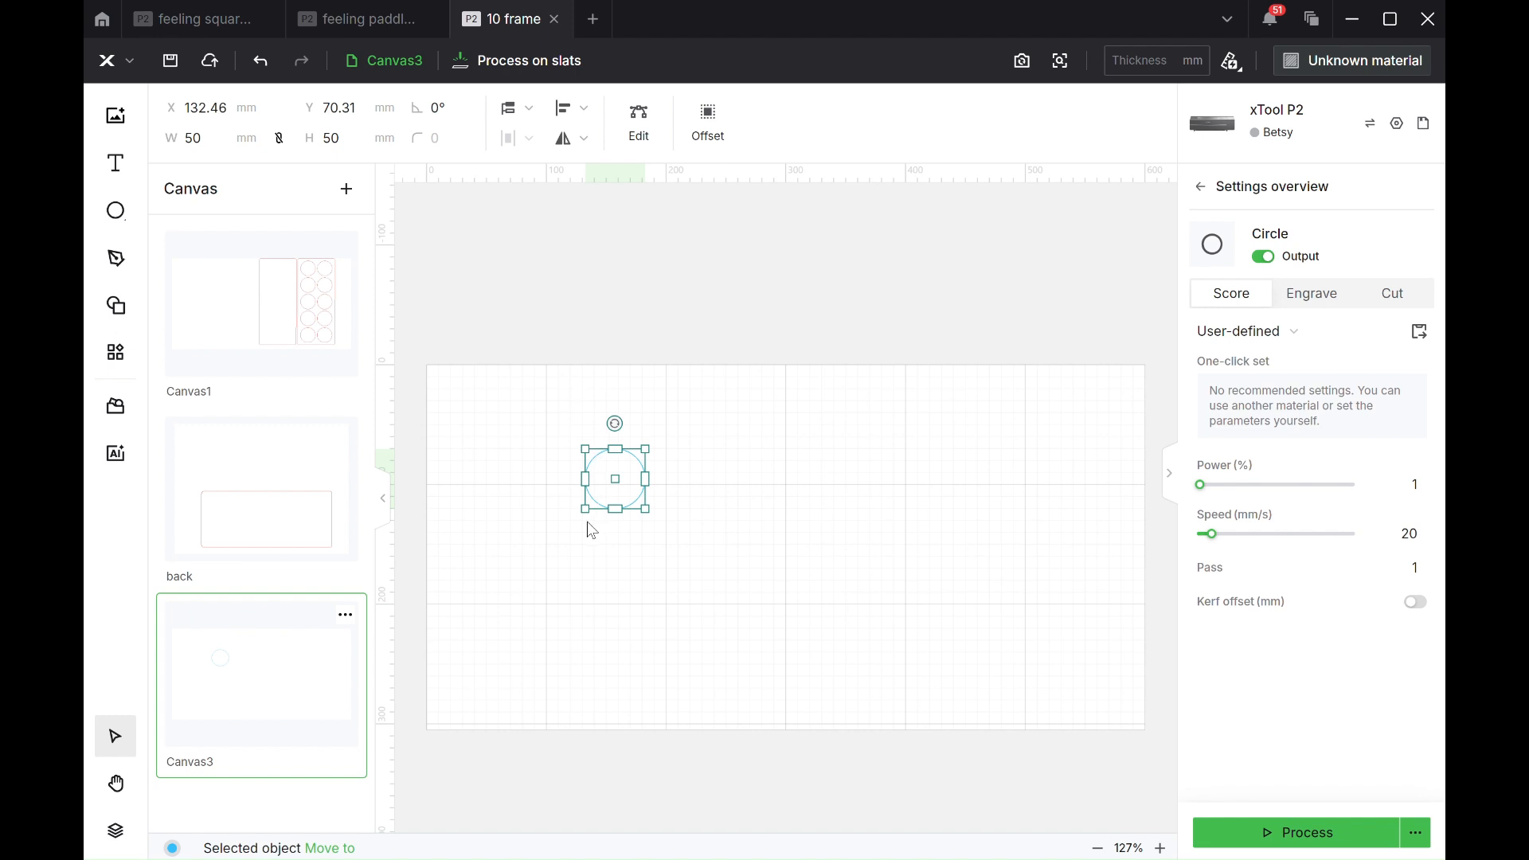
left_click_drag(618, 479, 578, 463)
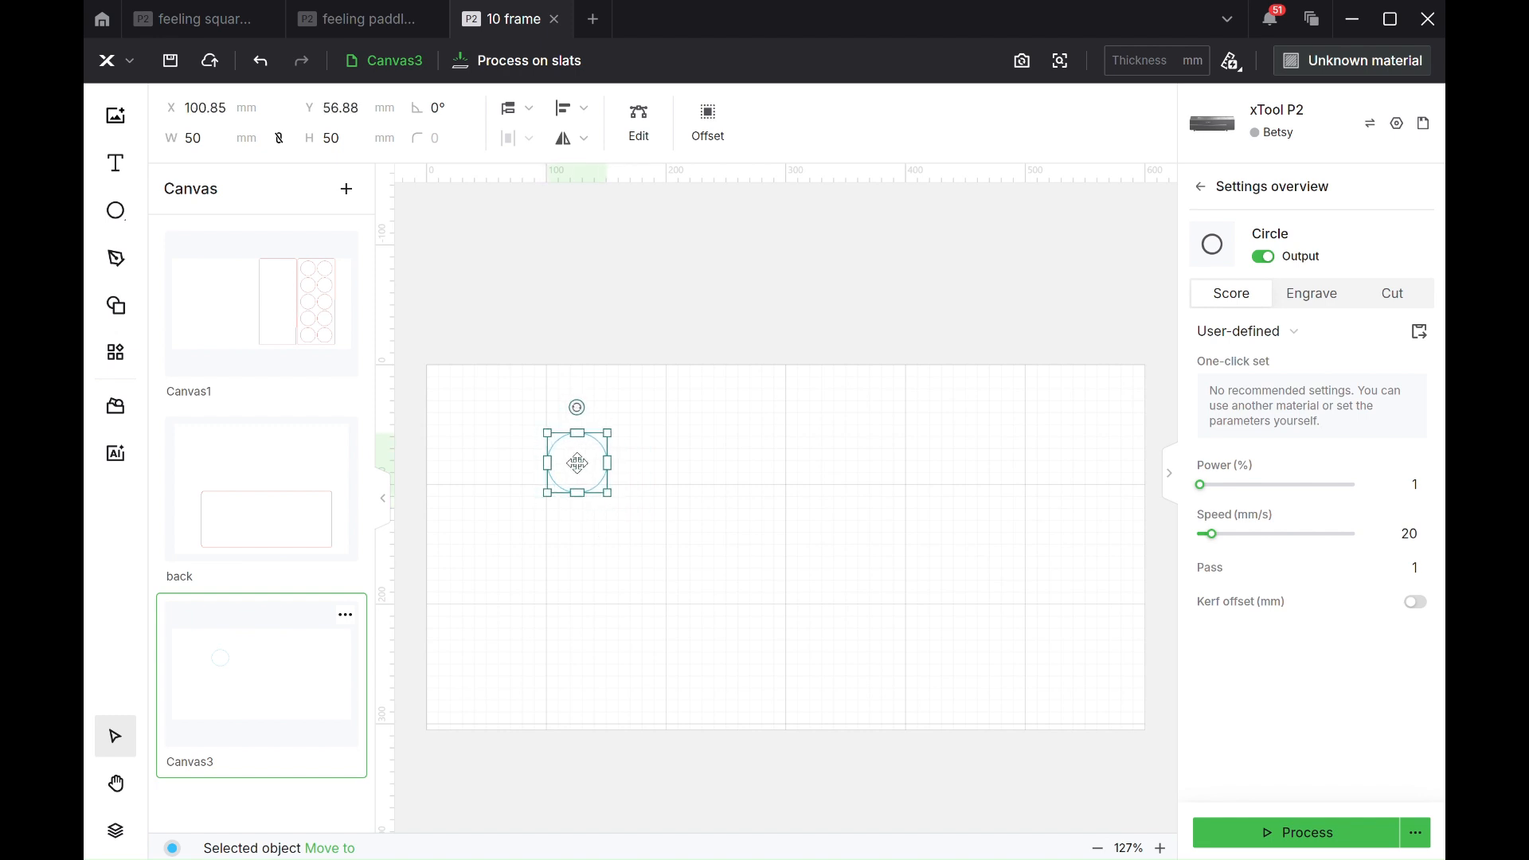
Set up a grid array of the circle with 5 columns, 2 rows and 10 mm X and Y spacing.
left_click(116, 352)
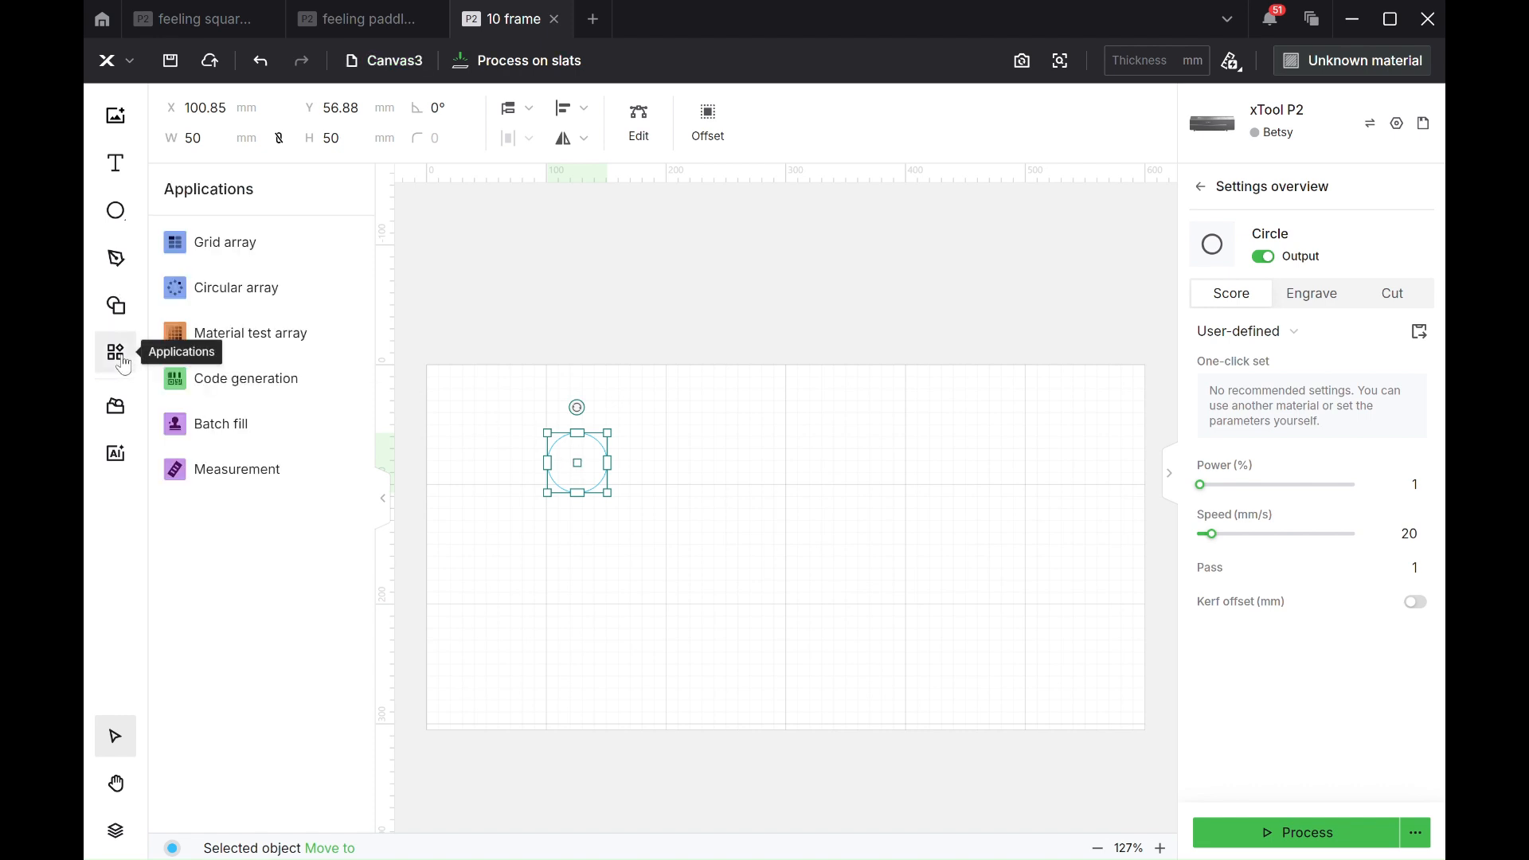
left_click(223, 252)
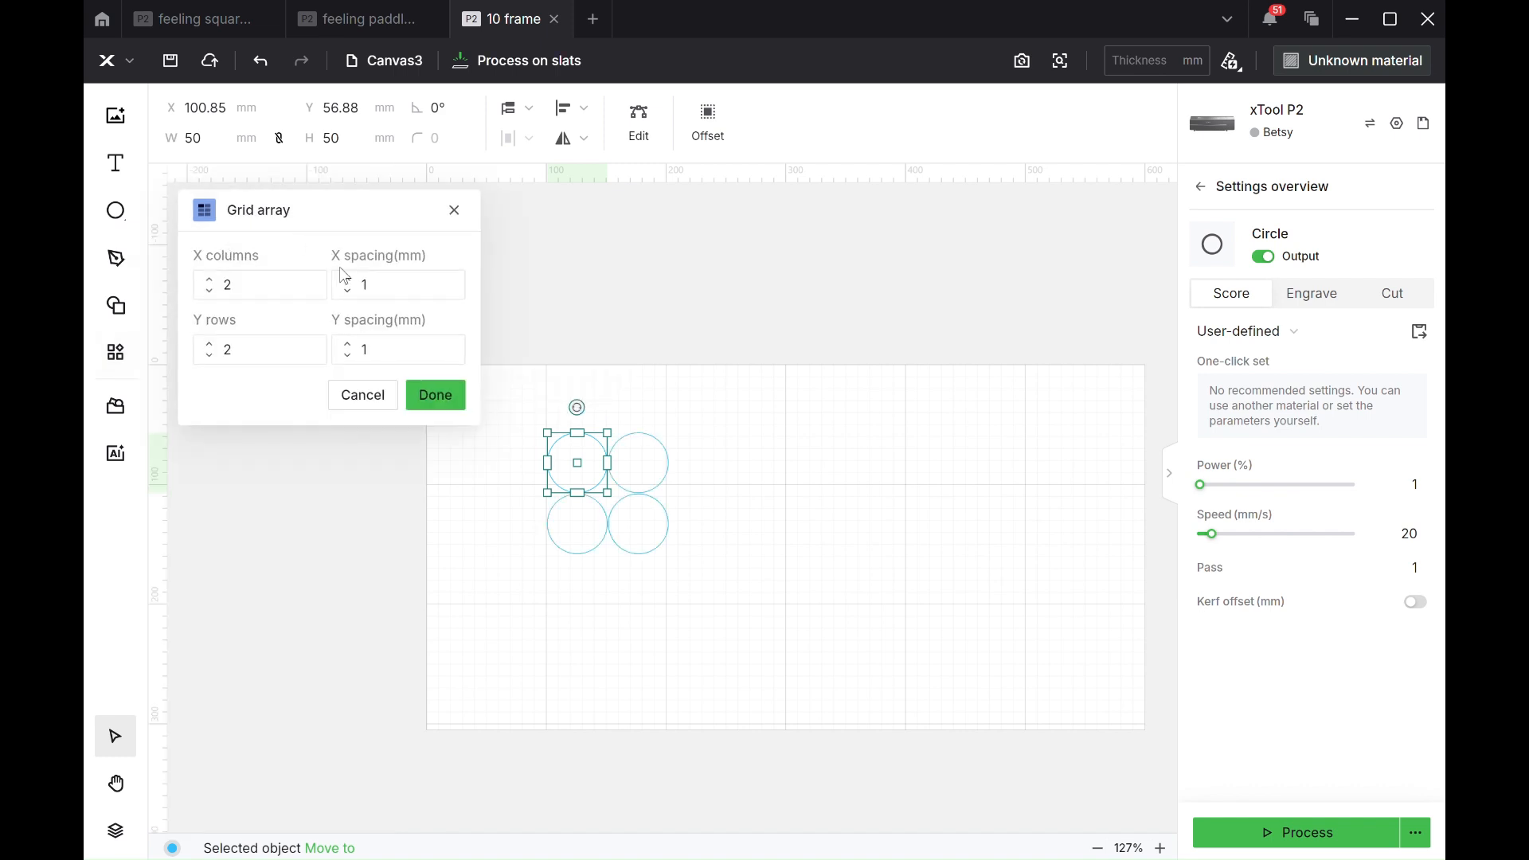
double_click(376, 280)
type("10")
double_click(400, 356)
type("10")
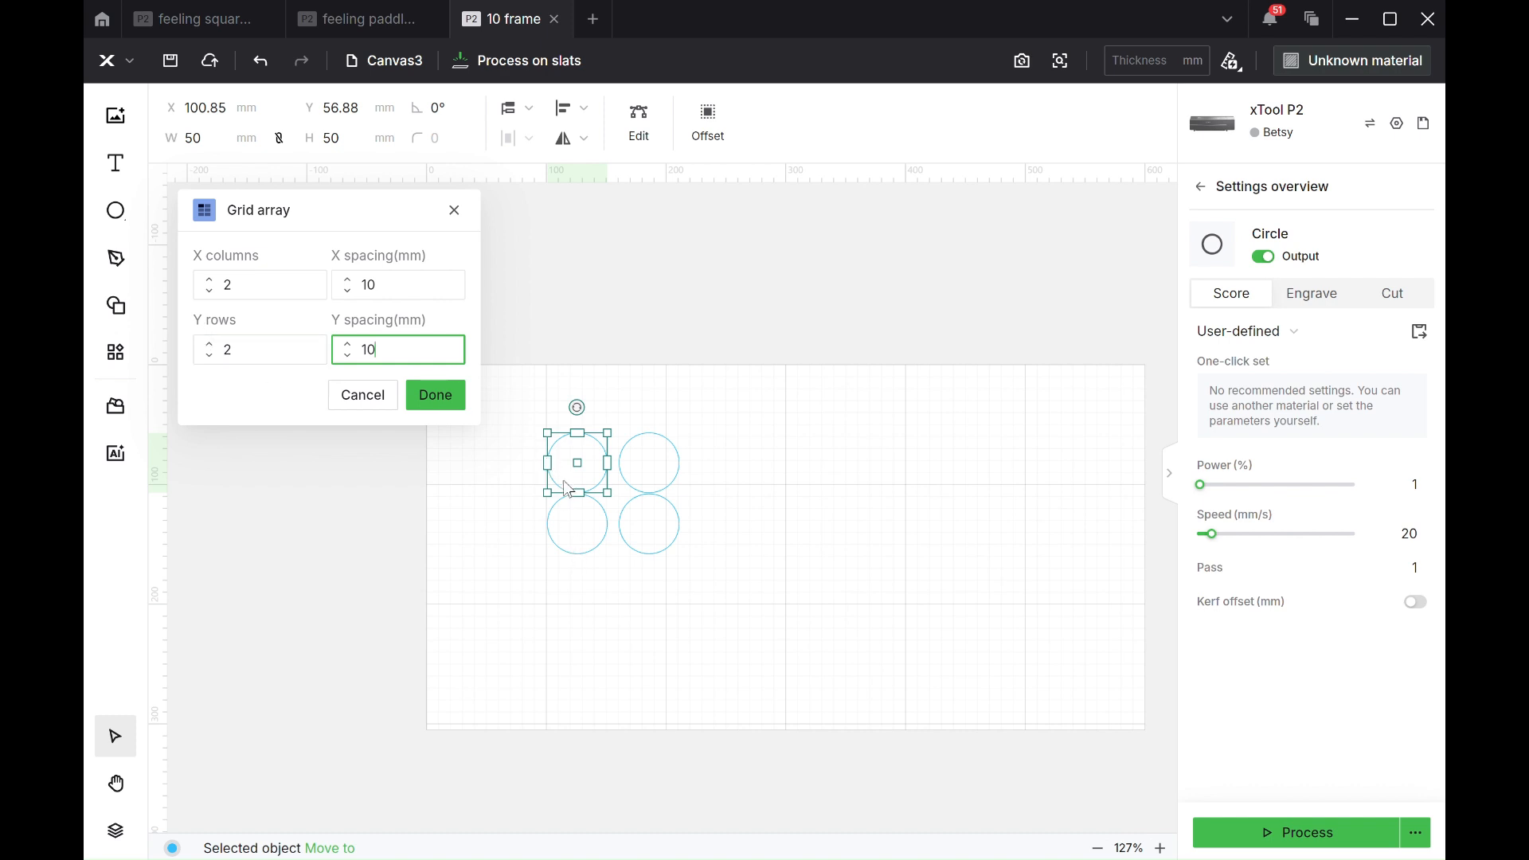
left_click(208, 280)
left_click(208, 280)
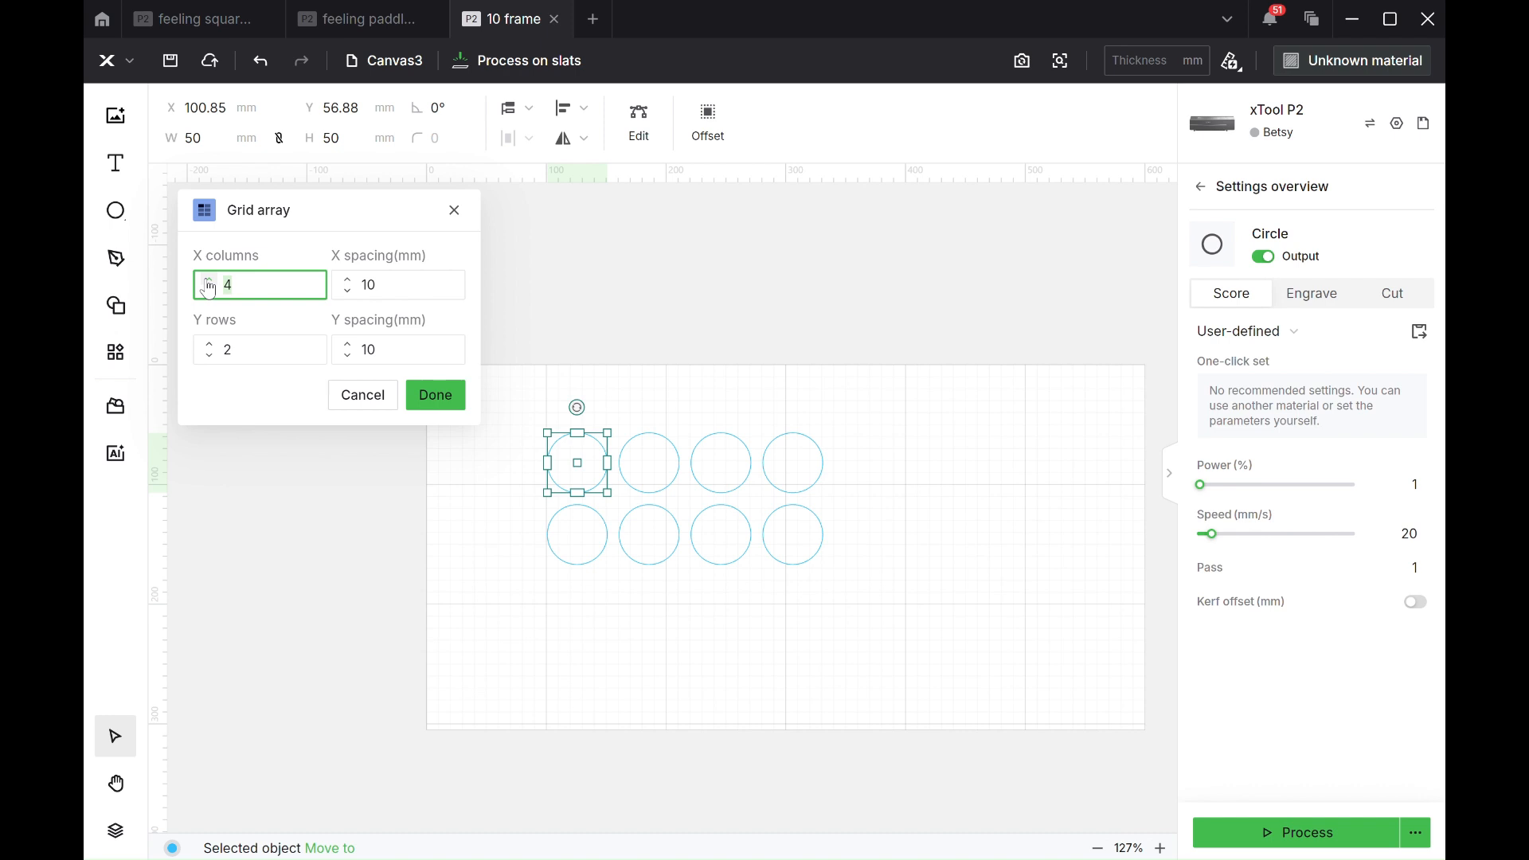
left_click(208, 280)
Increase the grid array's X and Y spacing to 15 mm and create the array.
left_click(348, 279)
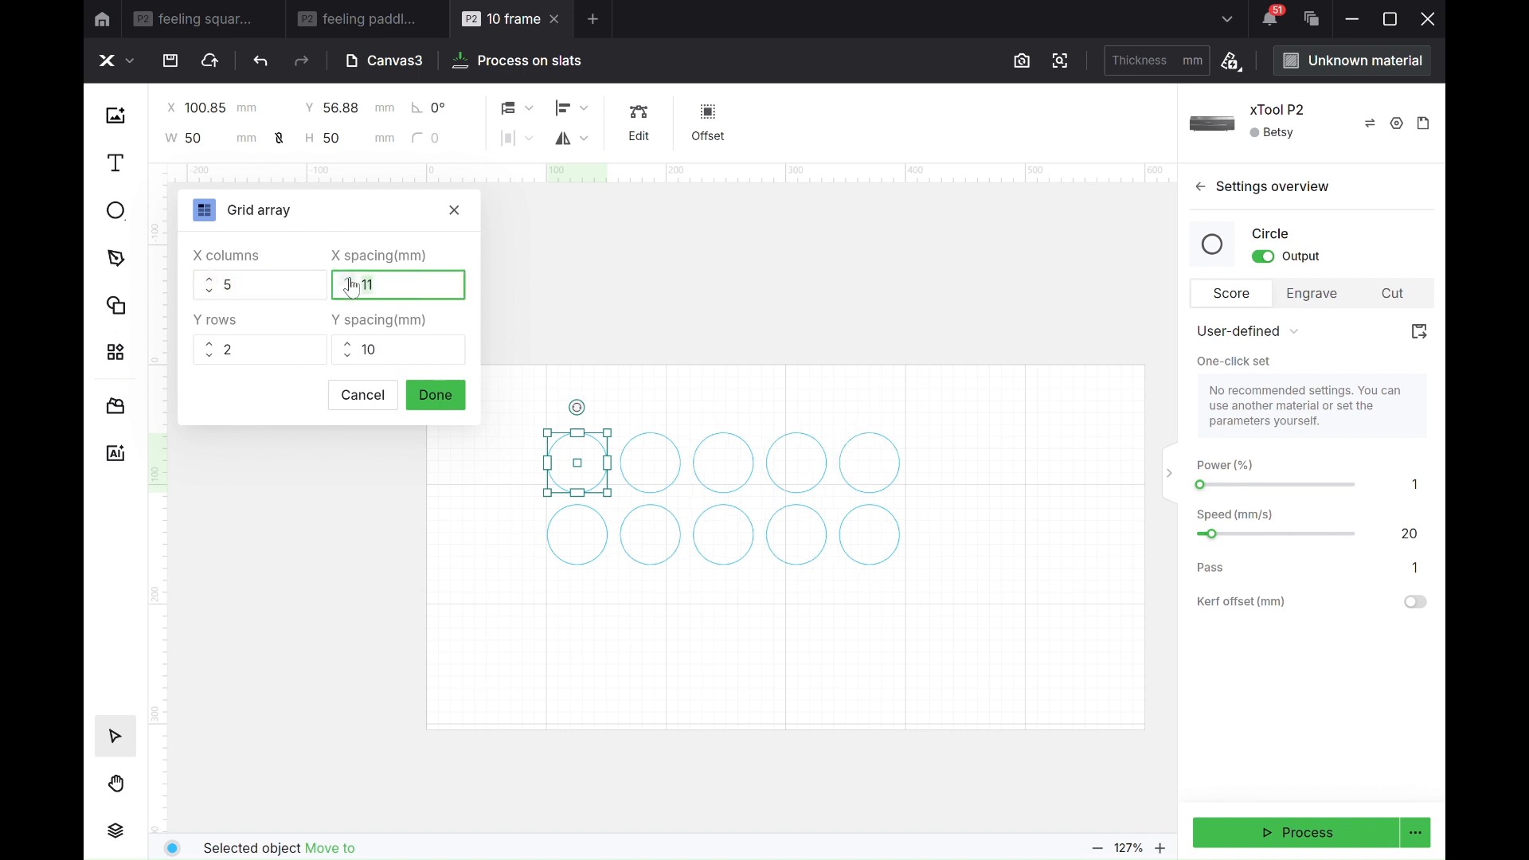
left_click(348, 281)
left_click(348, 280)
left_click(348, 281)
left_click(348, 280)
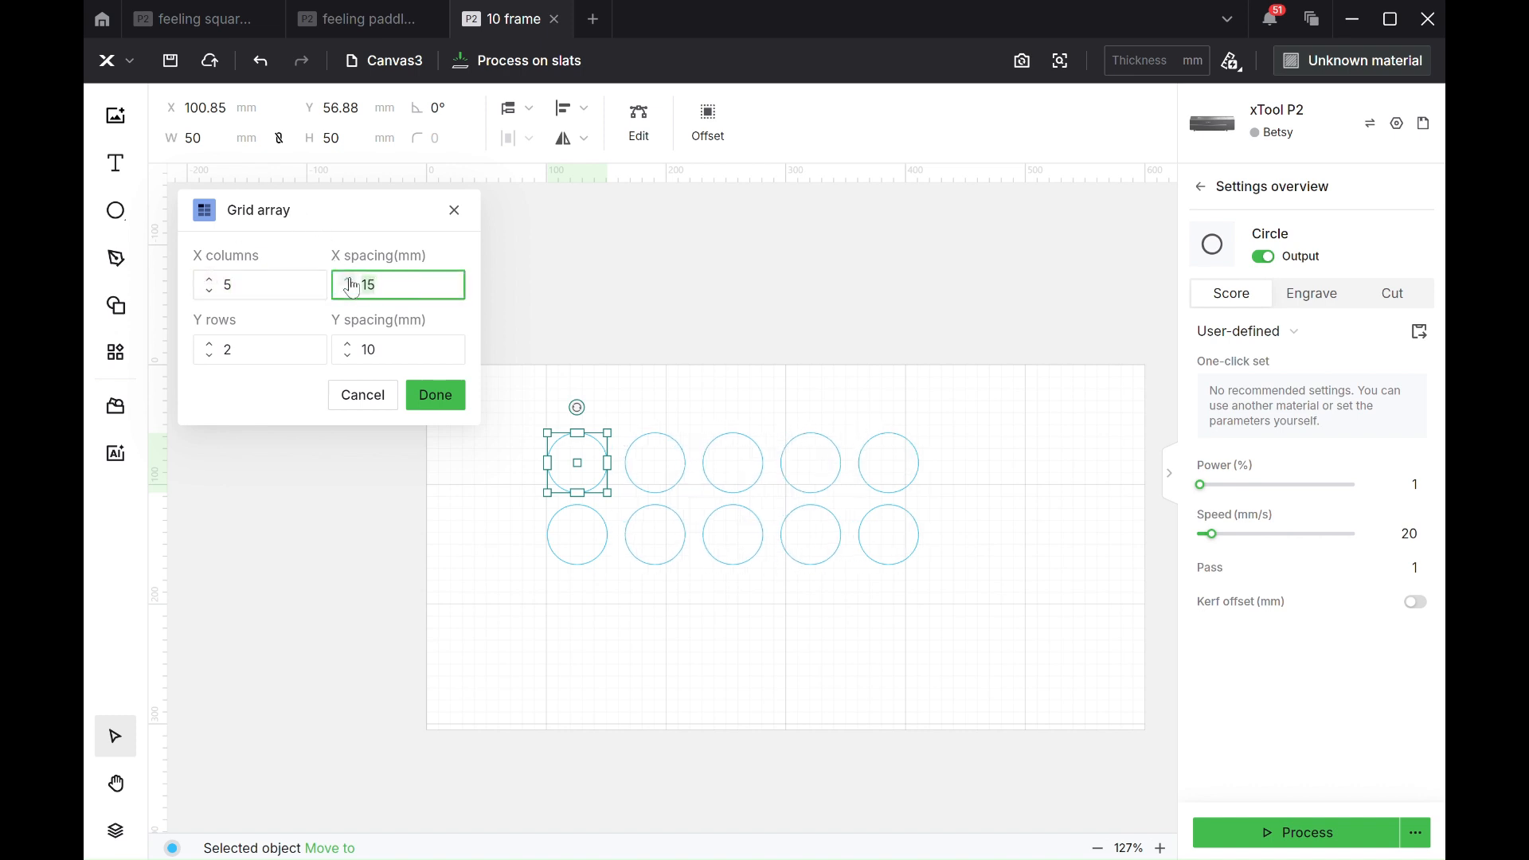
left_click(349, 344)
left_click(349, 345)
left_click(350, 344)
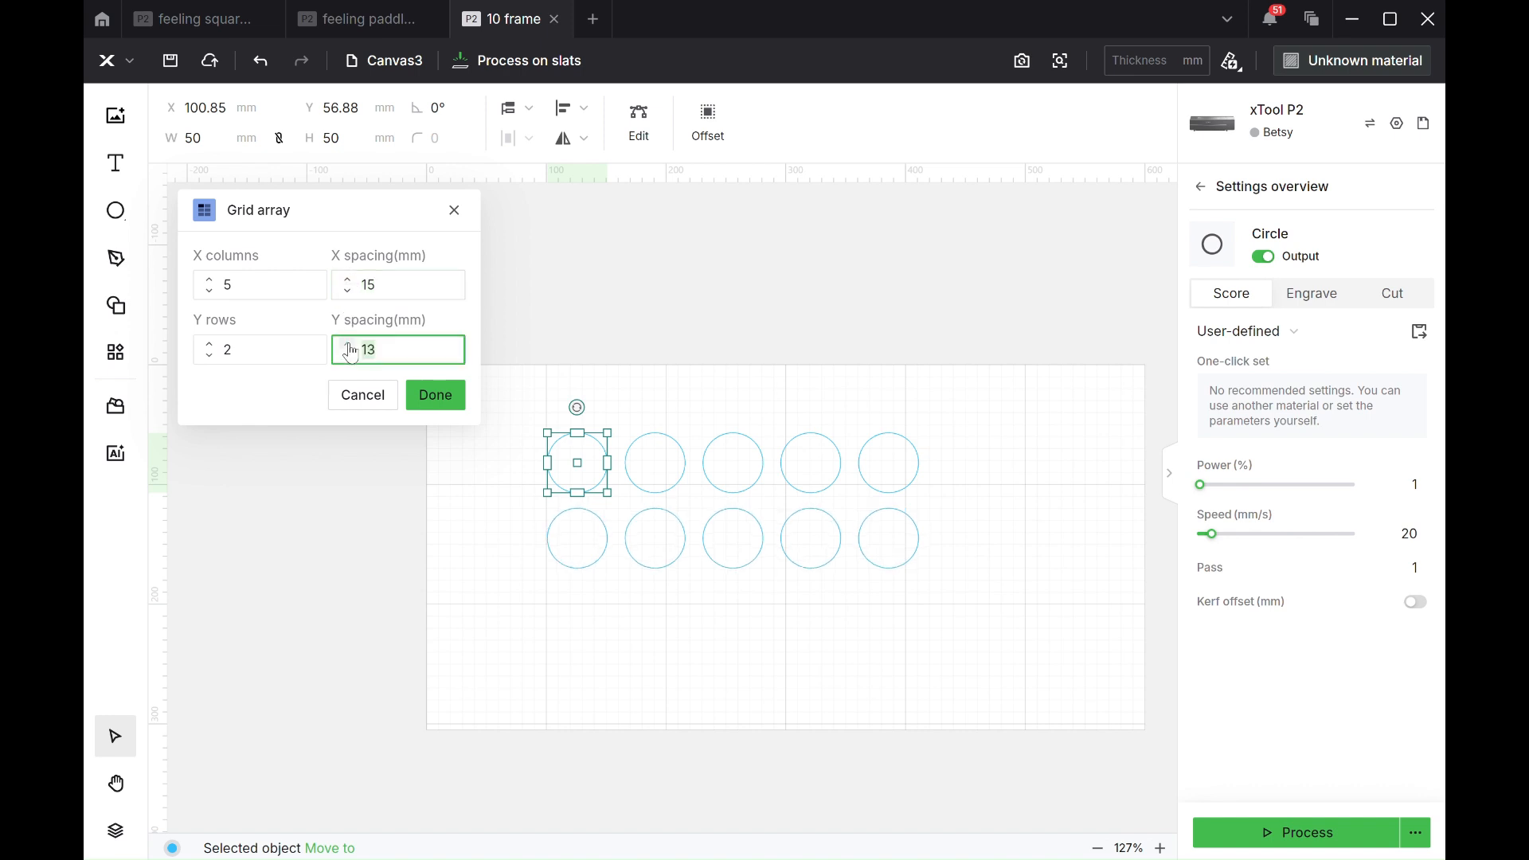
left_click(349, 345)
left_click(350, 345)
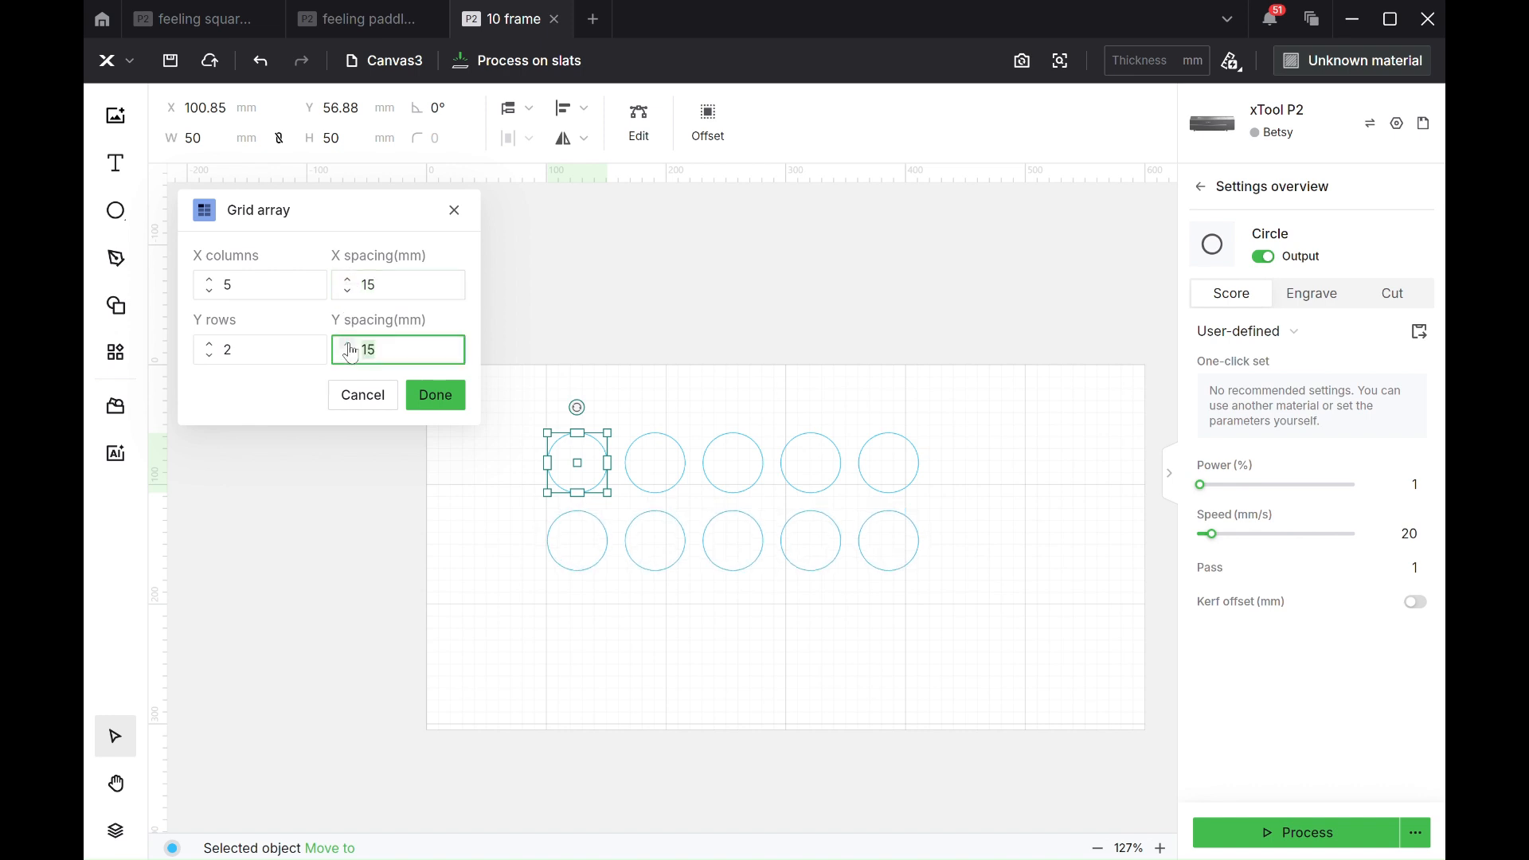
left_click(435, 394)
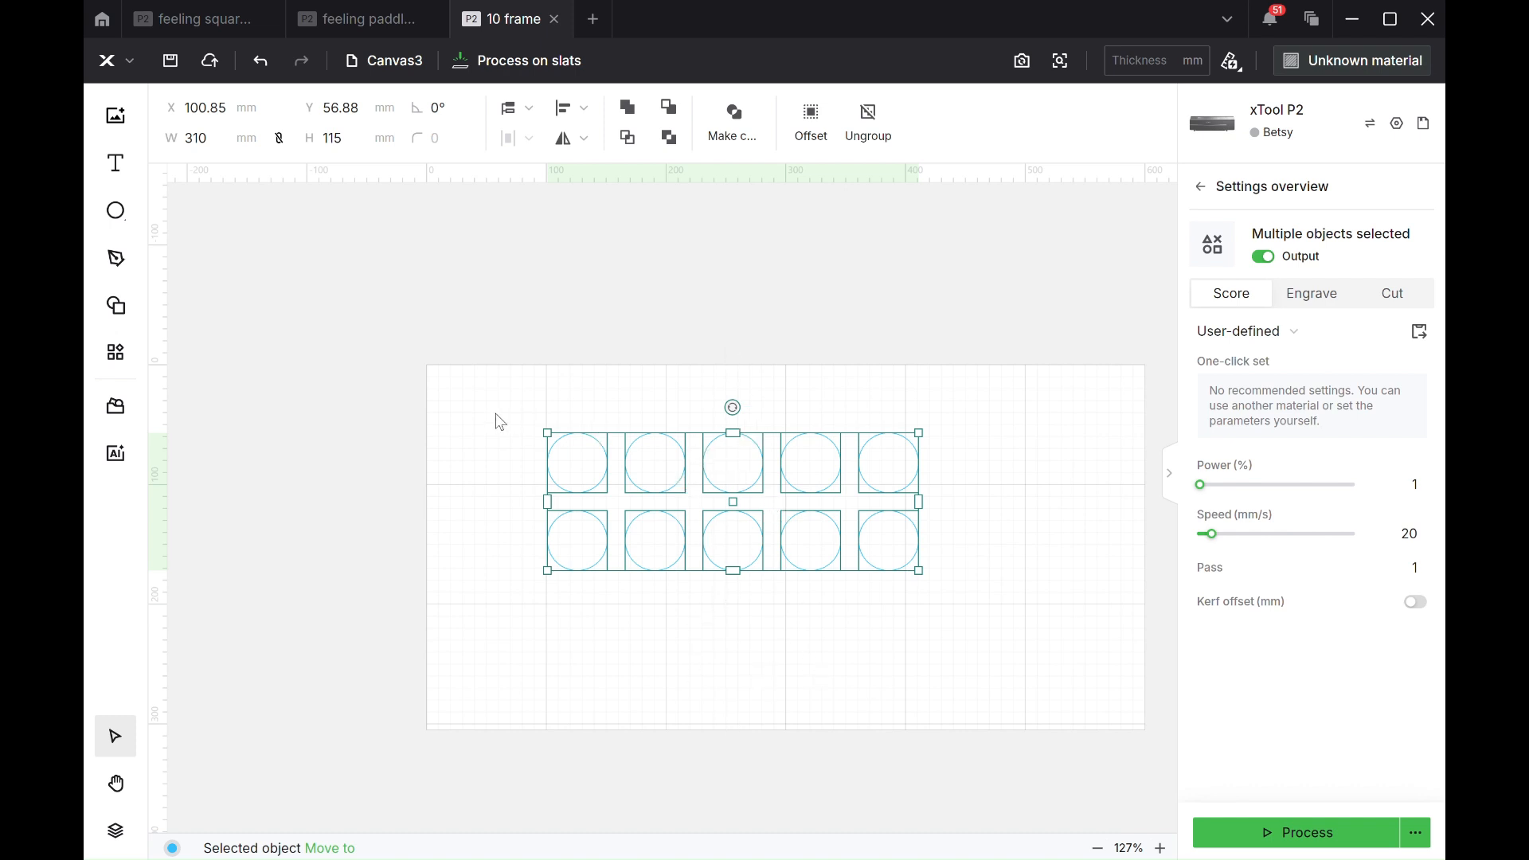
Try moving the circle grid to about X 31 mm, Y 26 mm, and undo both the move and the grid array.
left_click_drag(503, 396, 1087, 667)
mouse_move(827, 476)
left_mouse_down()
mouse_move(1000, 610)
mouse_move(1045, 623)
mouse_move(1034, 457)
mouse_move(883, 488)
mouse_move(745, 453)
mouse_move(839, 515)
mouse_move(911, 427)
mouse_move(972, 536)
mouse_move(799, 493)
mouse_move(771, 420)
mouse_move(746, 441)
left_mouse_up()
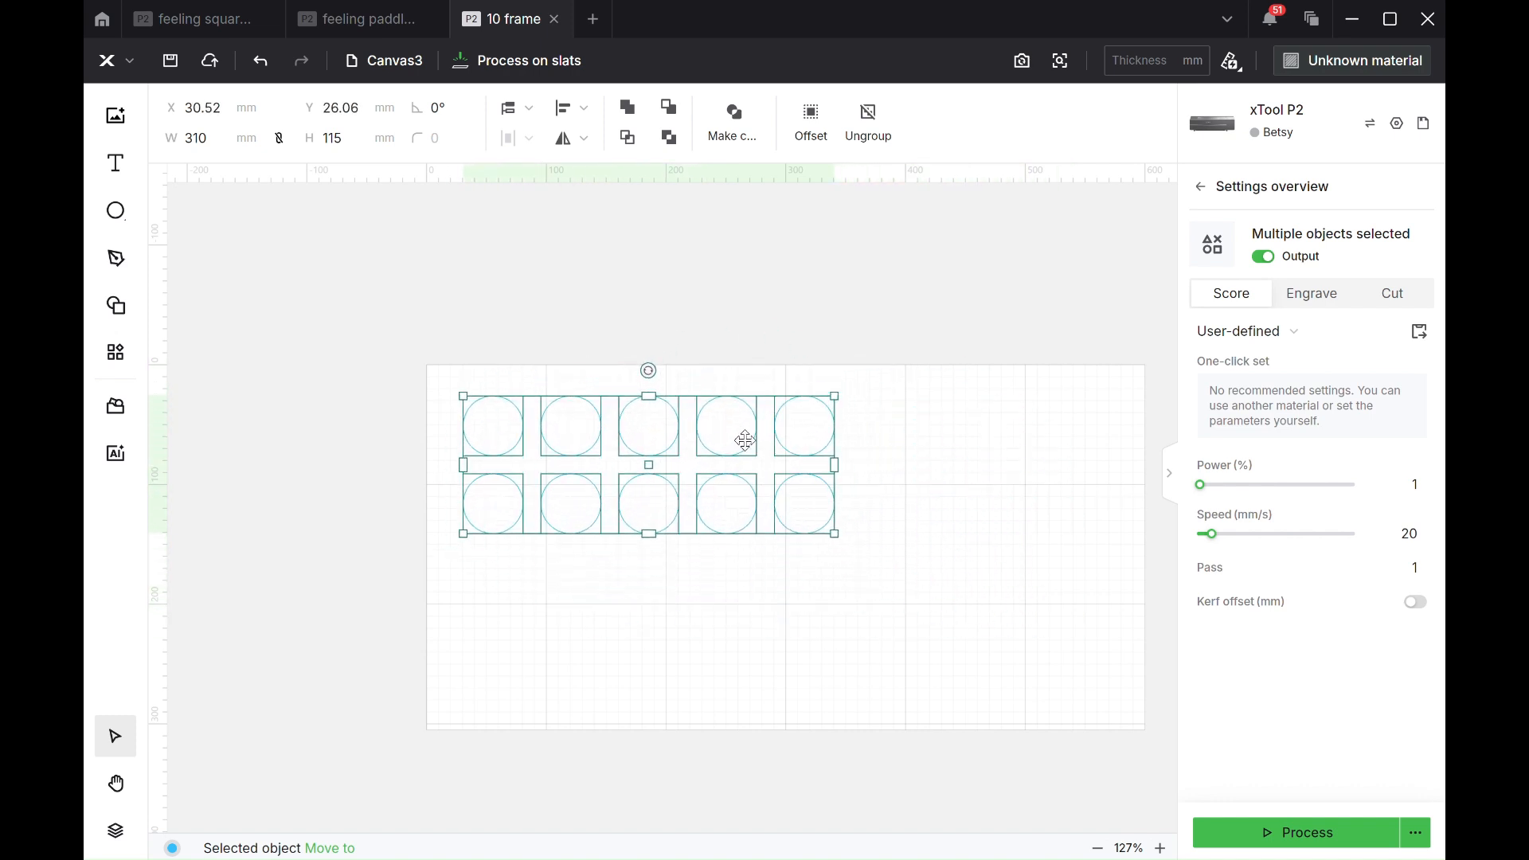
key("ctrl+z")
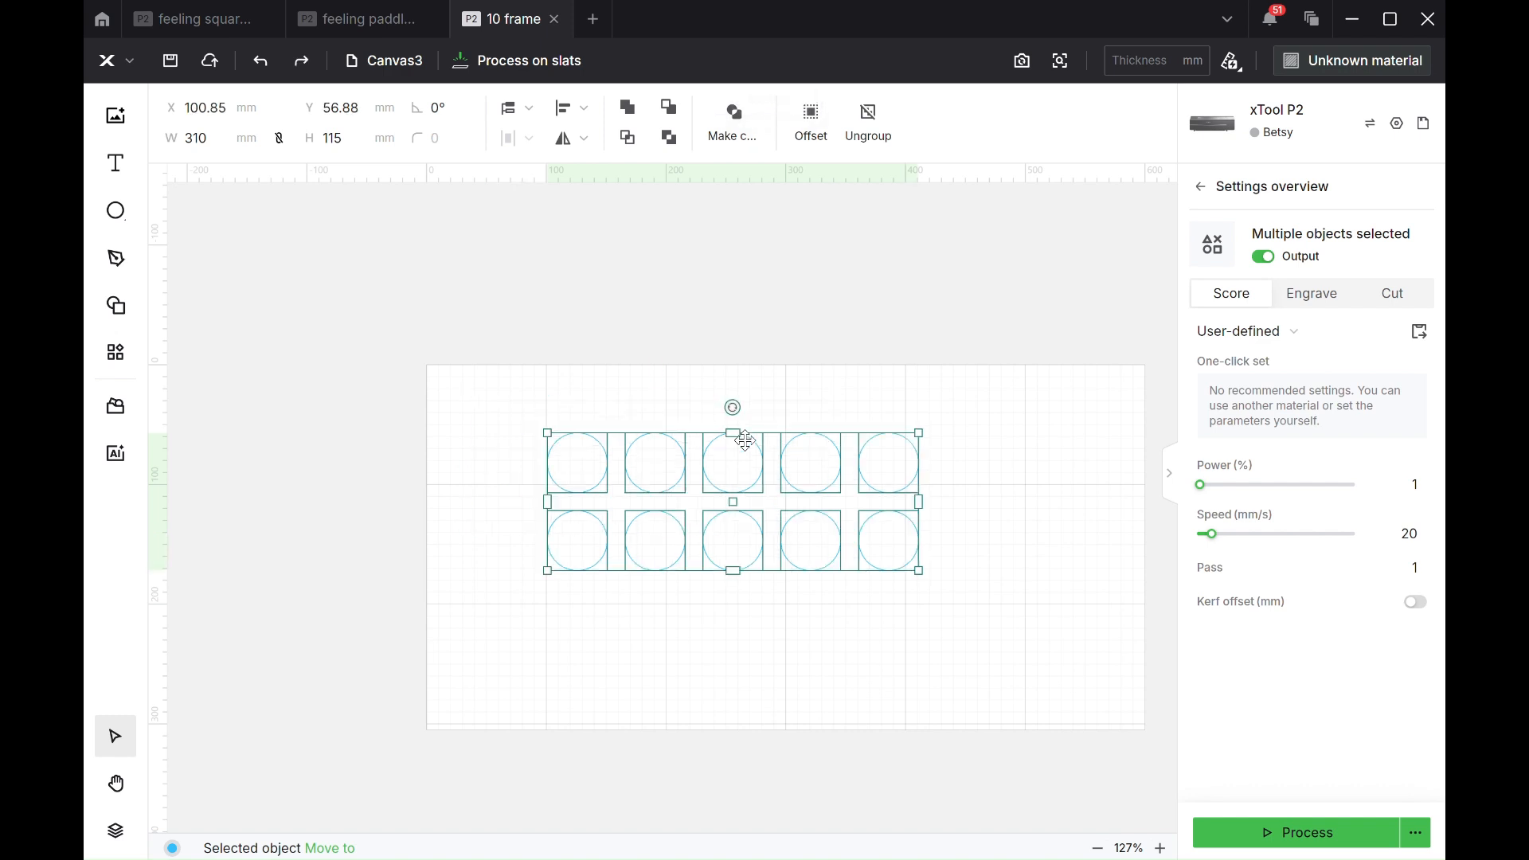
key("ctrl+z")
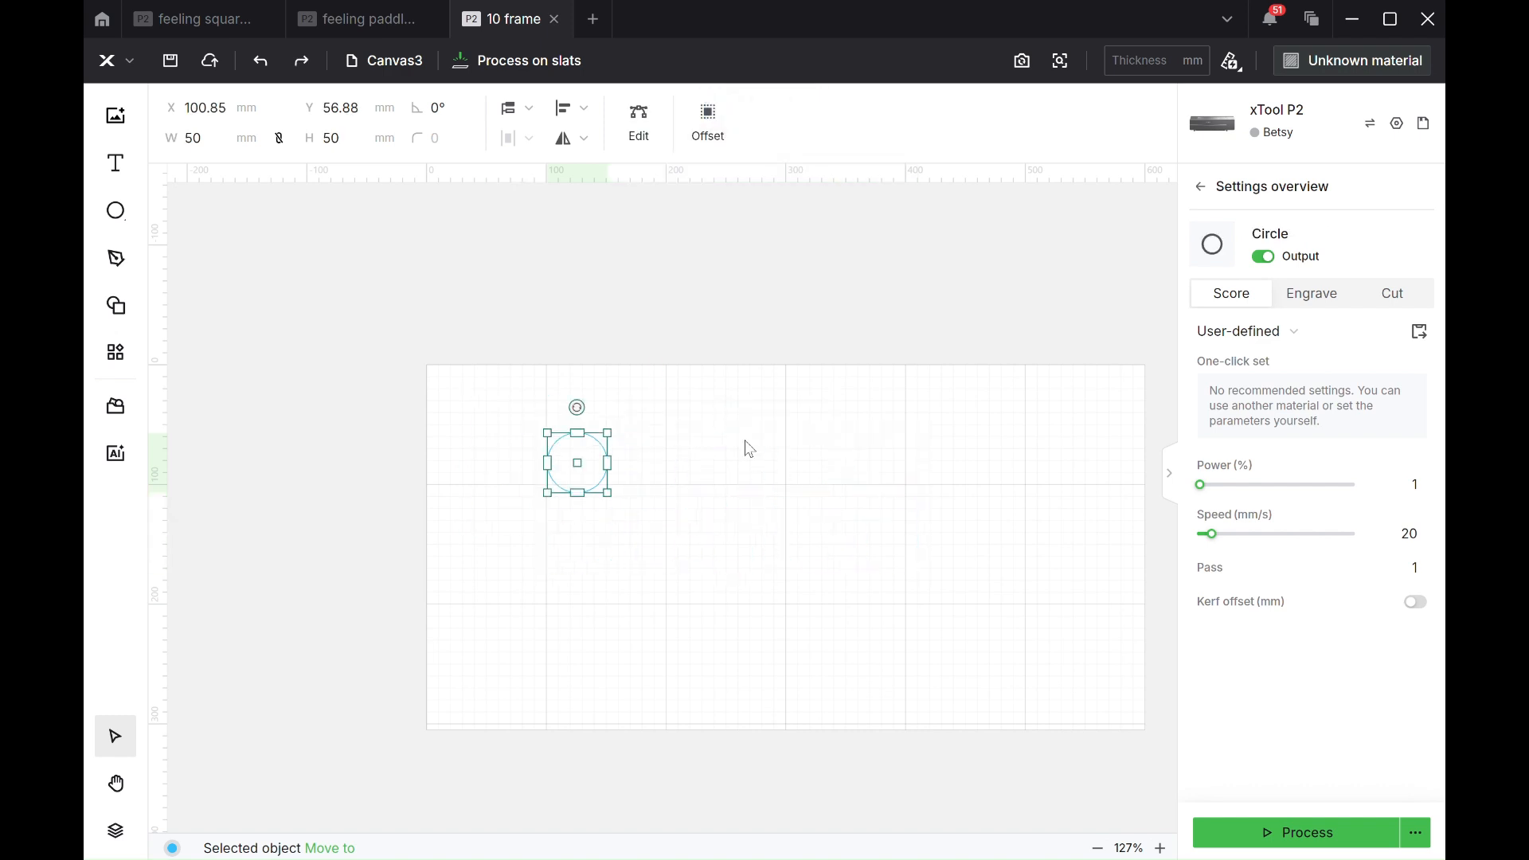
Create a grid array of the 50 mm circle with 5 columns, 2 rows and 10 mm X and Y spacing.
left_click(115, 352)
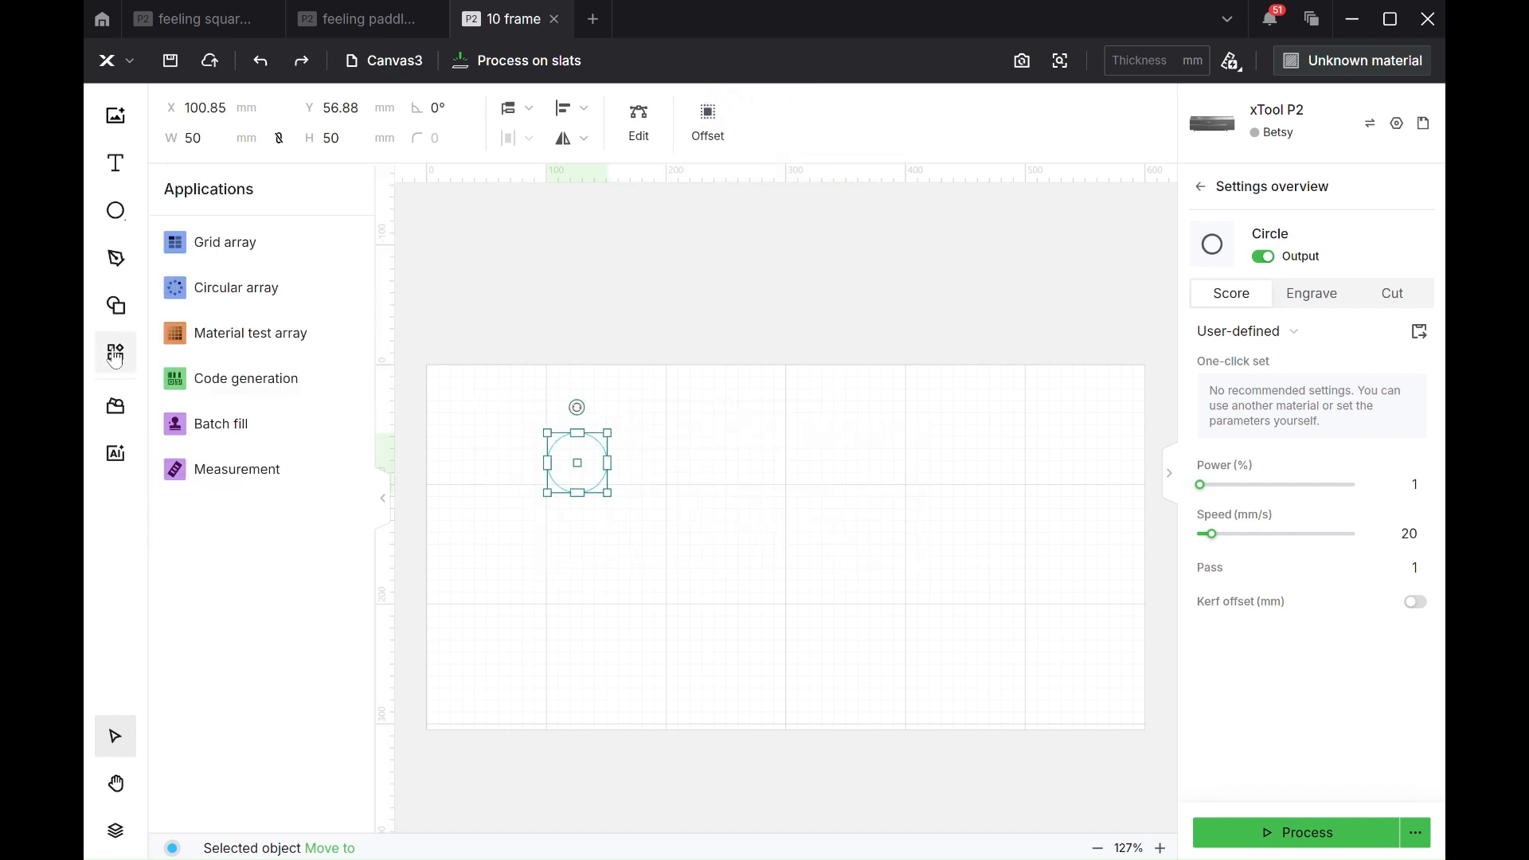
left_click(241, 247)
left_click(370, 284)
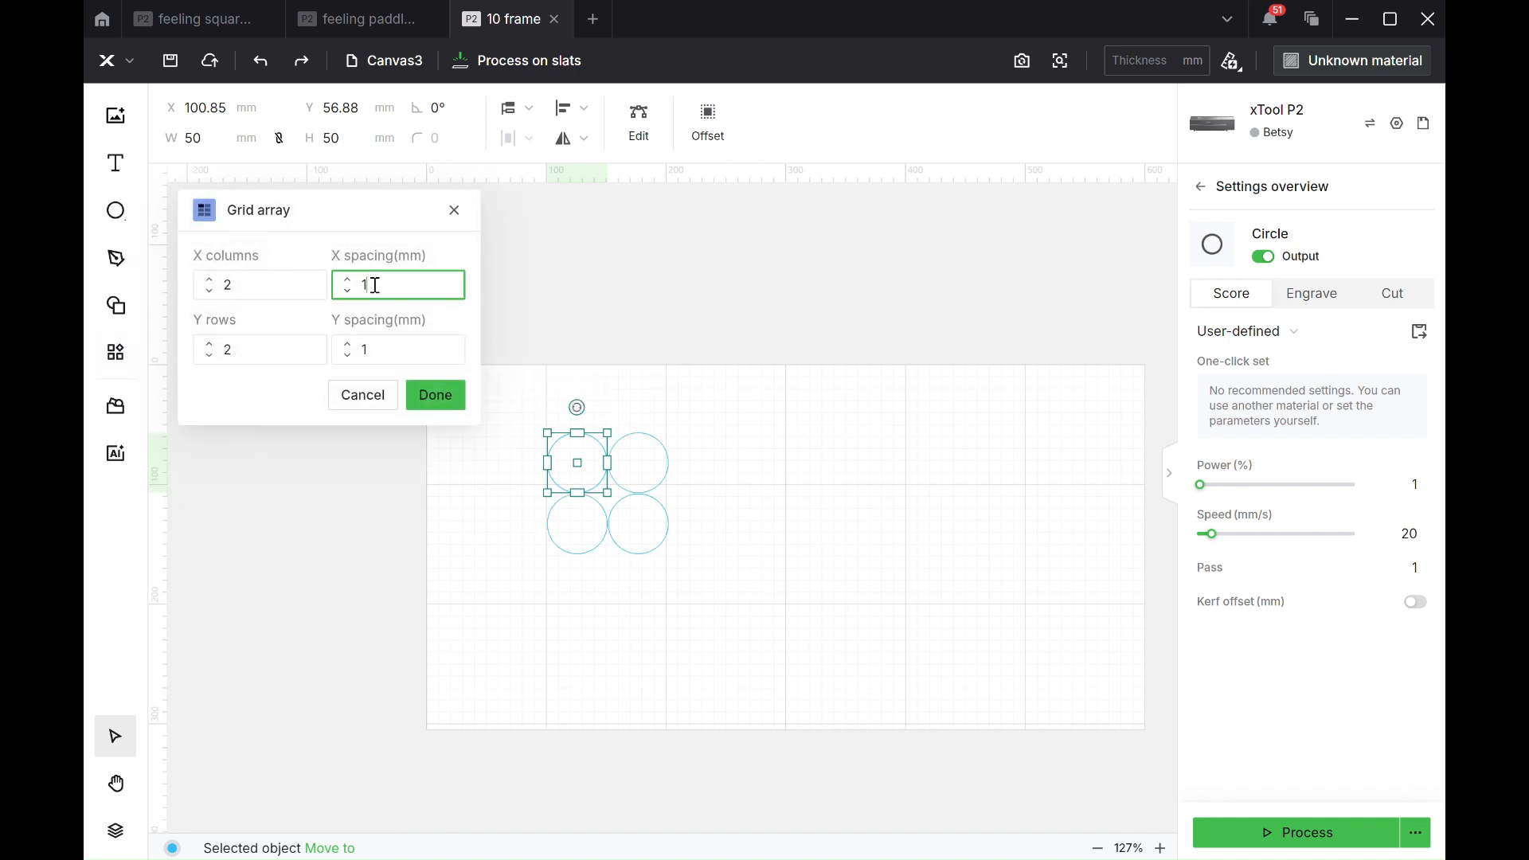
type("0")
left_click(394, 346)
type("0")
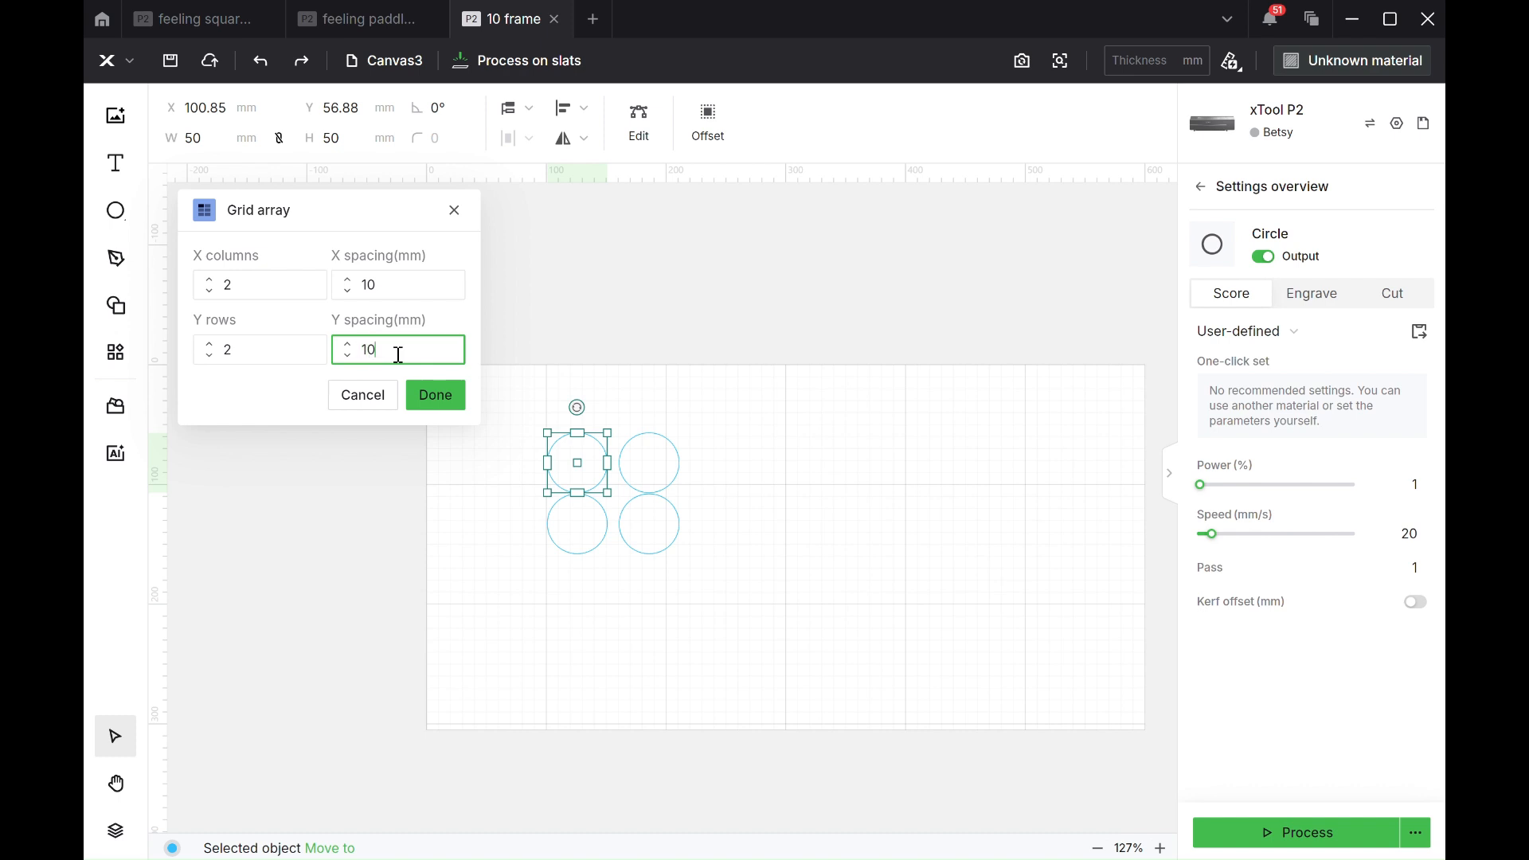
left_click(208, 280)
left_click(207, 281)
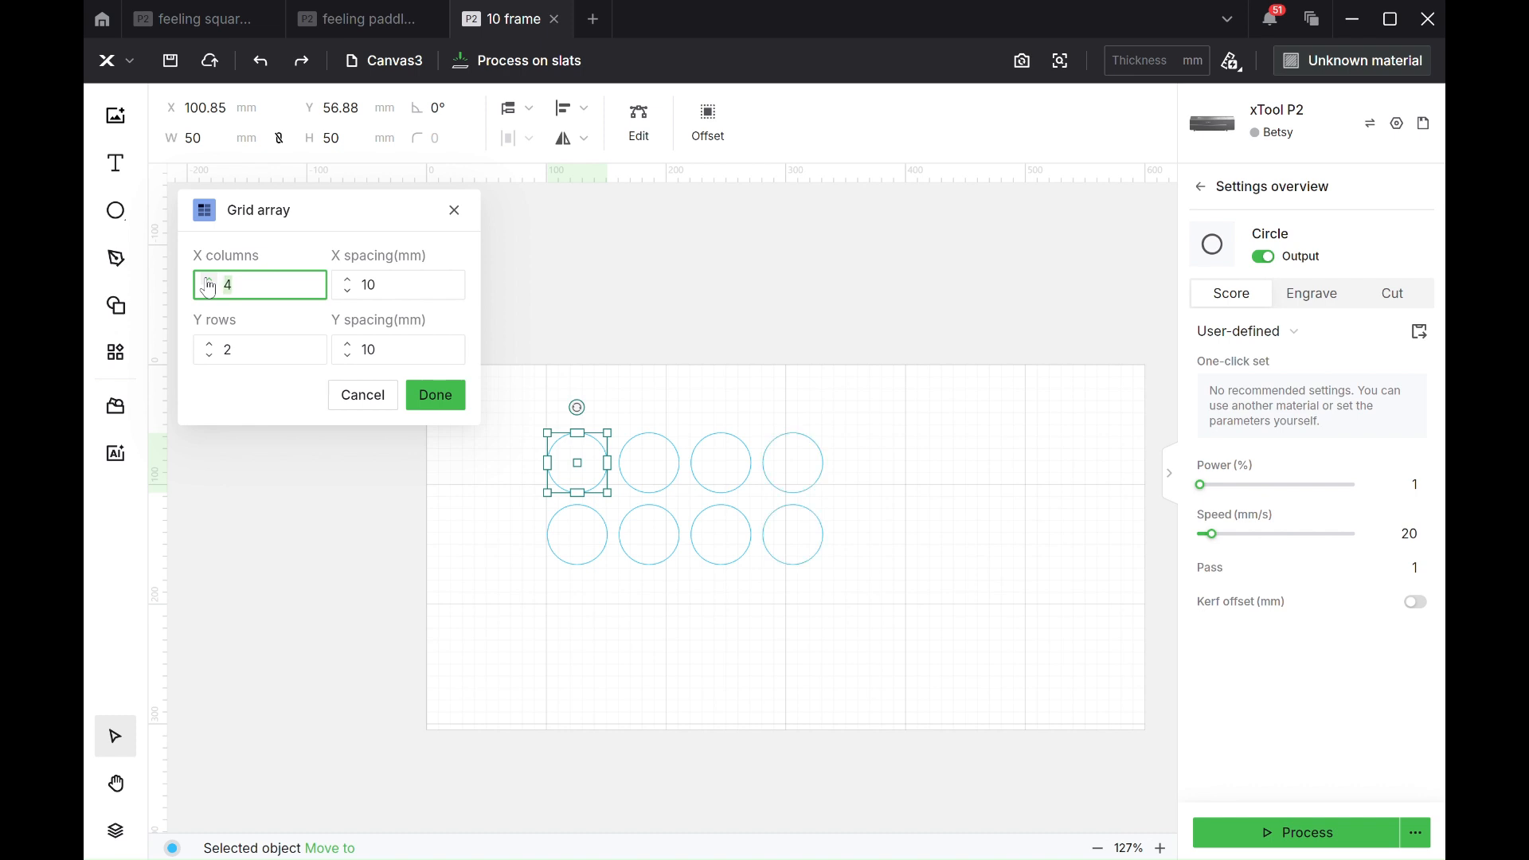
left_click(207, 280)
left_click(446, 404)
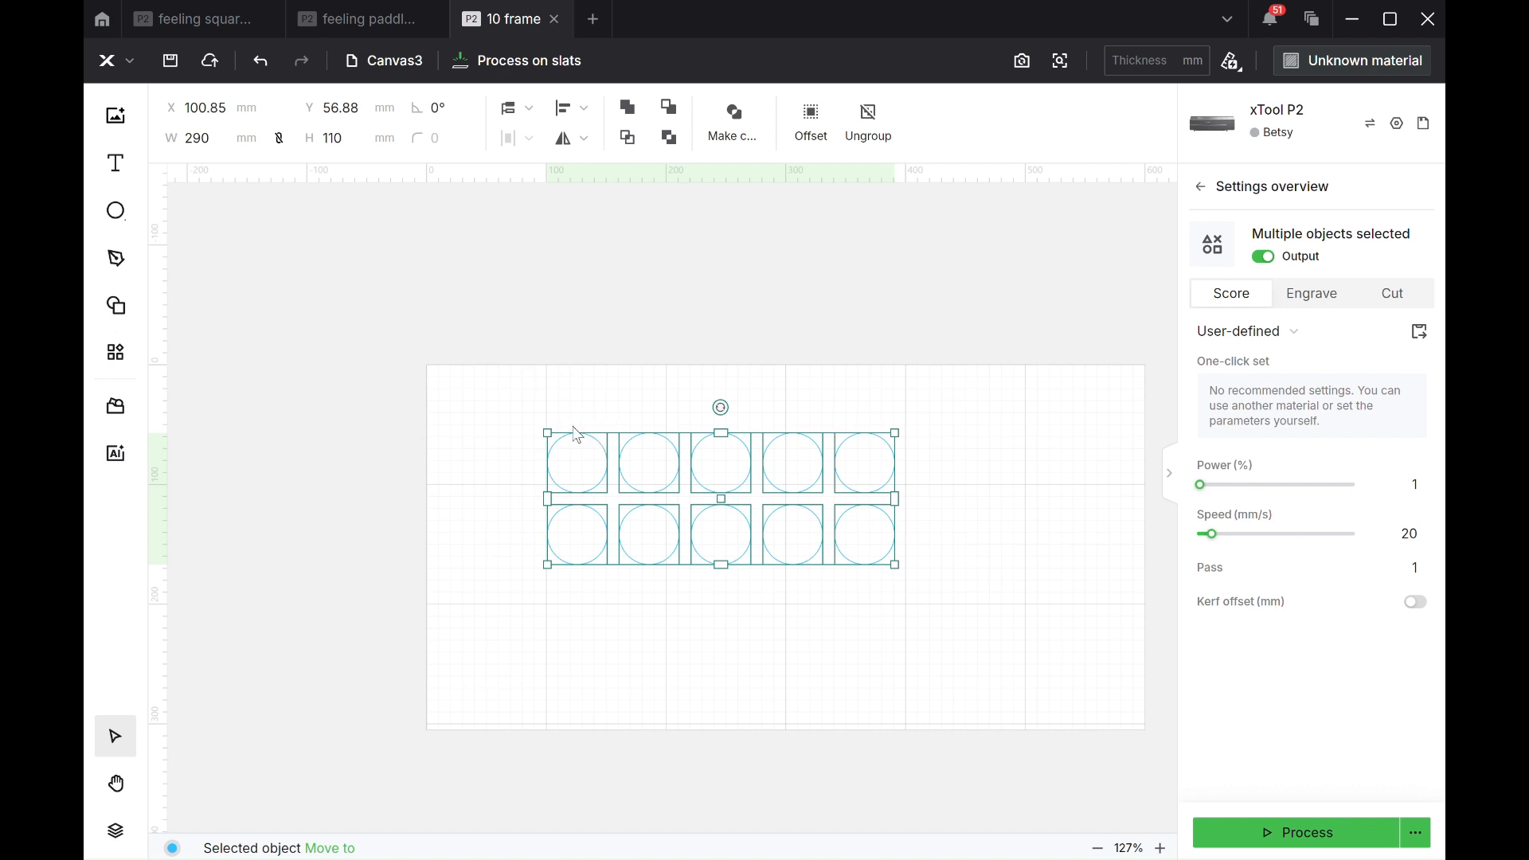
left_click(655, 607)
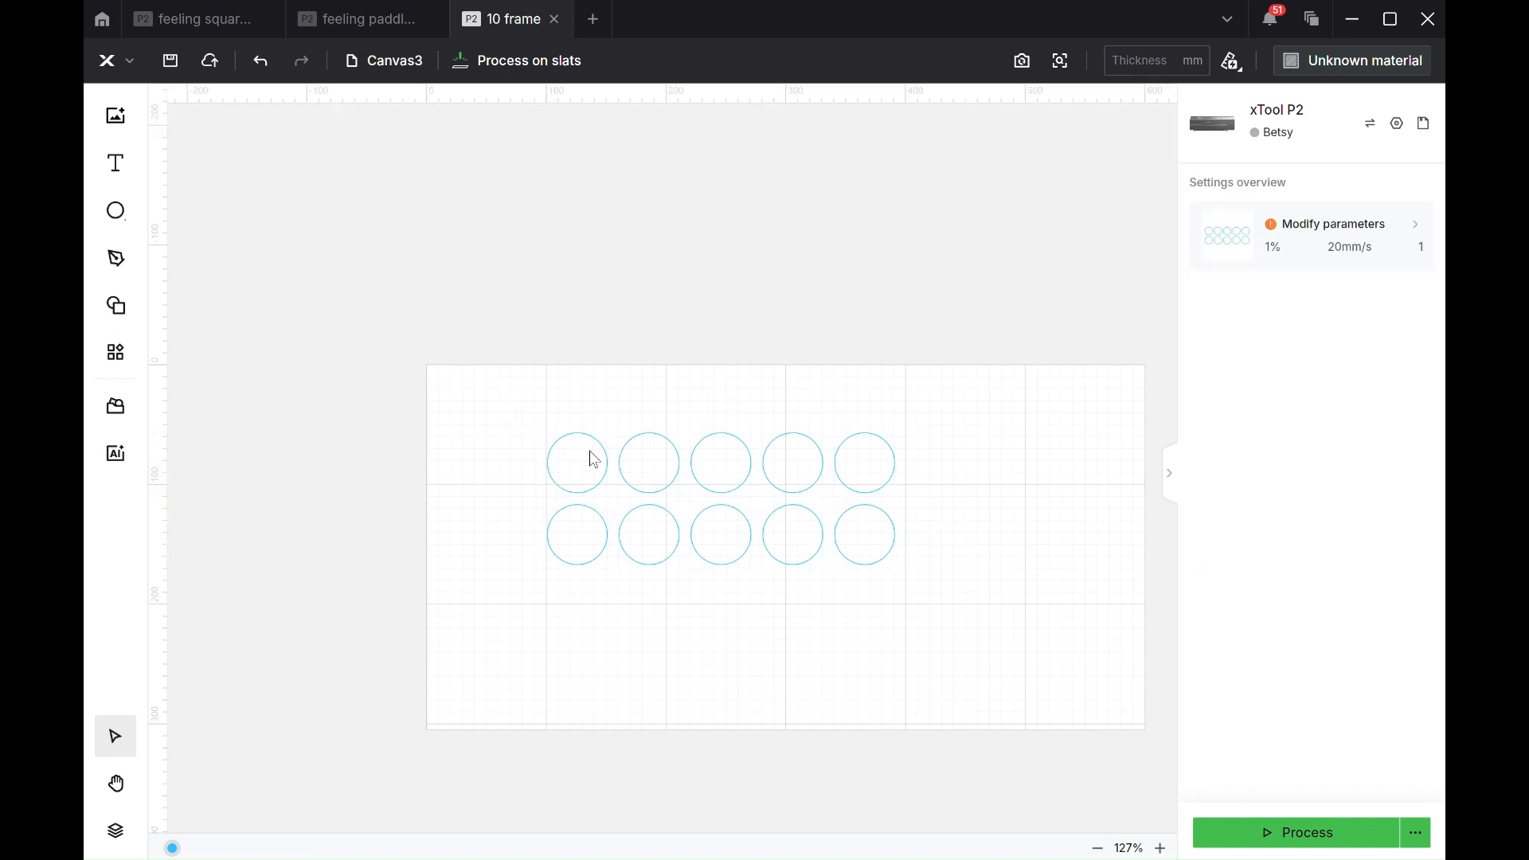
left_click(637, 448)
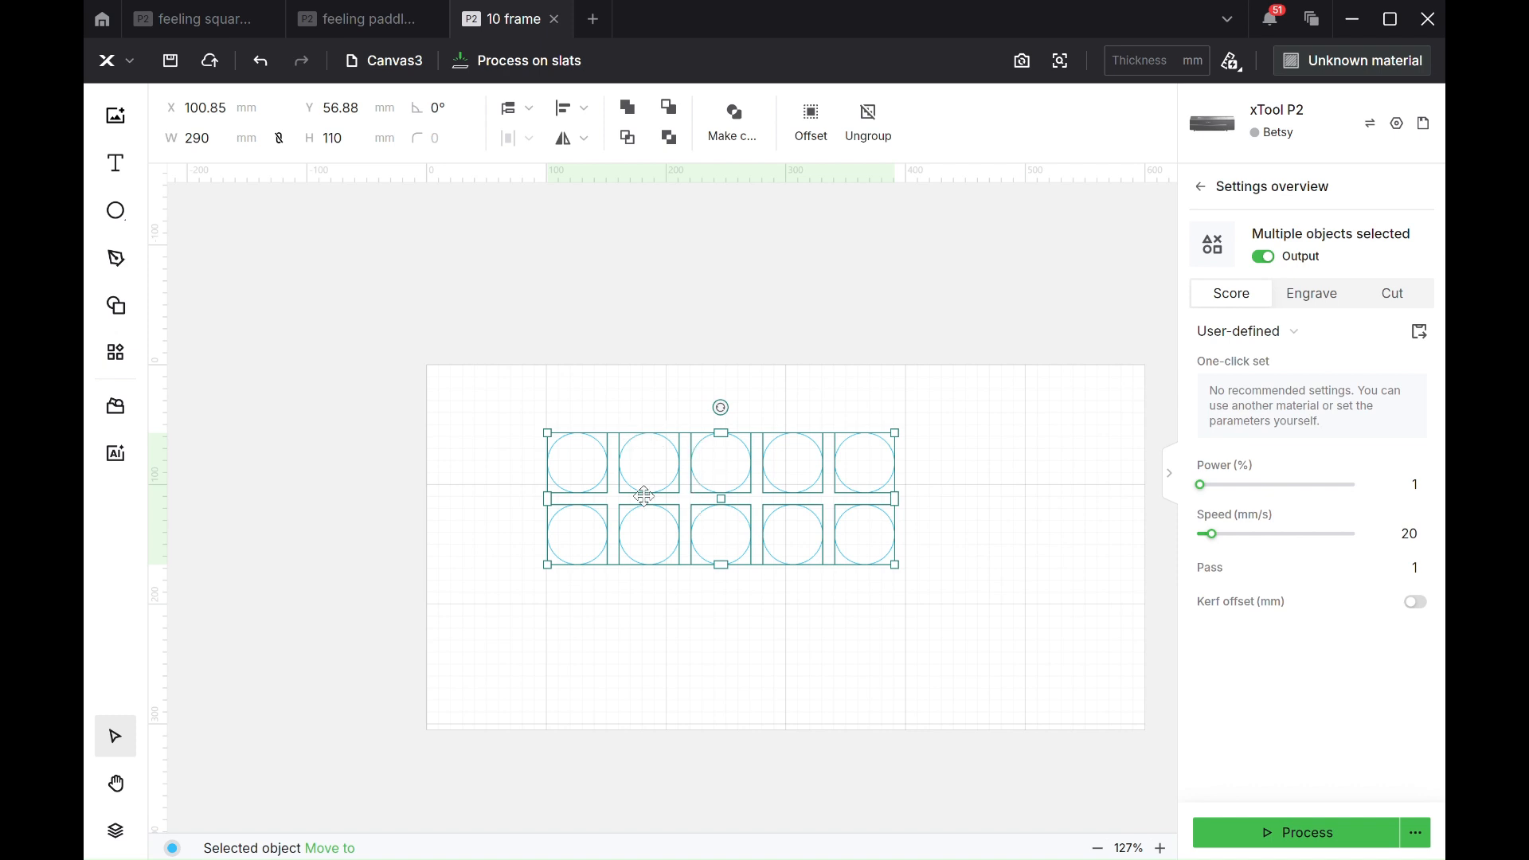
Draw a rectangle about 369 mm wide and 153 mm high around the circle grid.
left_click(501, 428)
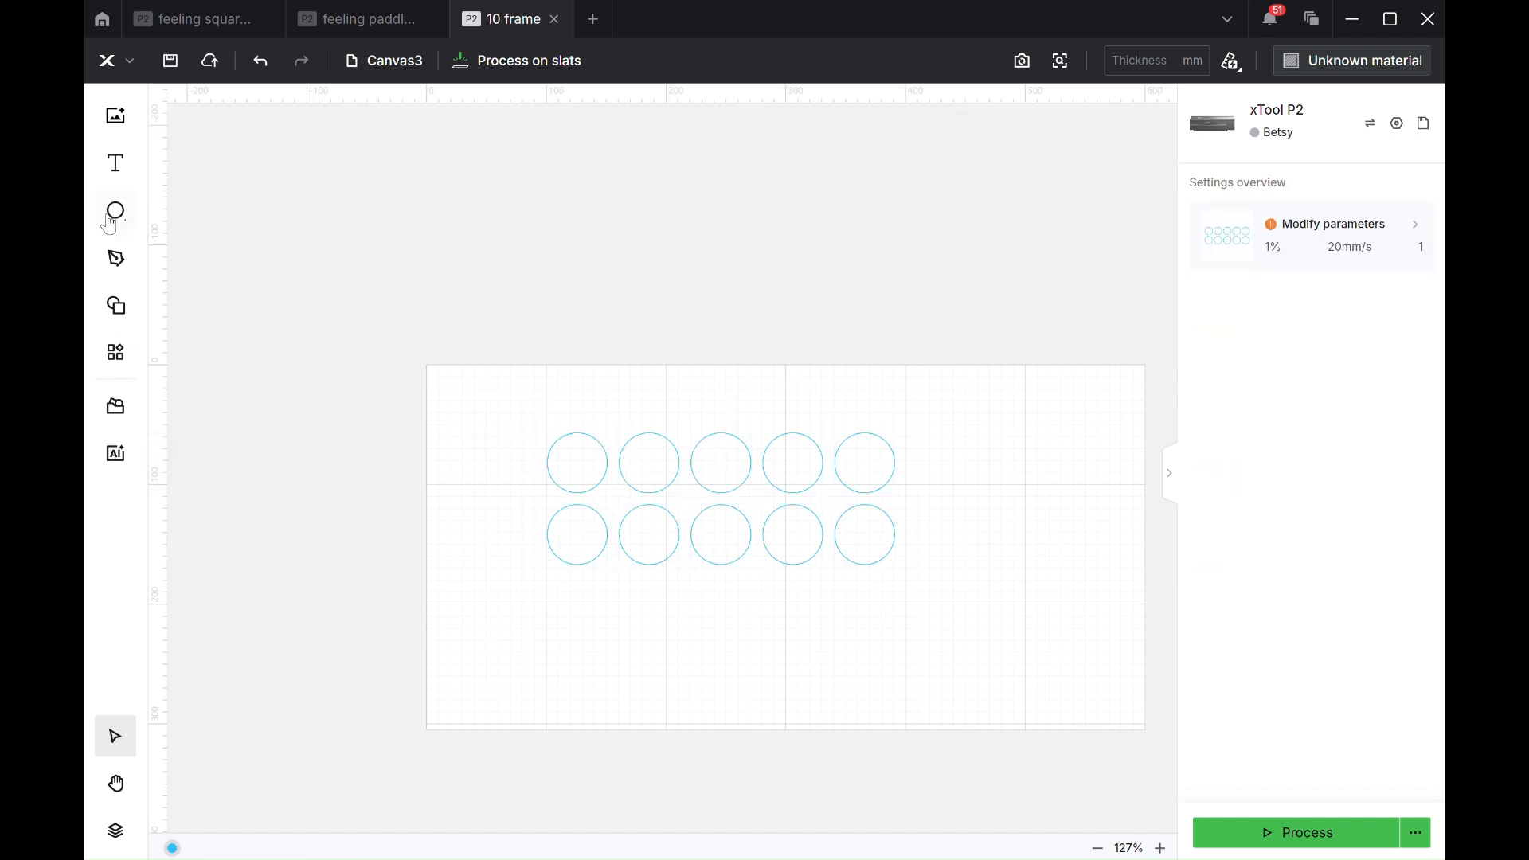
mouse_move(113, 231)
left_click(216, 247)
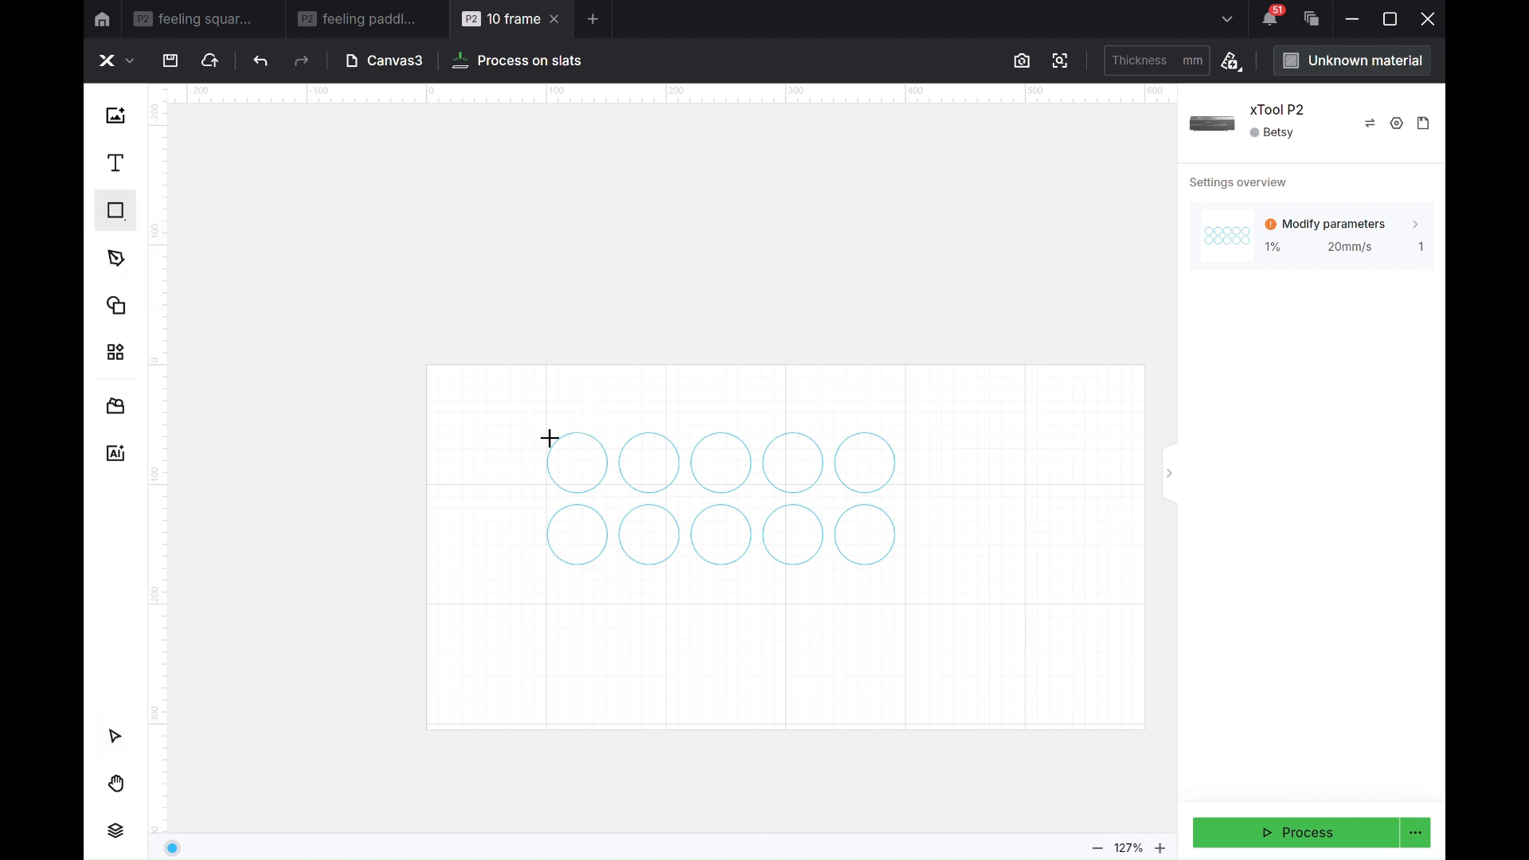
left_click_drag(513, 423, 956, 605)
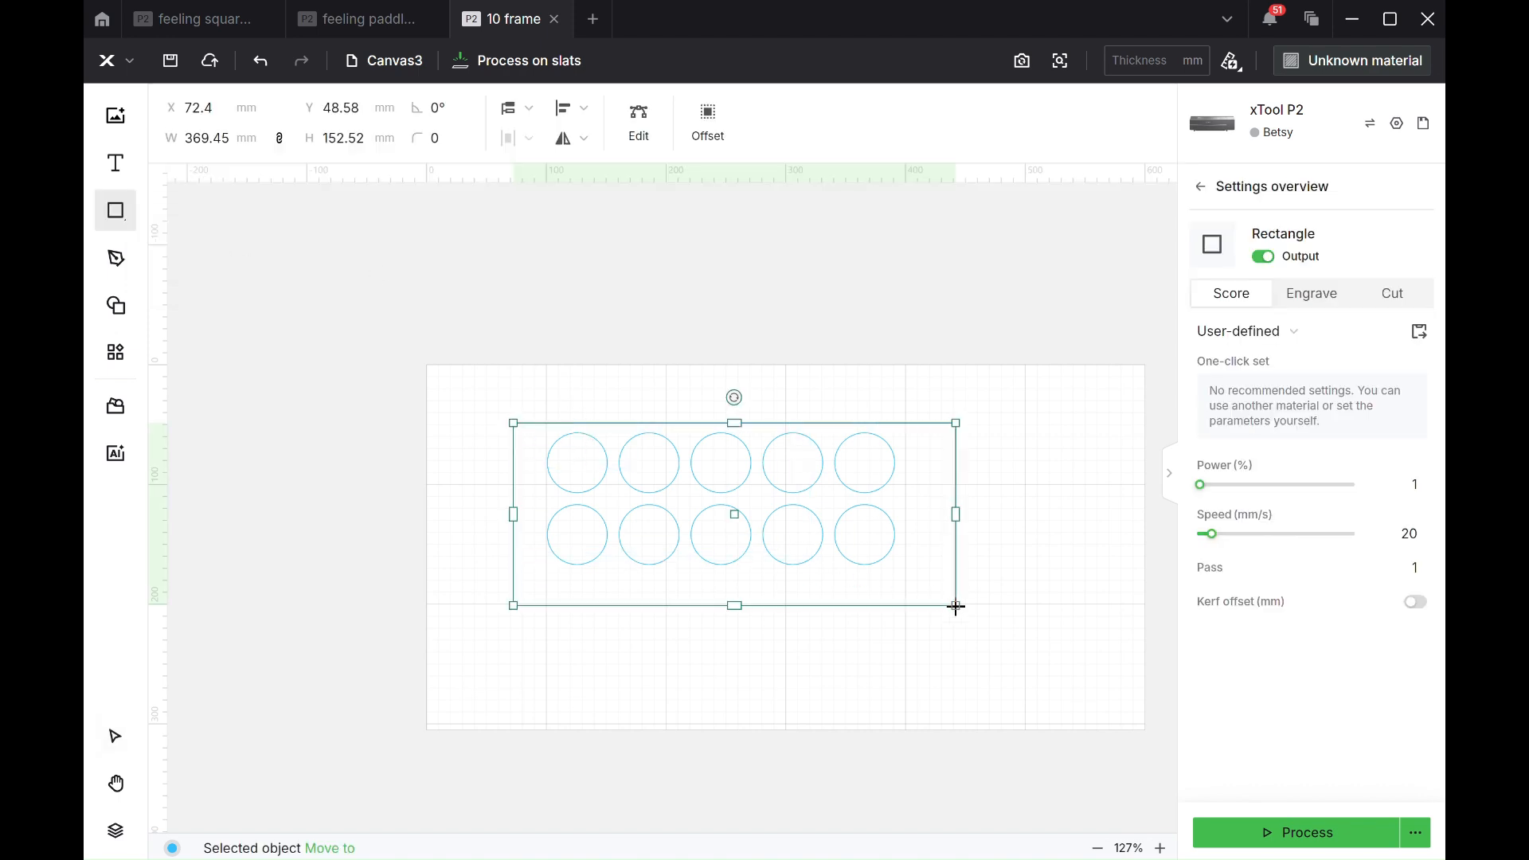
Unlock the rectangle's aspect ratio and set its height to 140 mm.
left_click(870, 488)
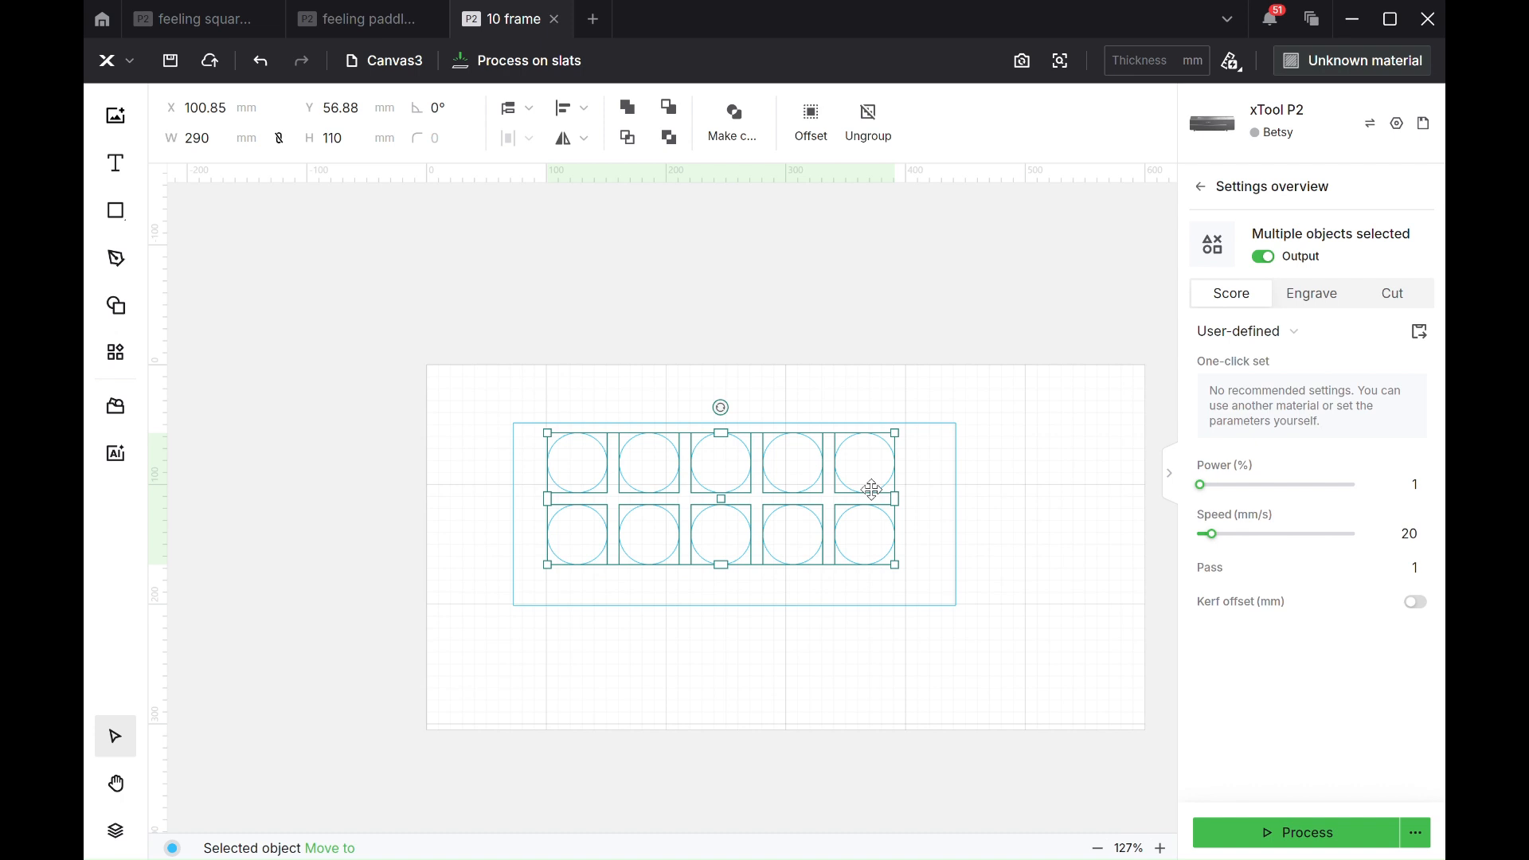
left_click(908, 424)
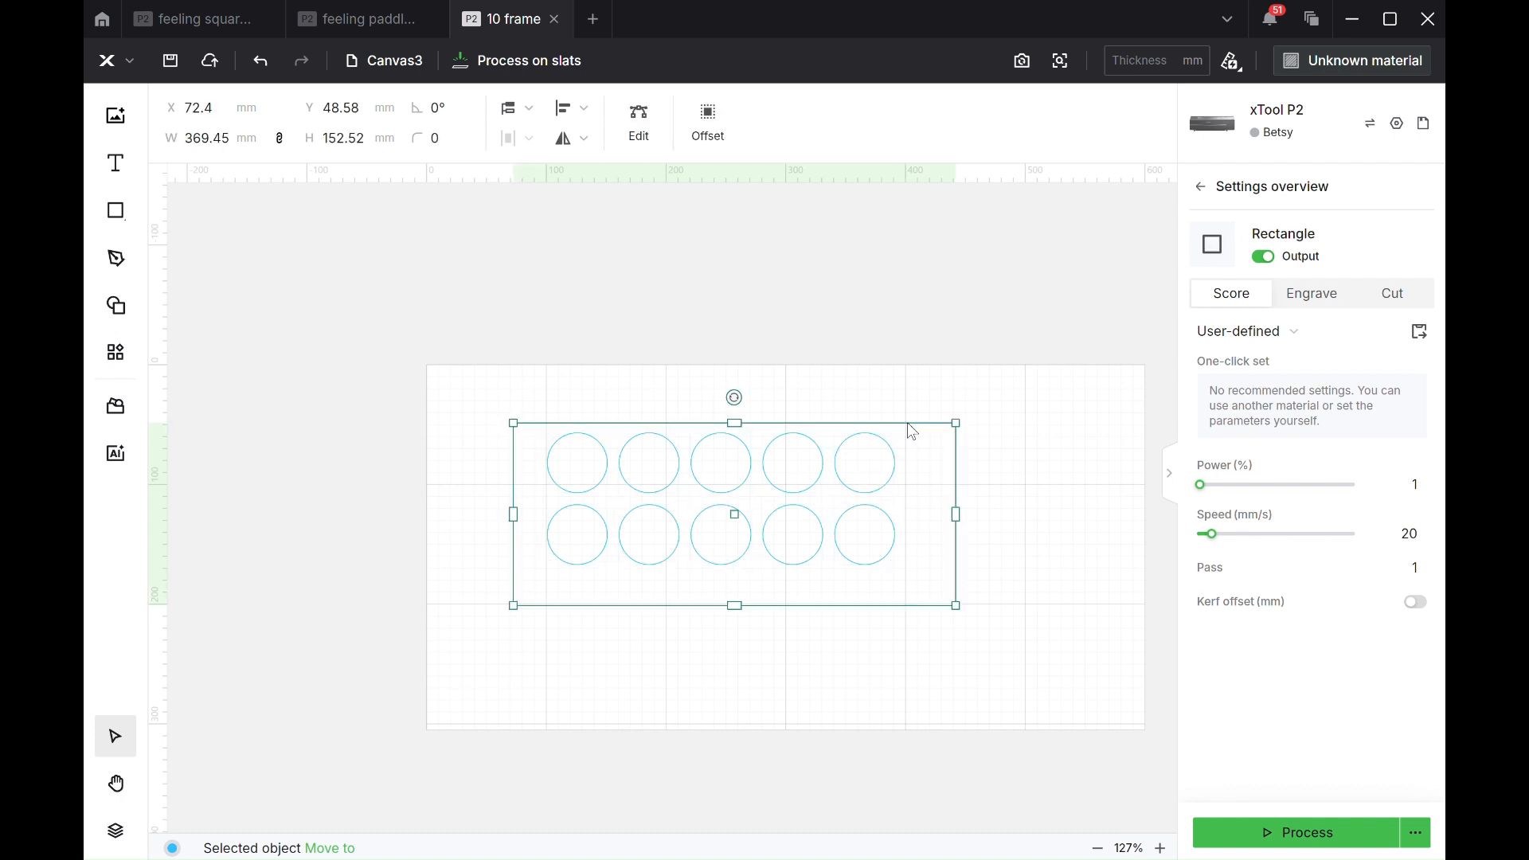
left_click(282, 144)
left_click(370, 137)
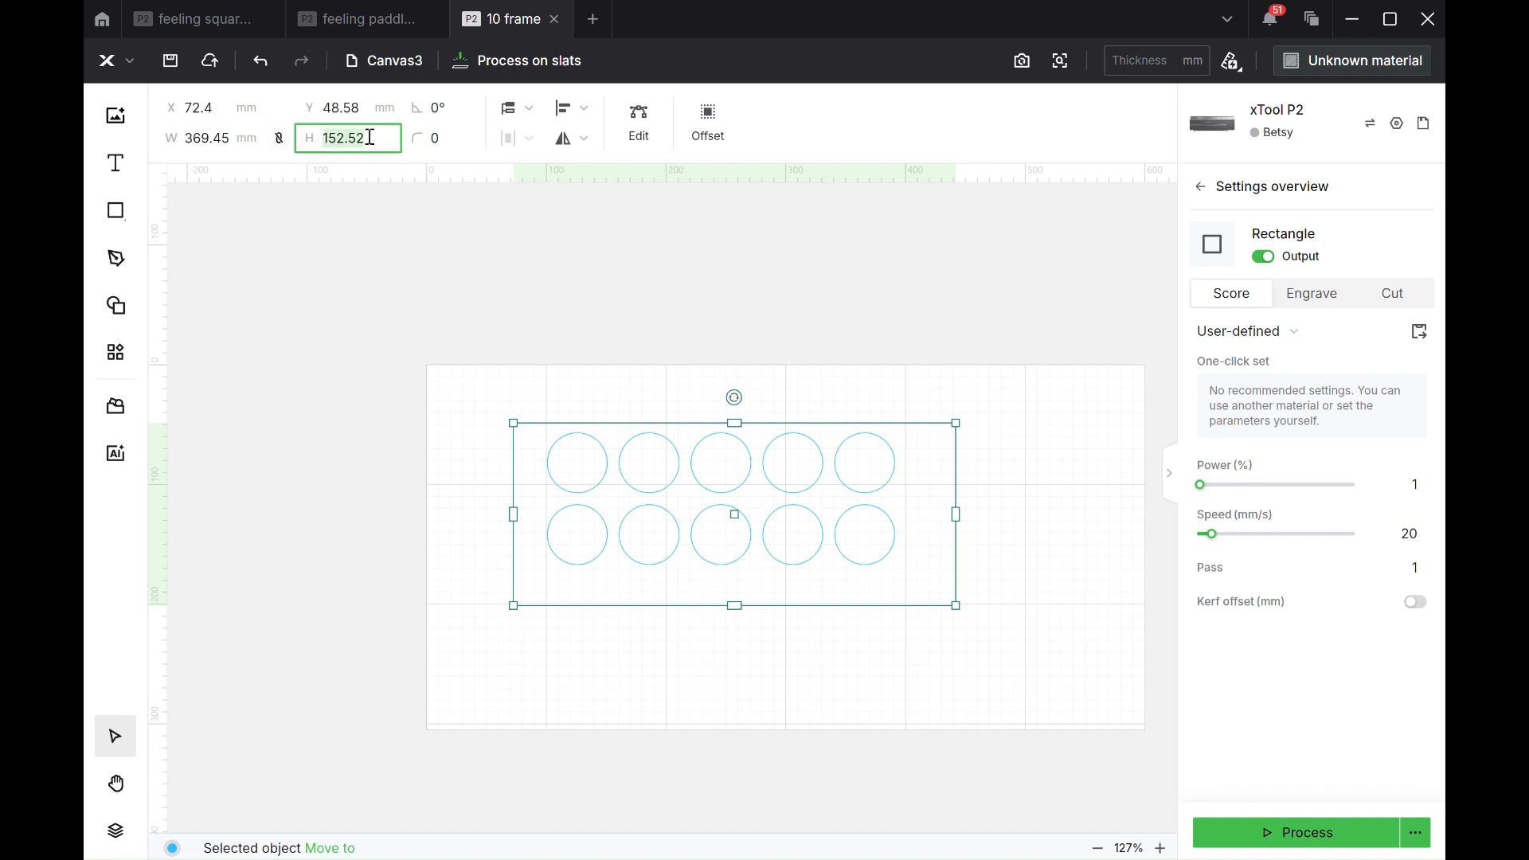
type("140")
key("Return")
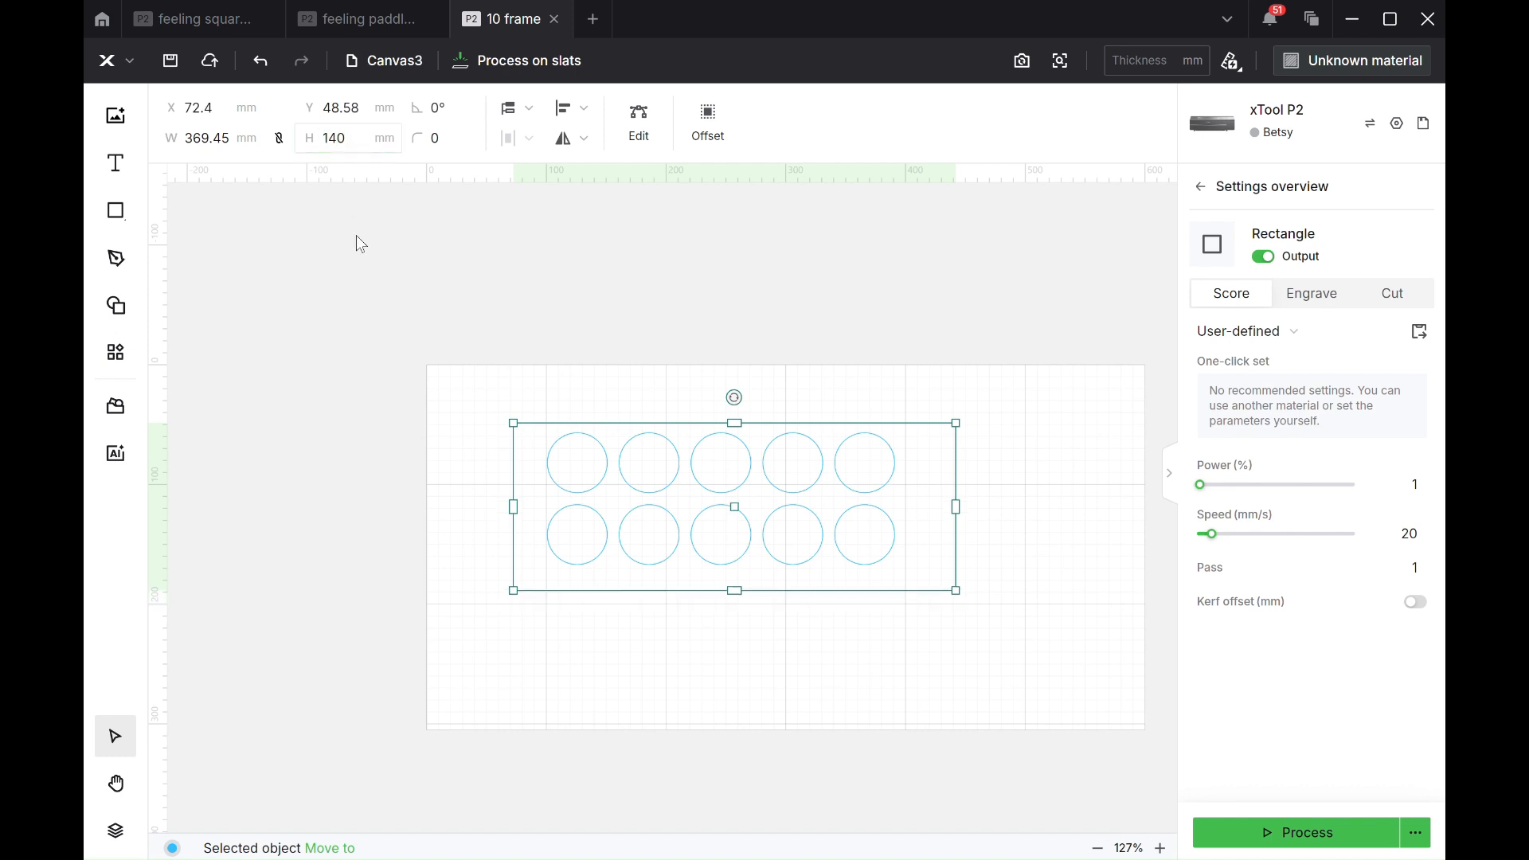
left_click(605, 362)
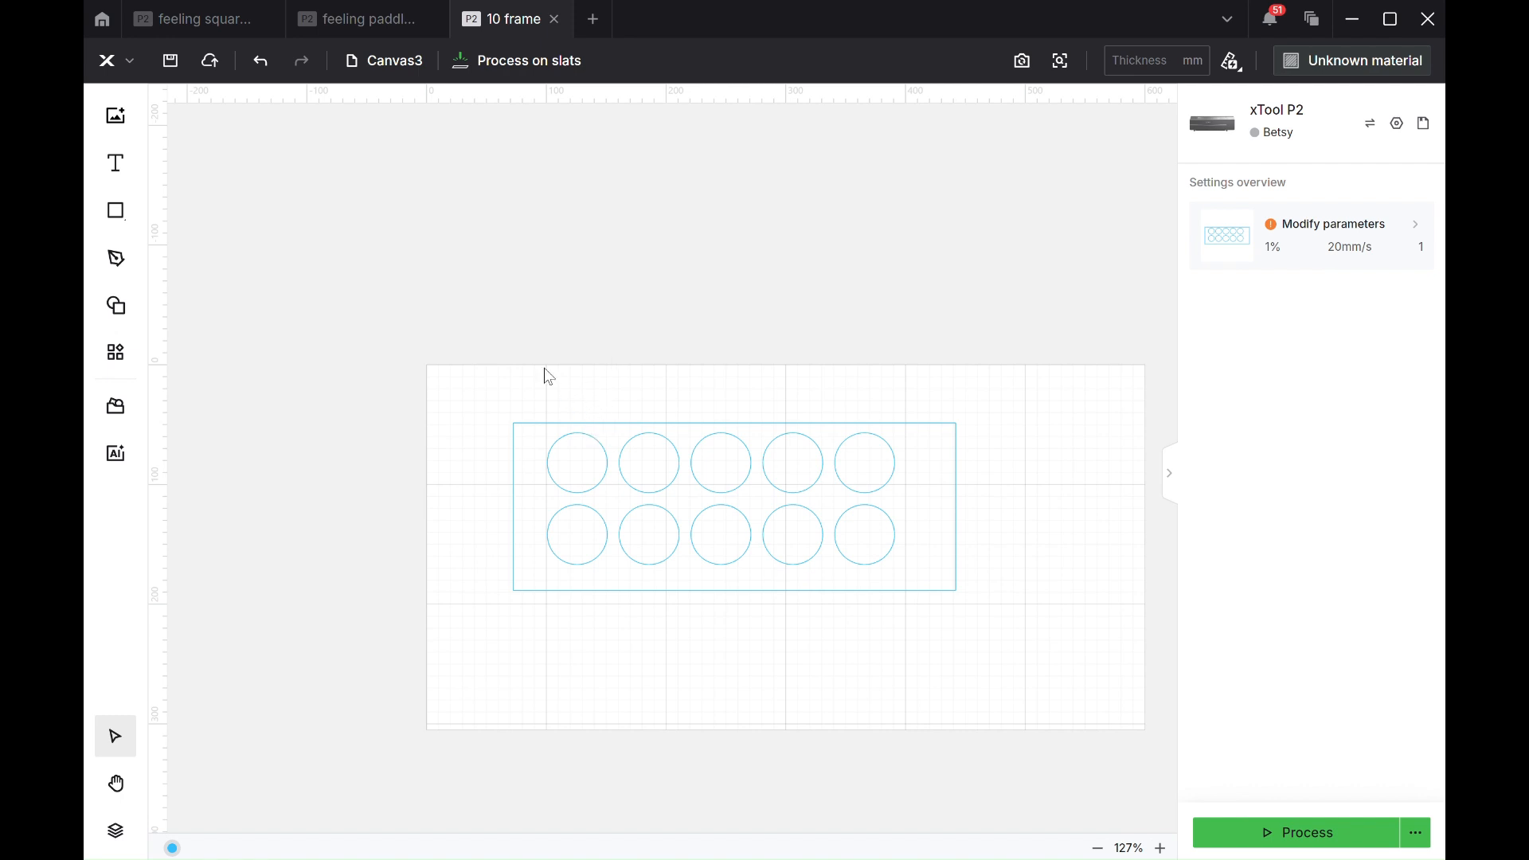
Select the rectangle together with the circle grid and align them on a common center.
left_click_drag(545, 368, 718, 586)
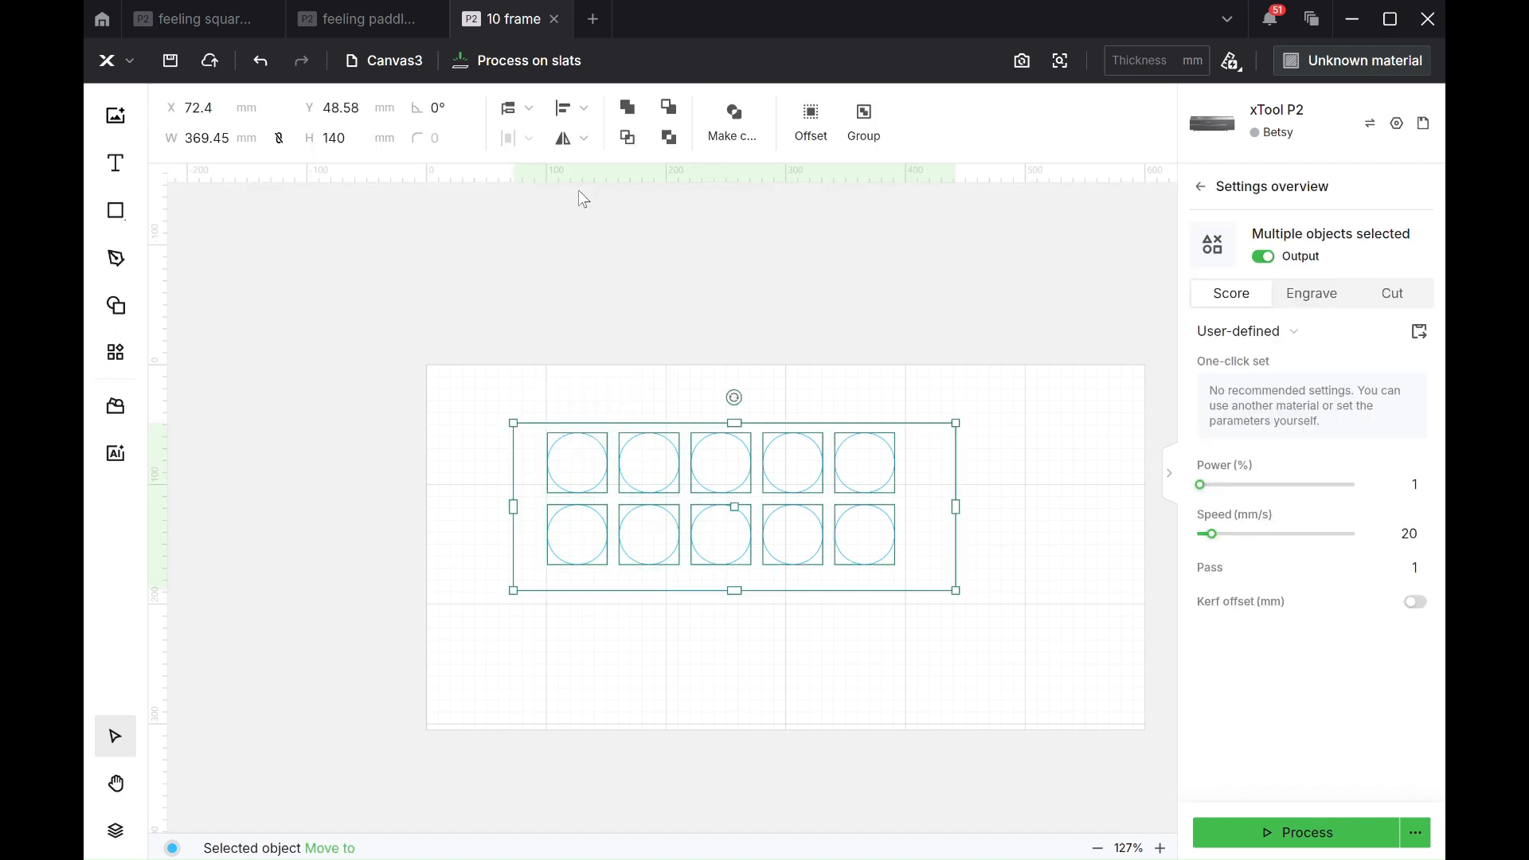
left_click(582, 111)
left_click(534, 329)
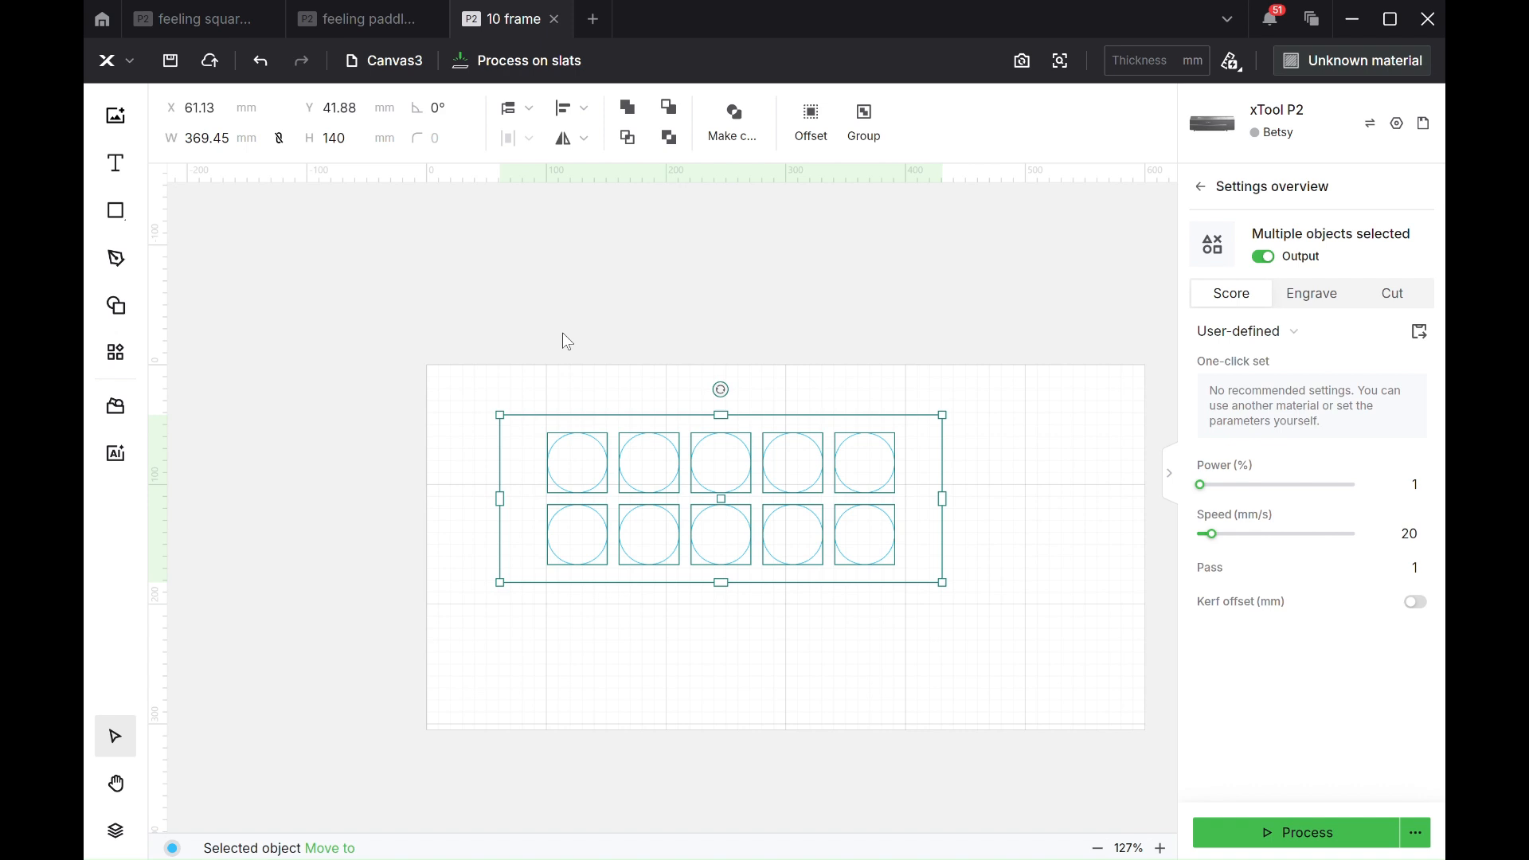
left_click(652, 343)
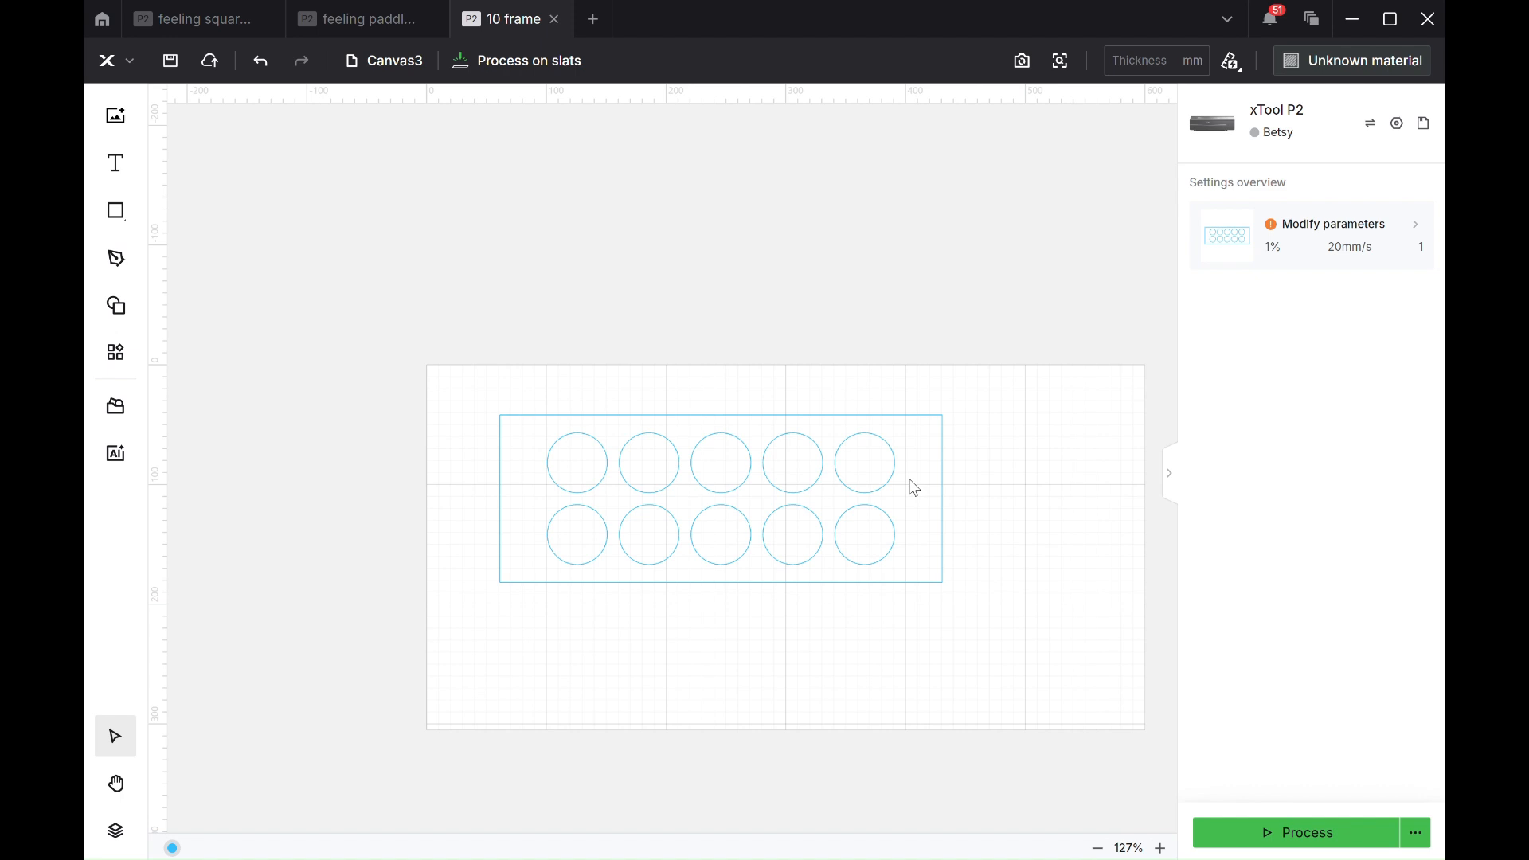
Try setting the rectangle's width to 350 mm with the aspect ratio locked, and undo the resize.
left_click(911, 416)
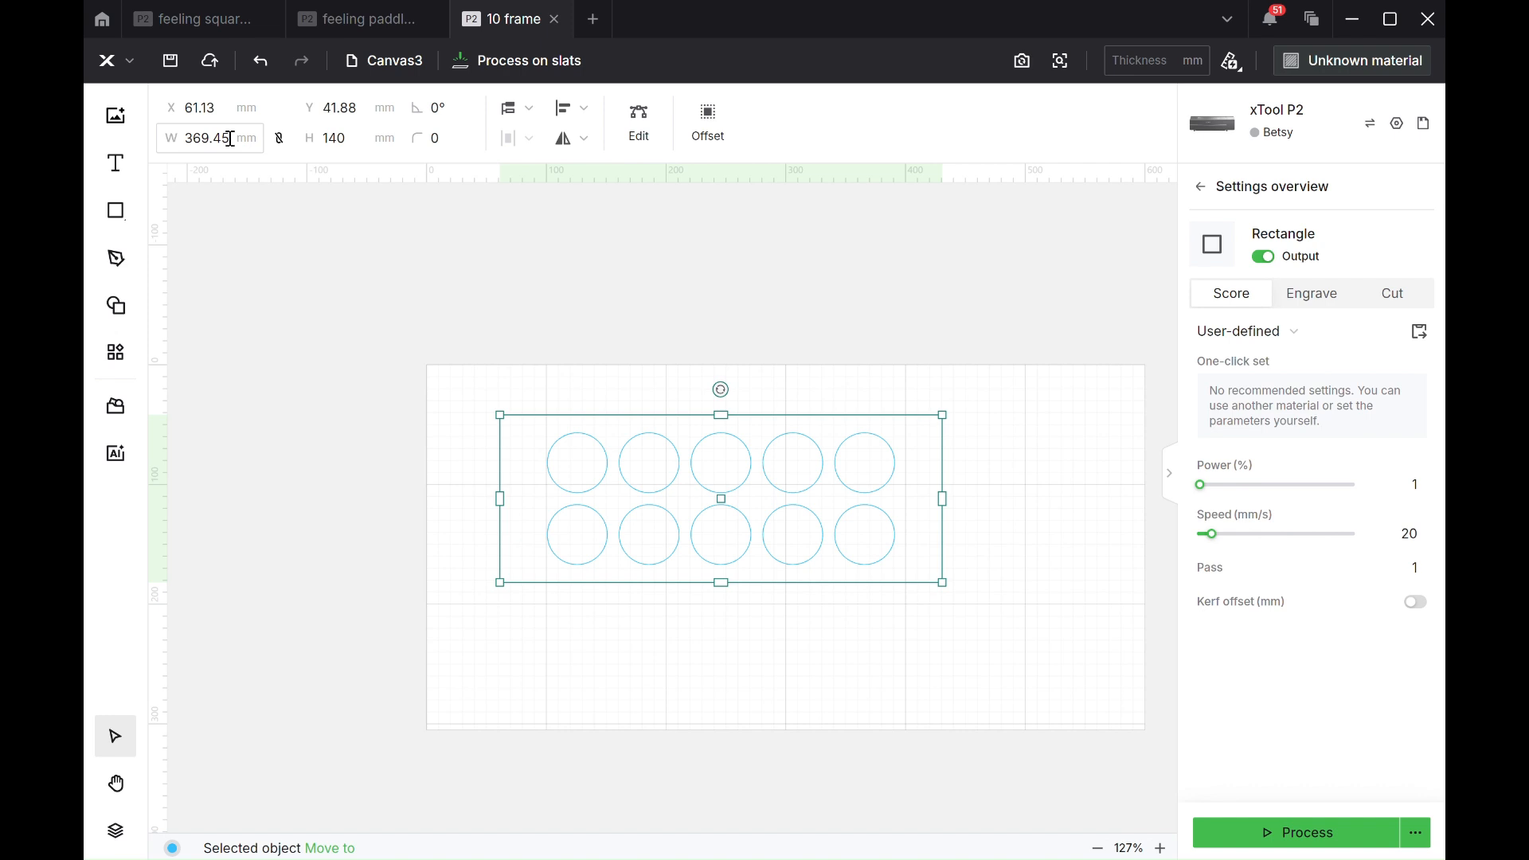
left_click(280, 138)
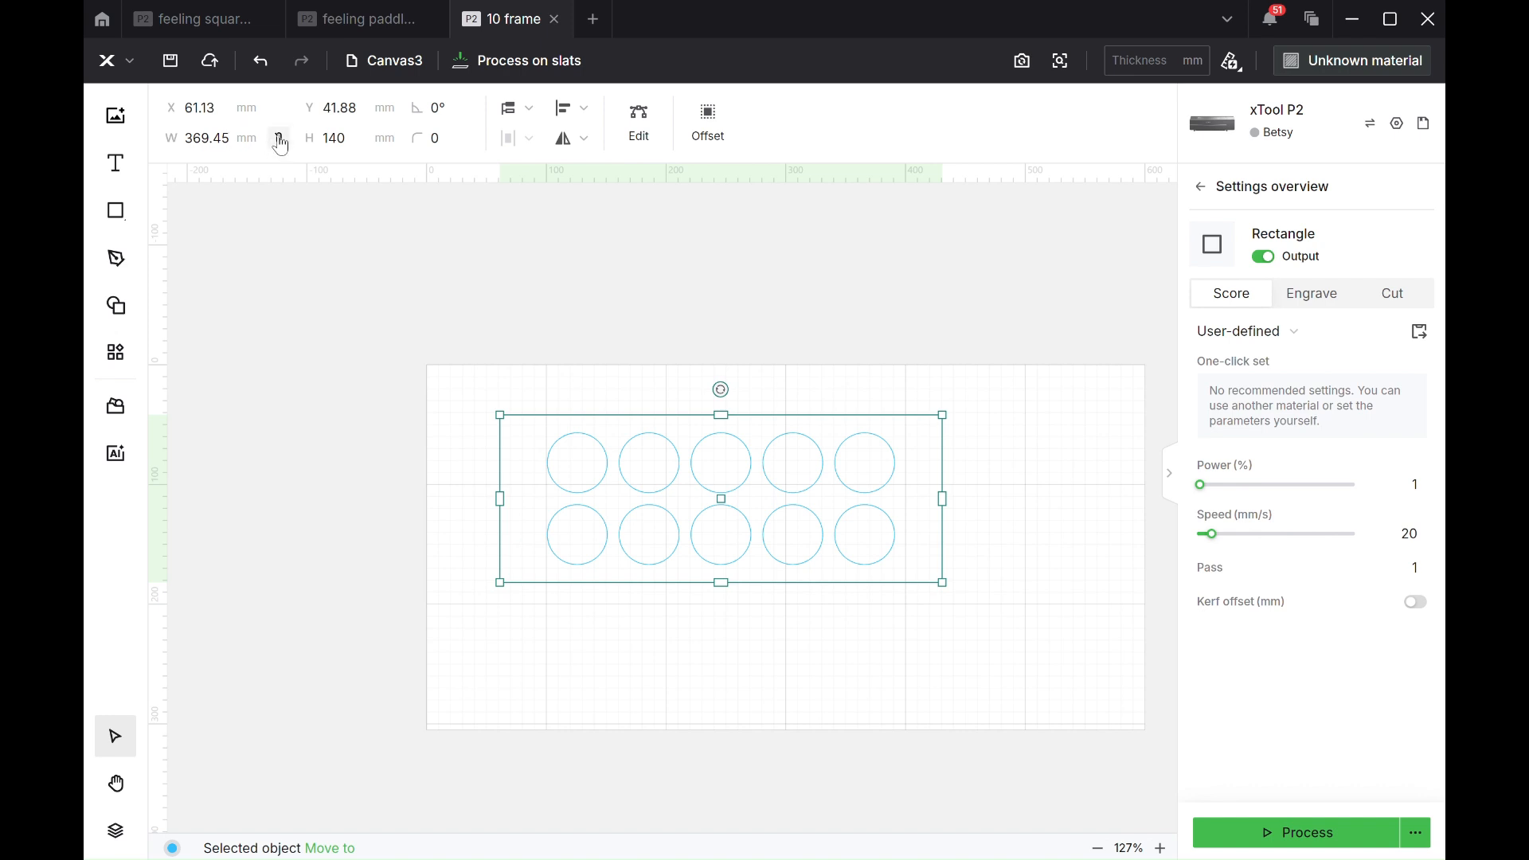
left_click(224, 132)
type("350")
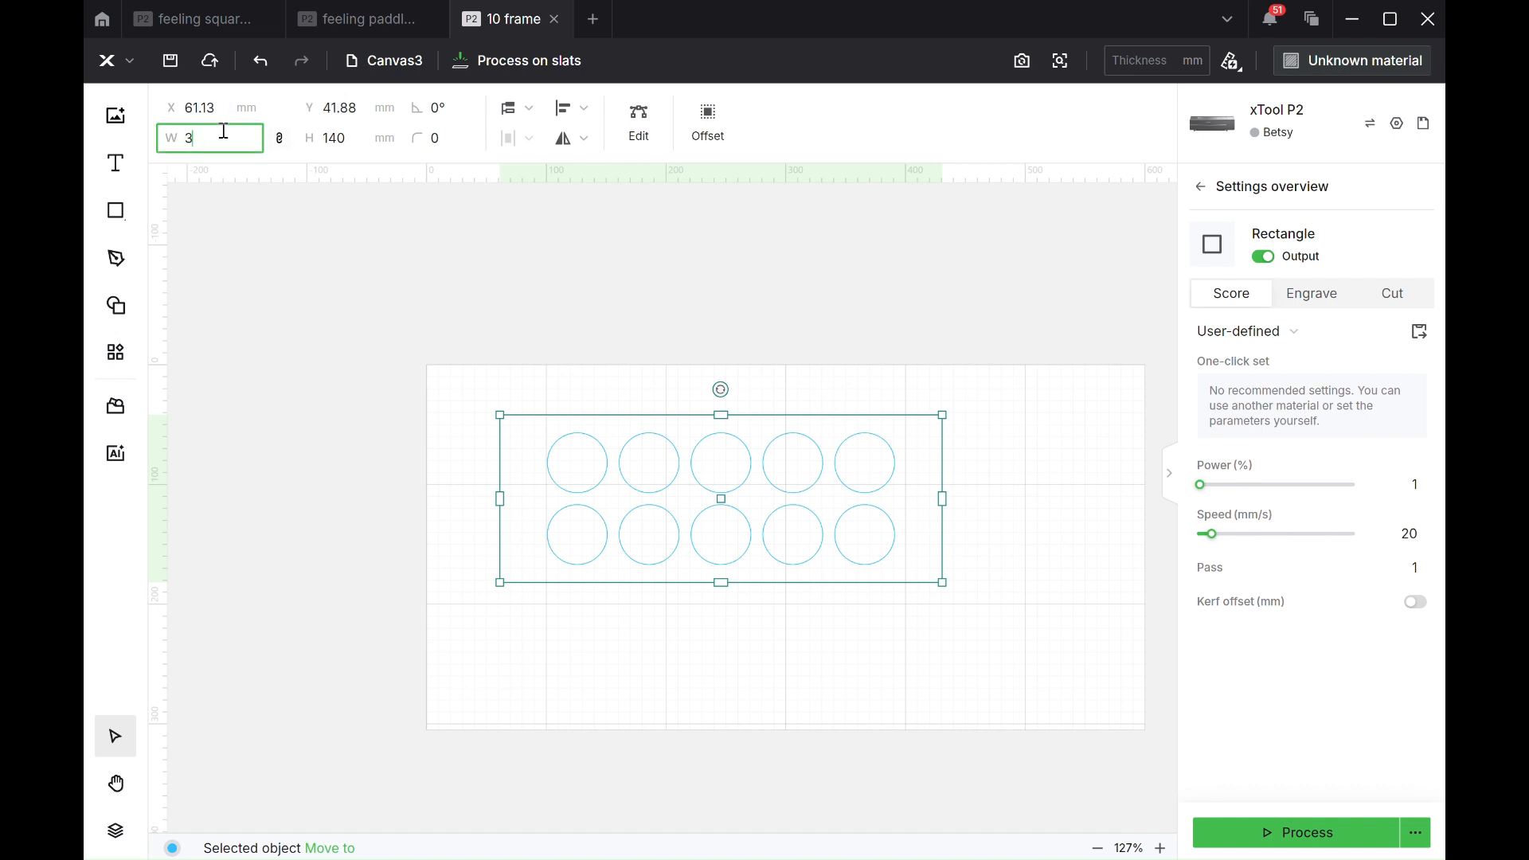
key("Return")
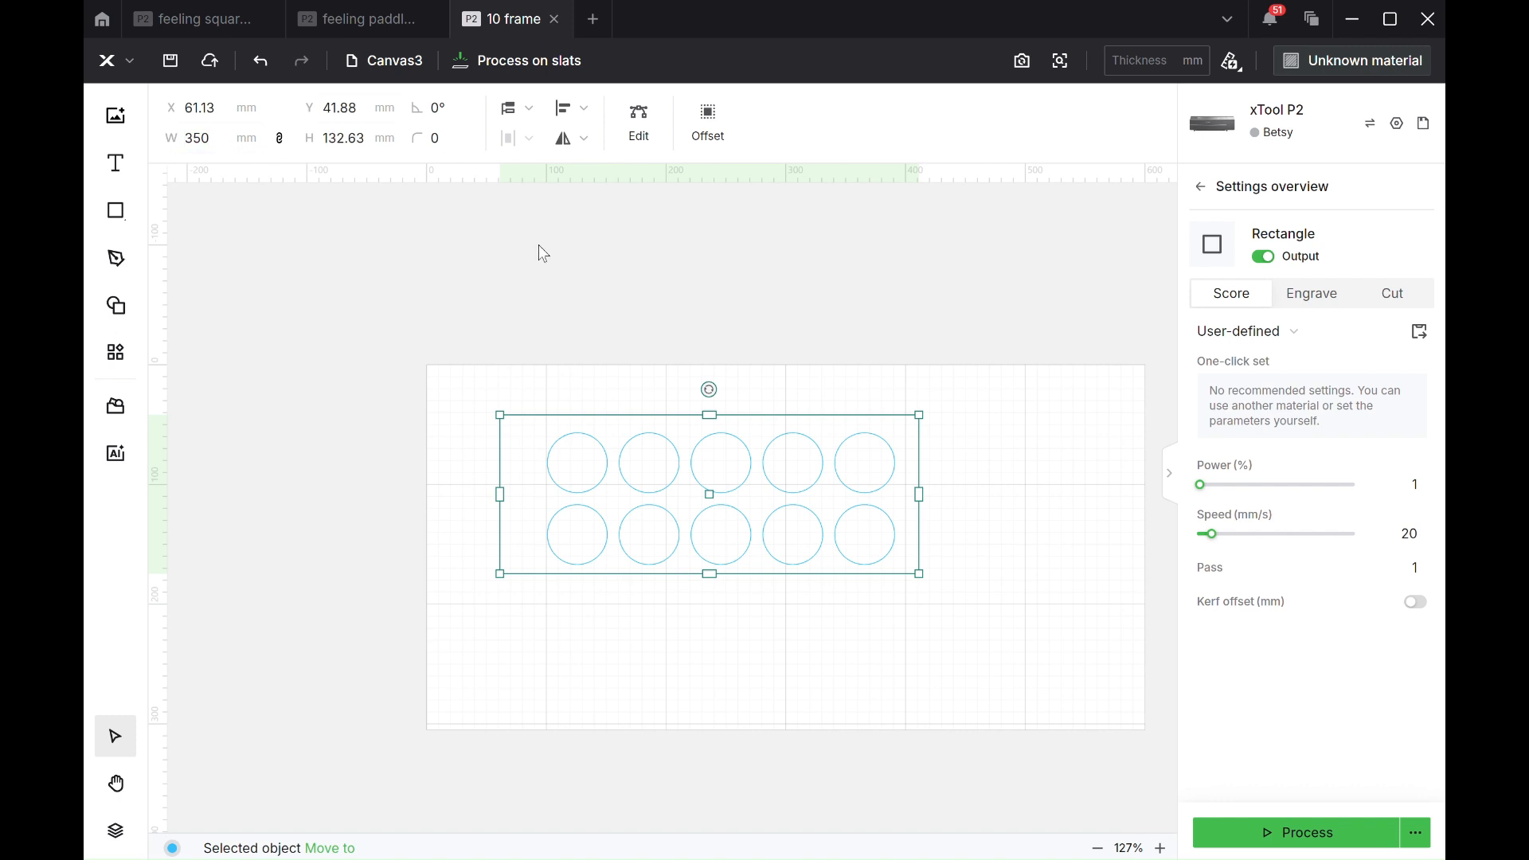
key("ctrl+z")
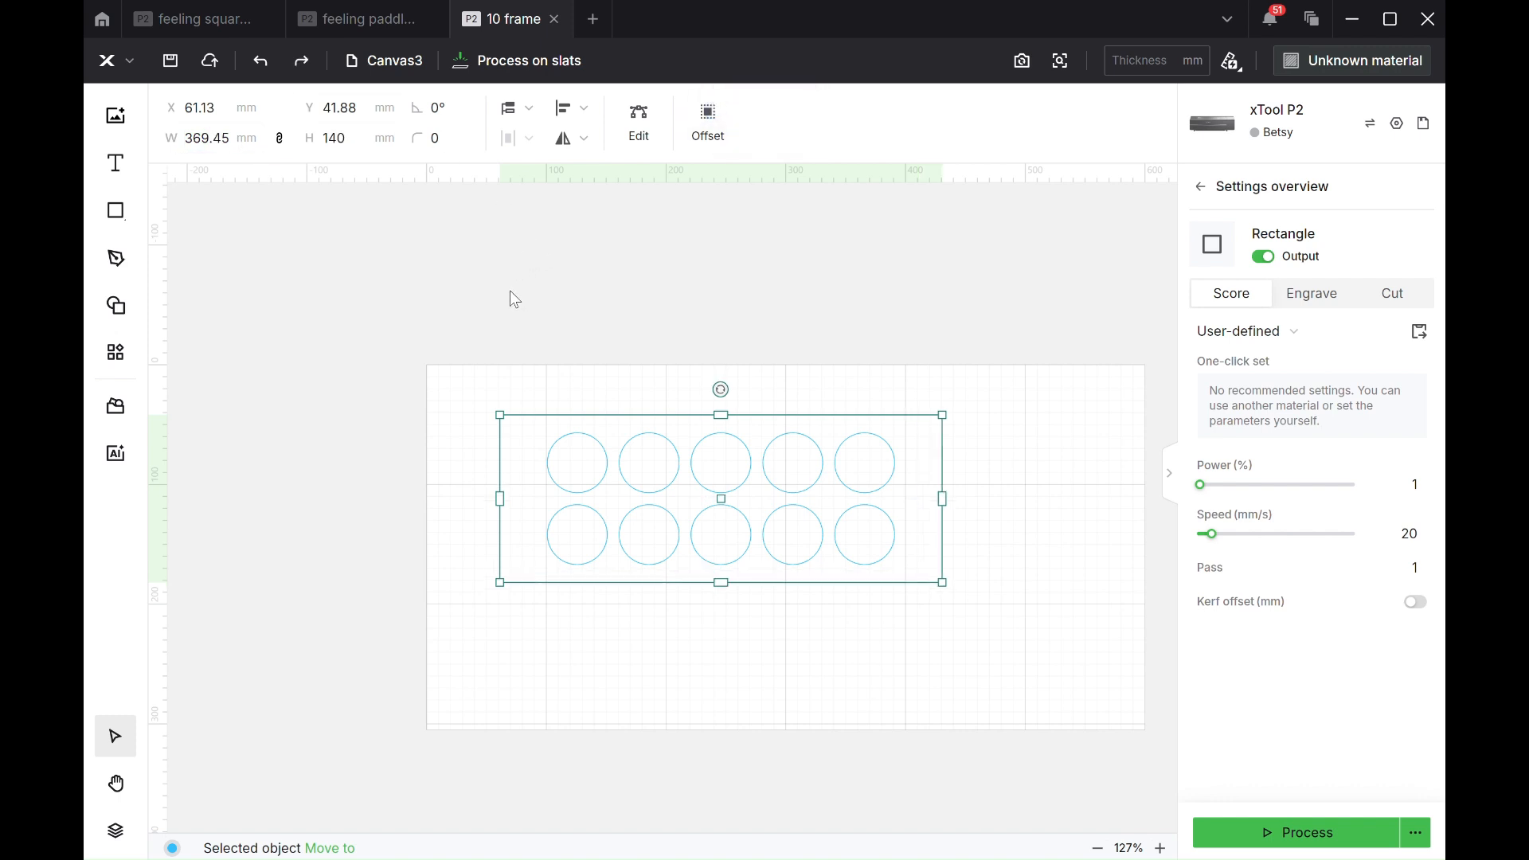
Unlock the rectangle's aspect ratio again and set only its width to 350 mm.
left_click(279, 138)
left_click_drag(185, 138, 217, 136)
type("350")
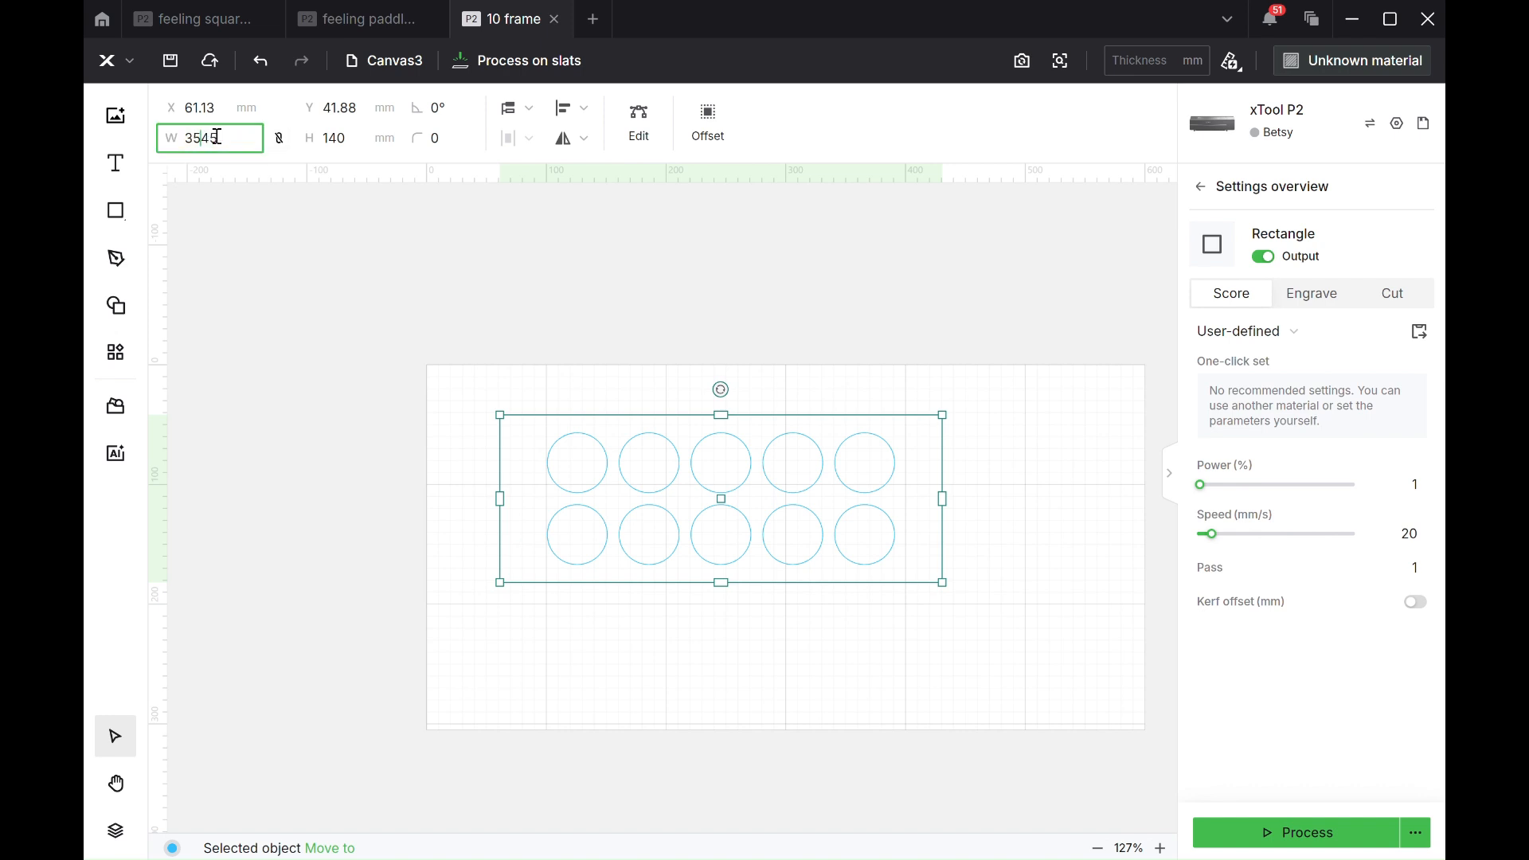
key("Return")
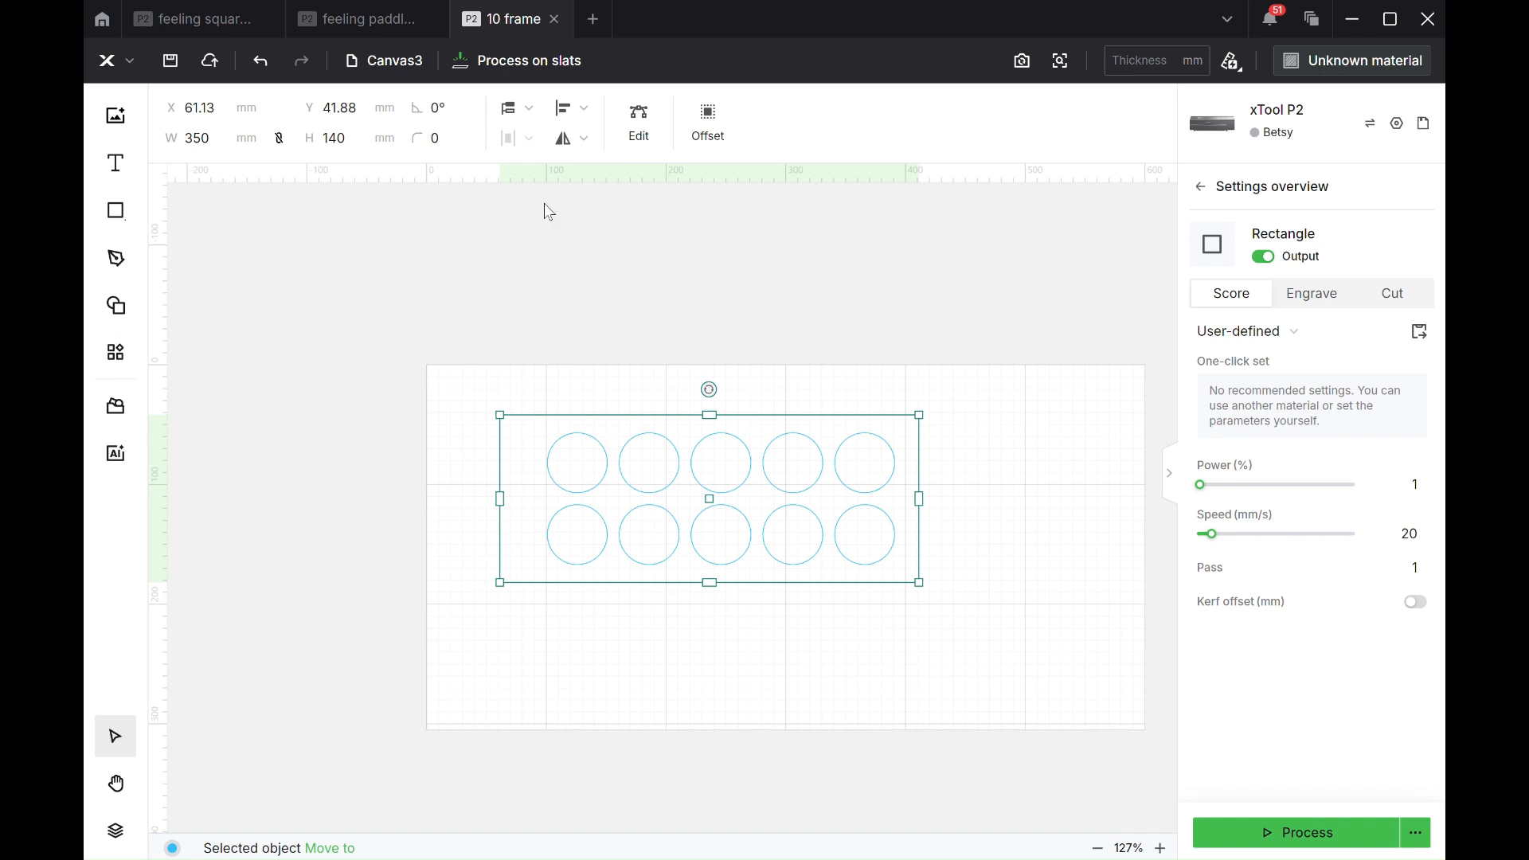
left_click(590, 286)
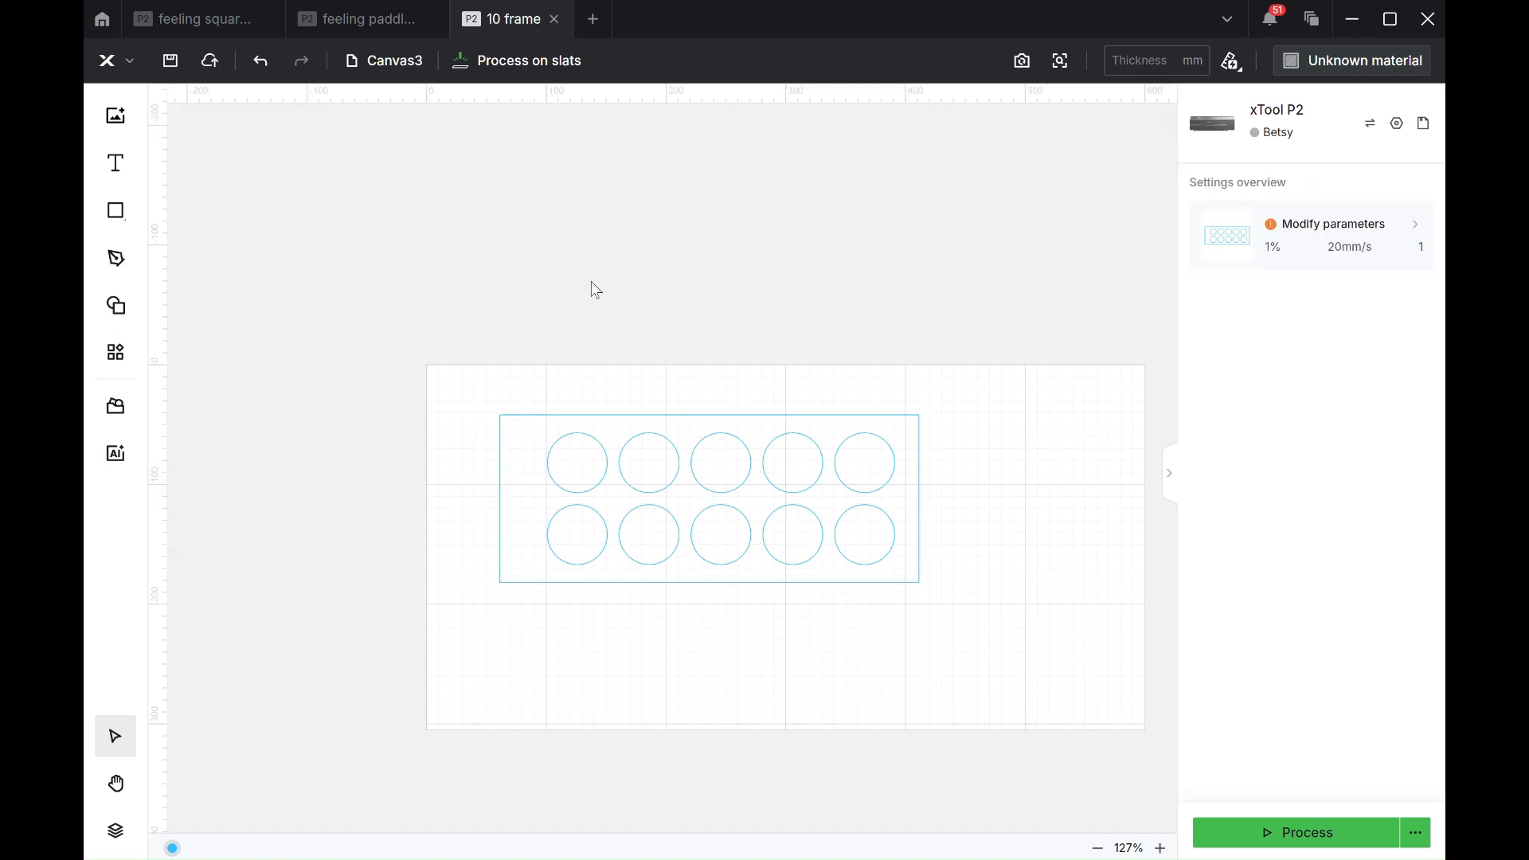
Round the rectangle's corners with a corner radius of 5.
left_click(599, 420)
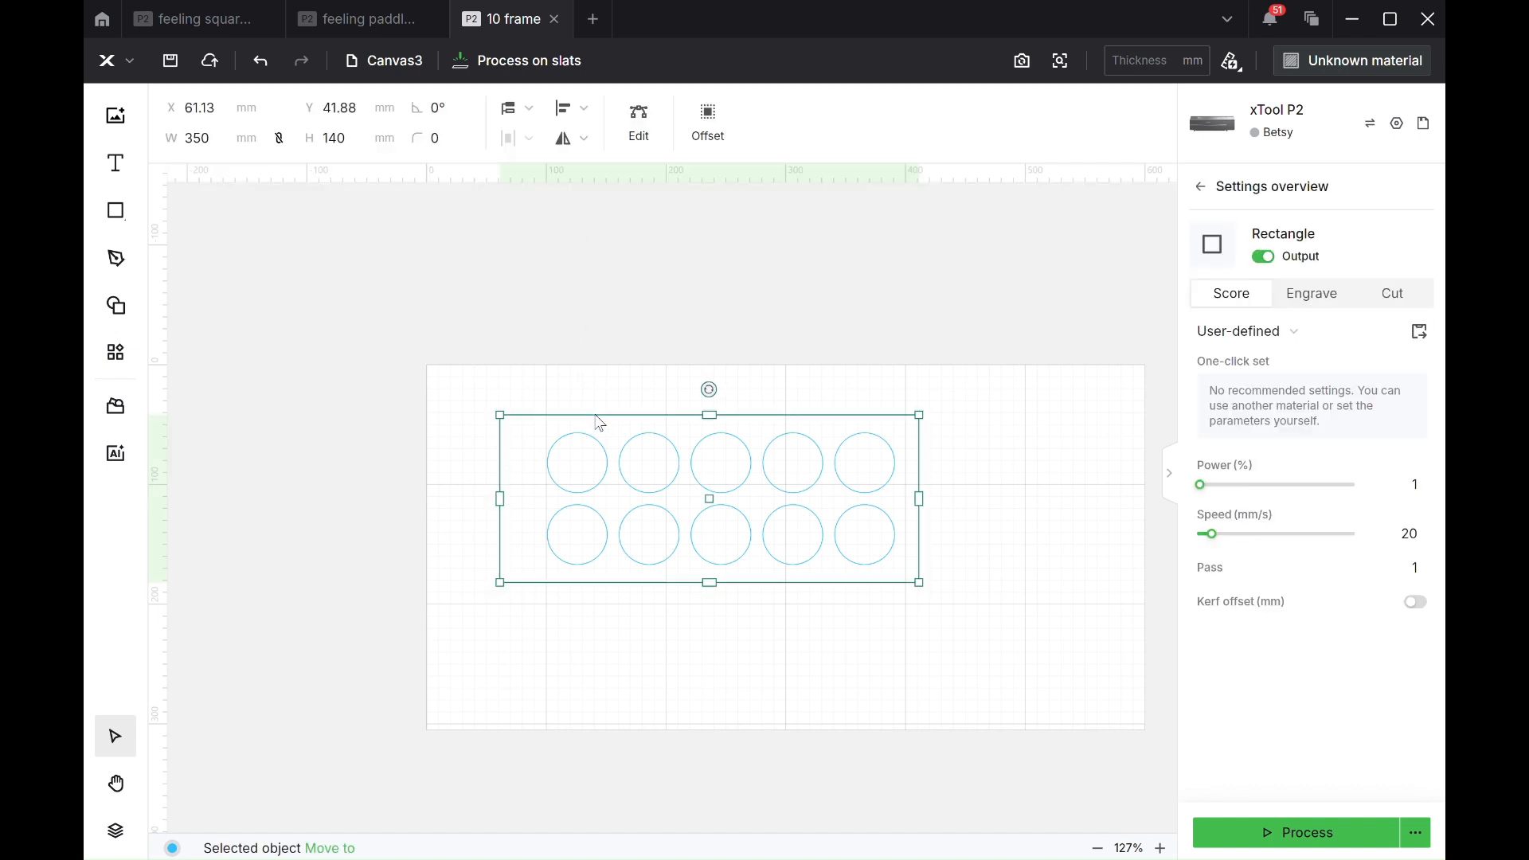
left_click(448, 143)
type("5")
left_click(449, 305)
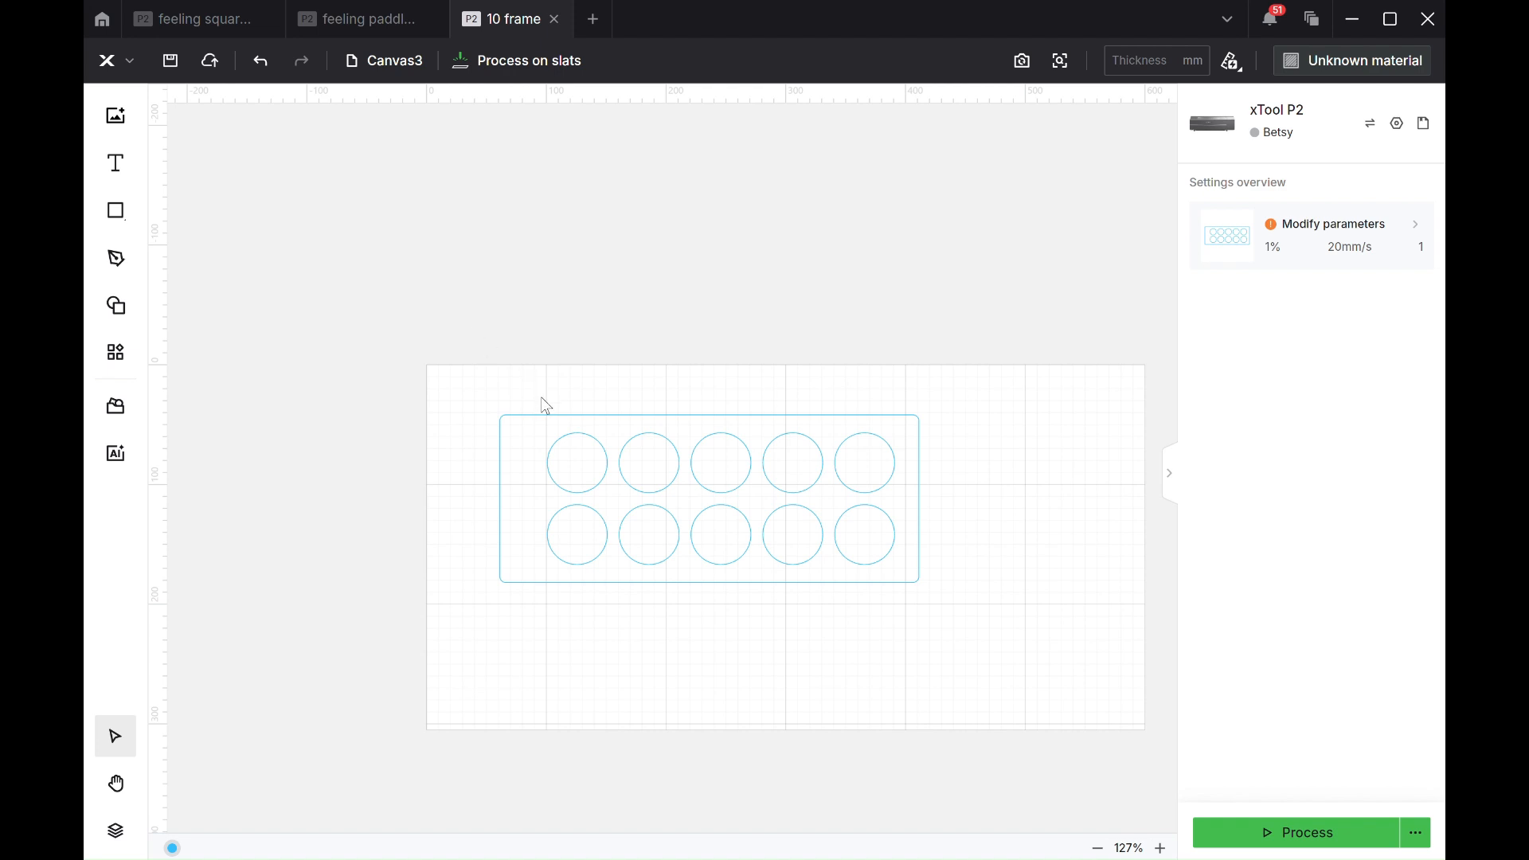
Increase the rectangle's corner radius to 10.
left_click(546, 417)
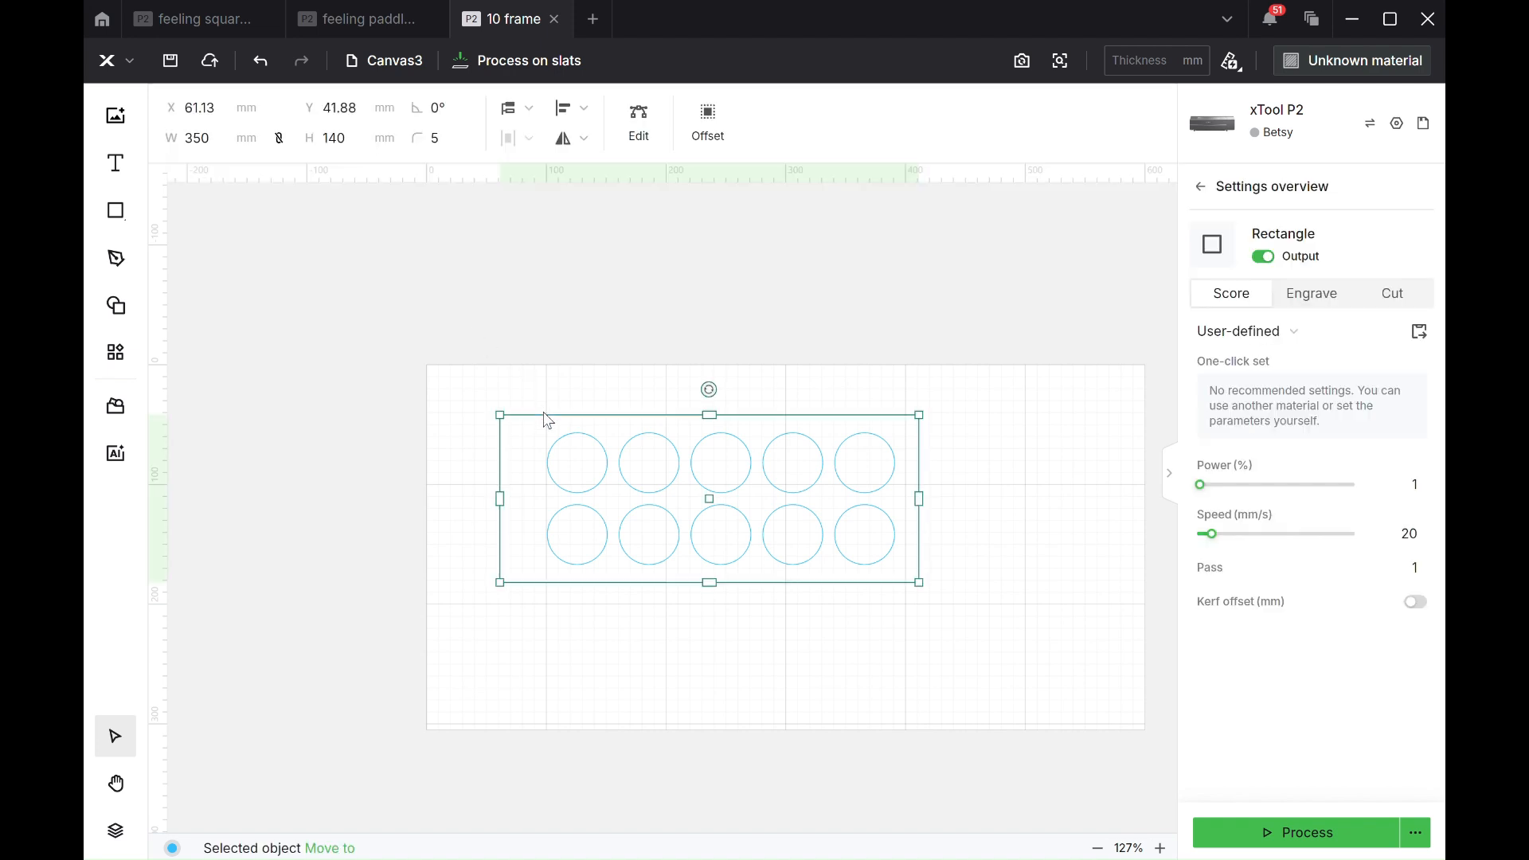
left_click(448, 140)
type("10")
left_click(518, 323)
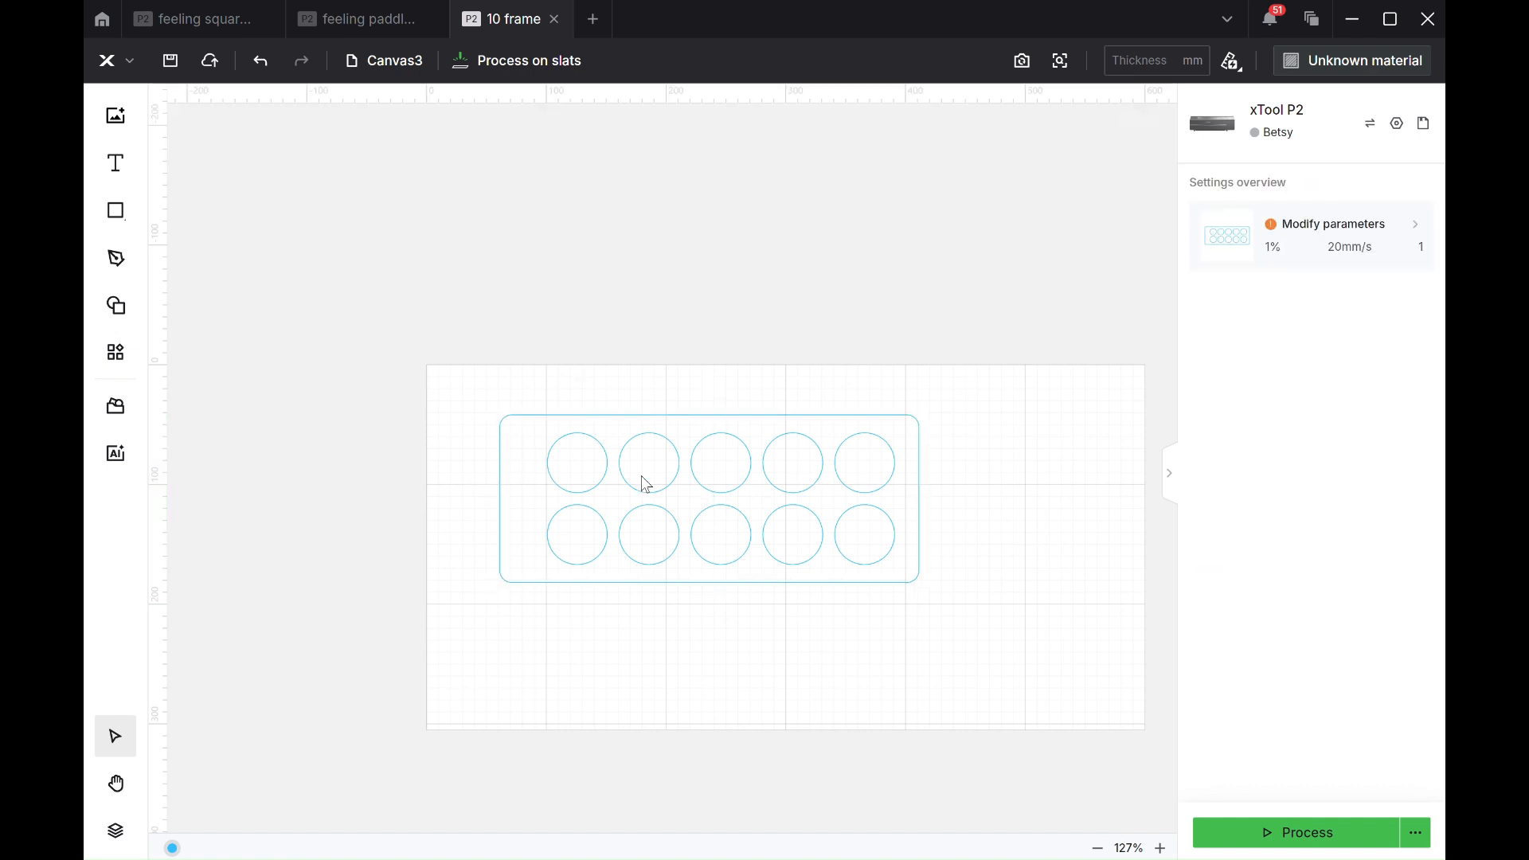
Align the rounded rectangle and the circle grid to each other's center again.
left_click_drag(505, 395, 922, 588)
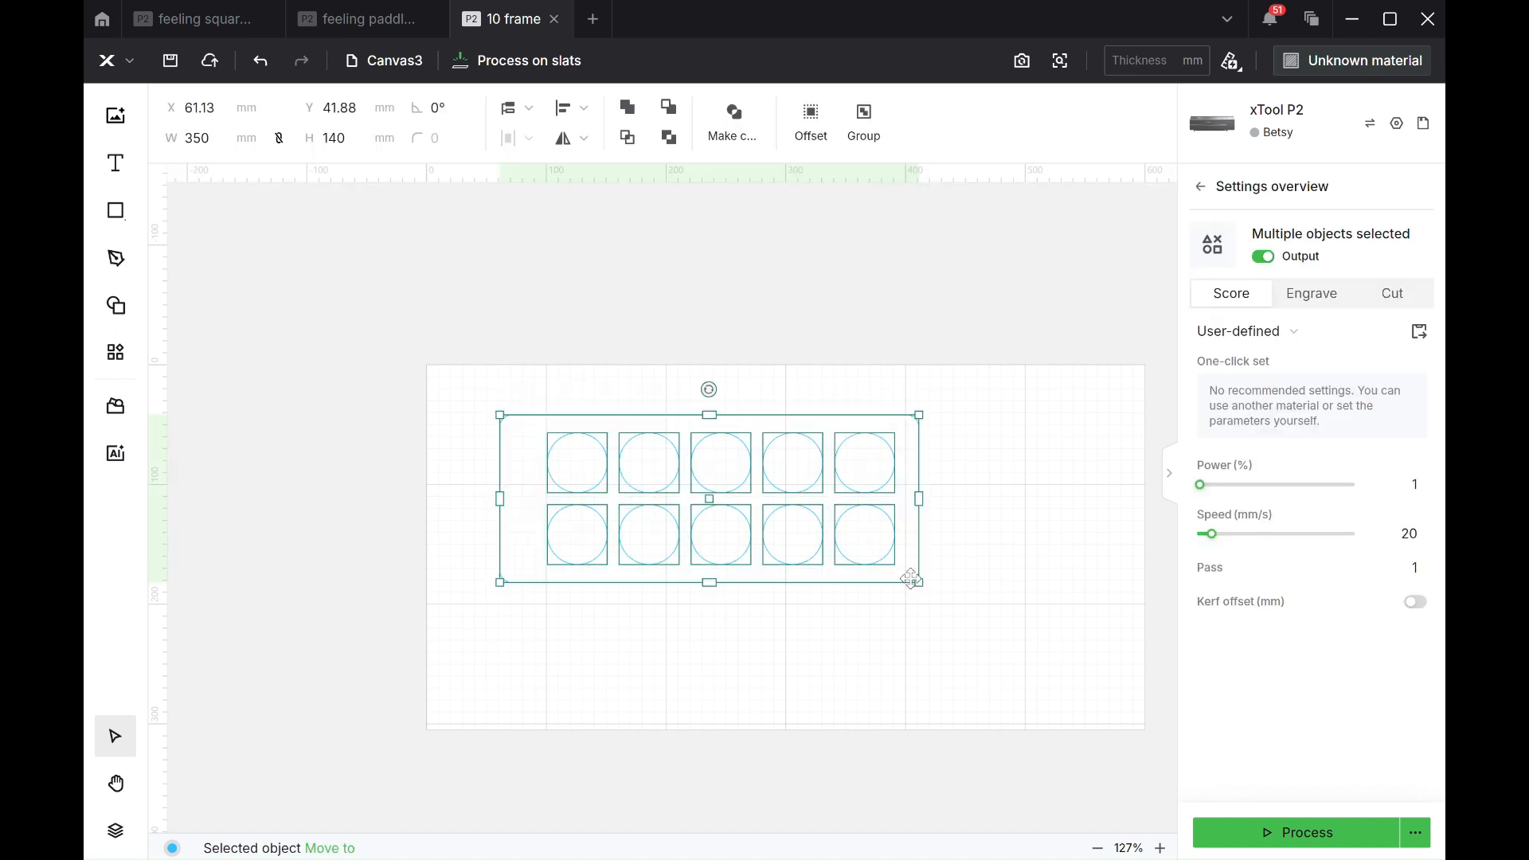
left_click(567, 112)
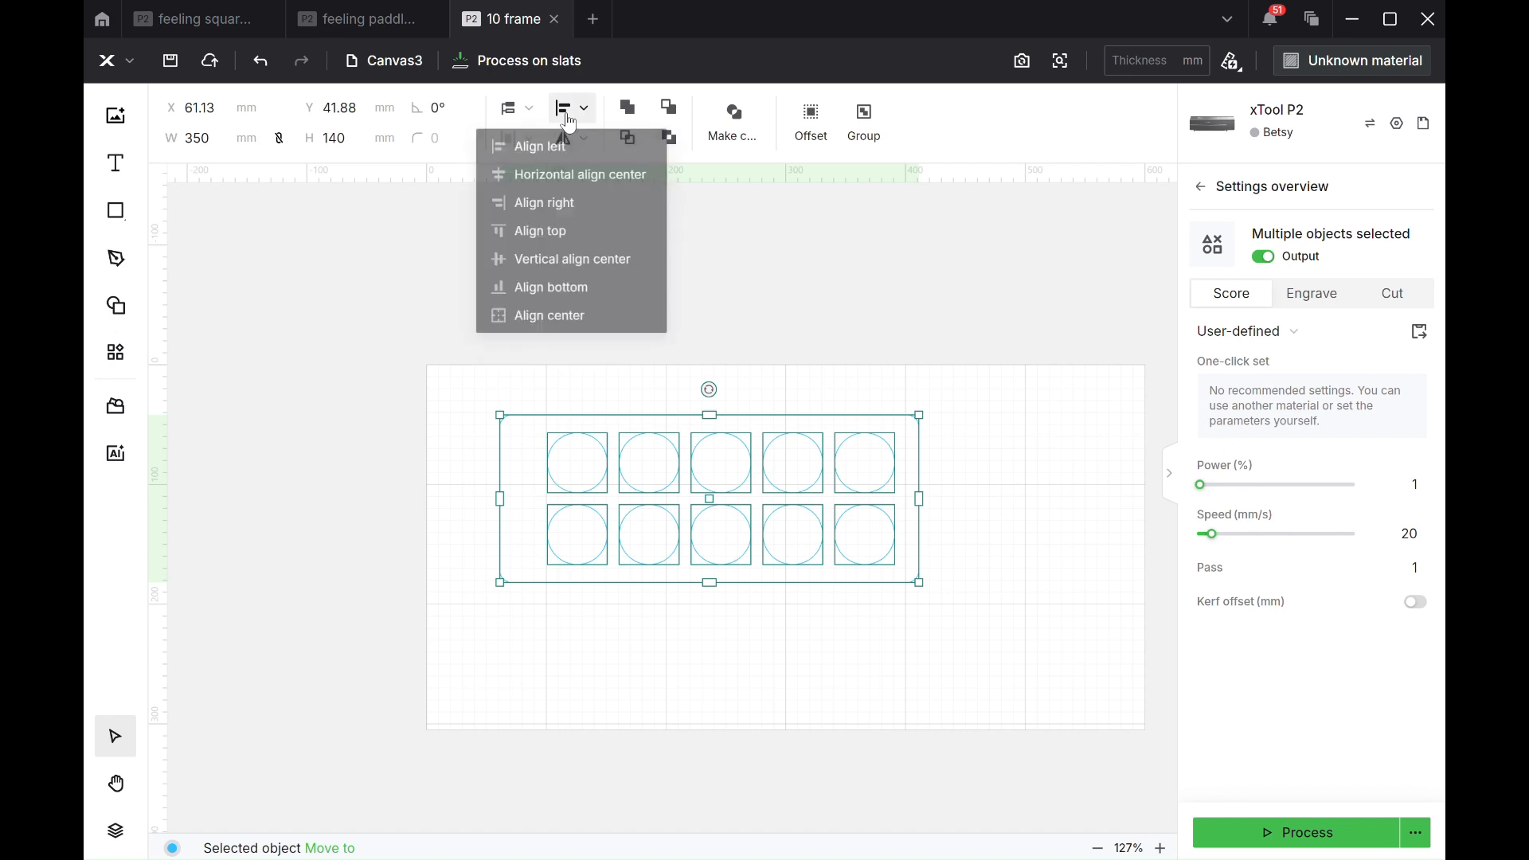
left_click(593, 328)
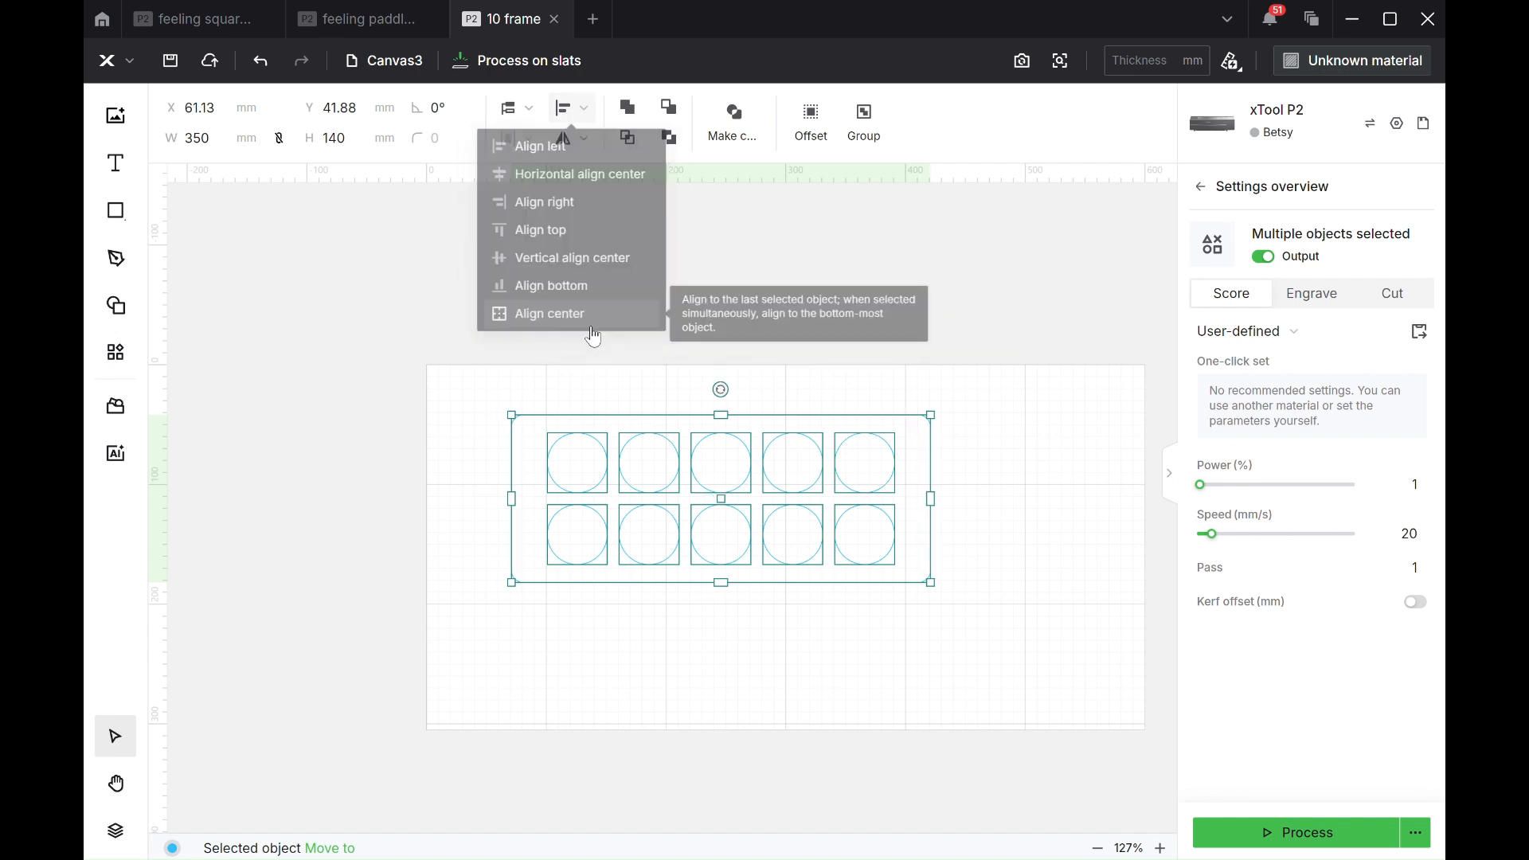
left_click(610, 357)
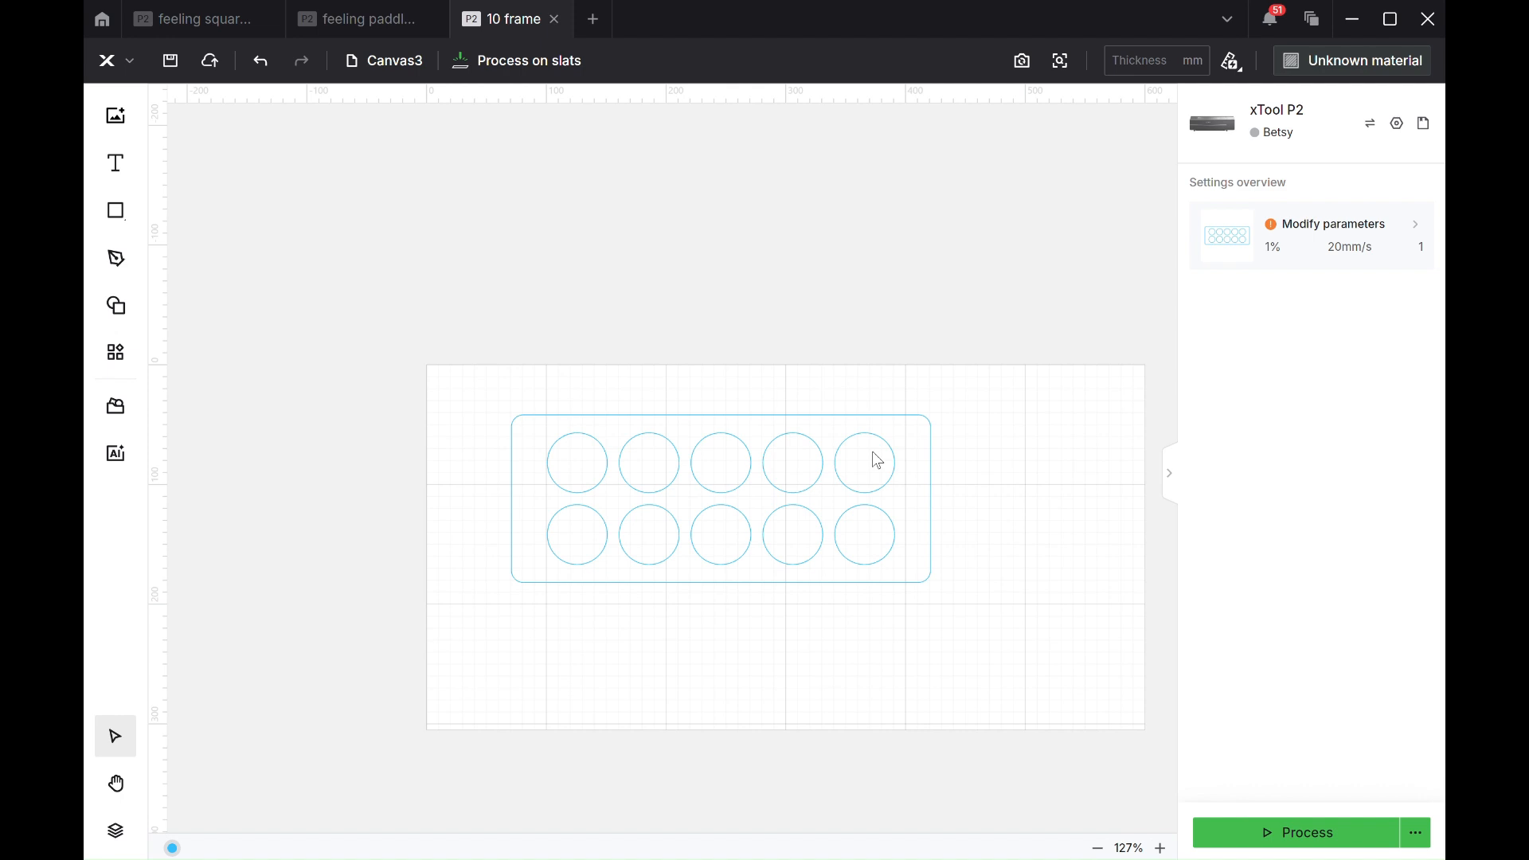
Set the processing material to 3mm Pine Plywood.
left_click(1318, 70)
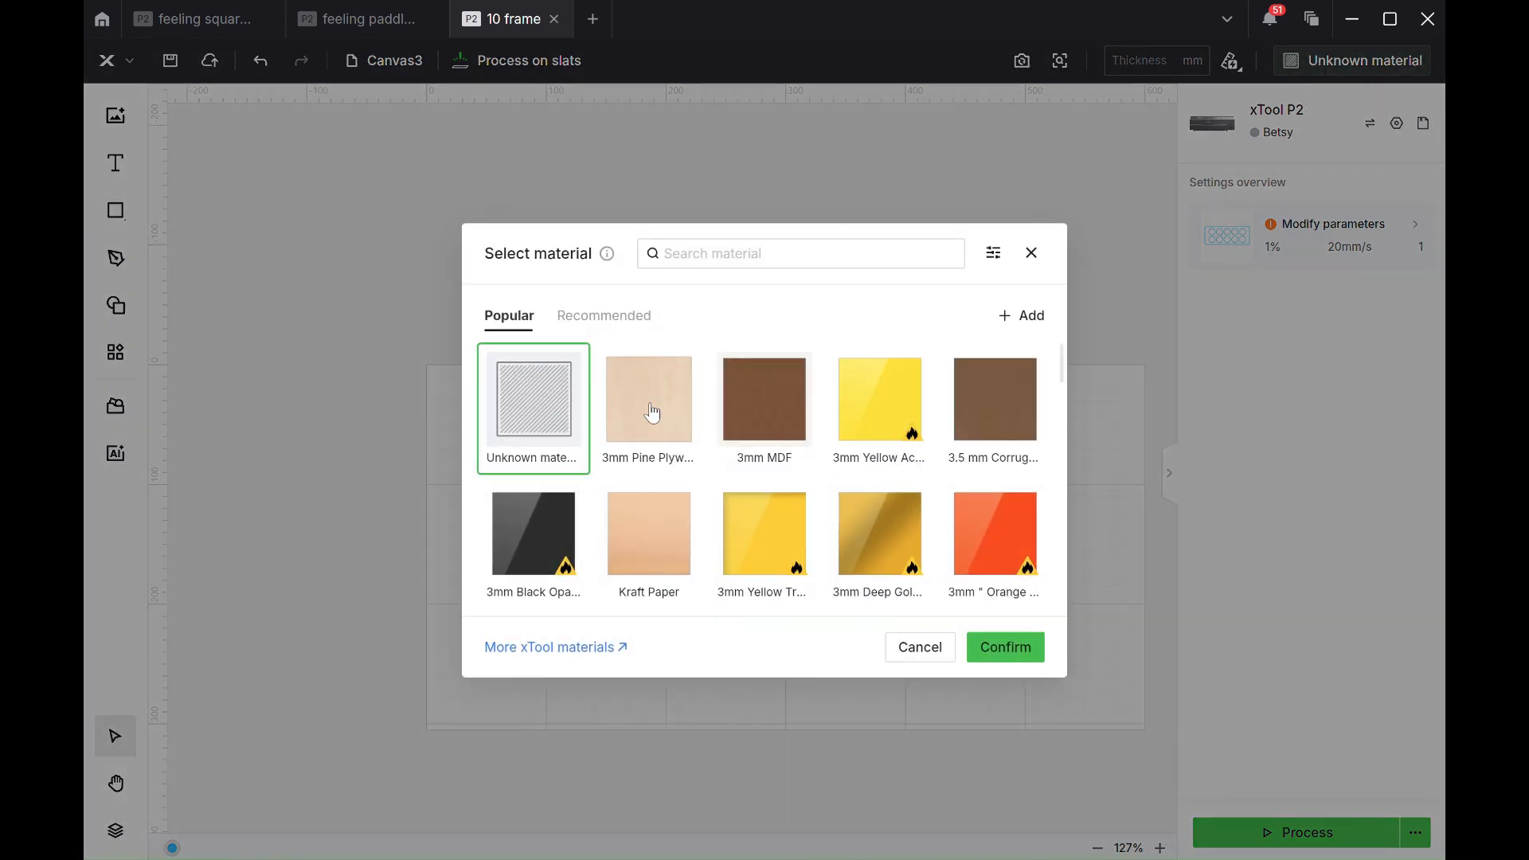
left_click(659, 413)
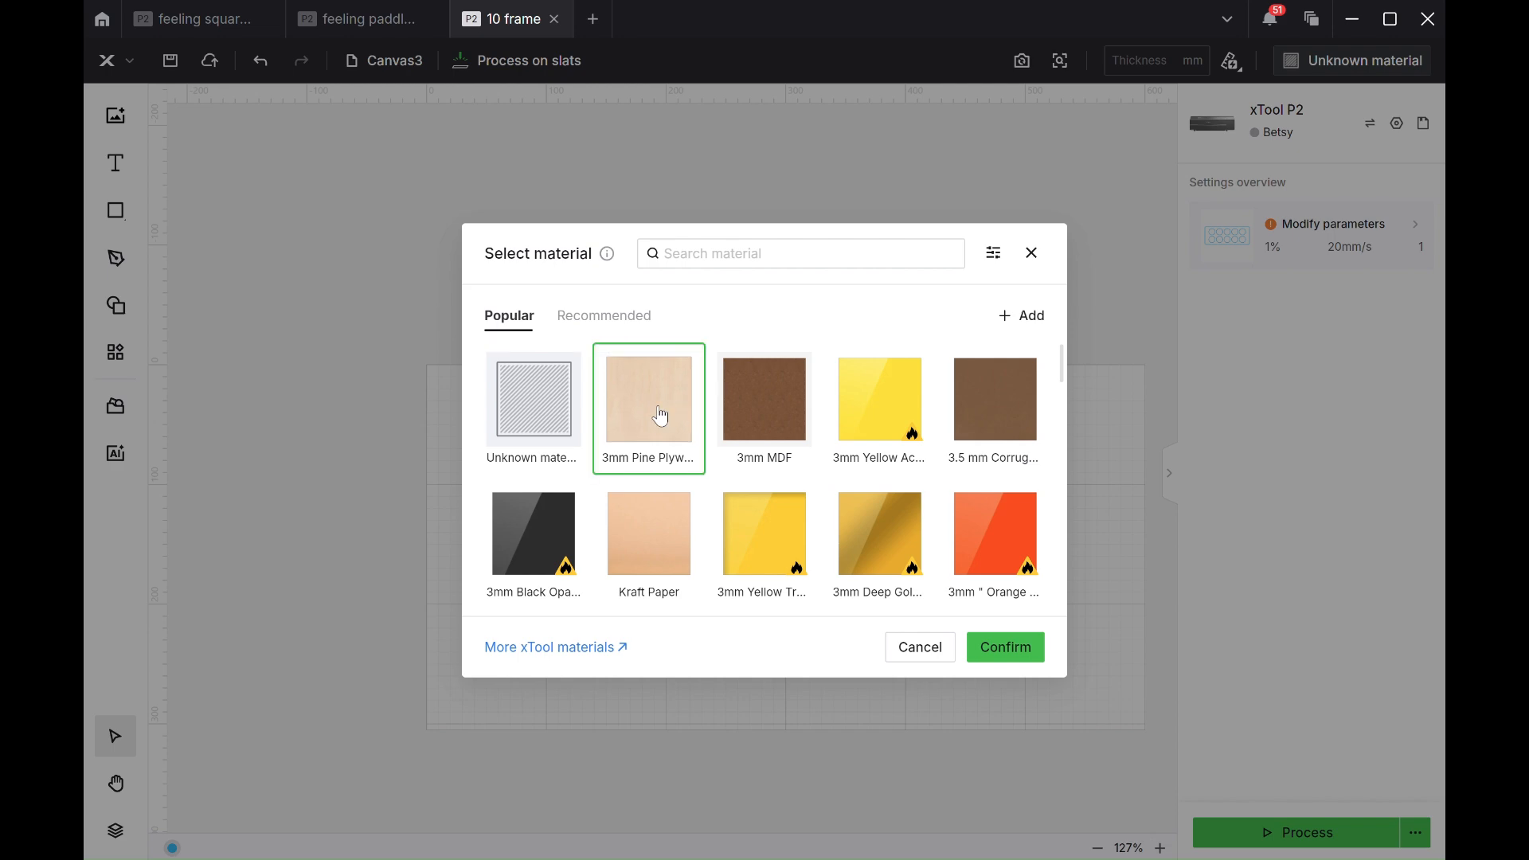
left_click(1008, 652)
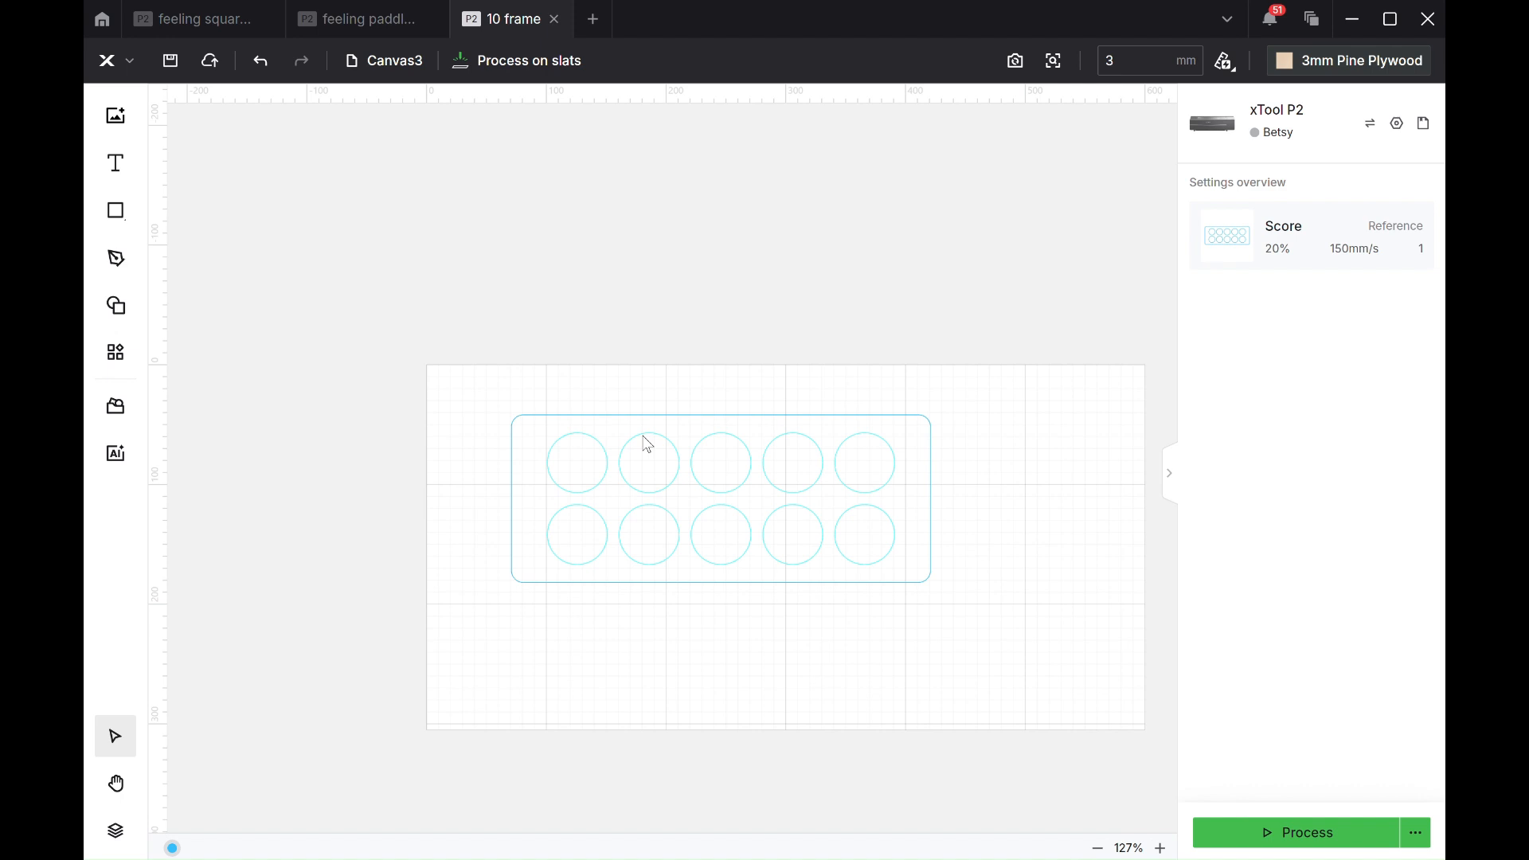
Turn off output for the circle grid so that it is excluded from processing.
left_click(643, 435)
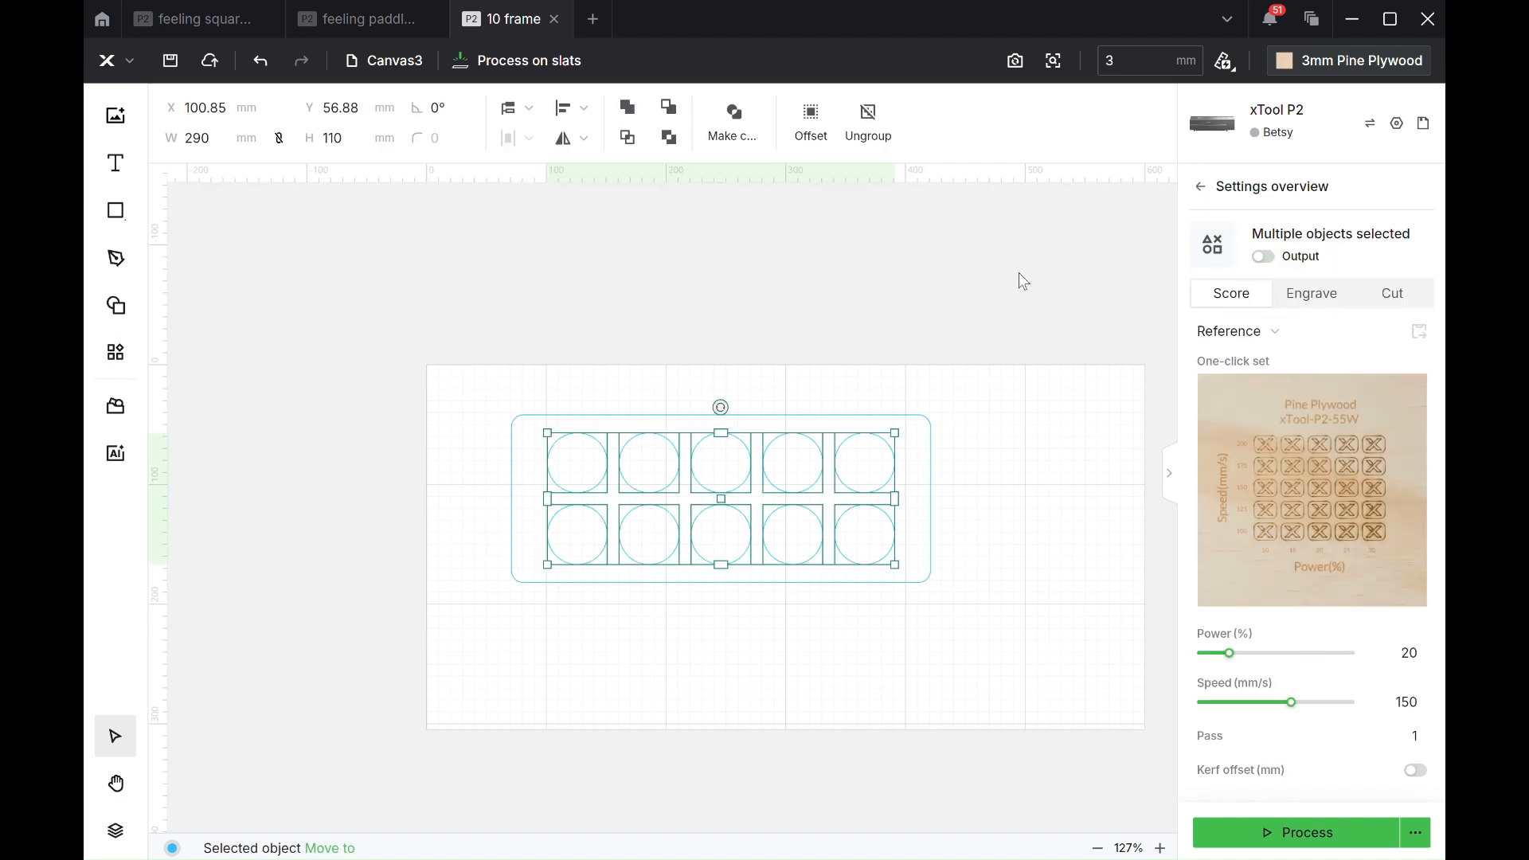
left_click(903, 386)
Select the rounded rectangle and all ten circles and change their layer color to red.
left_click(886, 420)
right_click(886, 419)
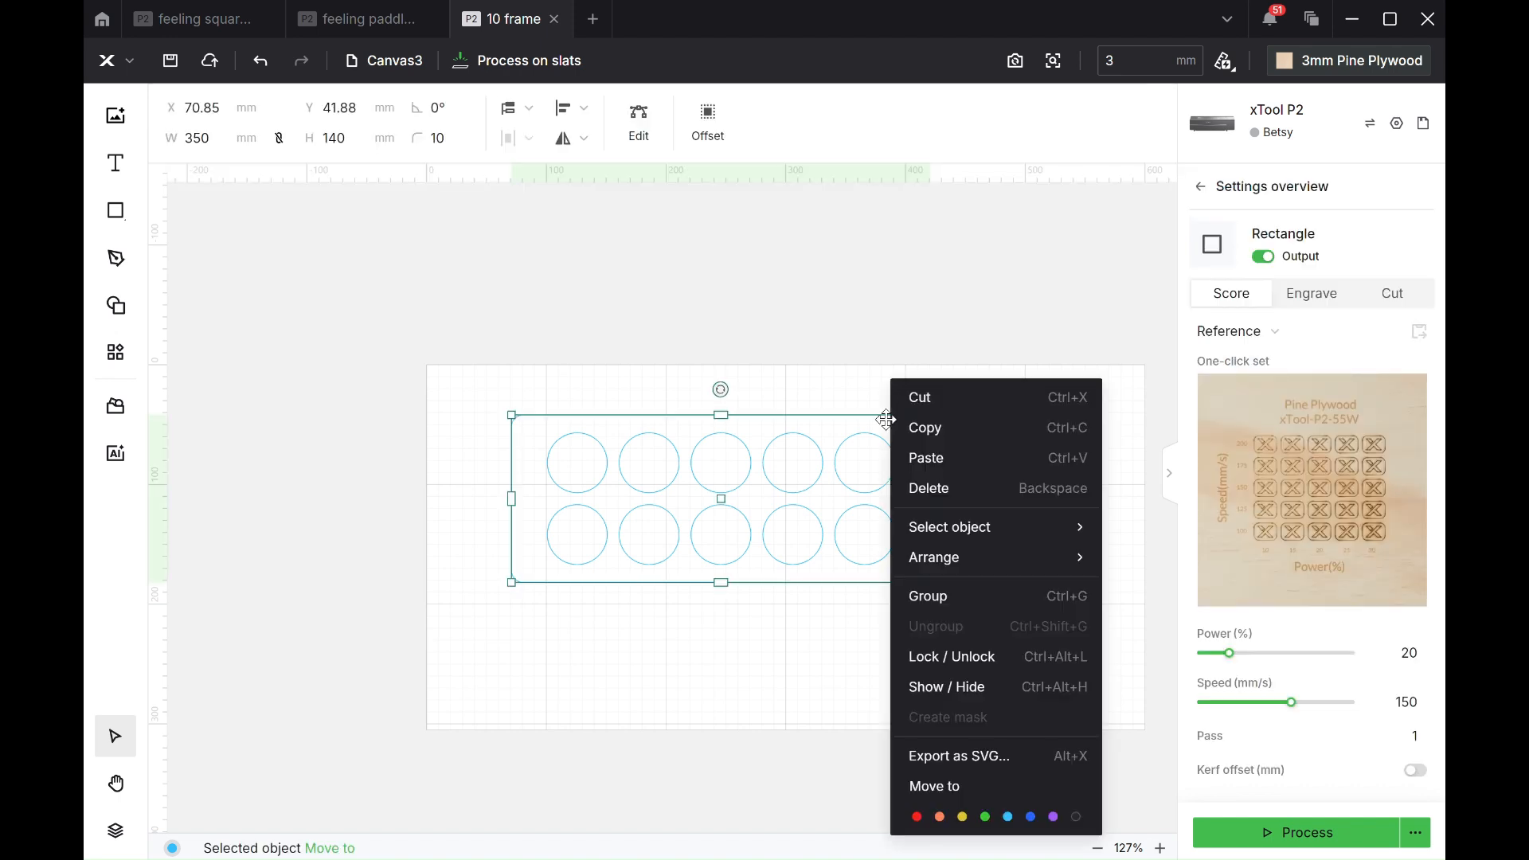
left_click_drag(604, 306, 788, 564)
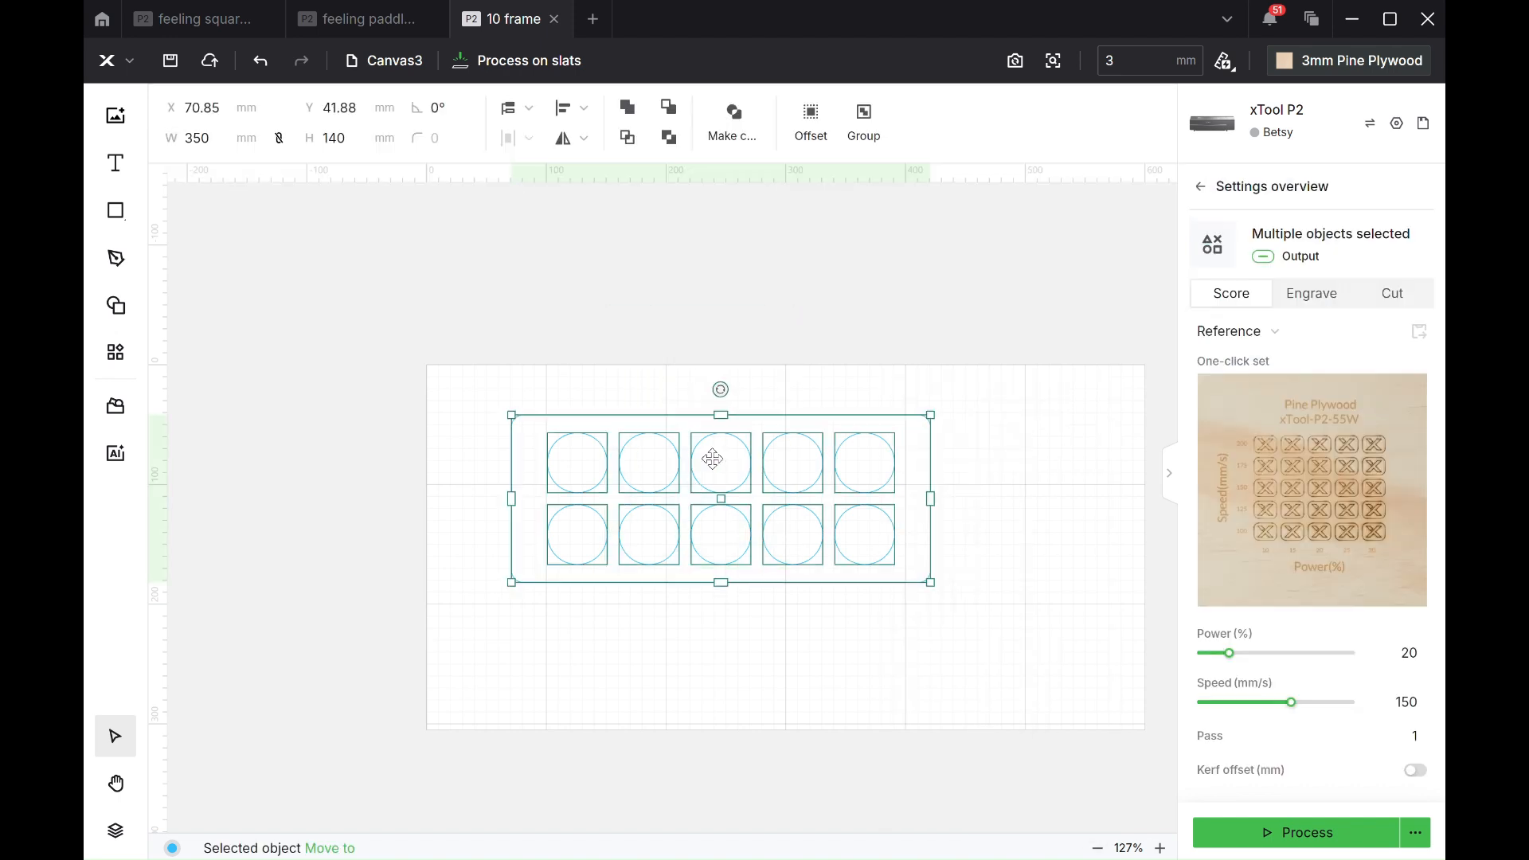
right_click(713, 460)
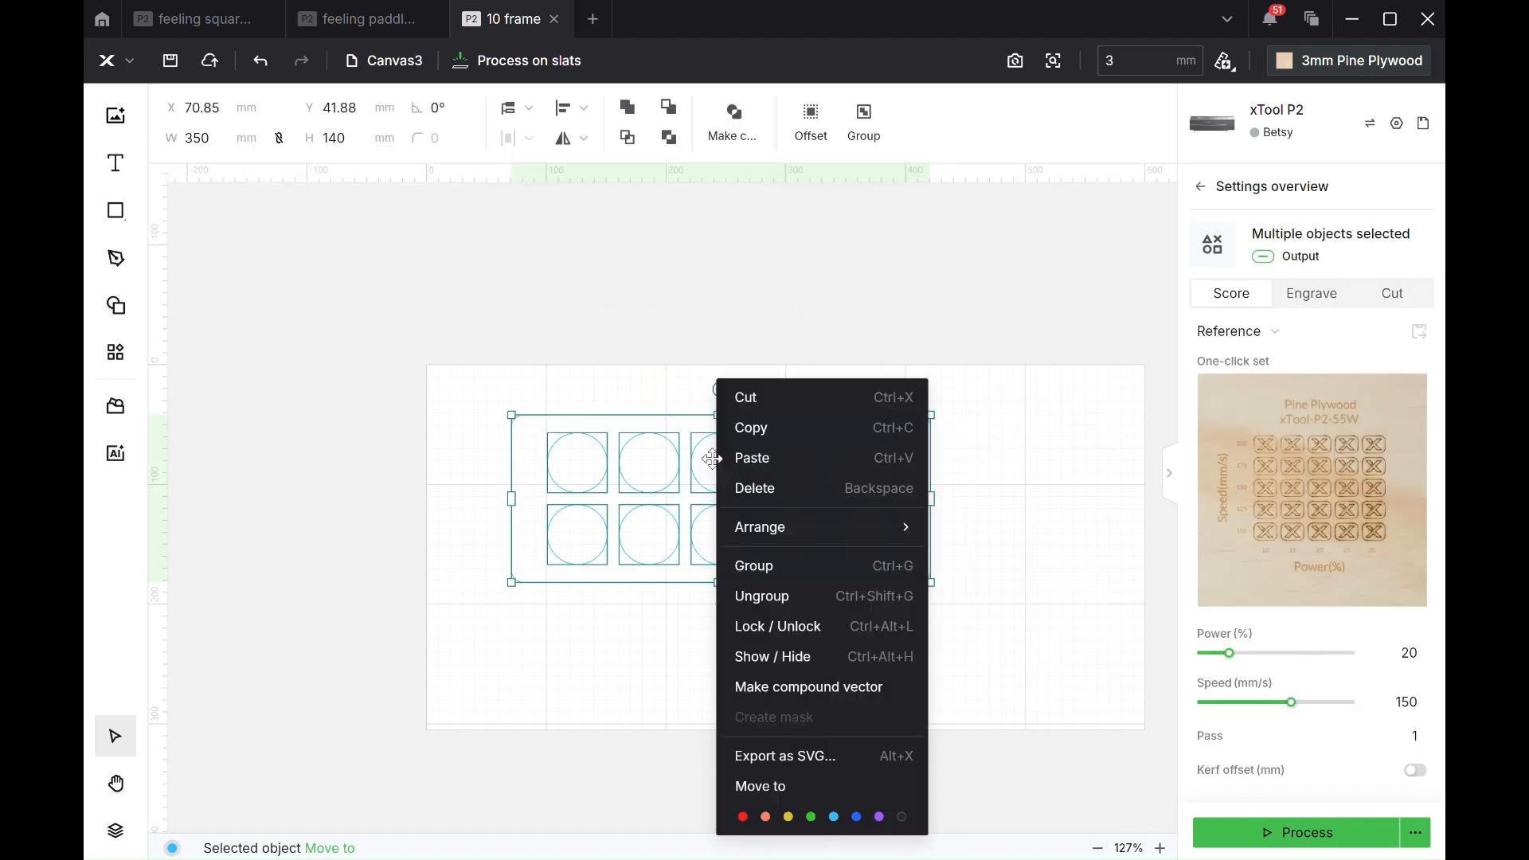
left_click(751, 821)
left_click(751, 741)
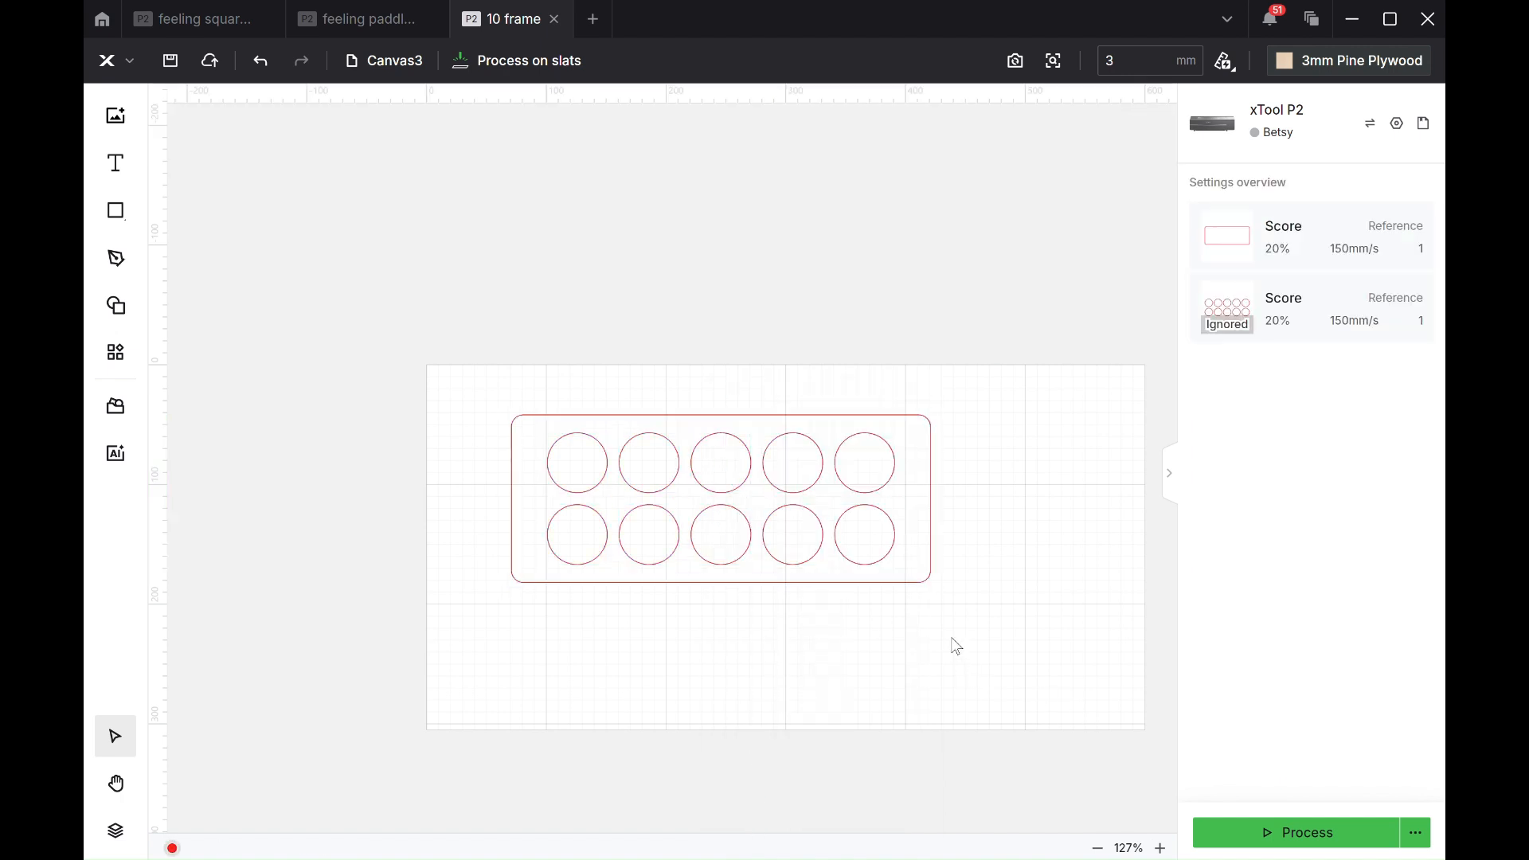
left_click(895, 545)
right_click(896, 546)
mouse_move(924, 551)
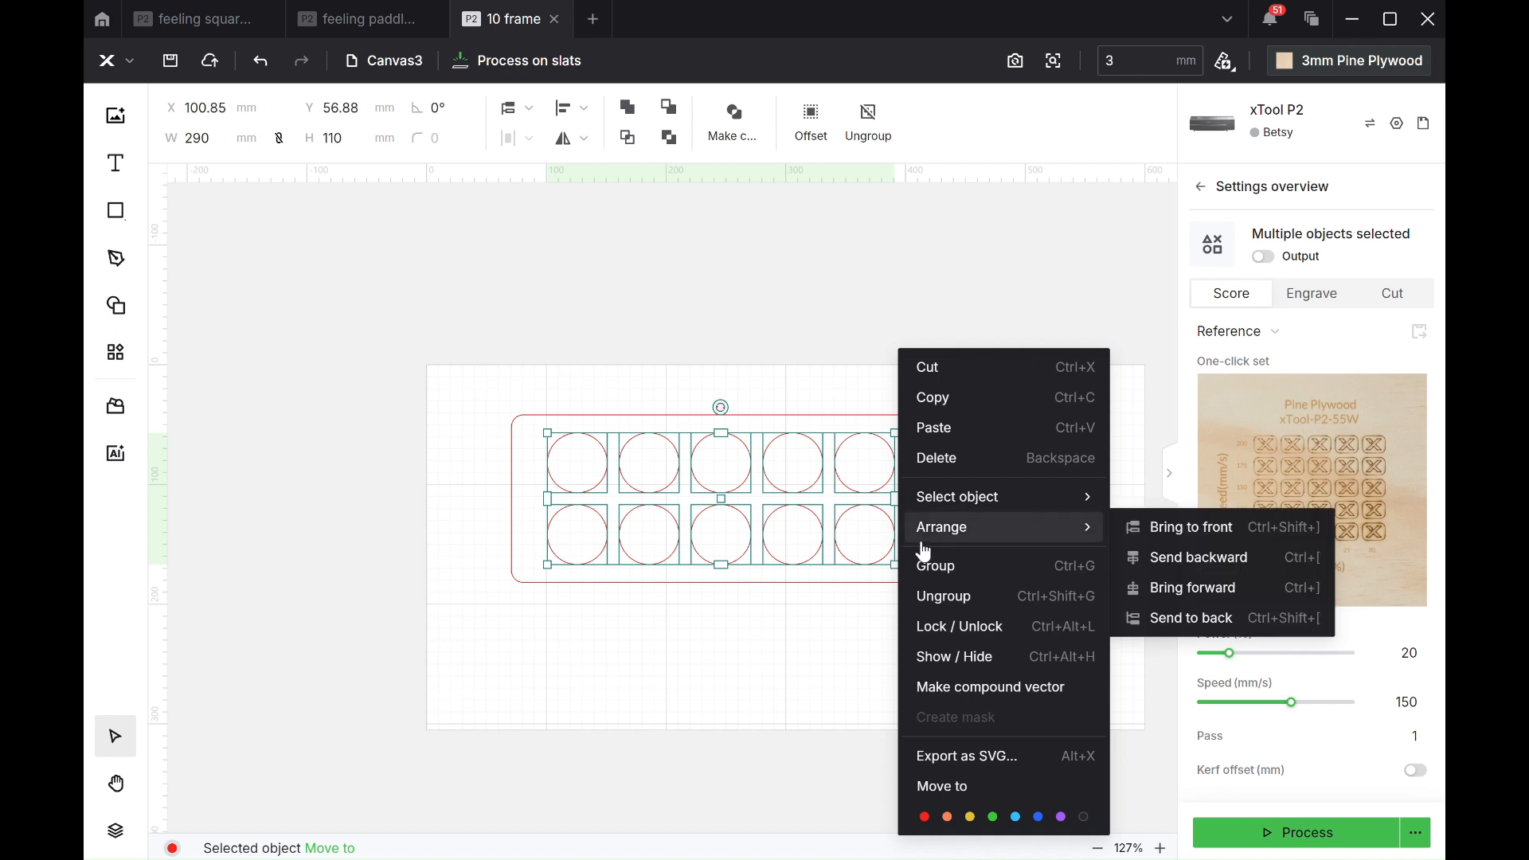
left_click(807, 657)
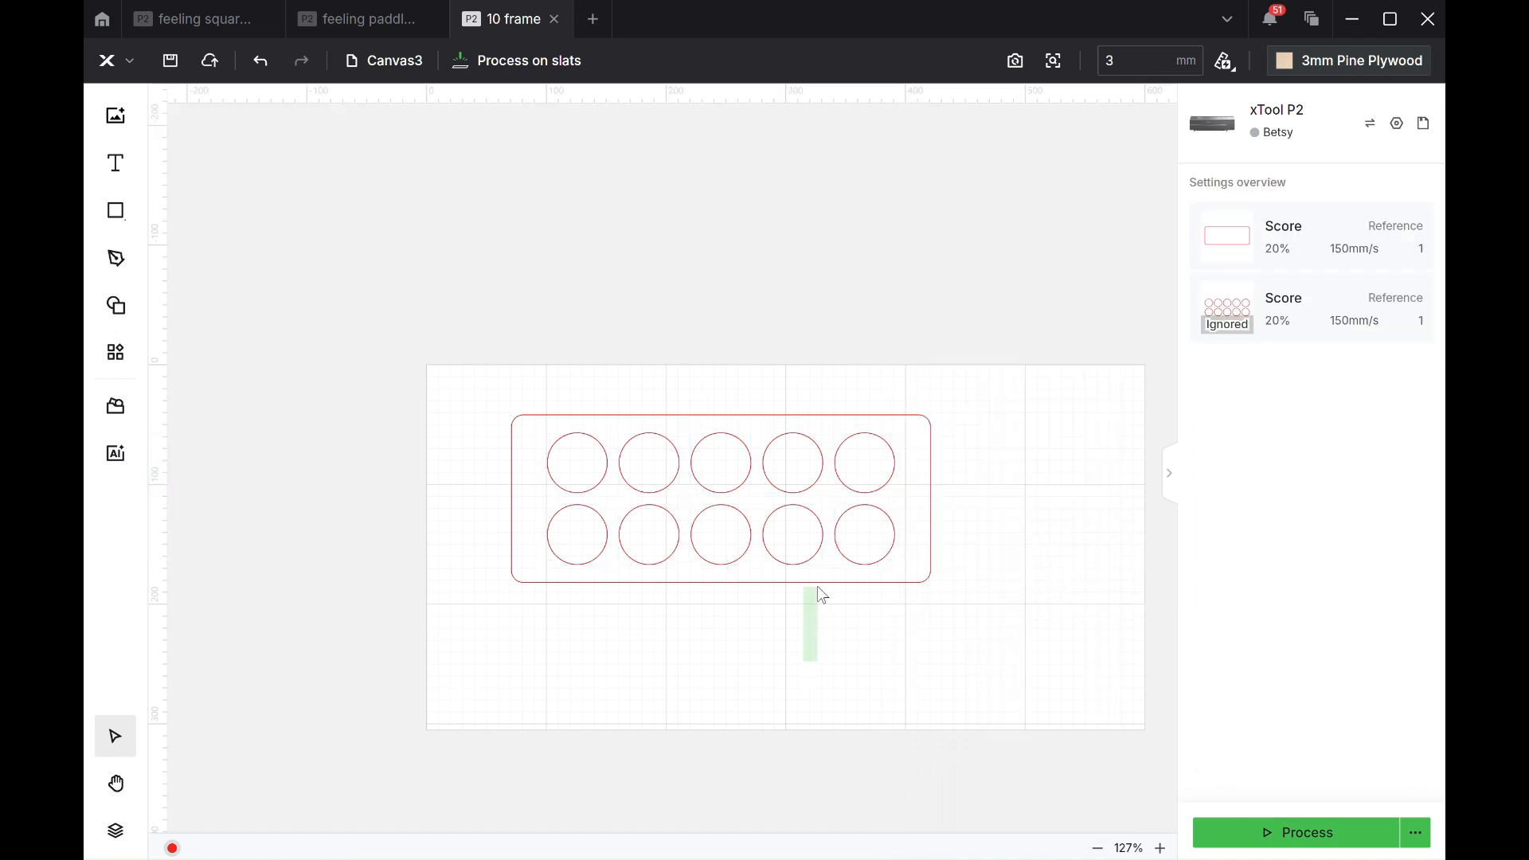
left_click(818, 582)
left_click(820, 637)
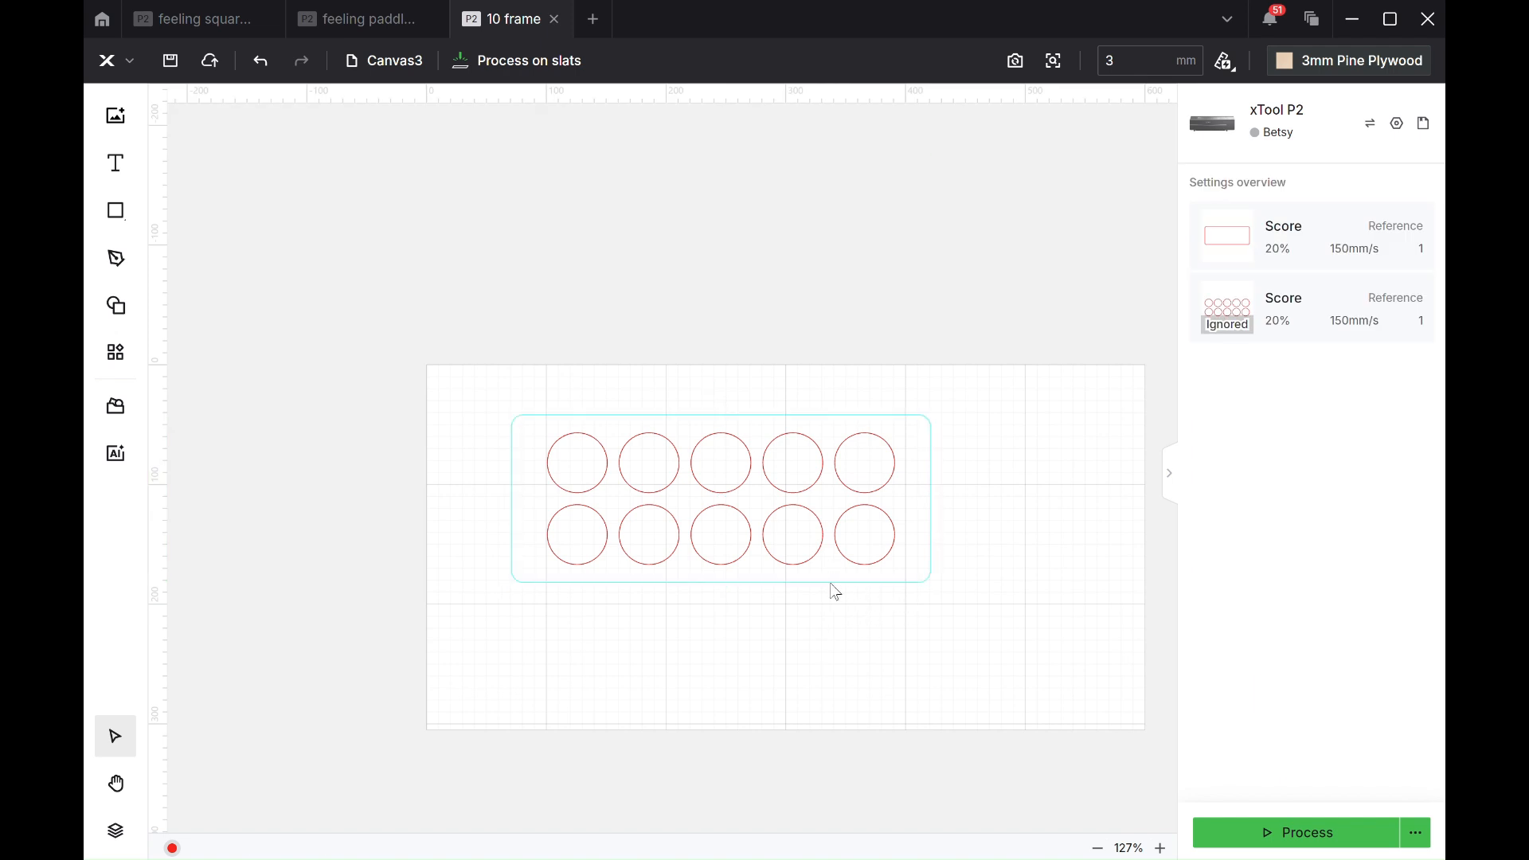
Preview the laser processing path of the design and return to the canvas.
left_click(1250, 830)
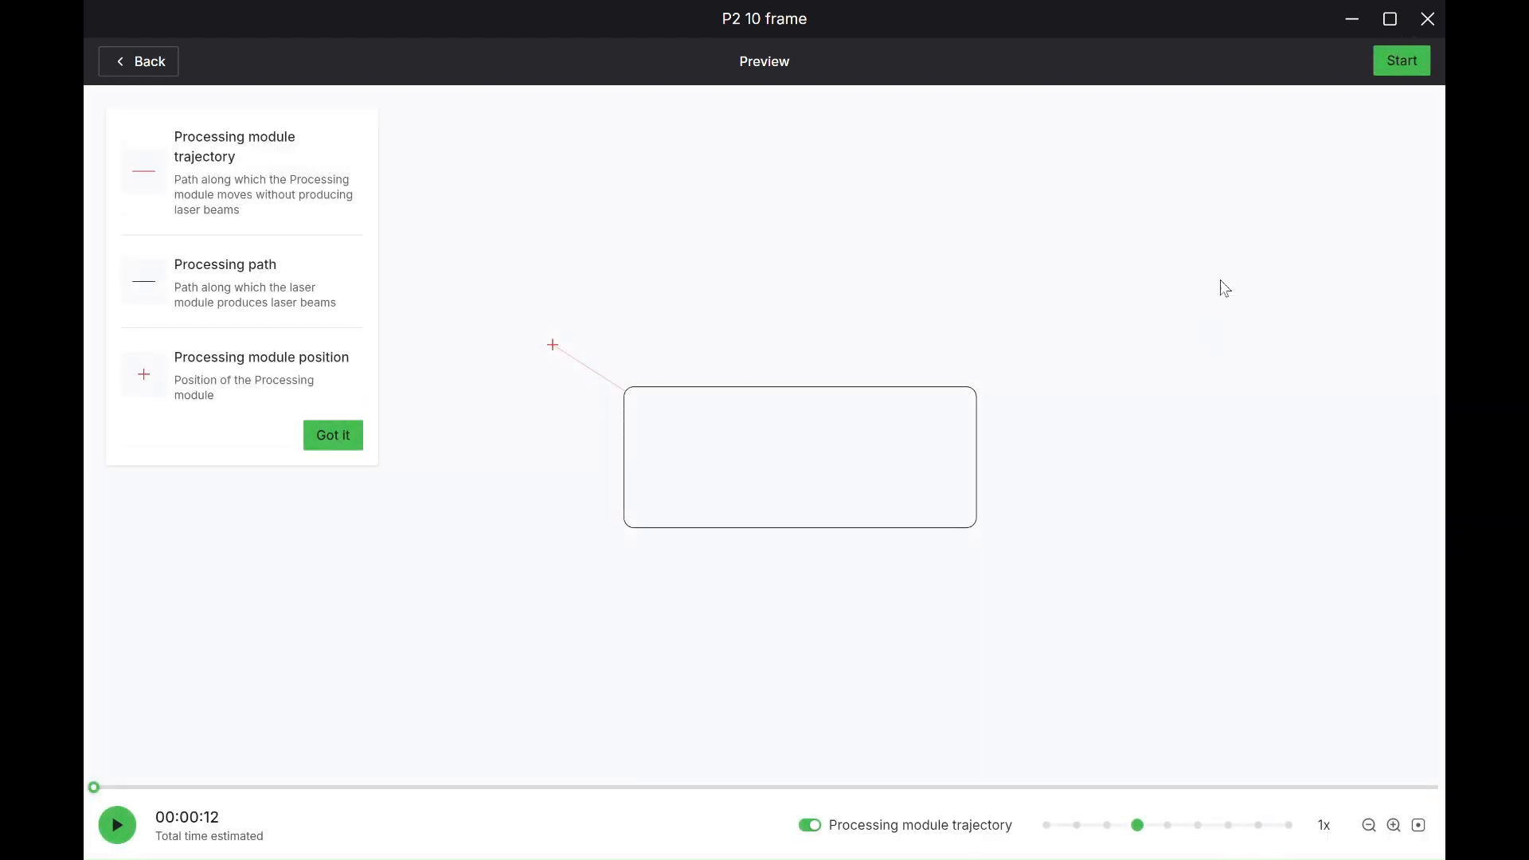
left_click(151, 60)
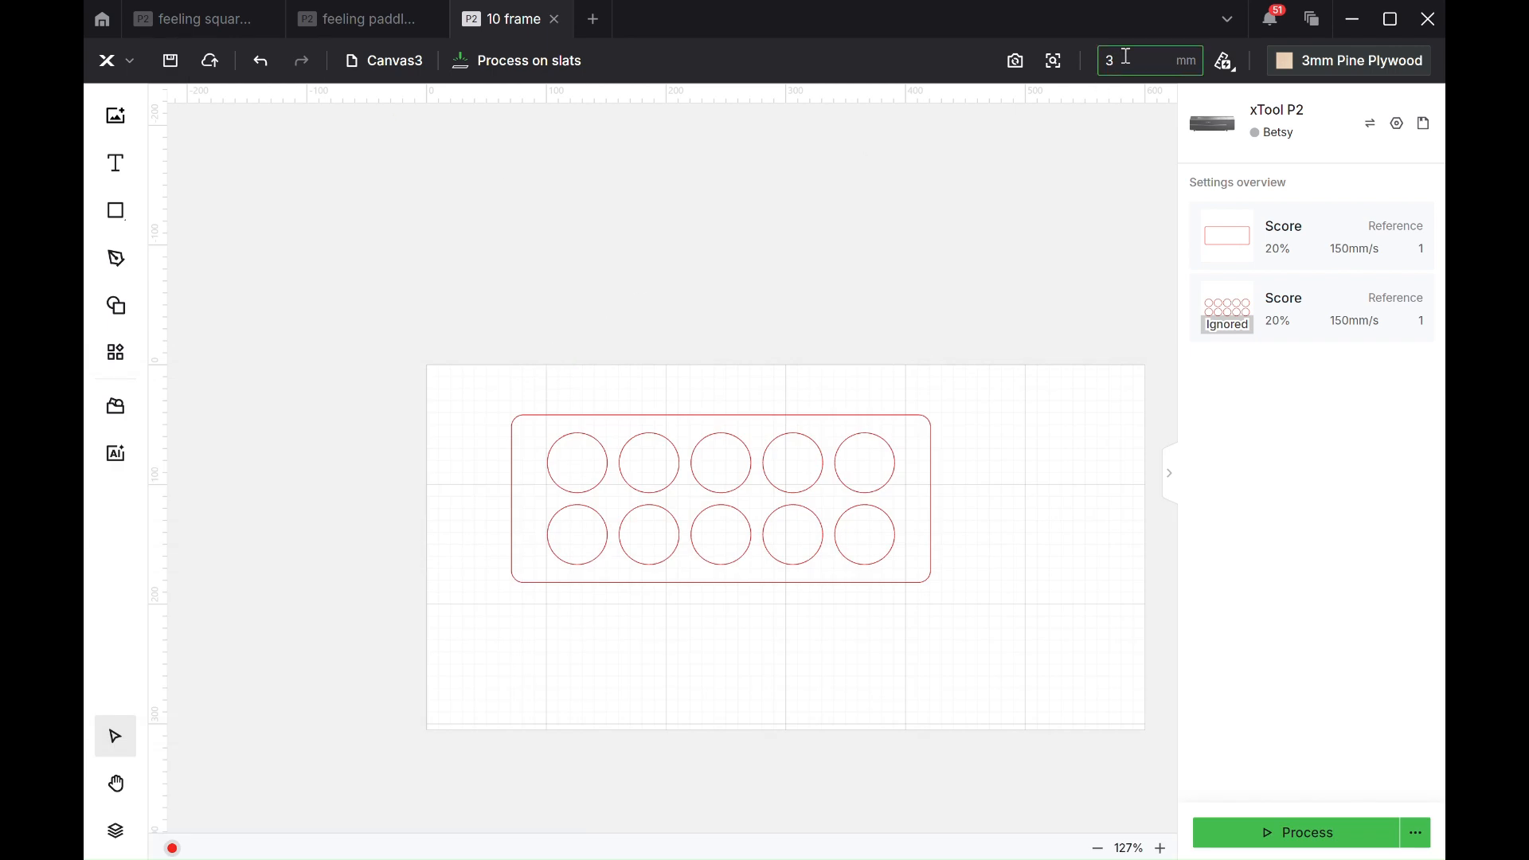
Set the material thickness to 5 mm.
type("5")
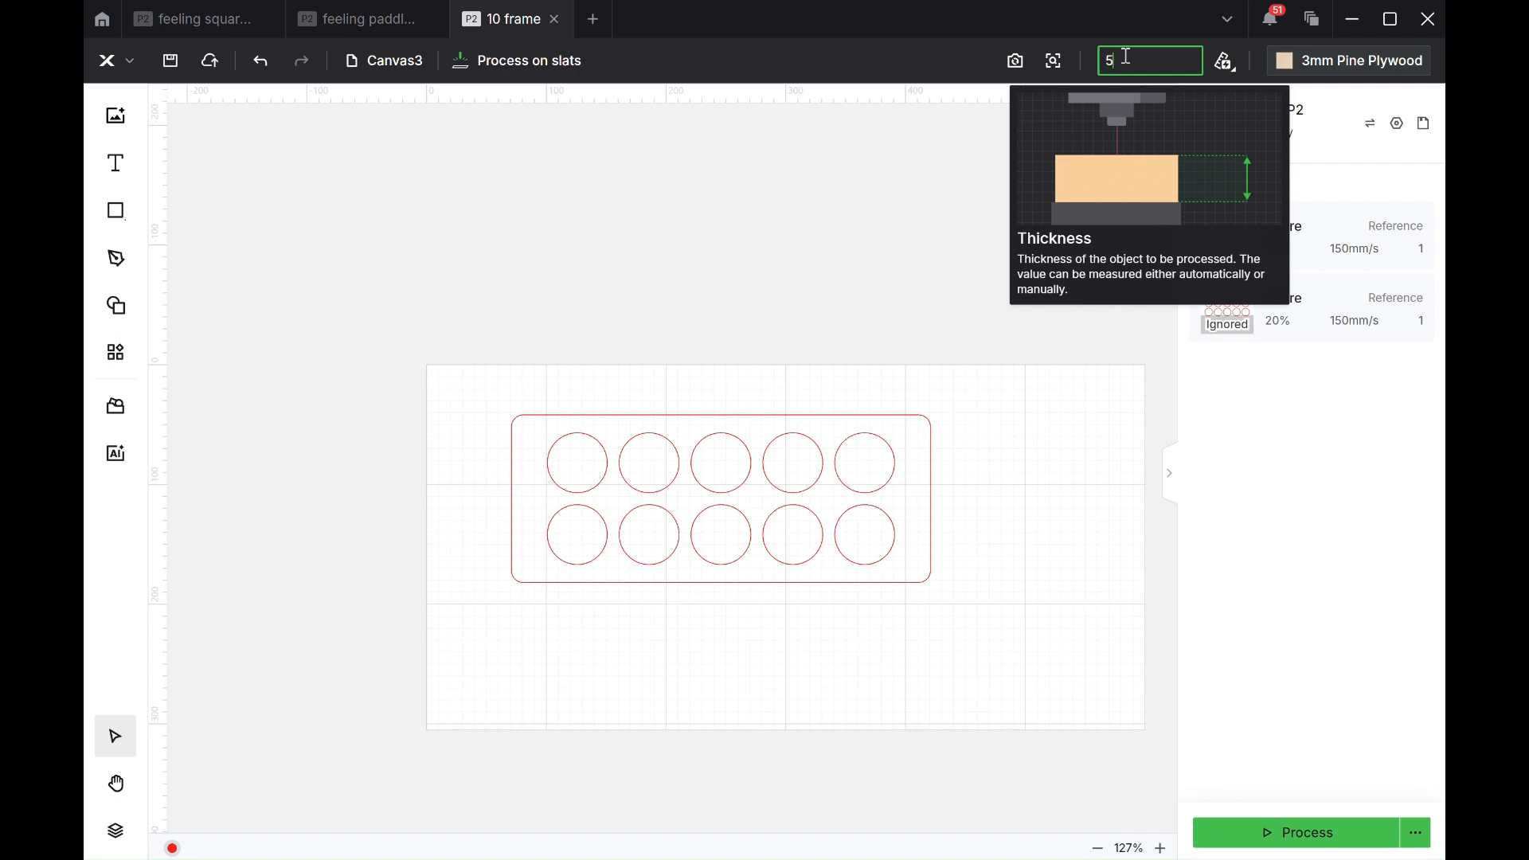
left_click(933, 254)
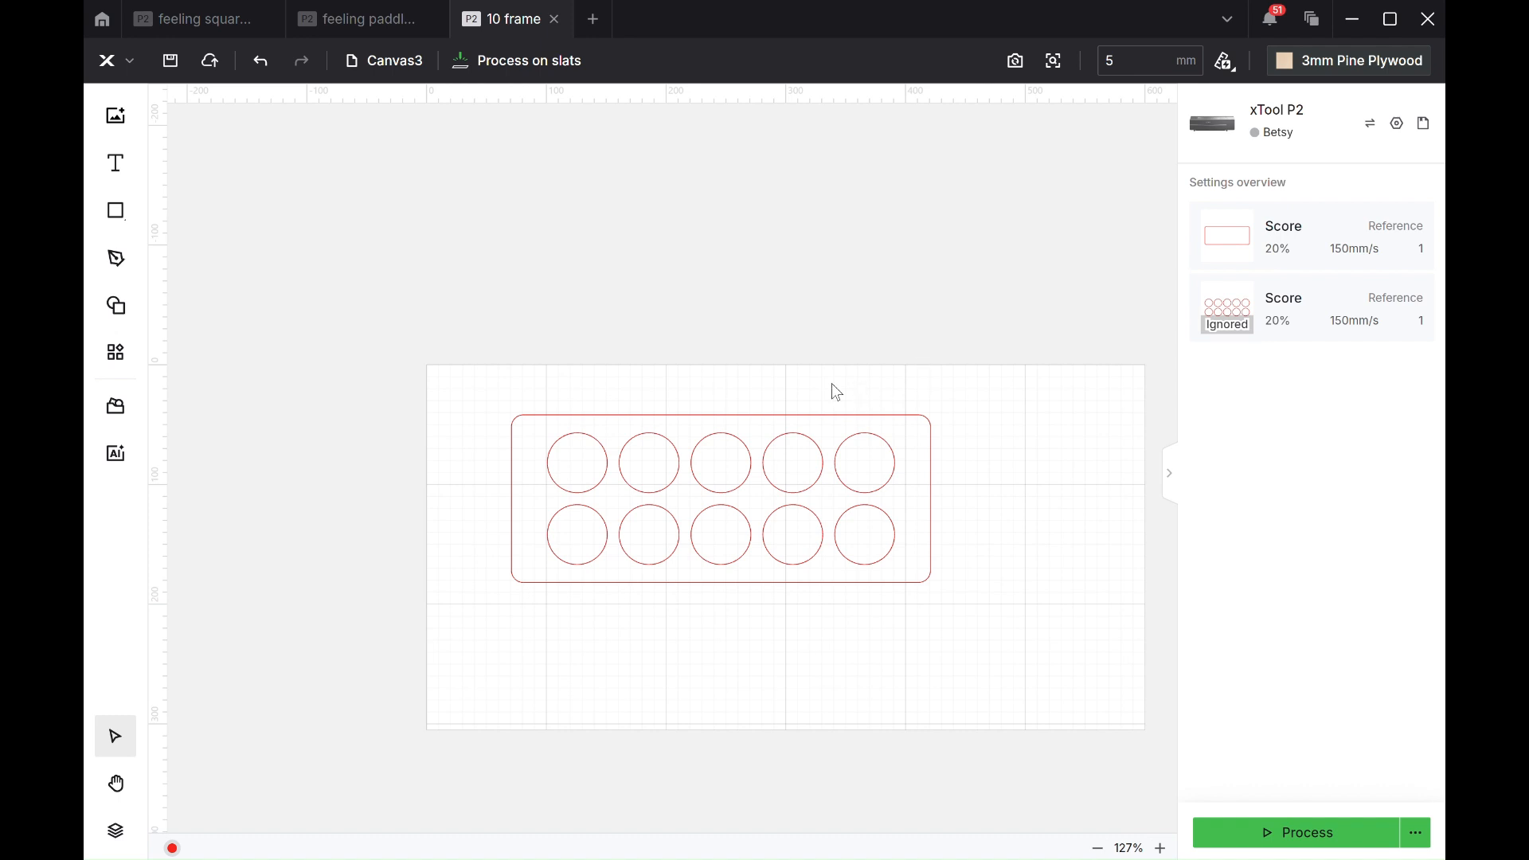
Change the processing type of the rounded rectangle and all ten circles to Cut.
left_click_drag(832, 383, 1036, 547)
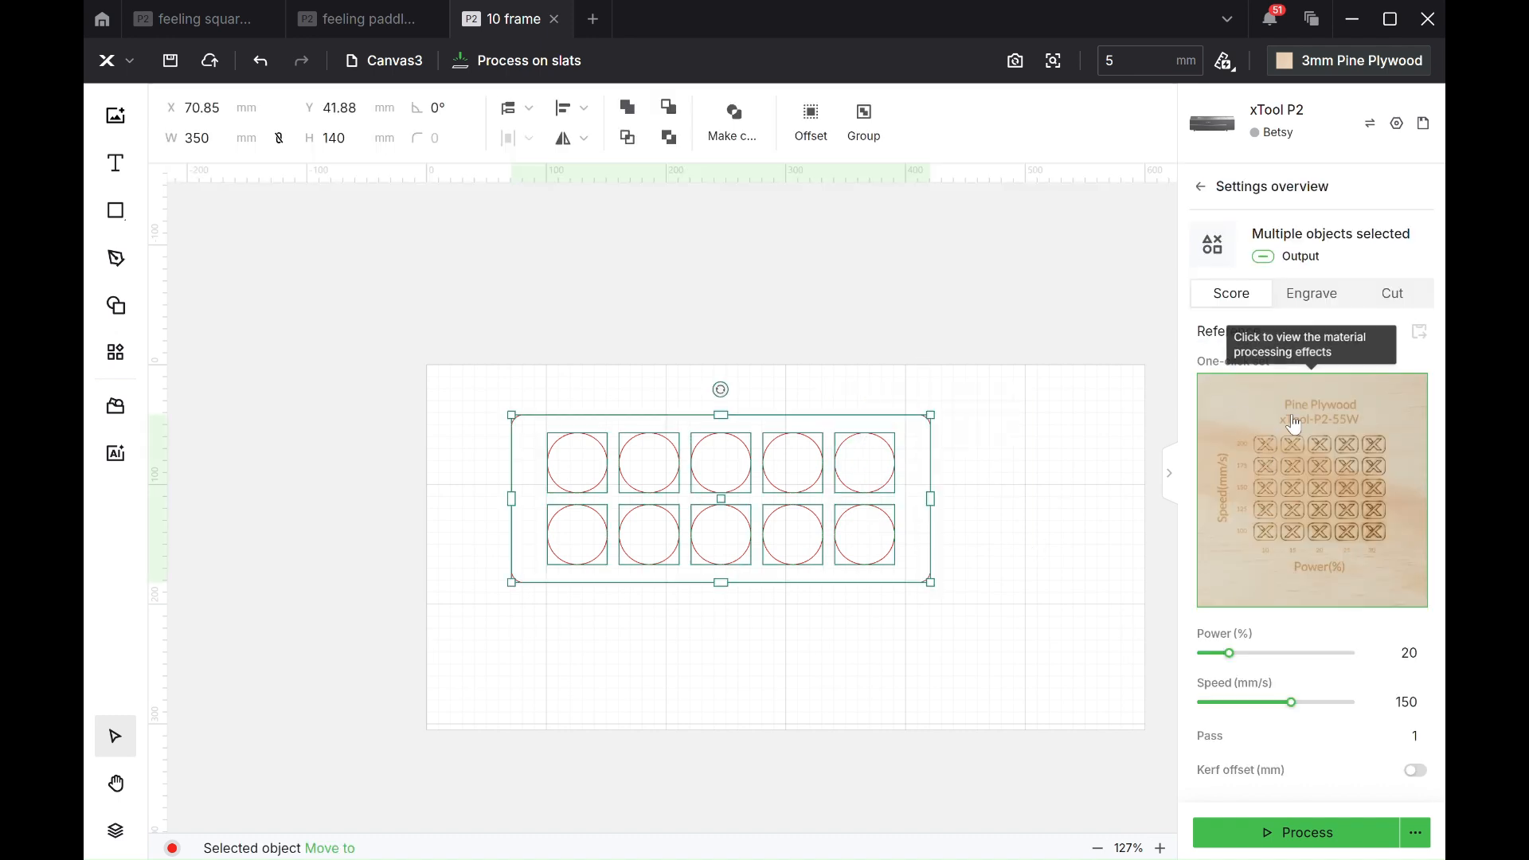
left_click(1402, 296)
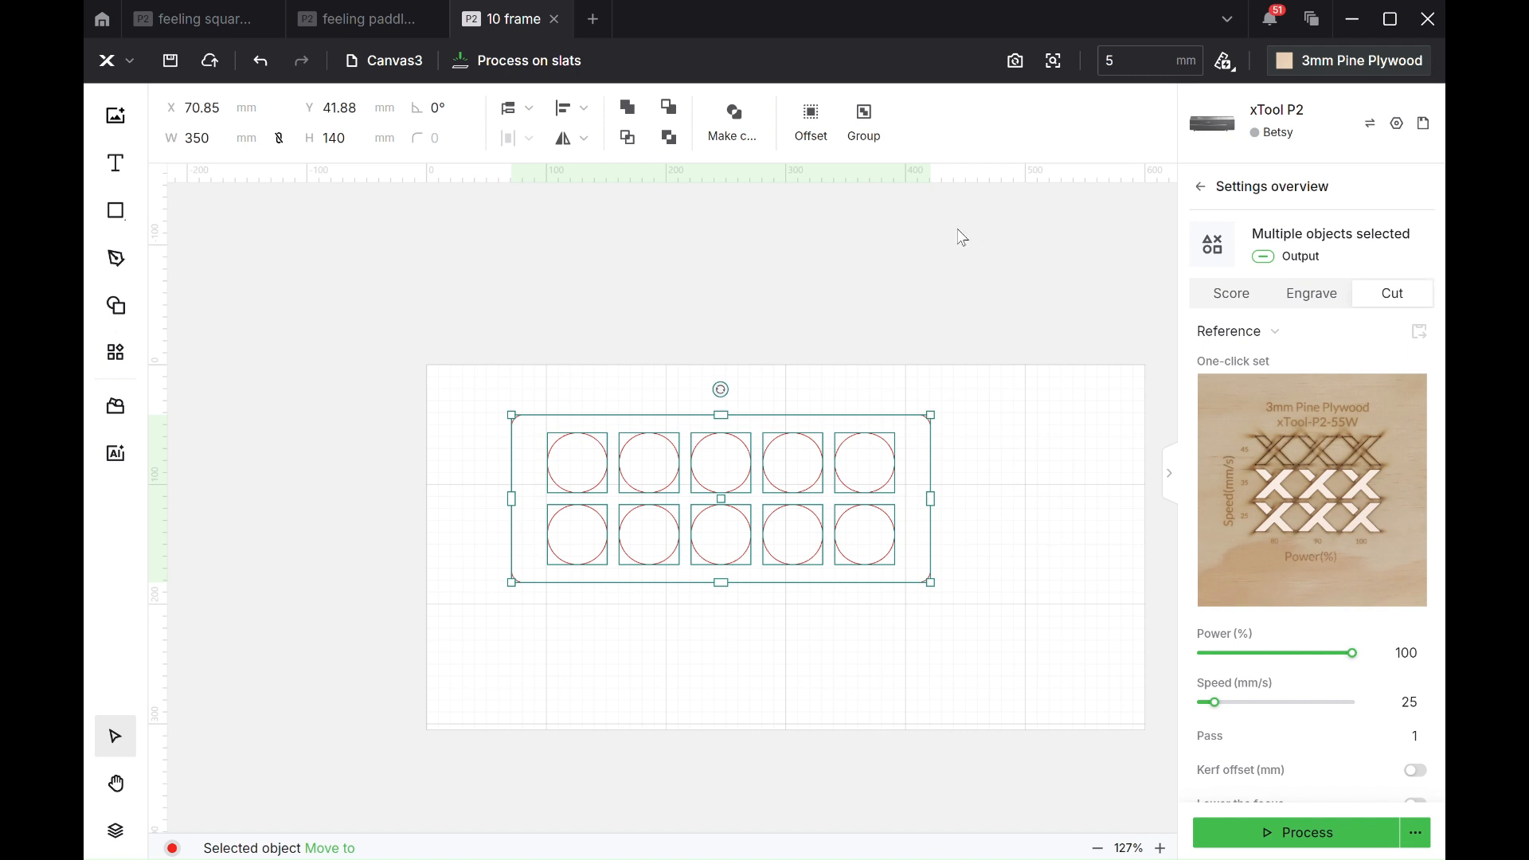
left_click(911, 318)
Set the material thickness to 3 mm.
left_click(1131, 64)
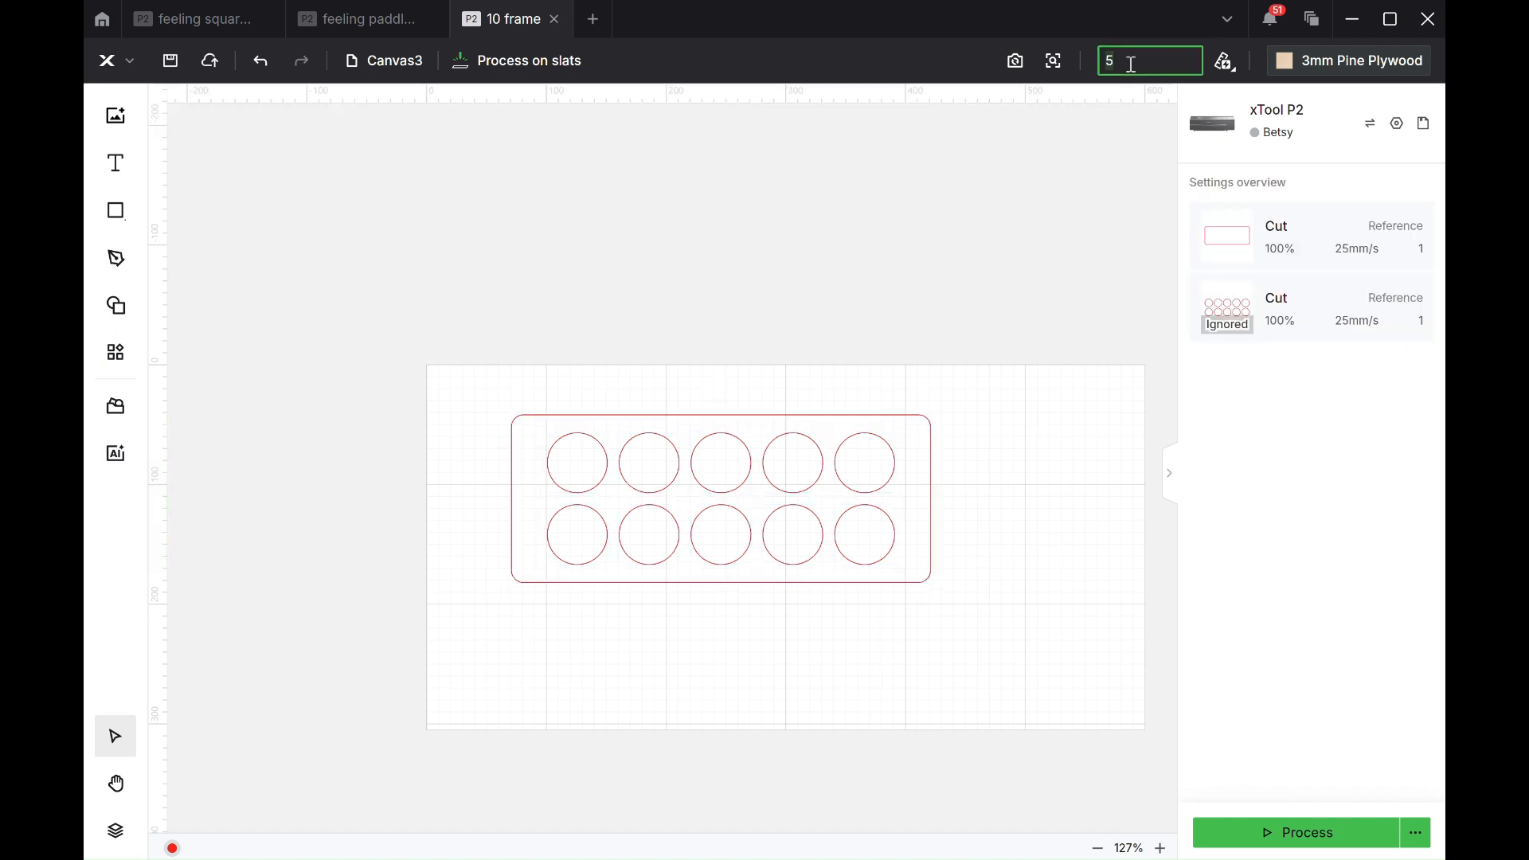
key("BackSpace")
type("3")
left_click(953, 155)
Set the rounded rectangle's cut power to 80% and its speed to 15 mm/s.
left_click_drag(836, 512, 895, 558)
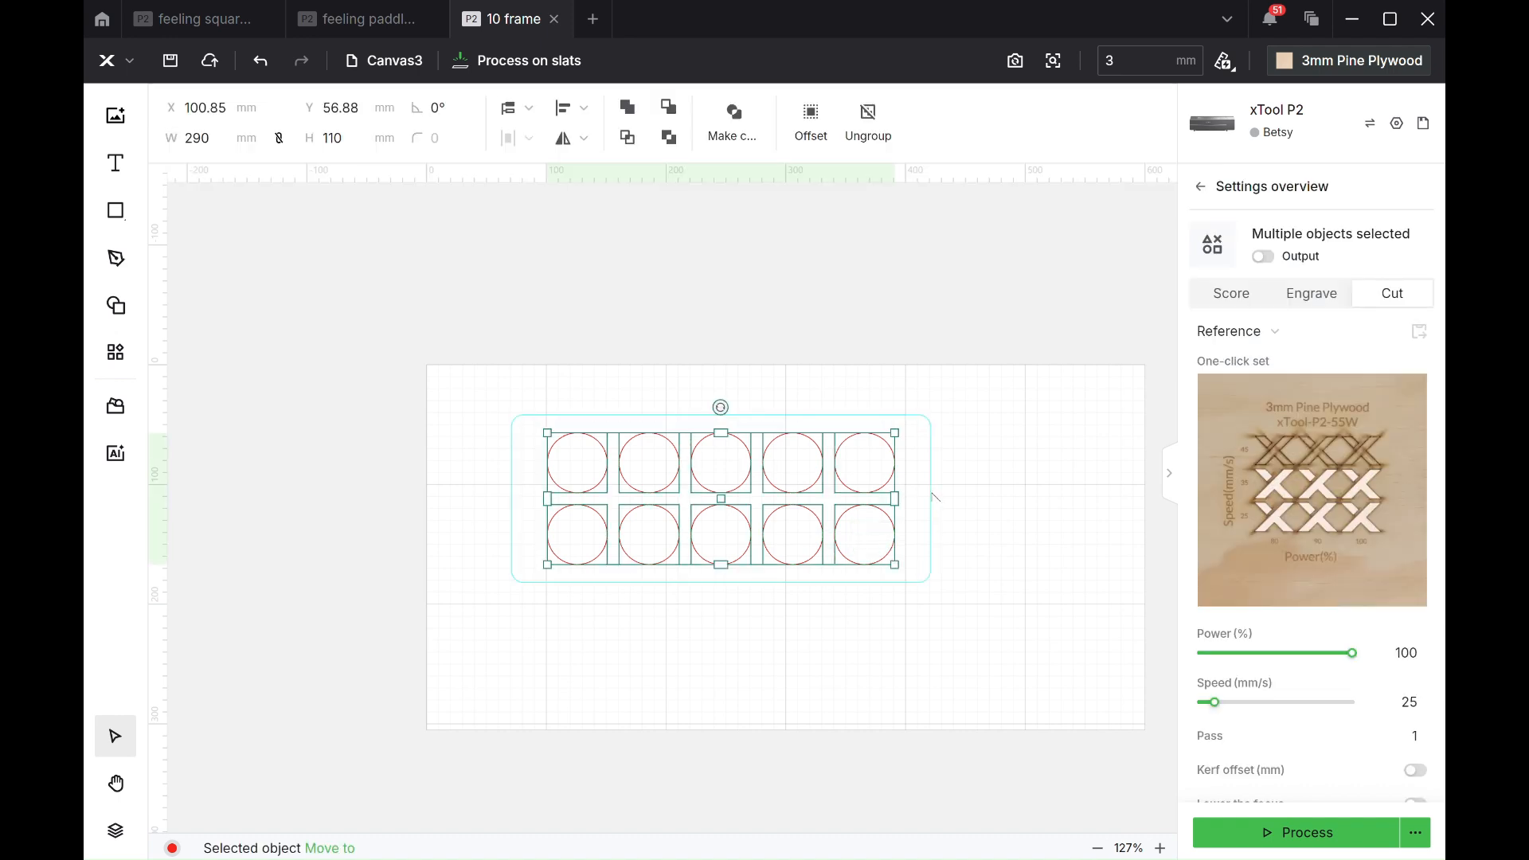
left_click(933, 497)
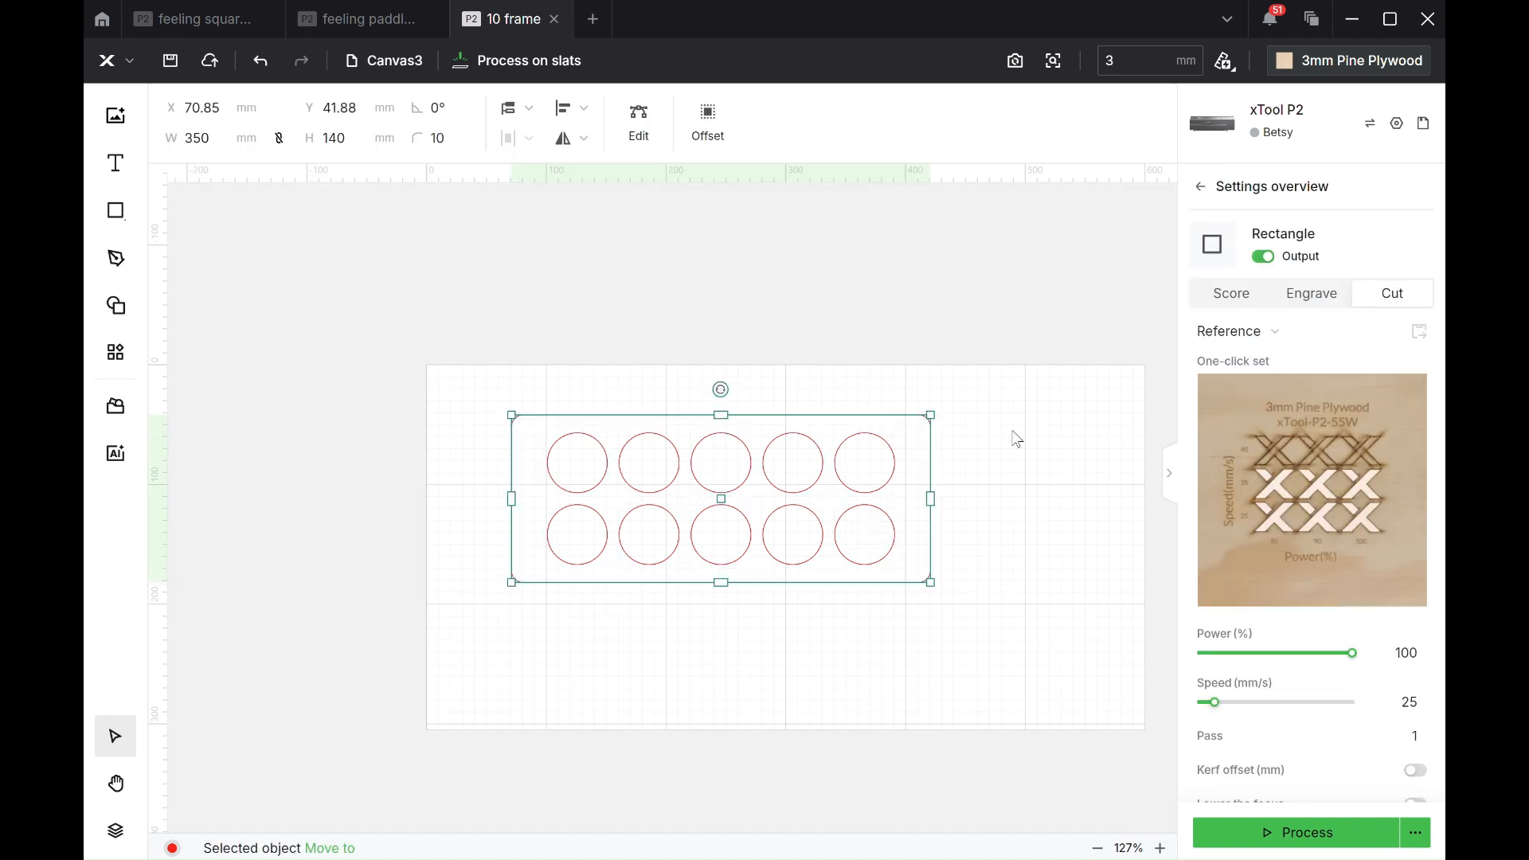
double_click(1422, 645)
type("80")
key("Tab")
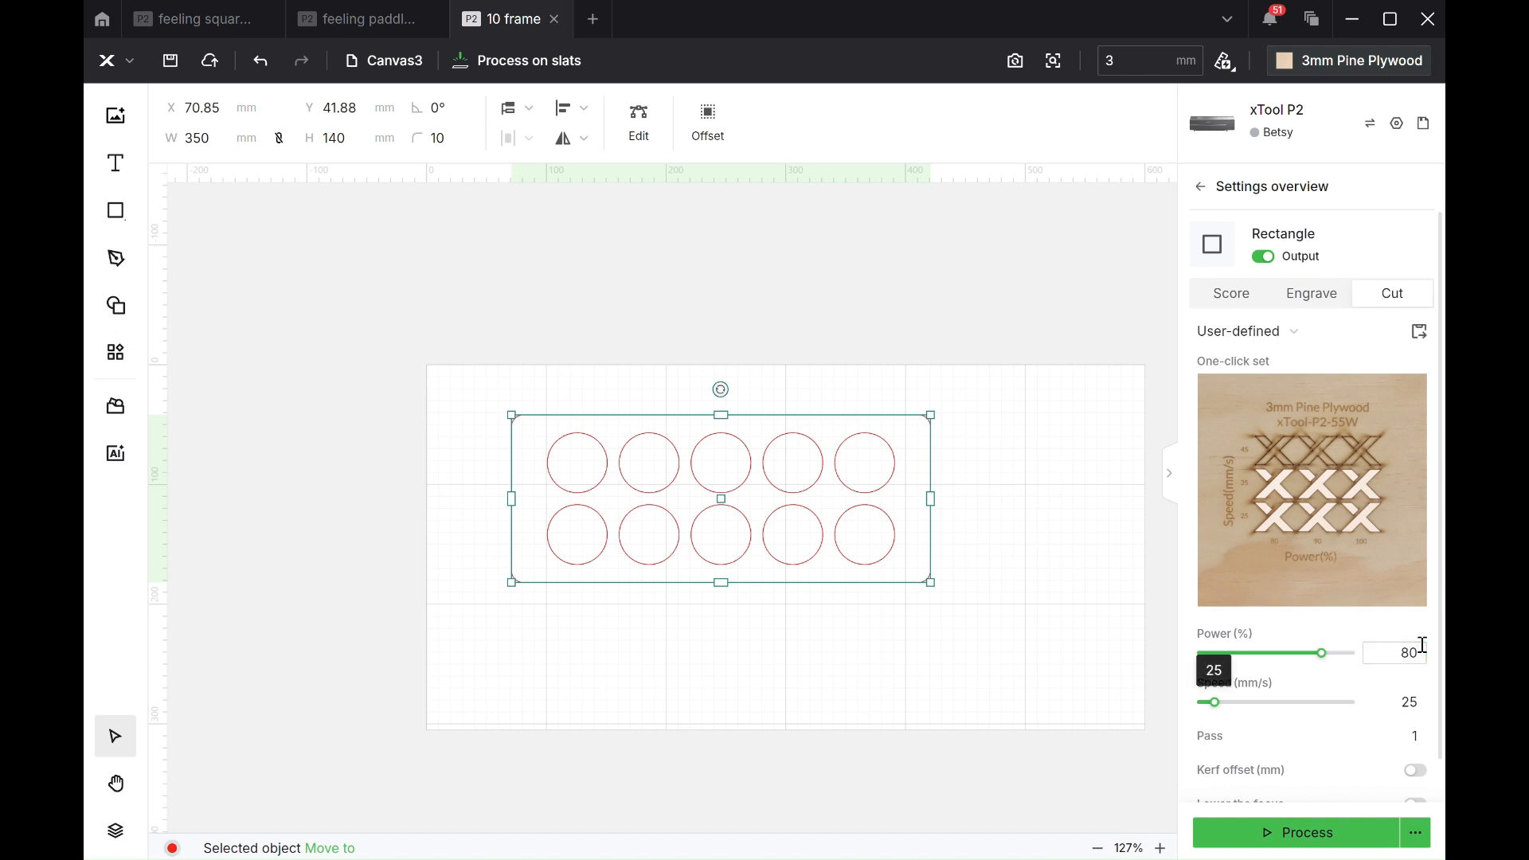
key("Tab")
type("1")
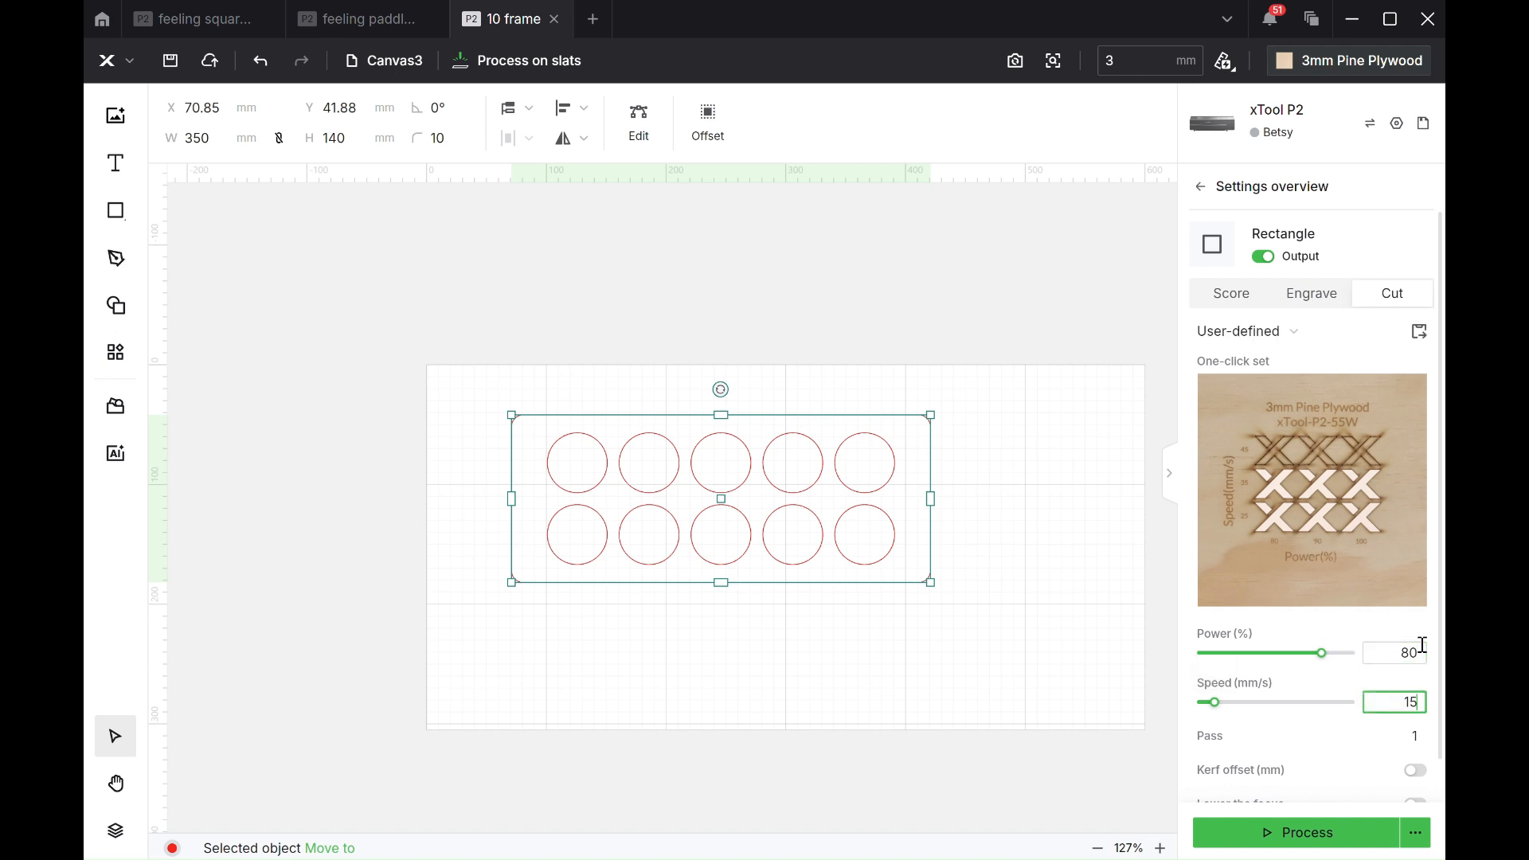
type("5")
left_click(864, 658)
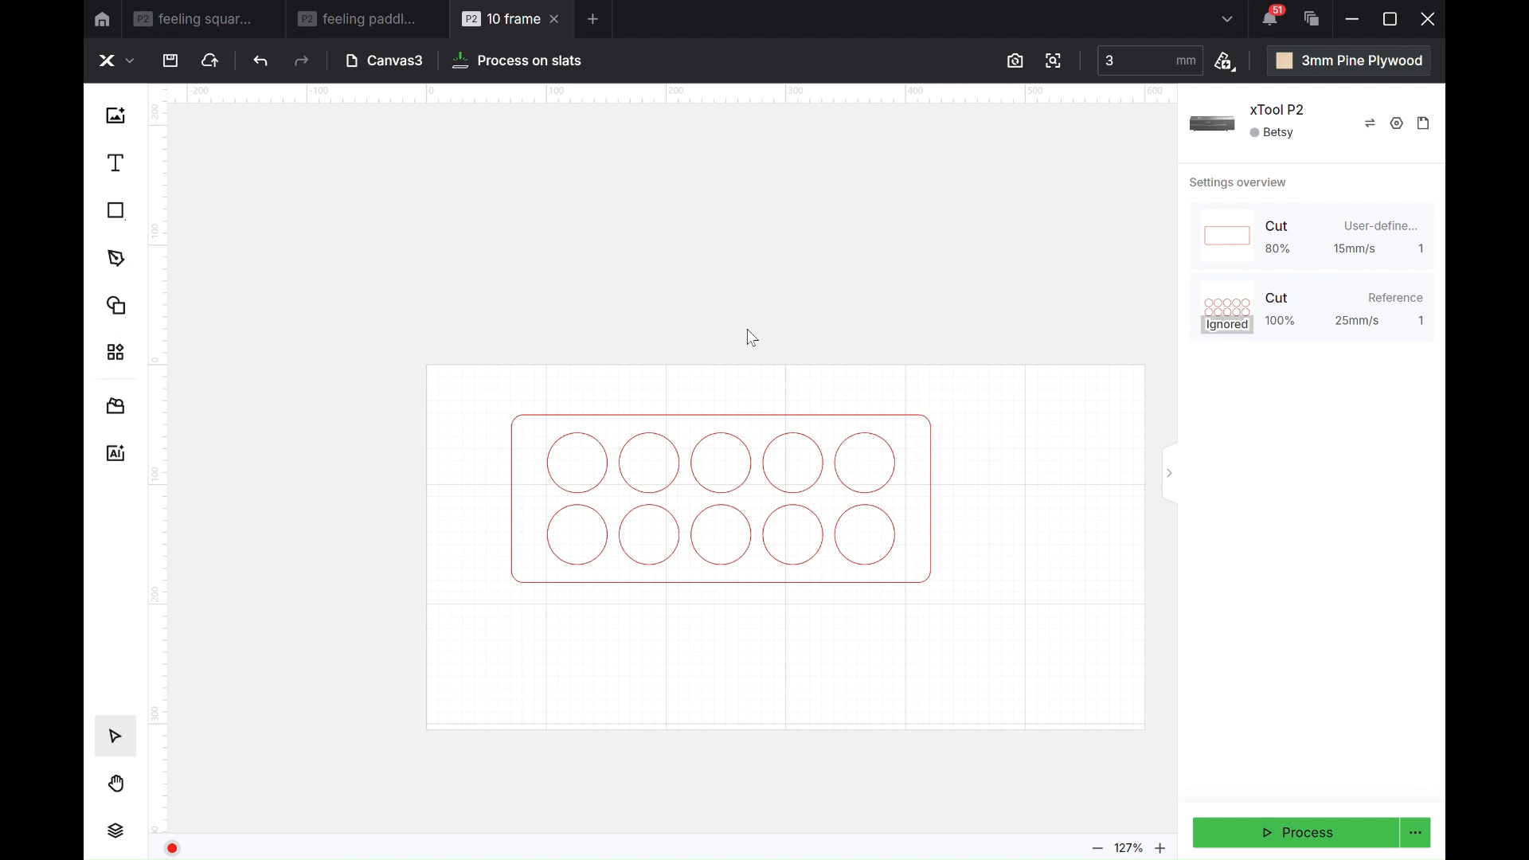
Turn on output for the rounded rectangle and the circle grid together.
left_click_drag(747, 331, 997, 578)
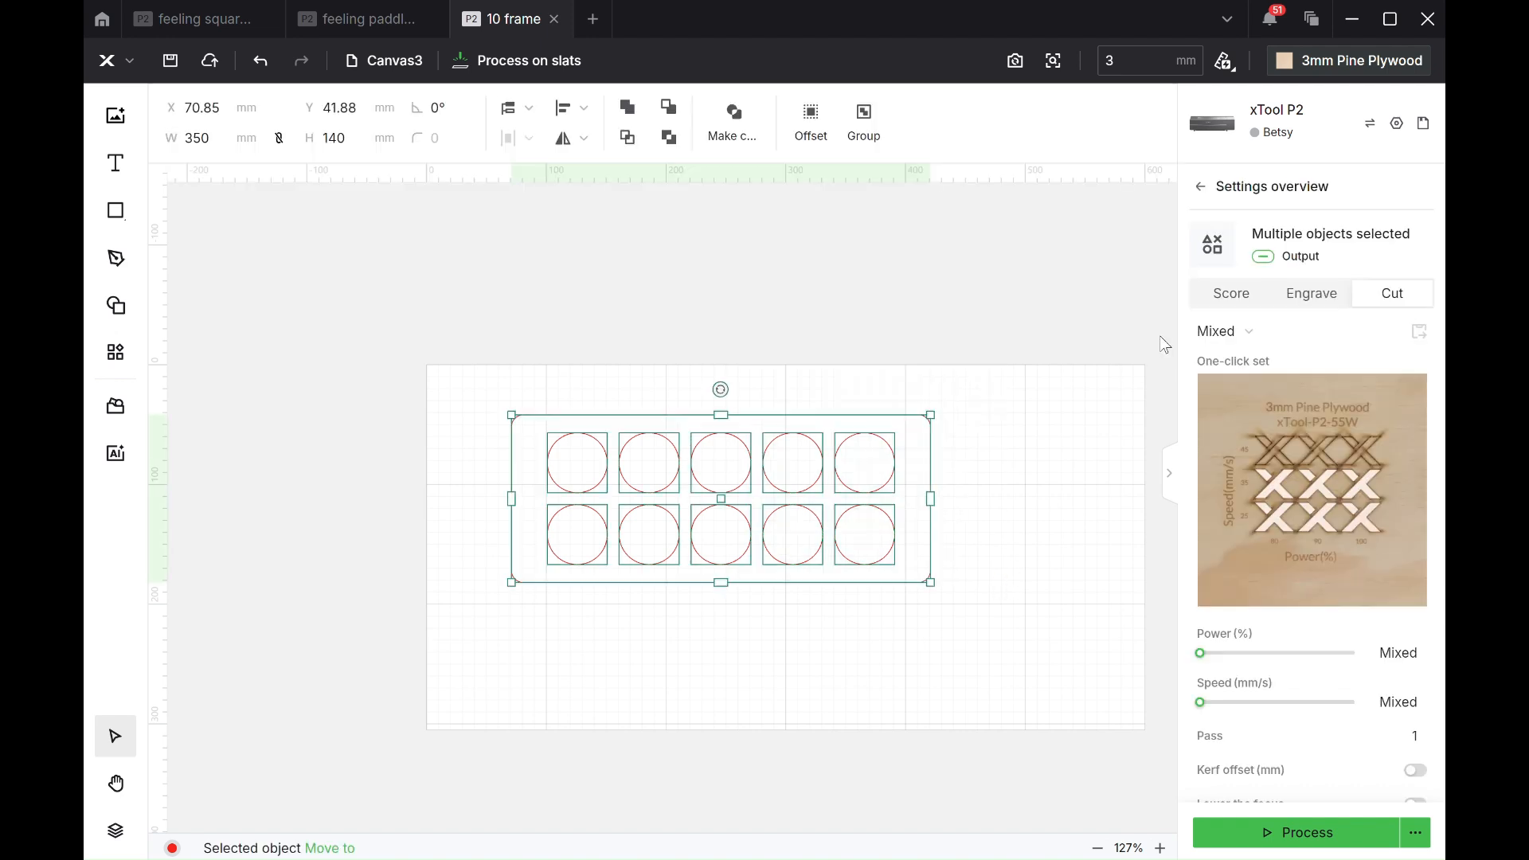
left_click(1271, 258)
left_click(1027, 429)
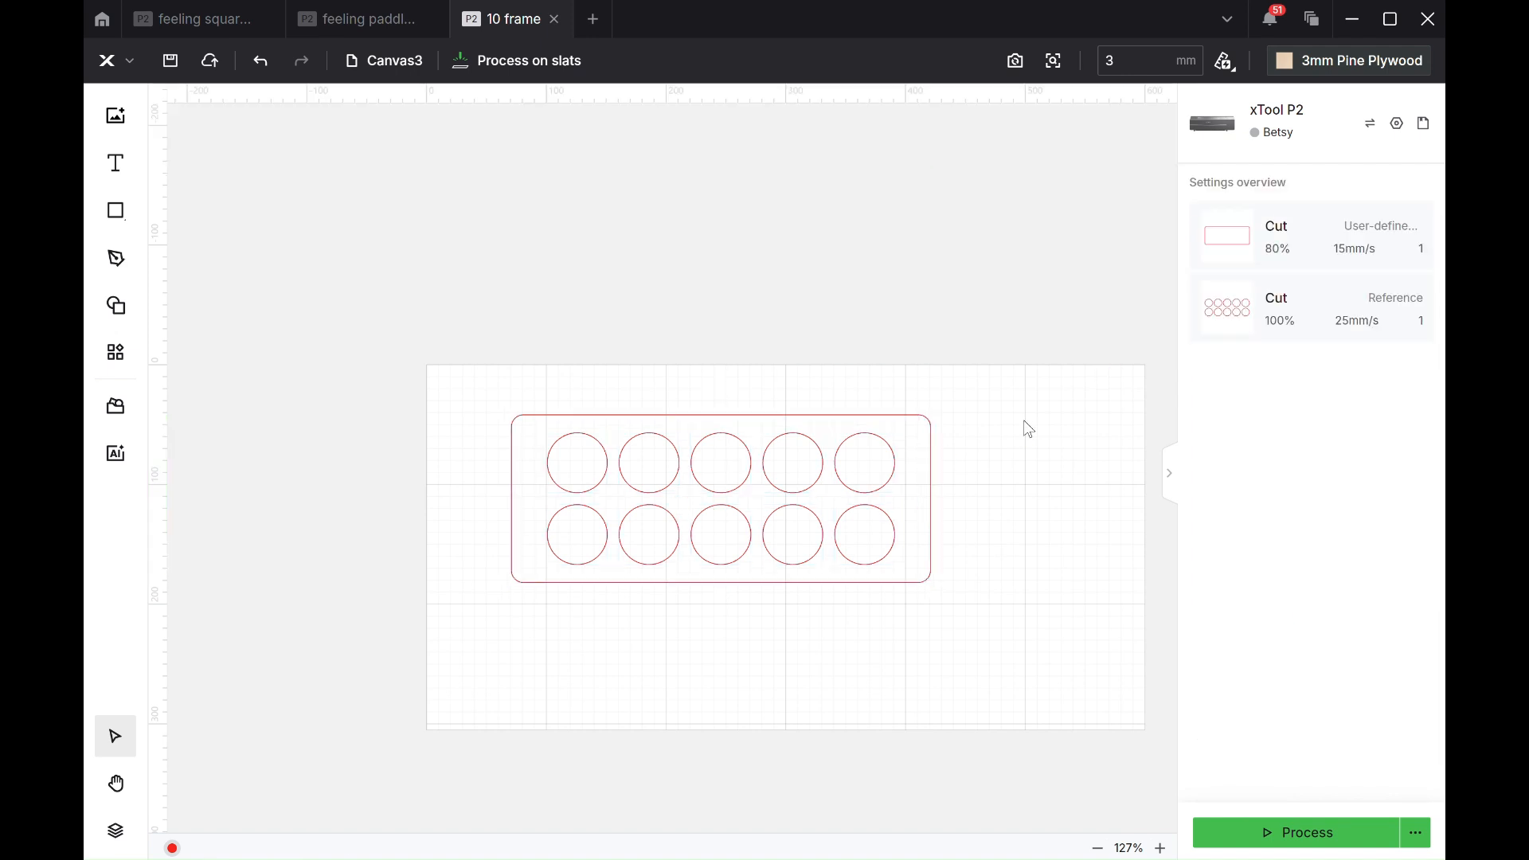
Change the material thickness to 5 mm for the cut job.
left_click(1127, 50)
key("BackSpace")
type("5")
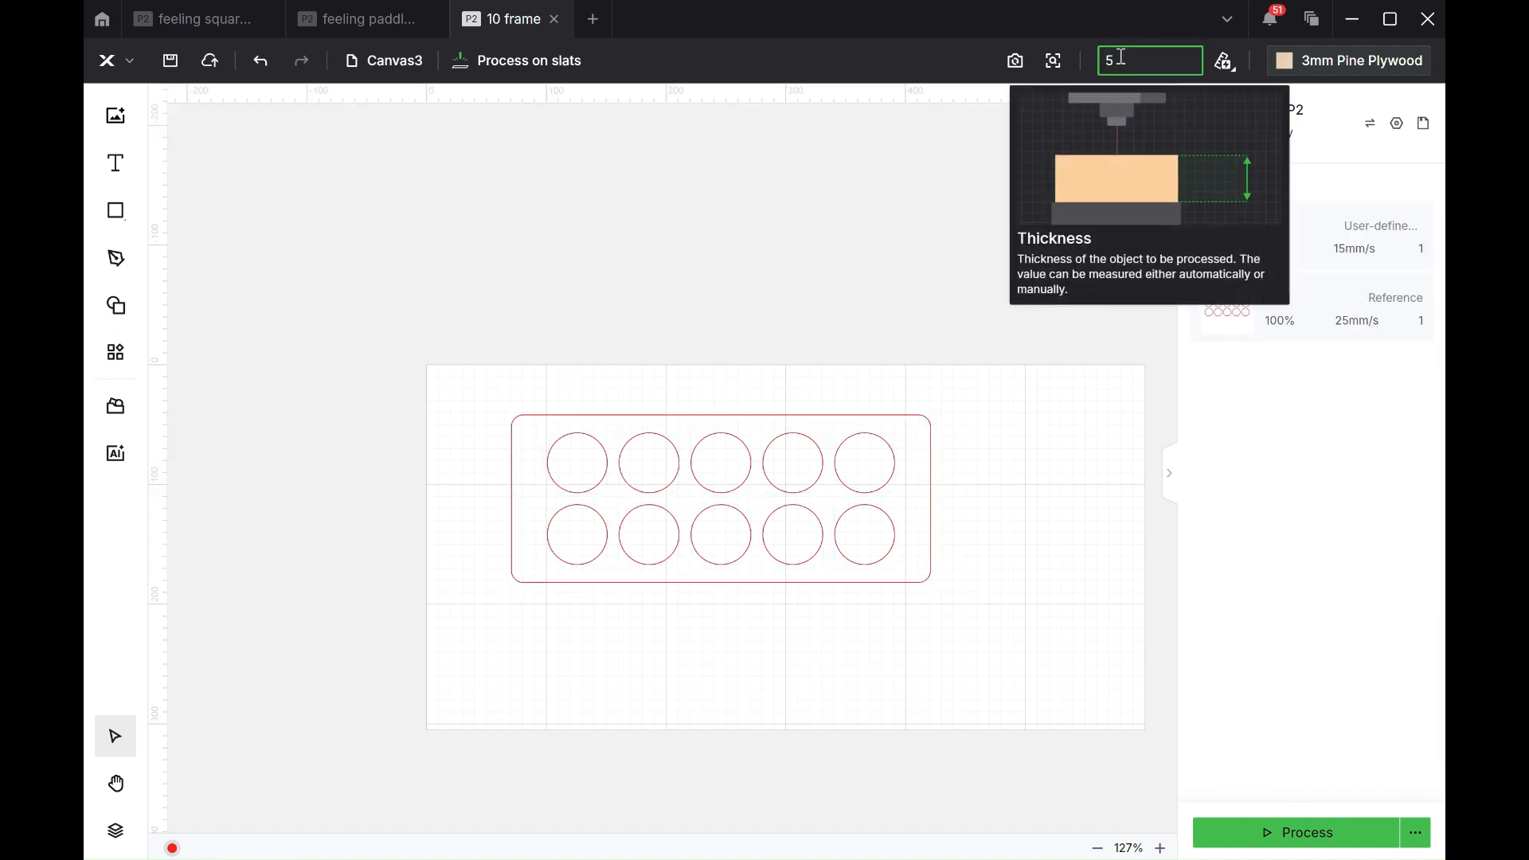
left_click(832, 344)
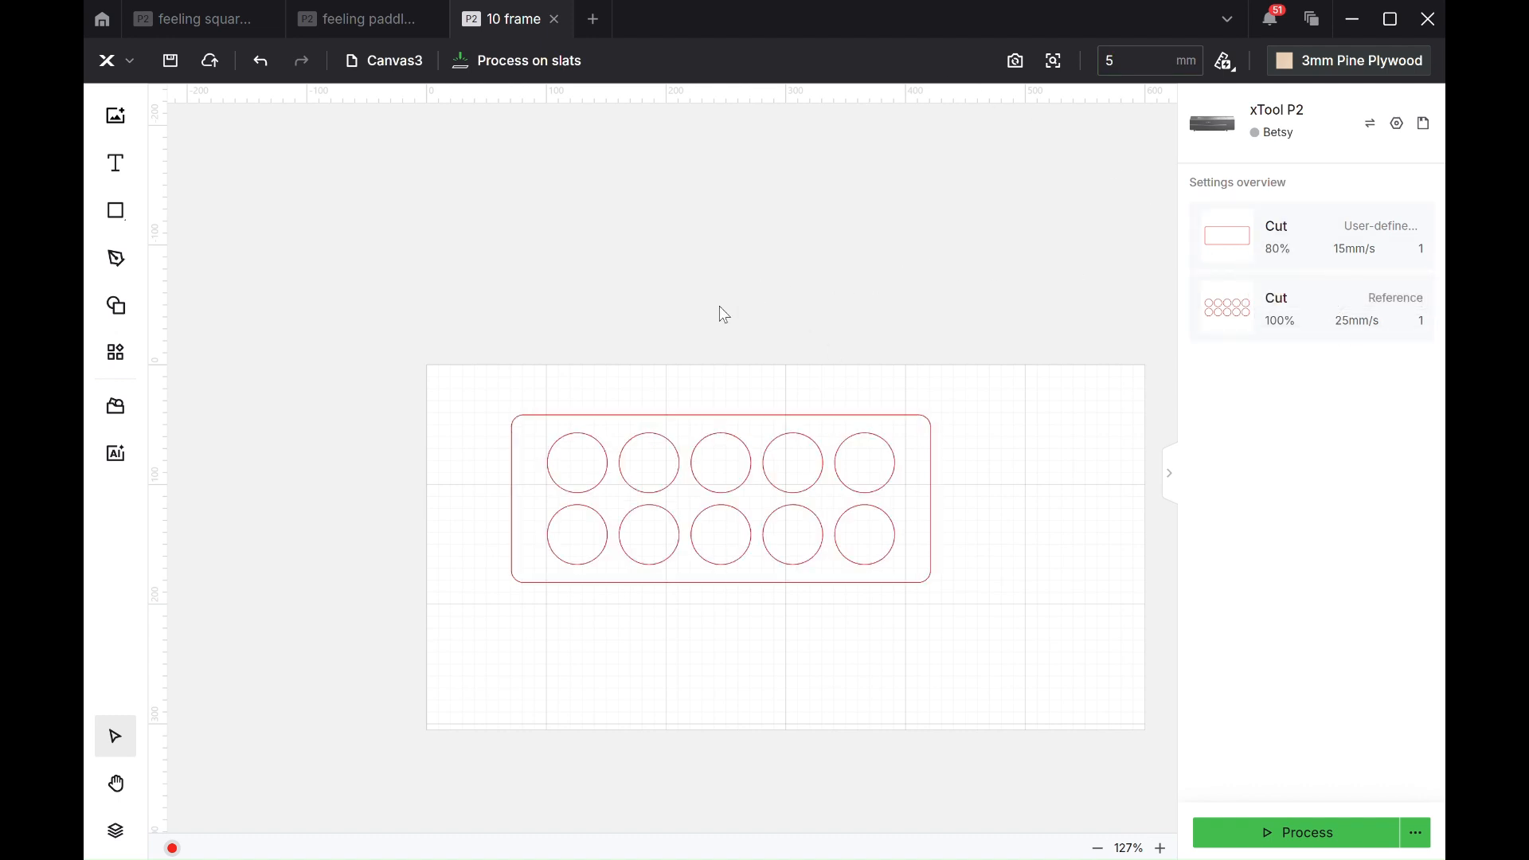
Set the cut power to 80% and the speed to 8 mm/s for the rounded rectangle and all ten circles.
left_click_drag(720, 311, 999, 541)
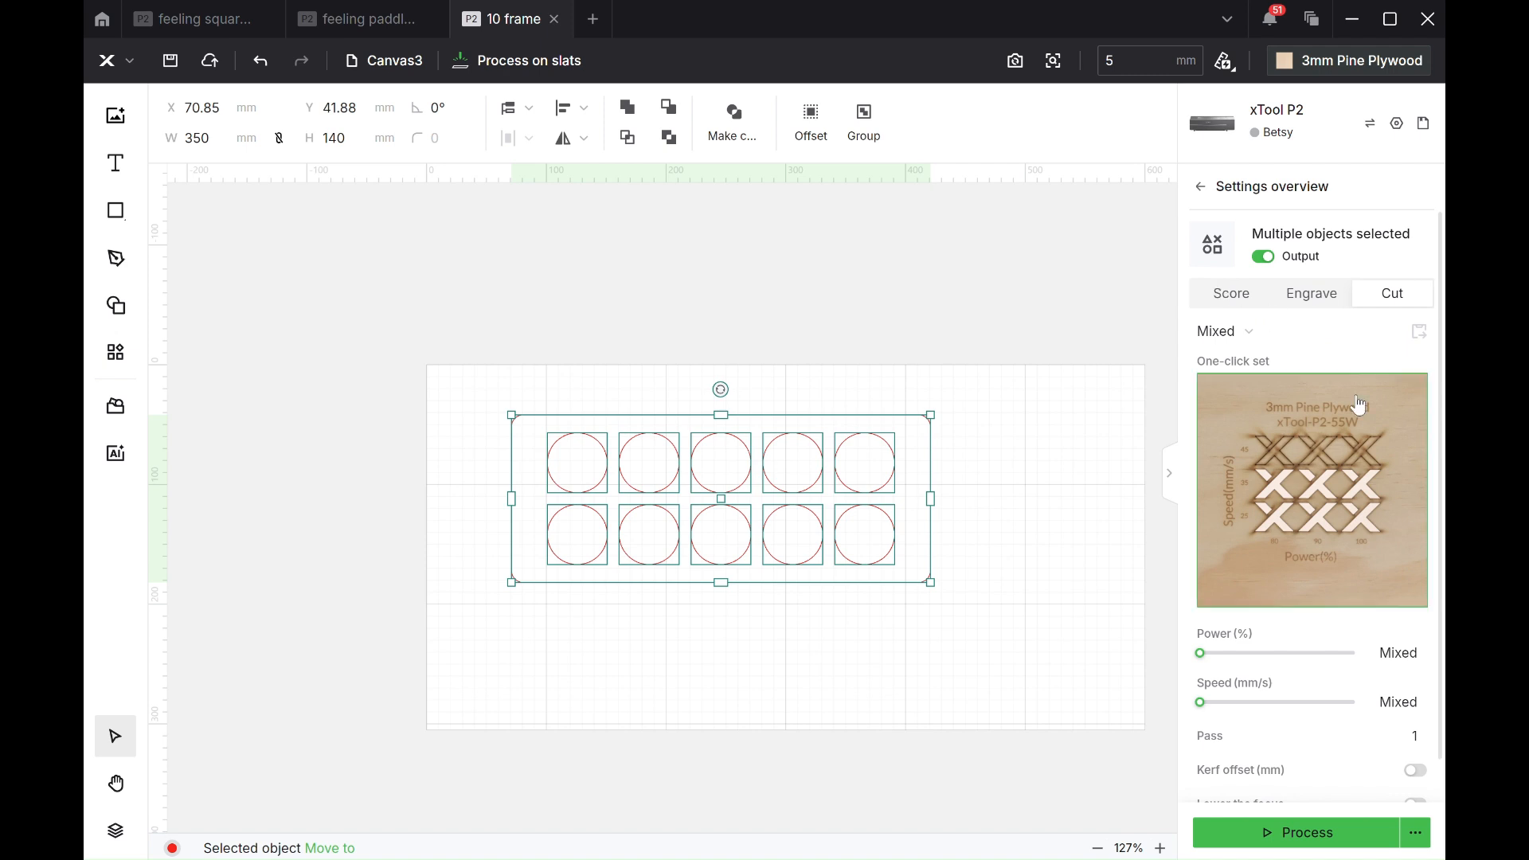
left_click(1415, 654)
type("80")
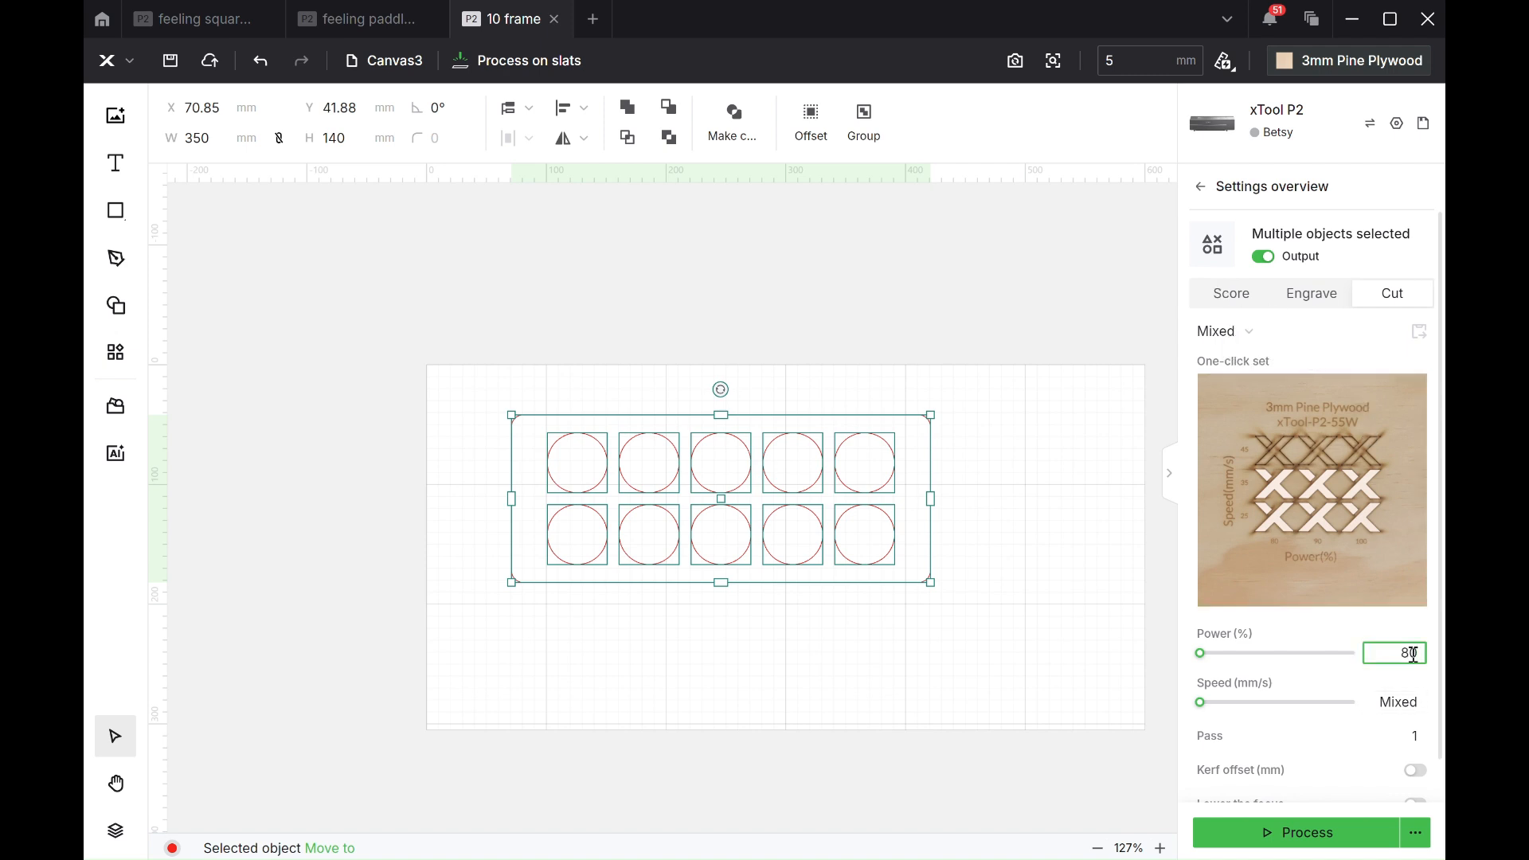
left_click(1416, 696)
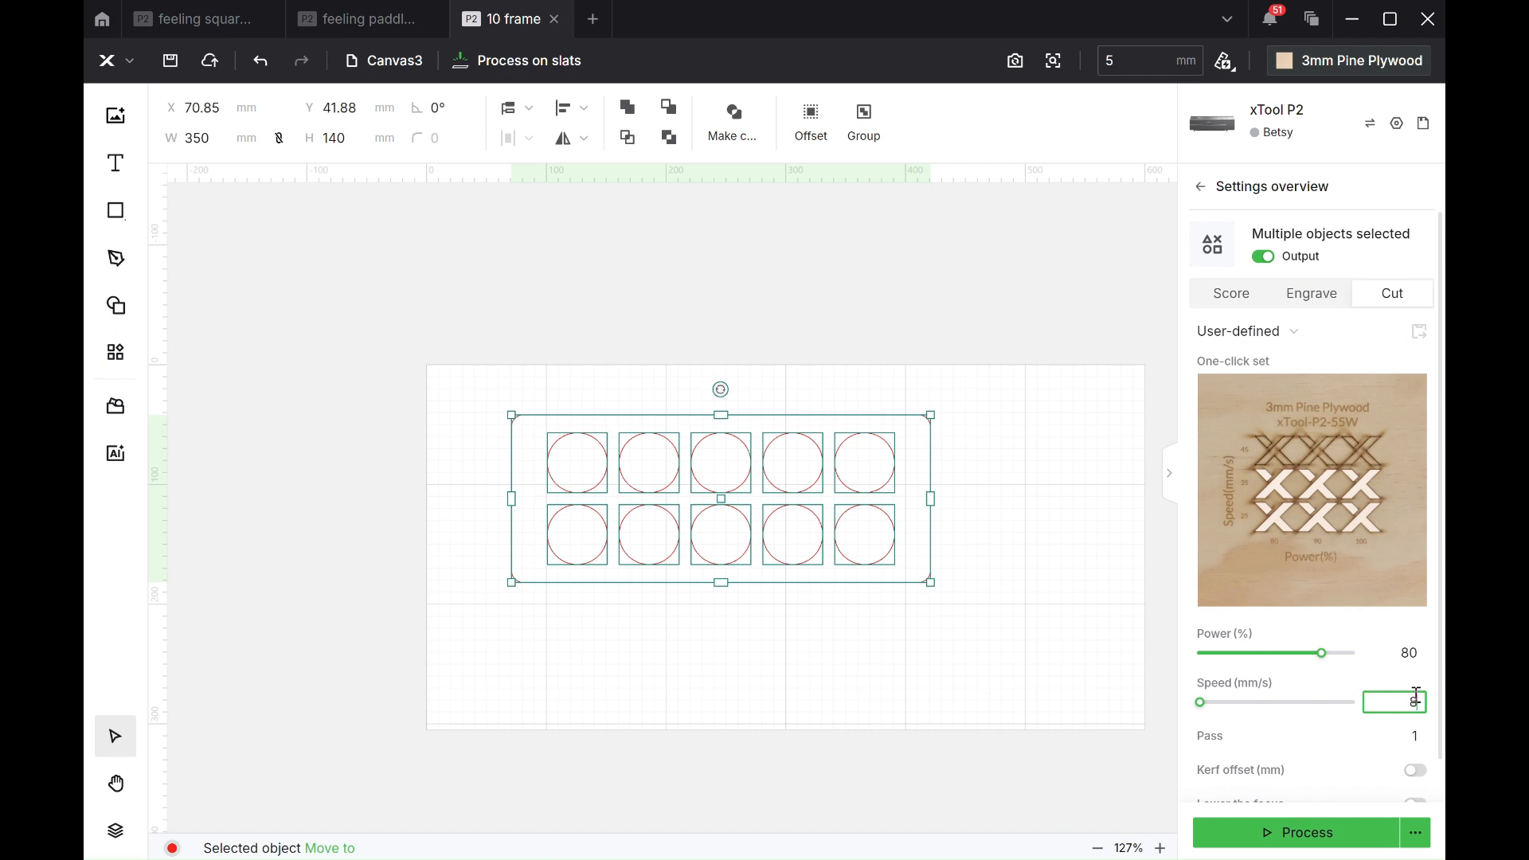
type("8")
key("Return")
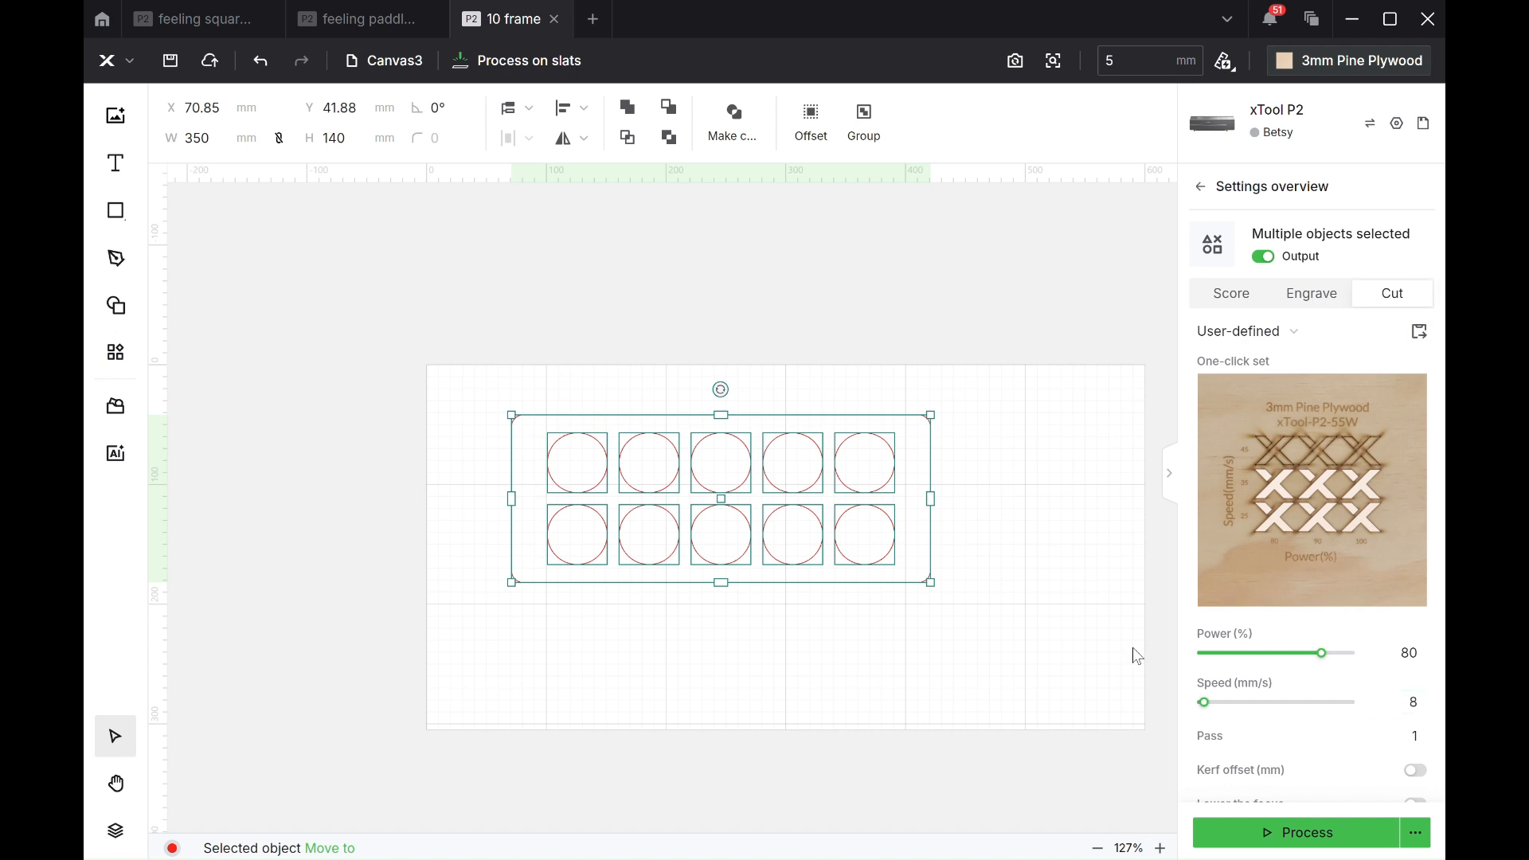
left_click(1001, 625)
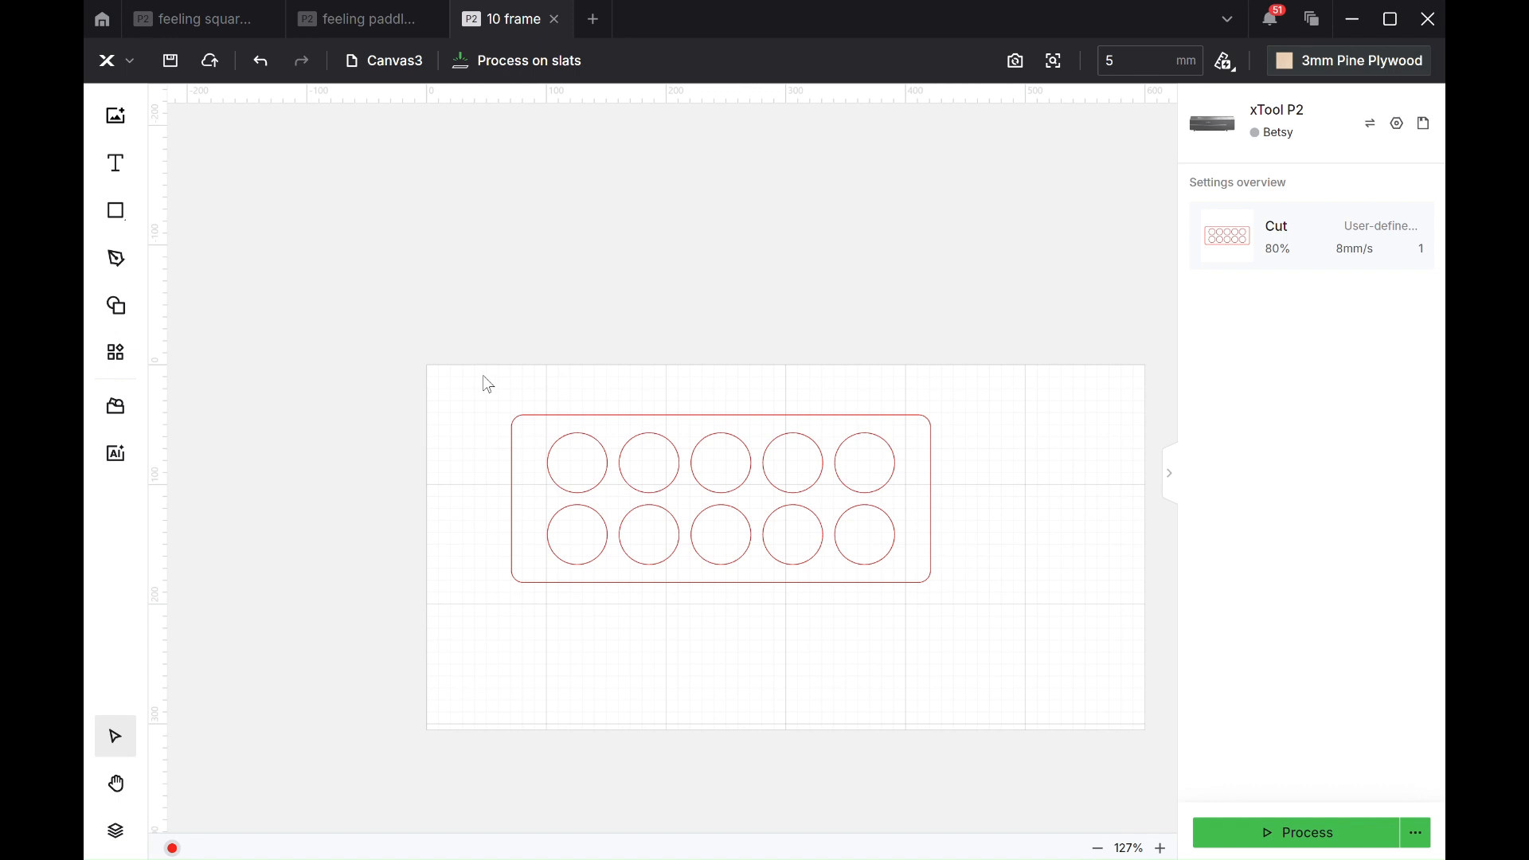
left_click_drag(483, 377, 986, 651)
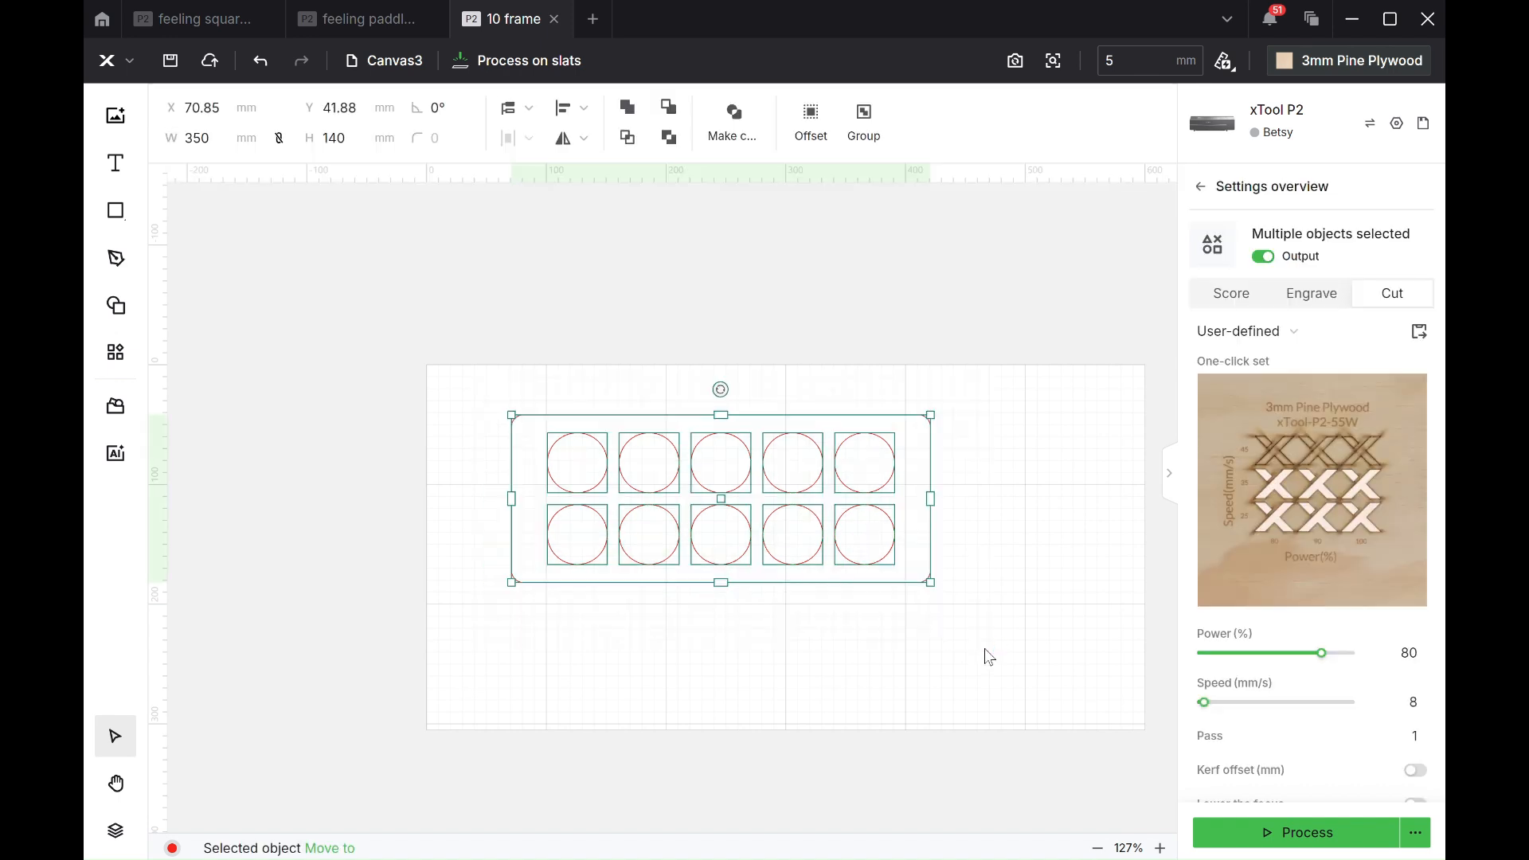
key("ctrl+d")
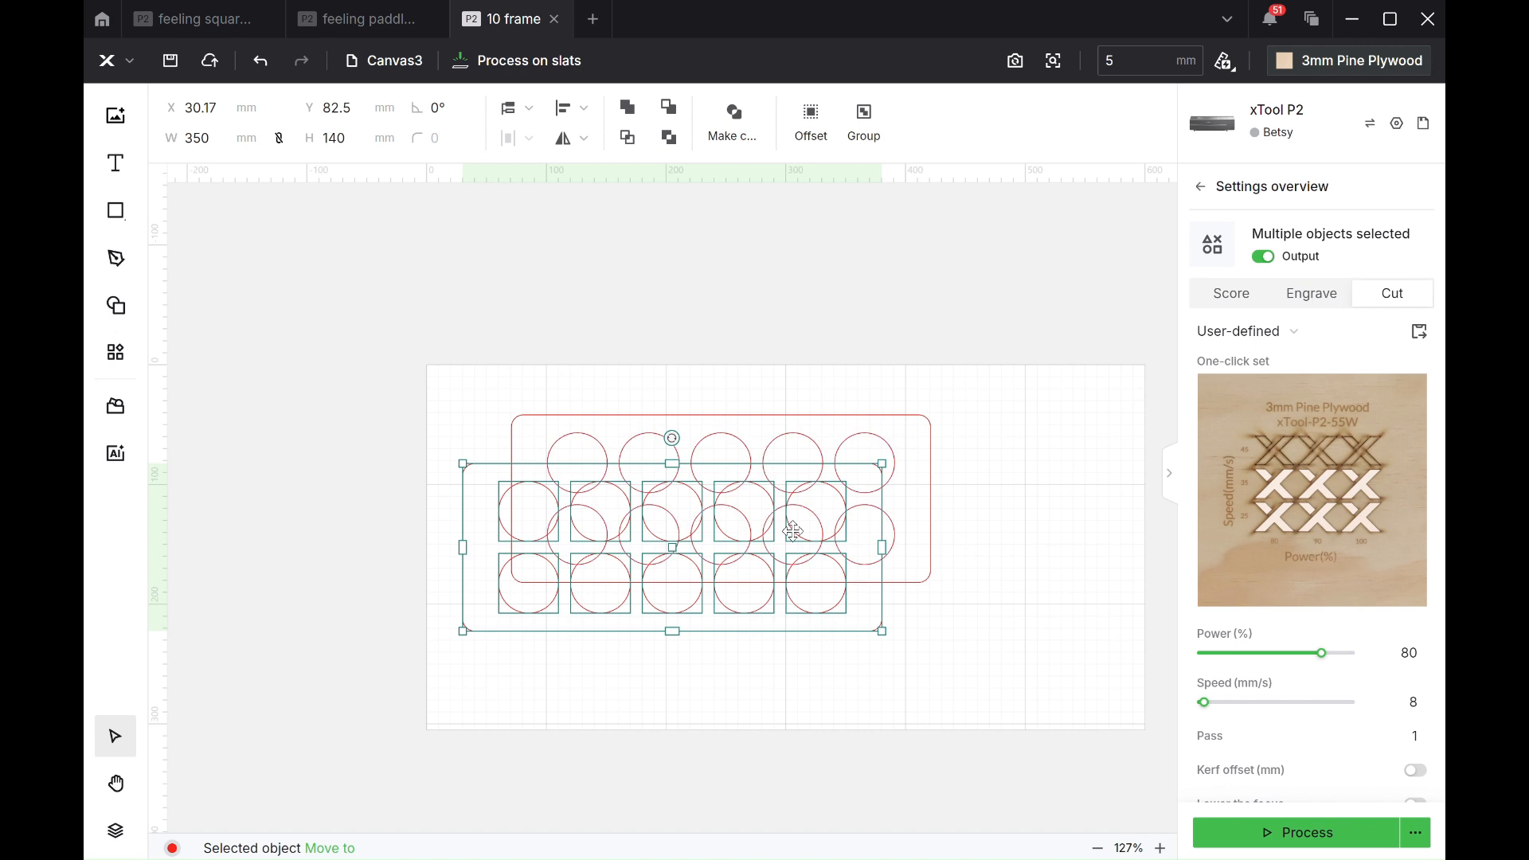
key("Delete")
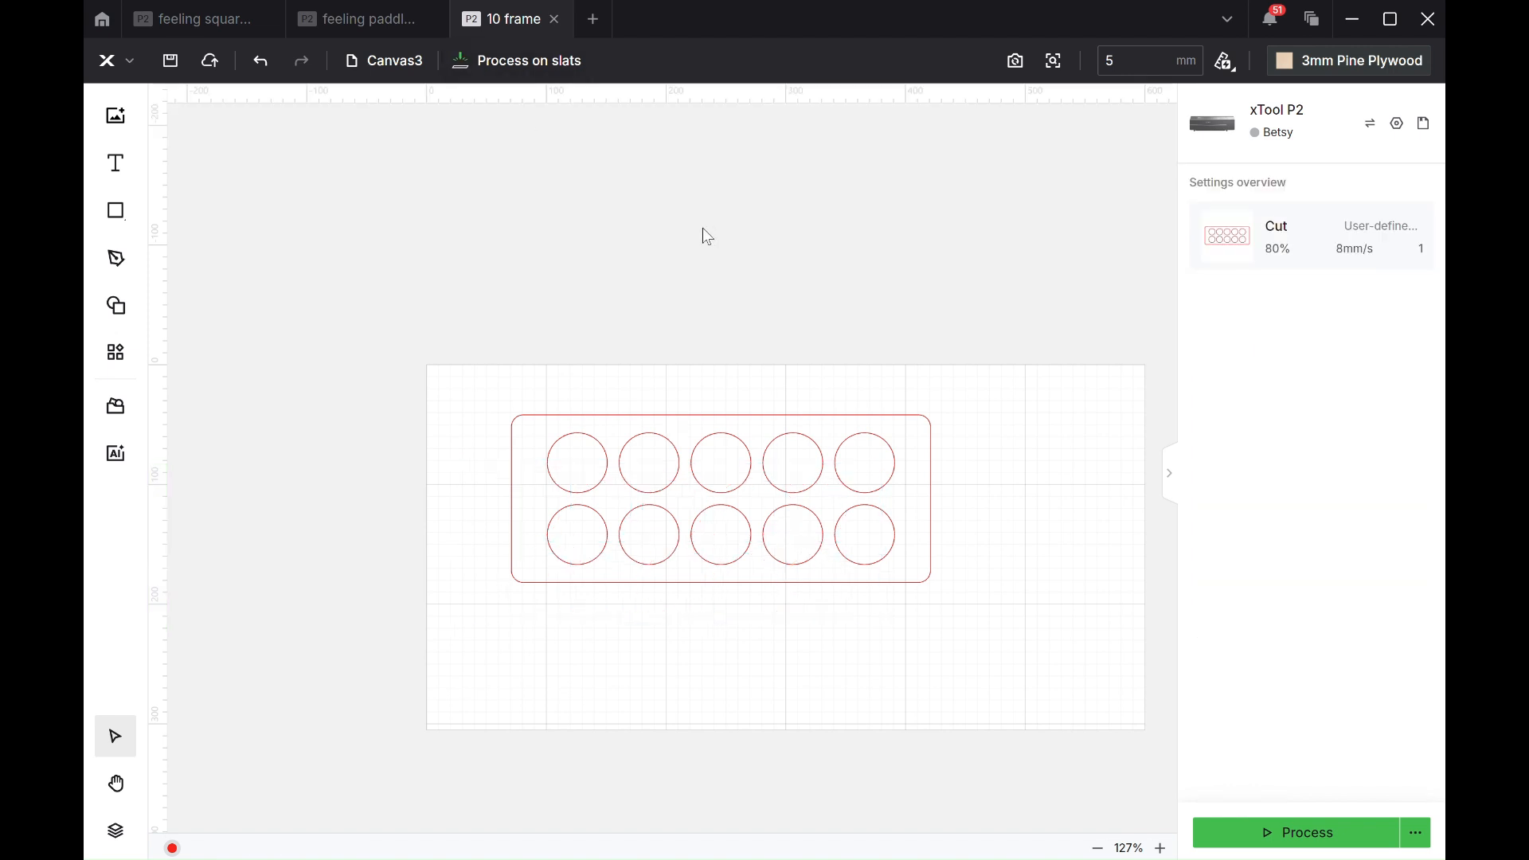
Rename the current canvas as DNT.
left_click(390, 61)
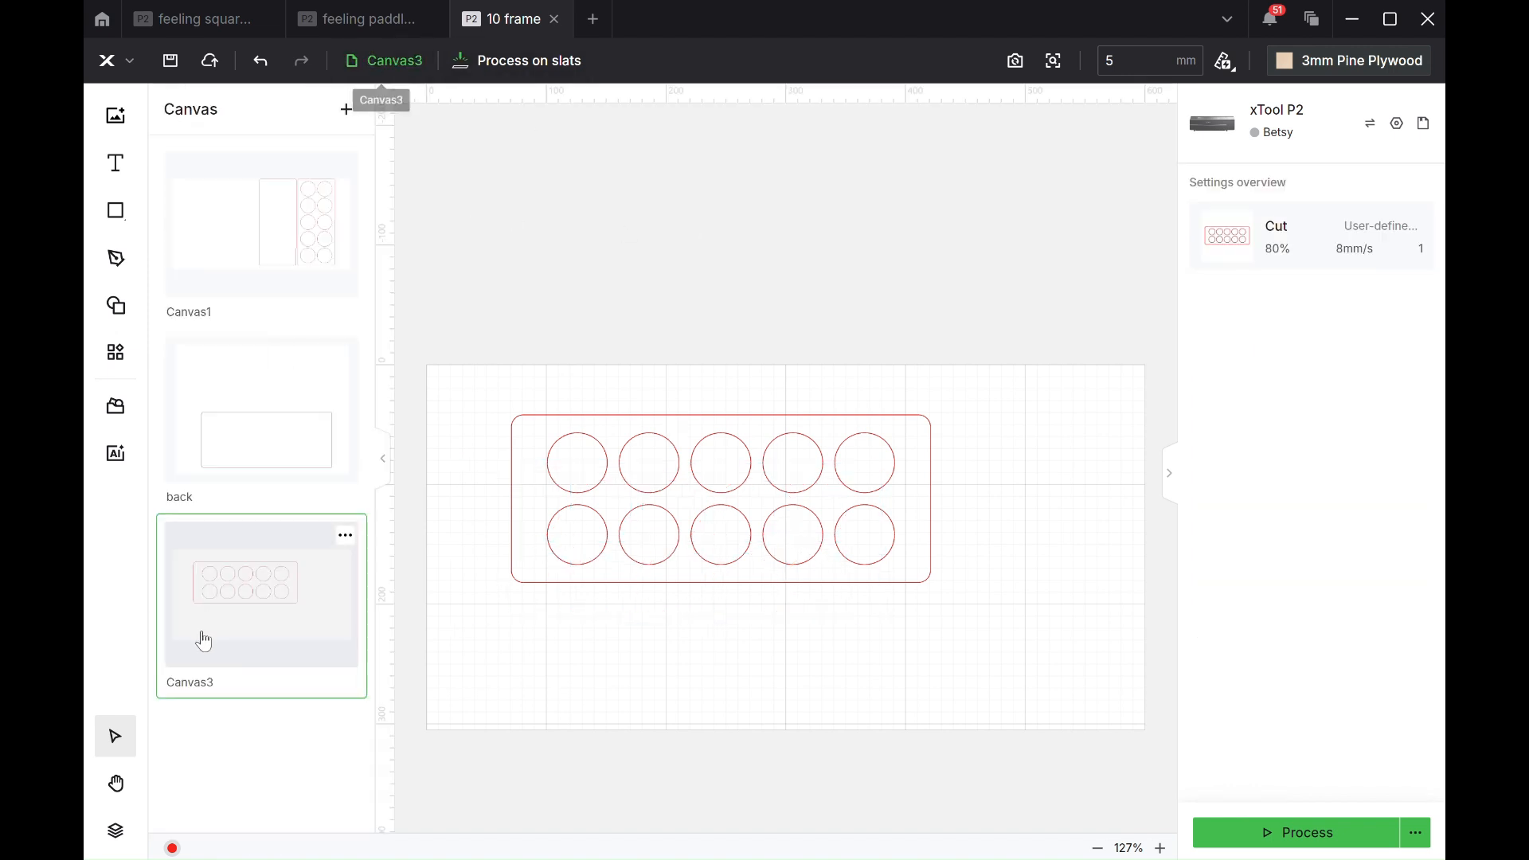
double_click(204, 683)
type("D")
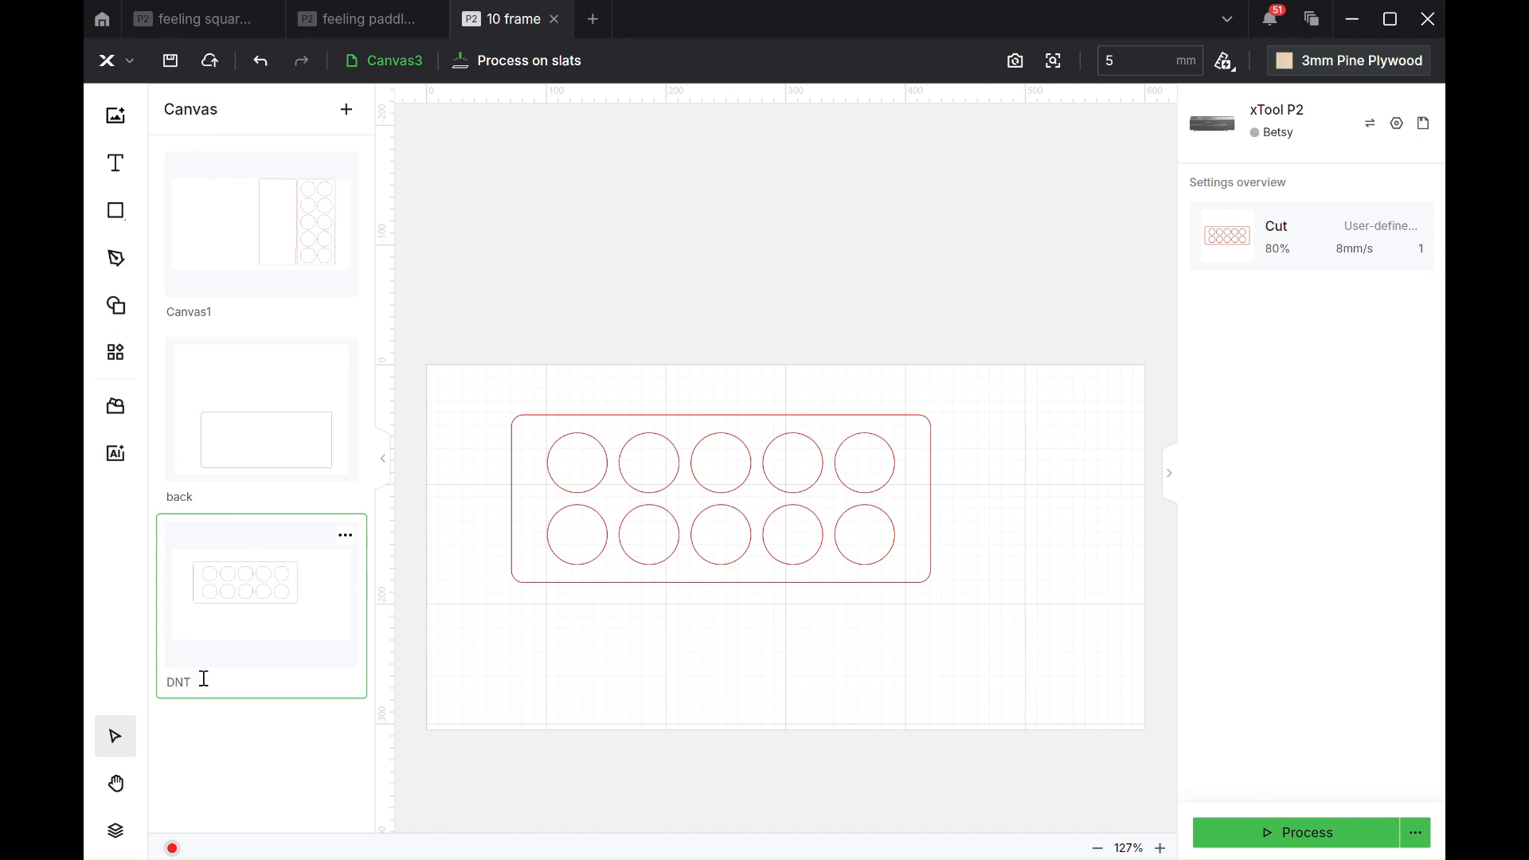
type("NT")
left_click(916, 598)
Copy the whole ten-frame design into a new canvas and move it just above the work area.
key("ctrl+a")
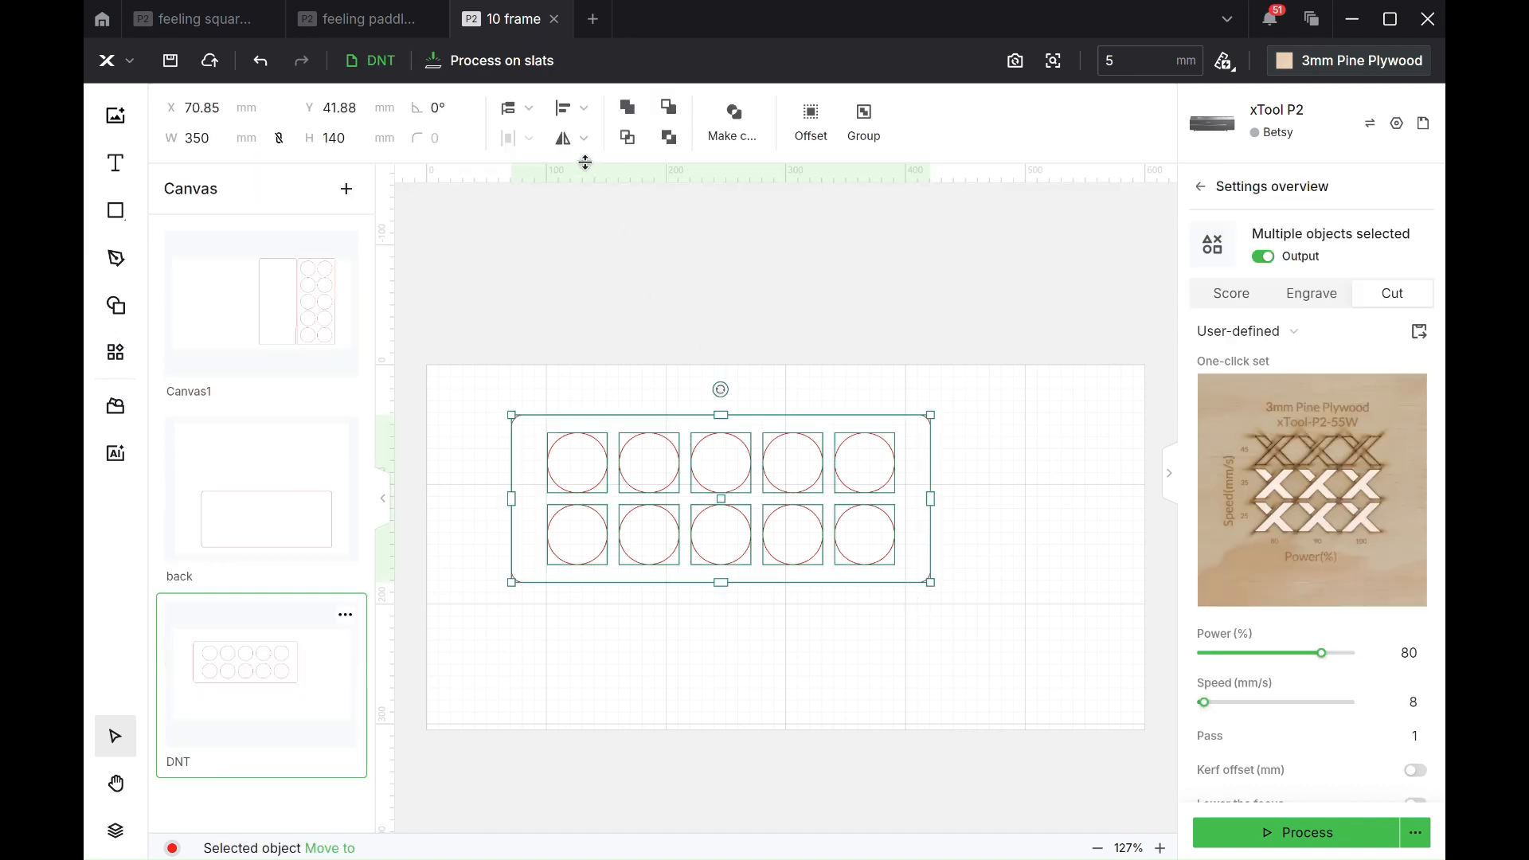
left_click(350, 196)
key("ctrl+v")
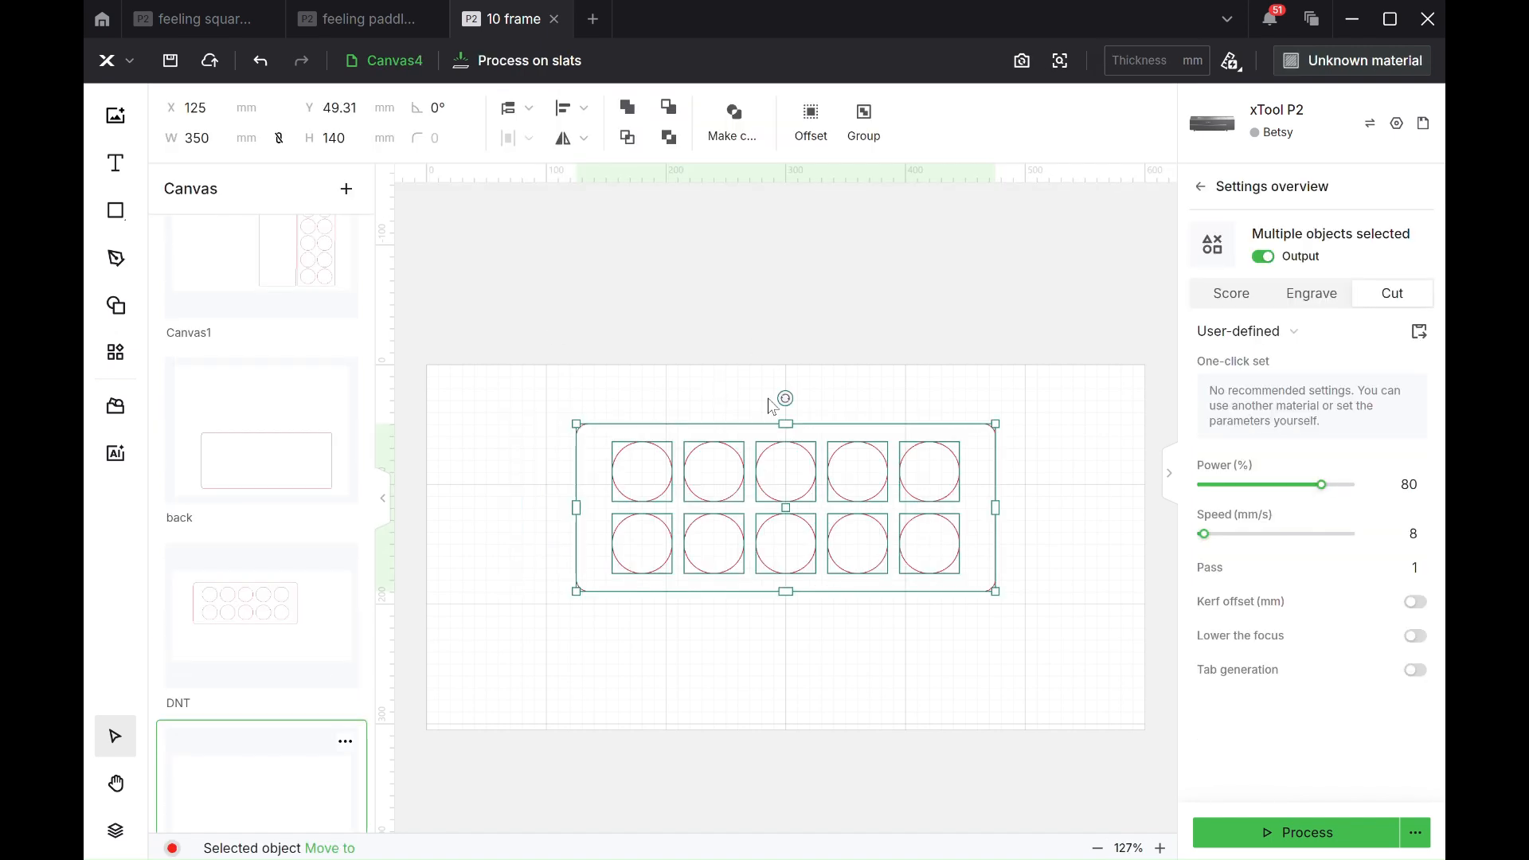
left_click_drag(828, 513, 840, 290)
left_click(736, 524)
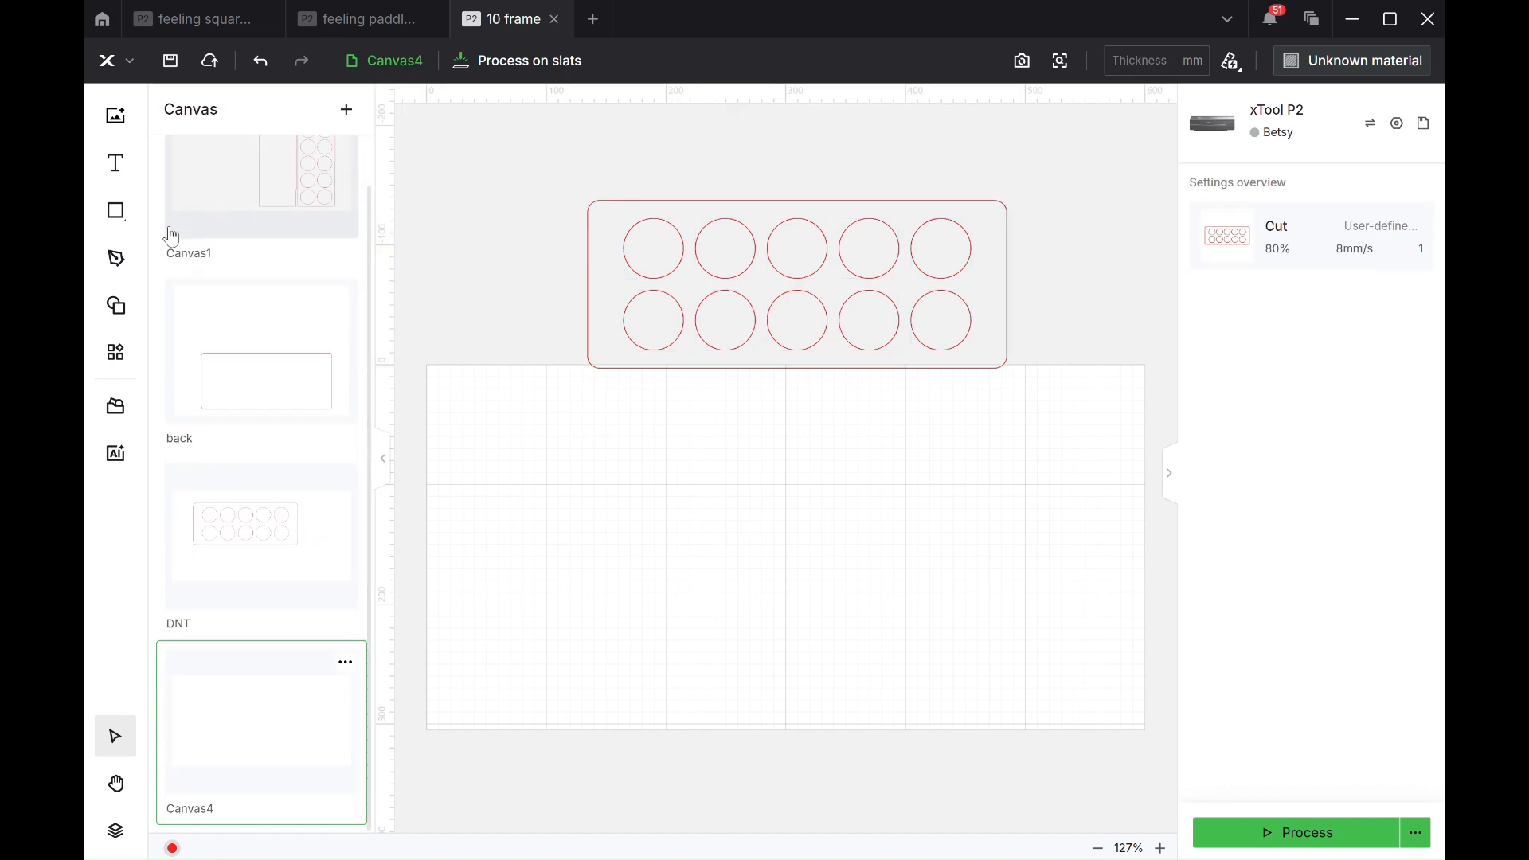
Draw a circle about 51 by 48 mm in the work area below the copied ten-frame.
left_click(119, 305)
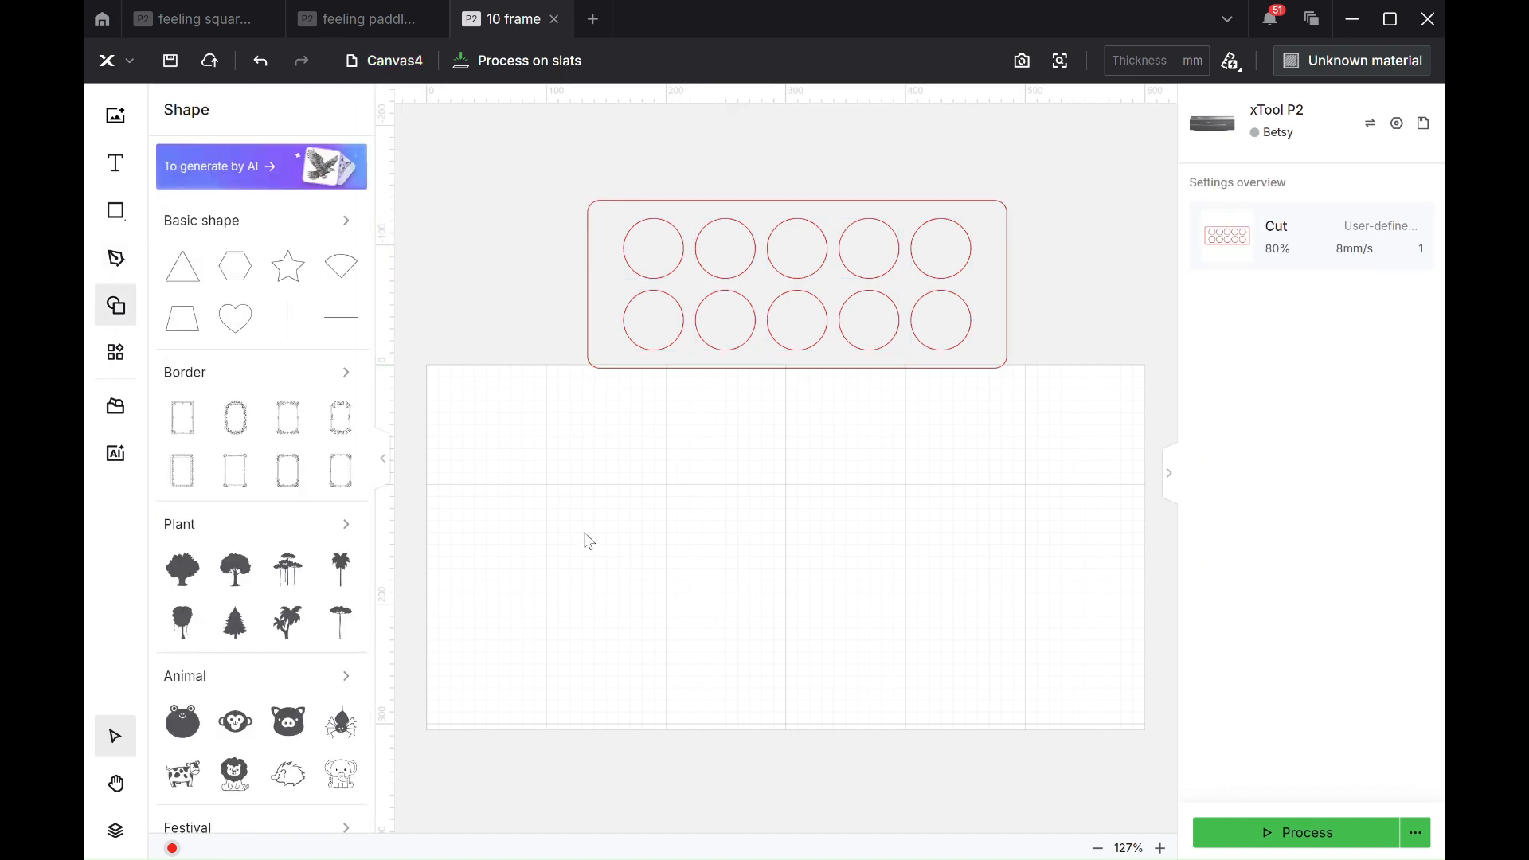
left_click(115, 211)
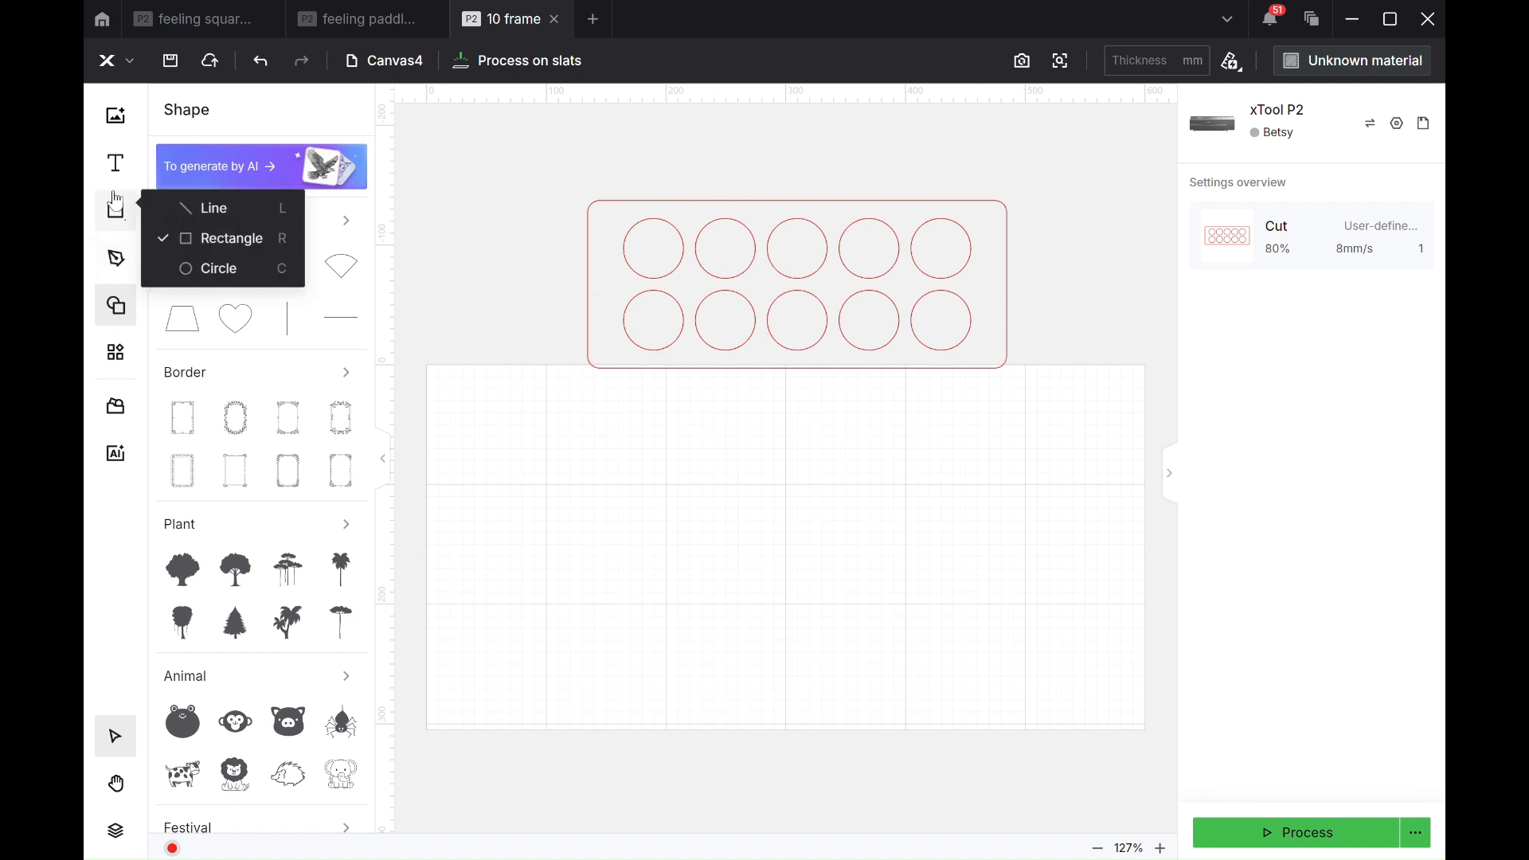
left_click(263, 270)
left_click_drag(563, 457, 628, 516)
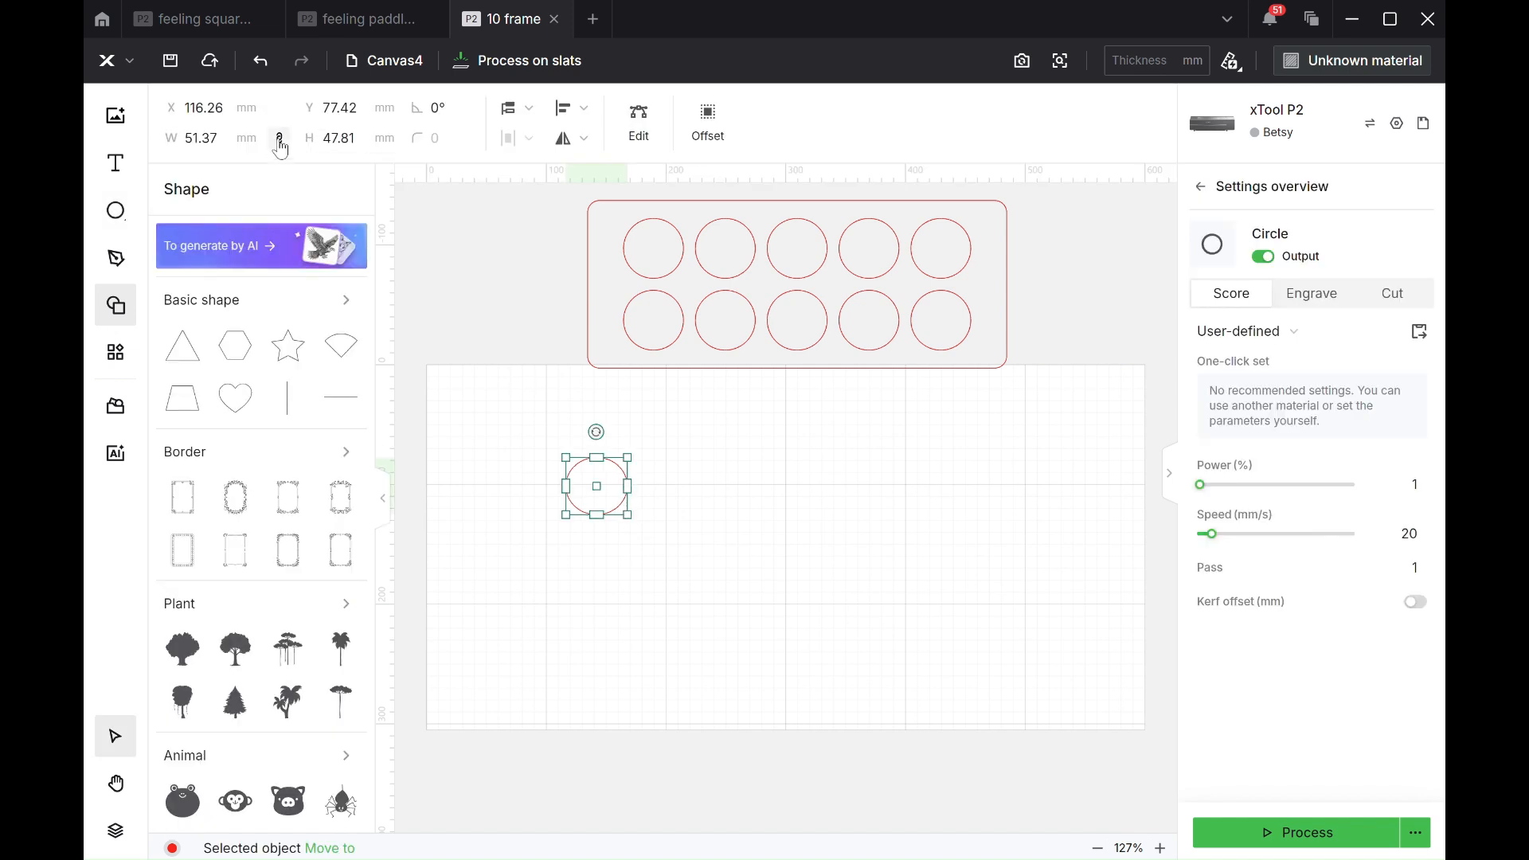
Set the new circle's width and height to 50 mm each.
left_click(224, 137)
type("50")
left_click(361, 137)
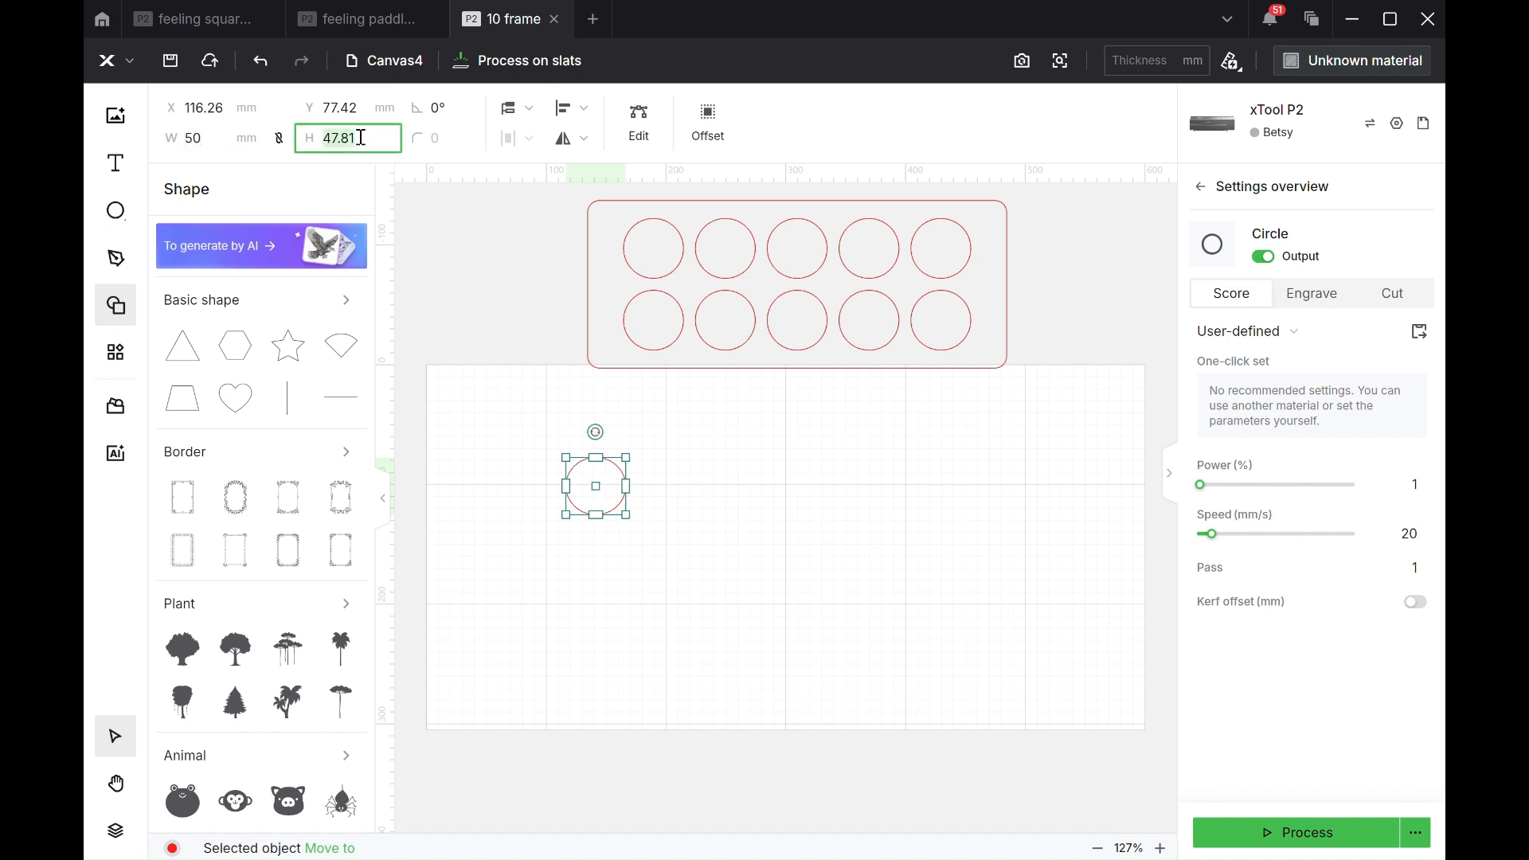
type("50")
key("Return")
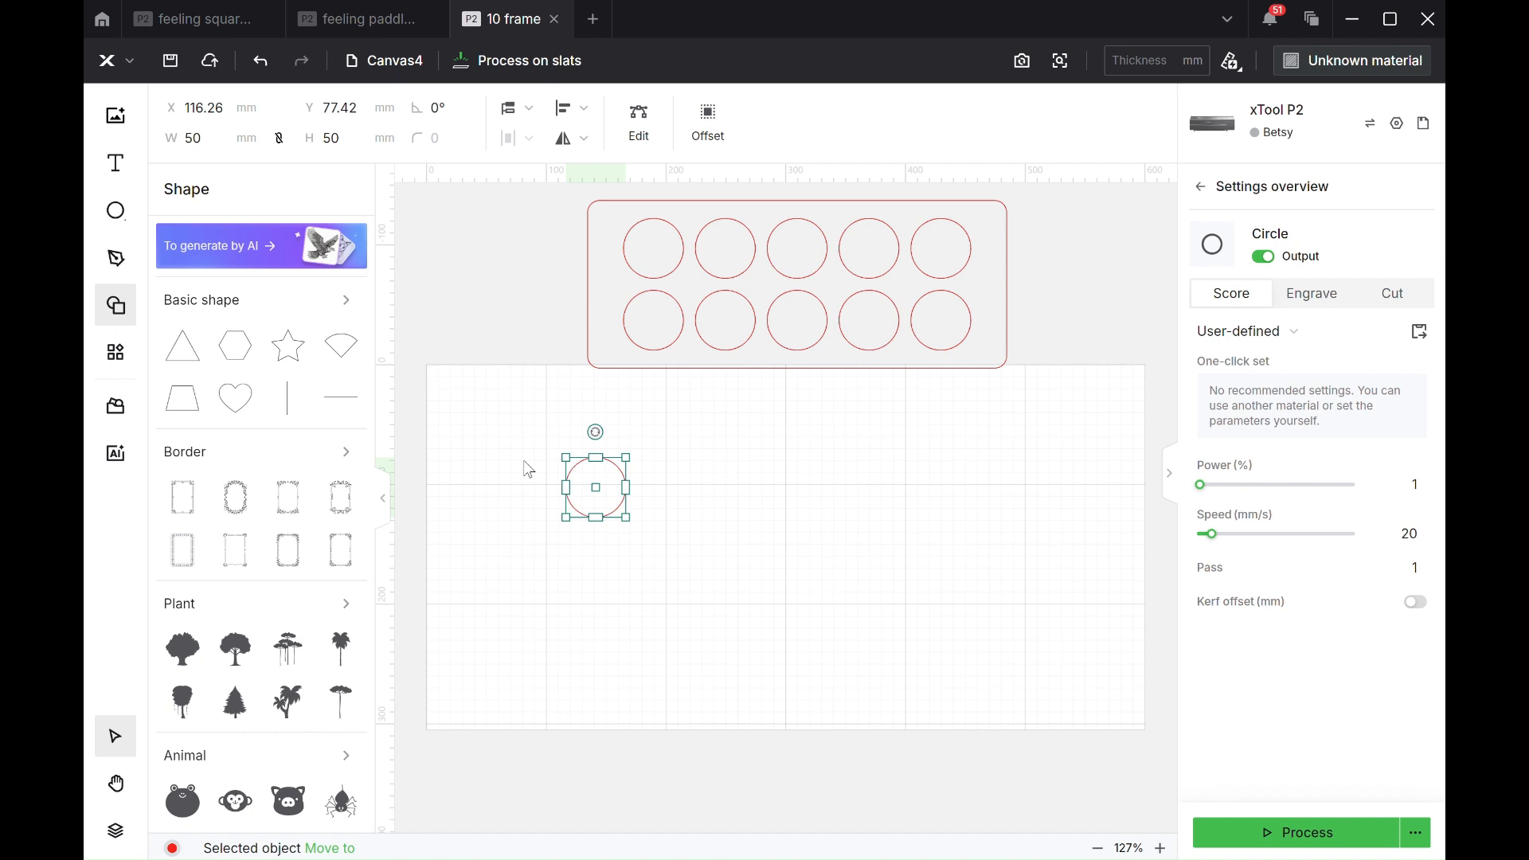
left_click(529, 470)
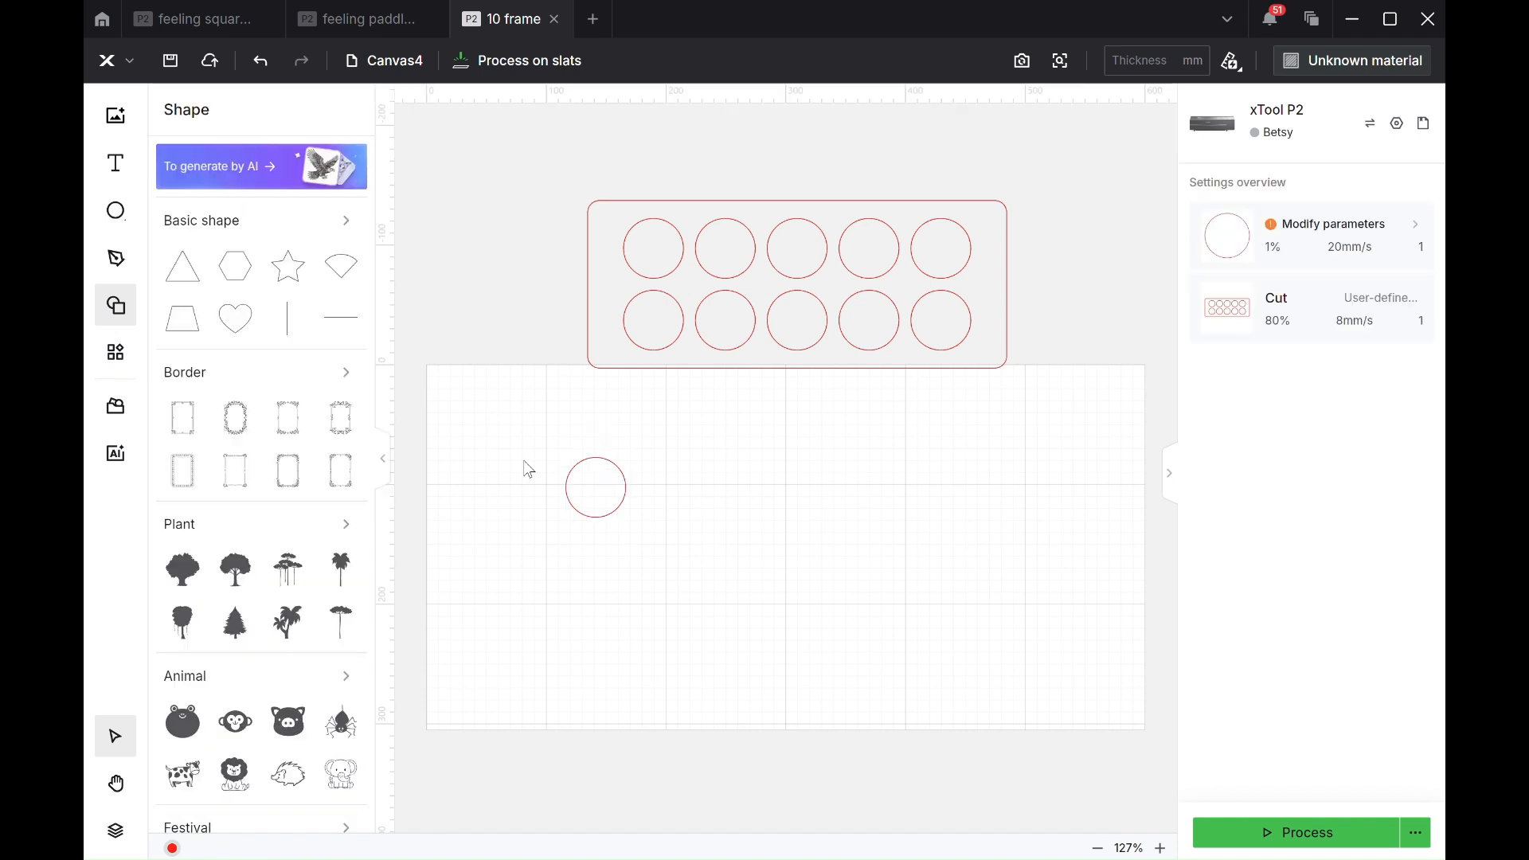
Add a text object reading "1" beside the 50 mm circle.
left_click(122, 175)
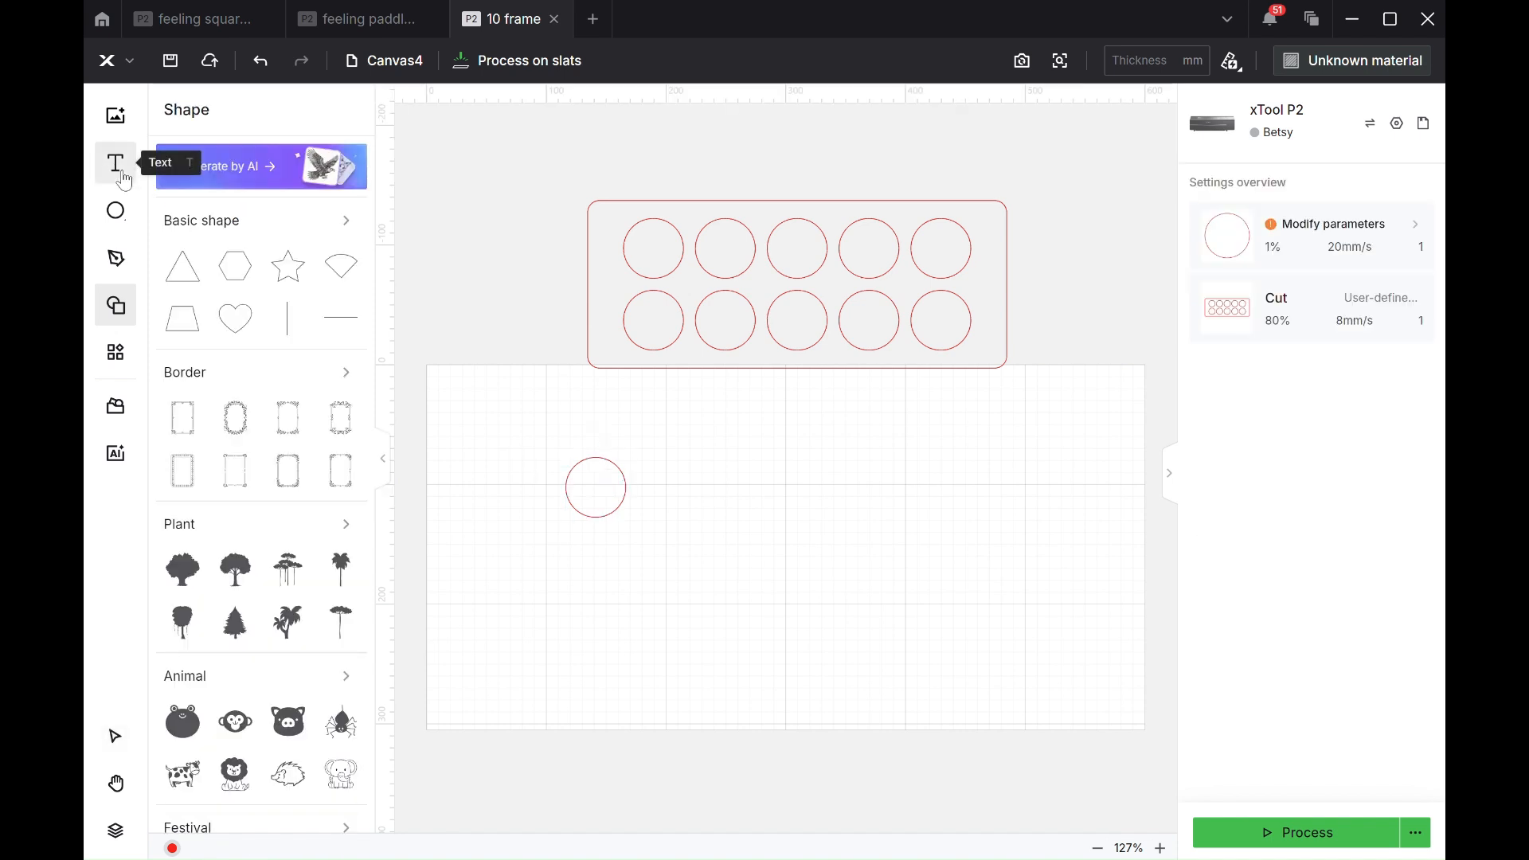
left_click(595, 492)
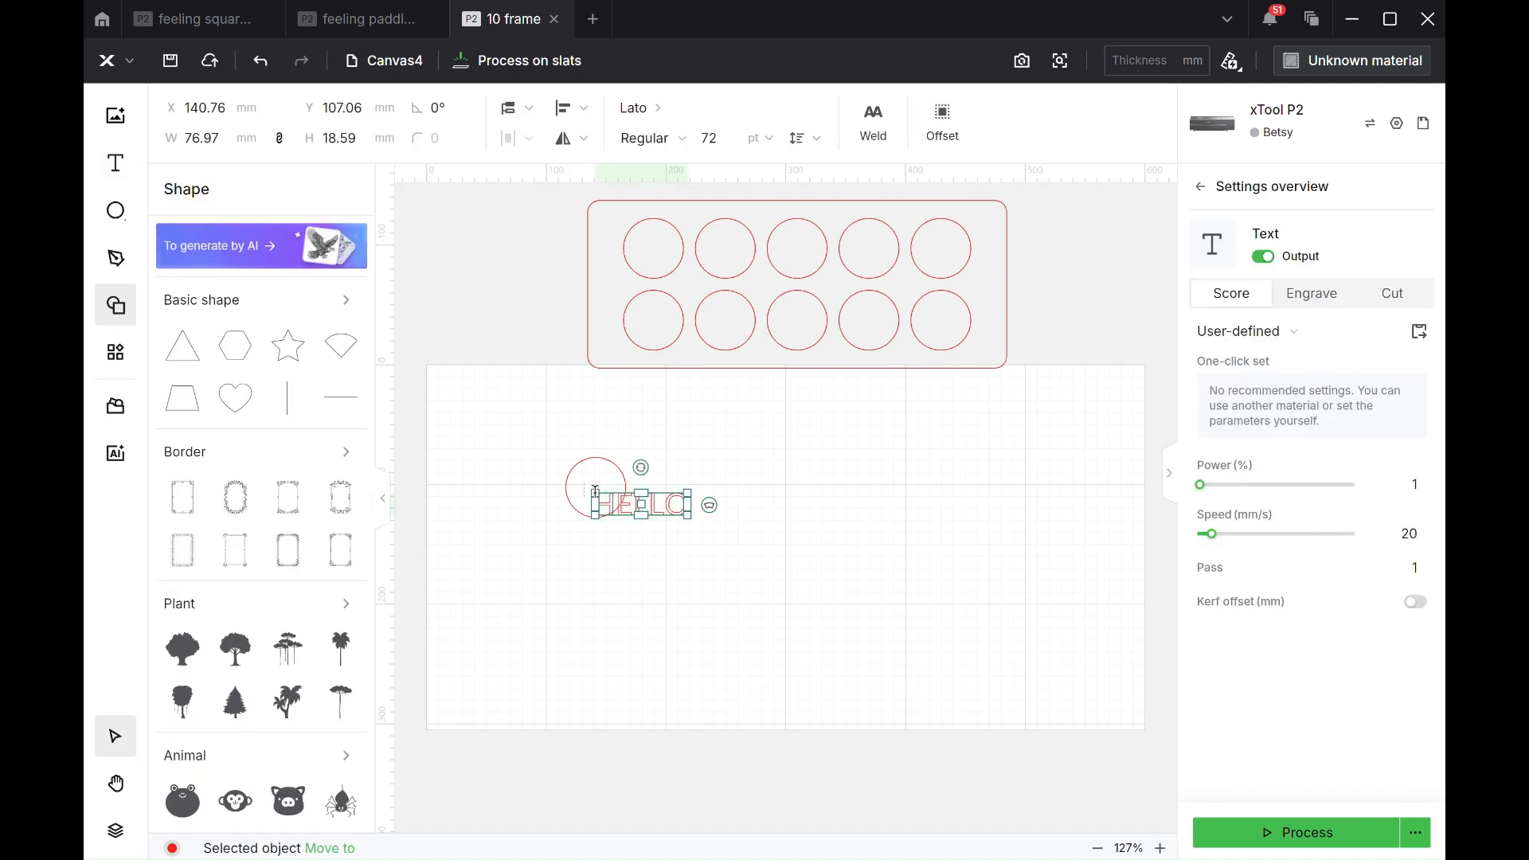
double_click(630, 509)
type("1")
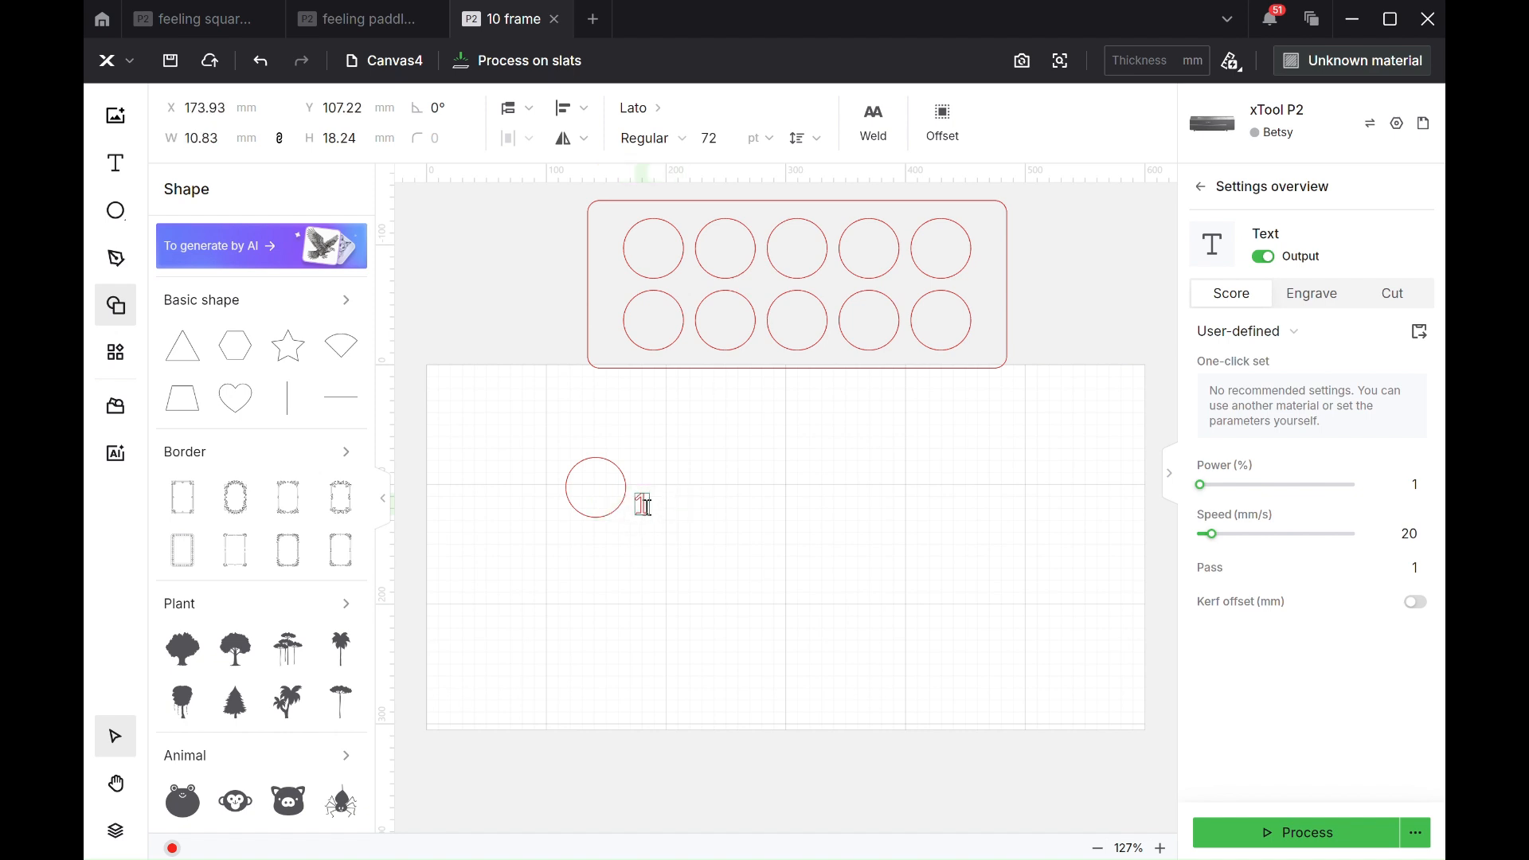
Increase the font size of the numeral 1 to 100 pt.
left_click_drag(648, 504, 624, 505)
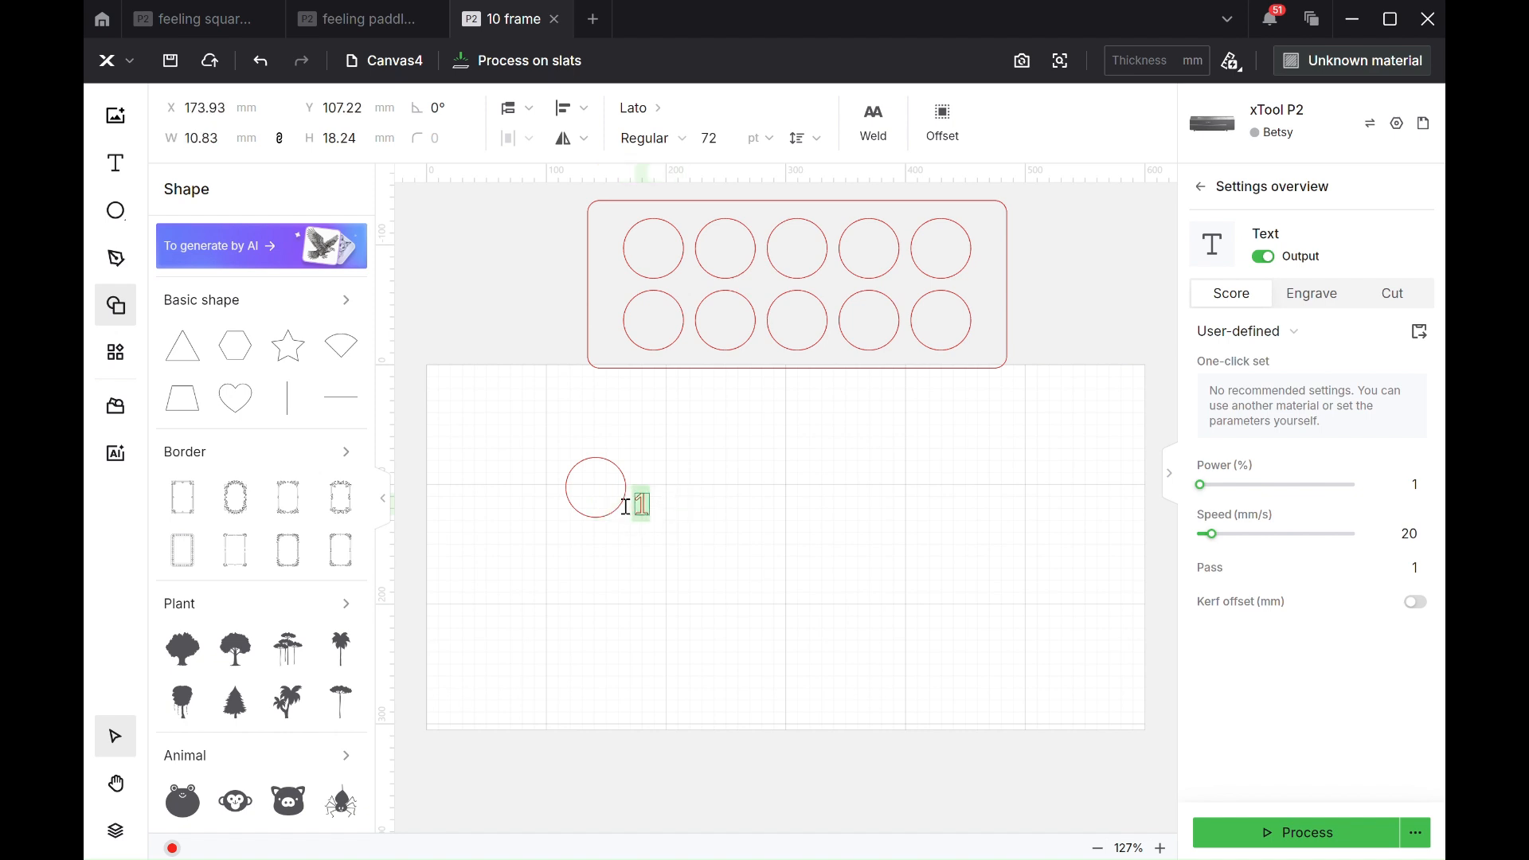
left_click(711, 136)
left_click(711, 136)
left_click(711, 136)
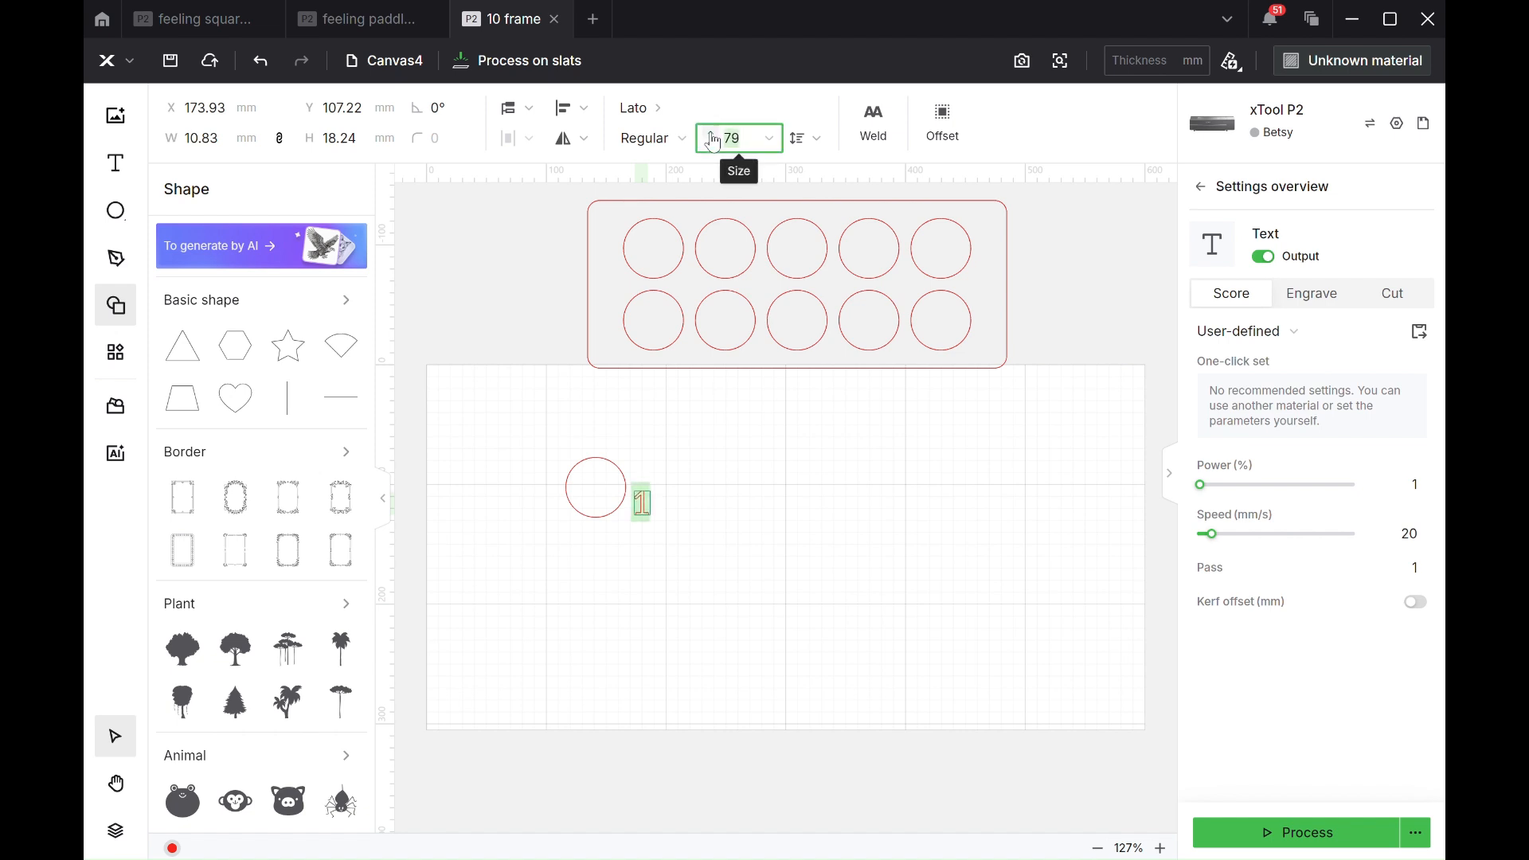
left_click(711, 135)
type("90")
key("Return")
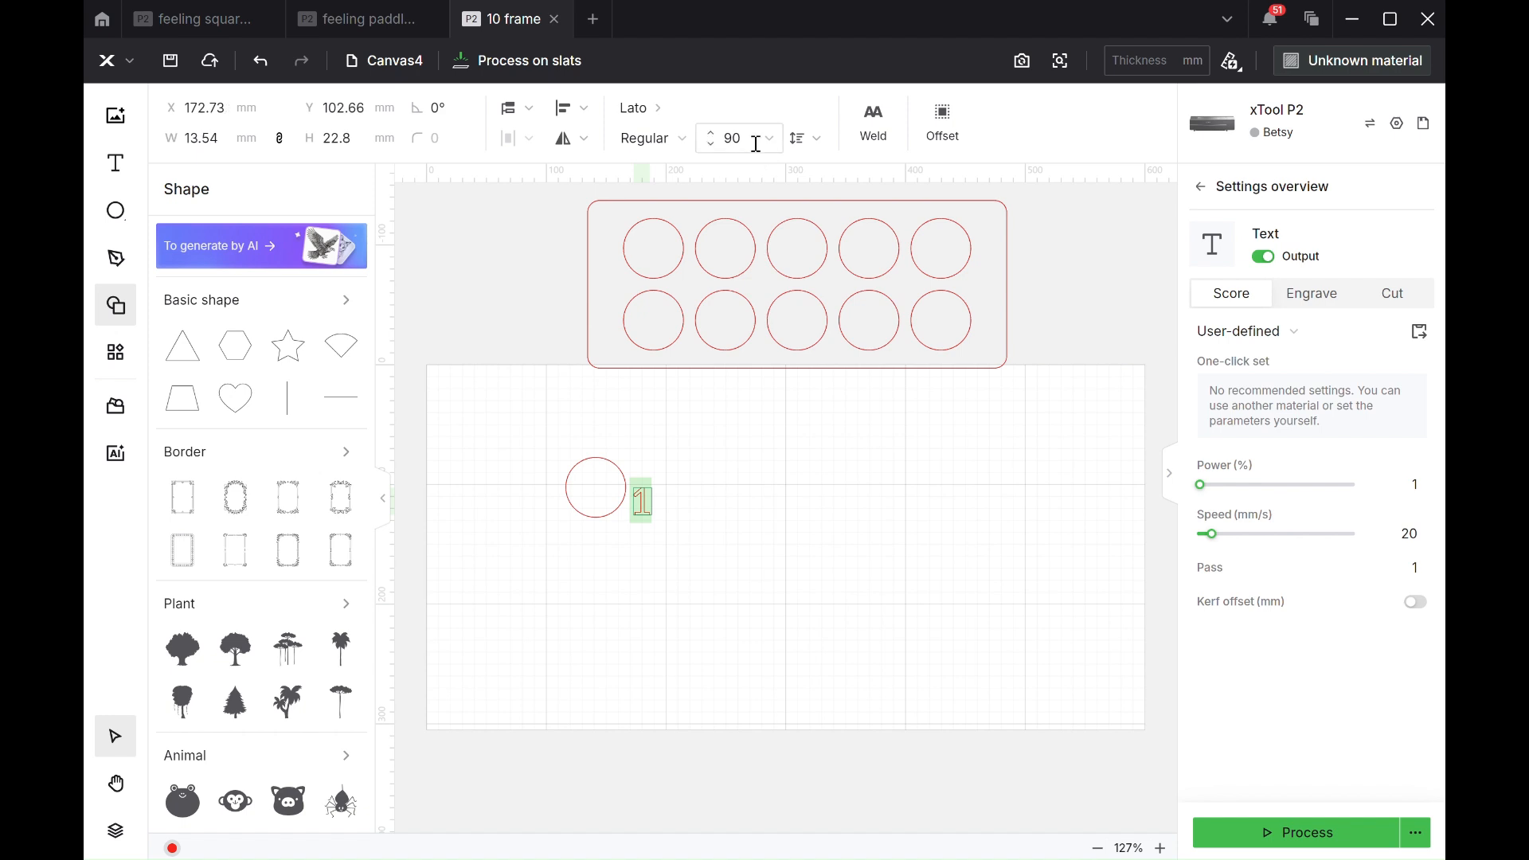
left_click(713, 135)
left_click(712, 135)
left_click(712, 135)
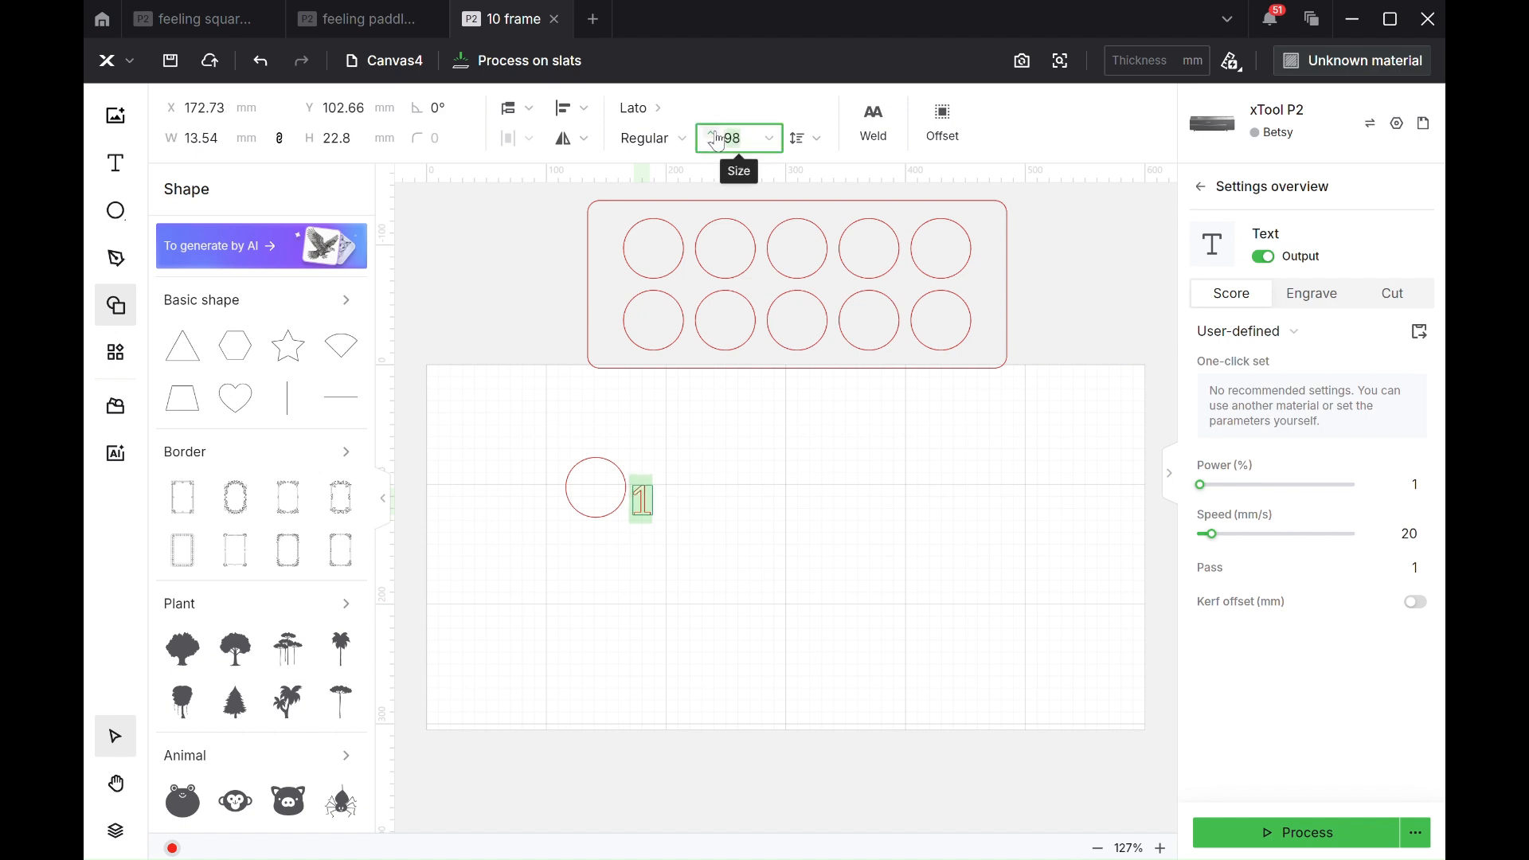
left_click(713, 134)
left_click(712, 135)
left_click(713, 134)
left_click(713, 134)
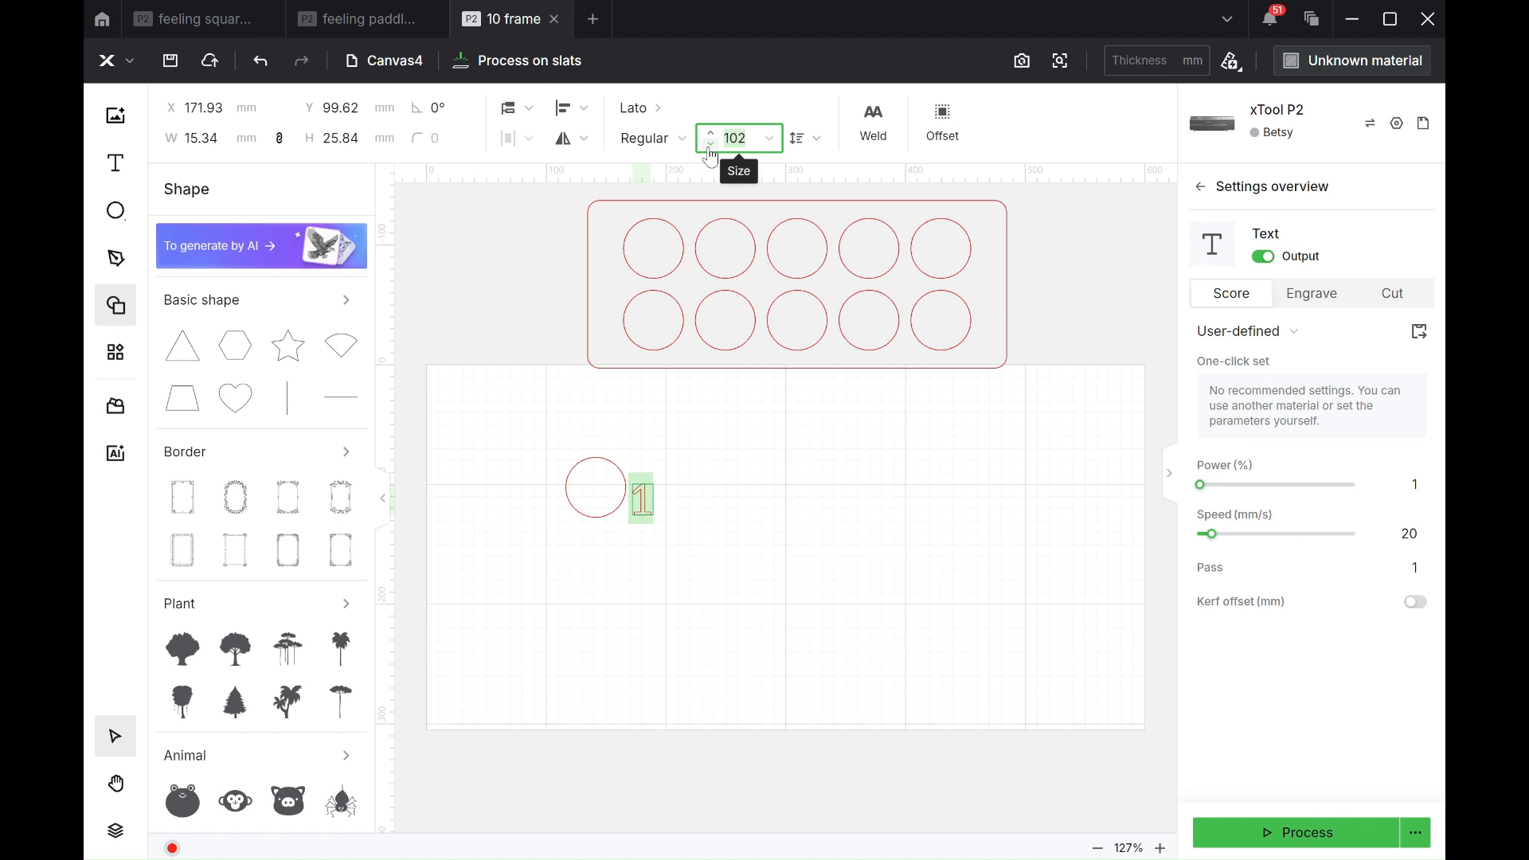
Center the numeral 1 inside the 50 mm circle, both horizontally and vertically.
left_click_drag(553, 429, 720, 594)
left_click(573, 108)
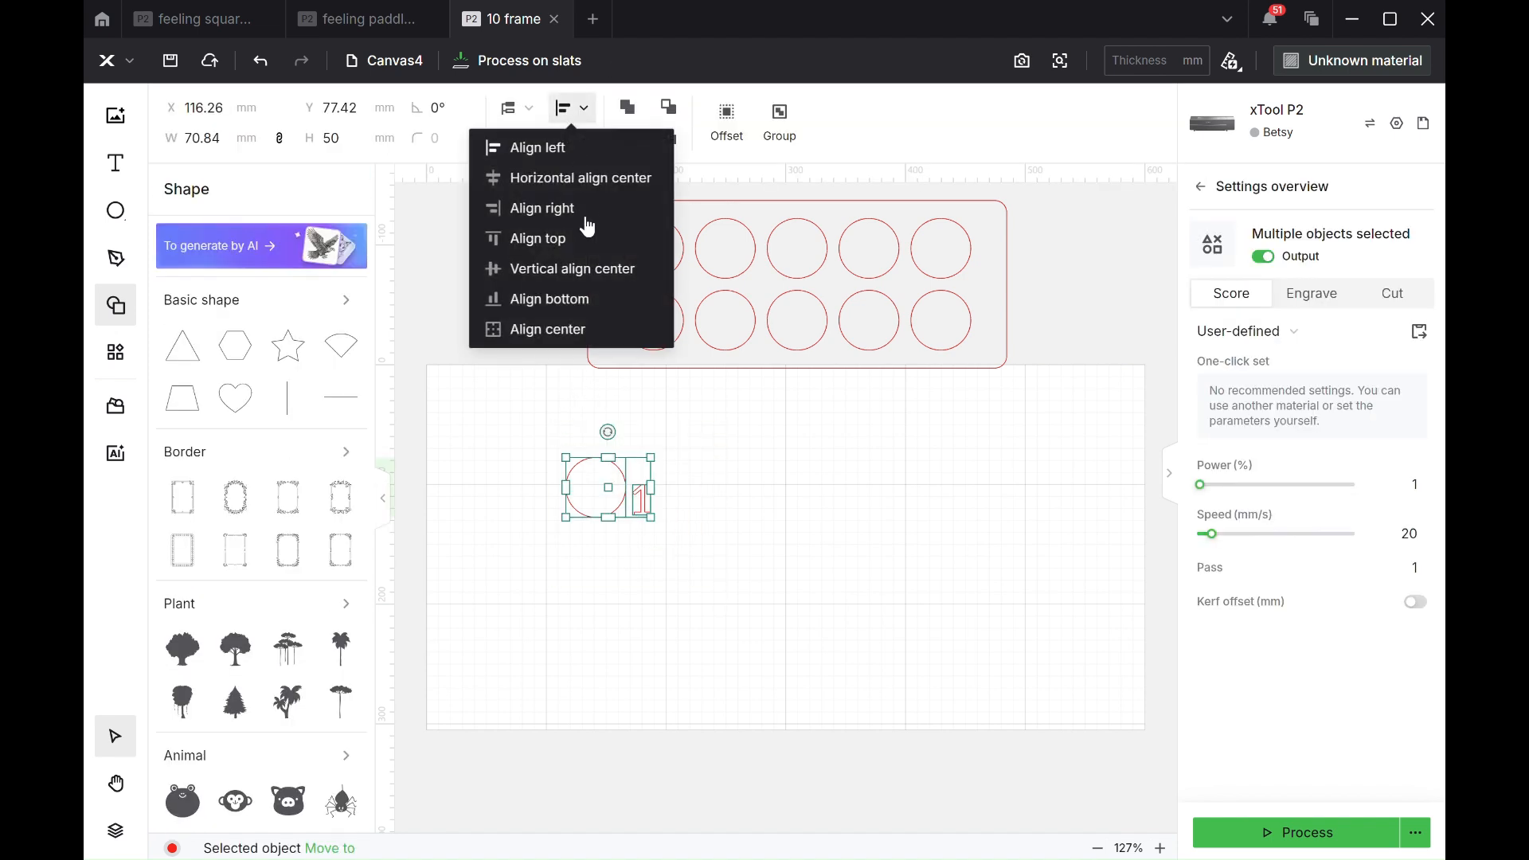
left_click(574, 333)
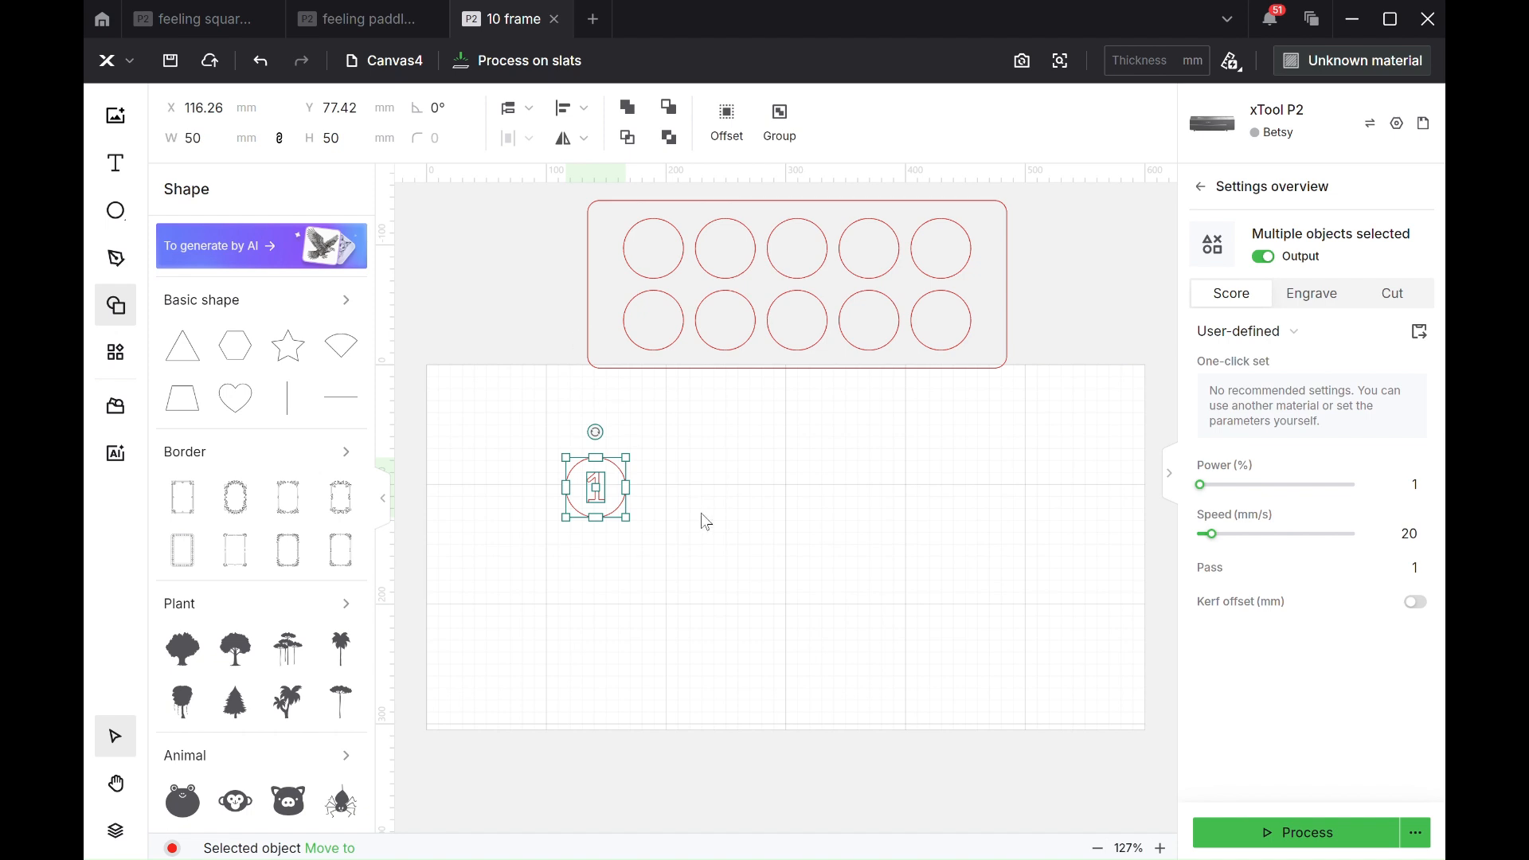
left_click(724, 541)
Assign the numeral 1 to the blue layer and set its processing type to Engrave.
left_click(597, 489)
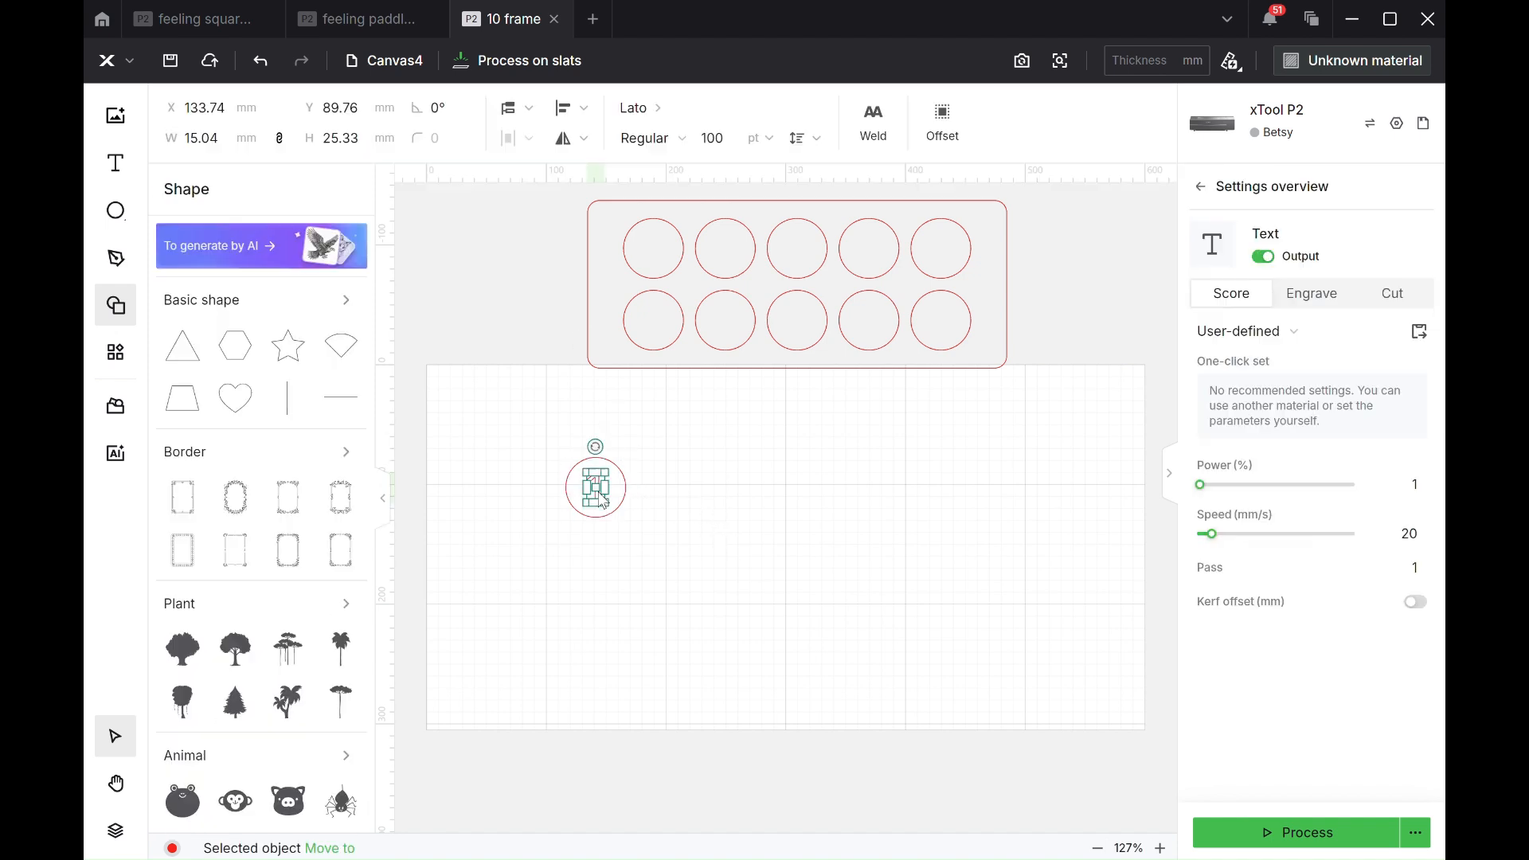
right_click(599, 492)
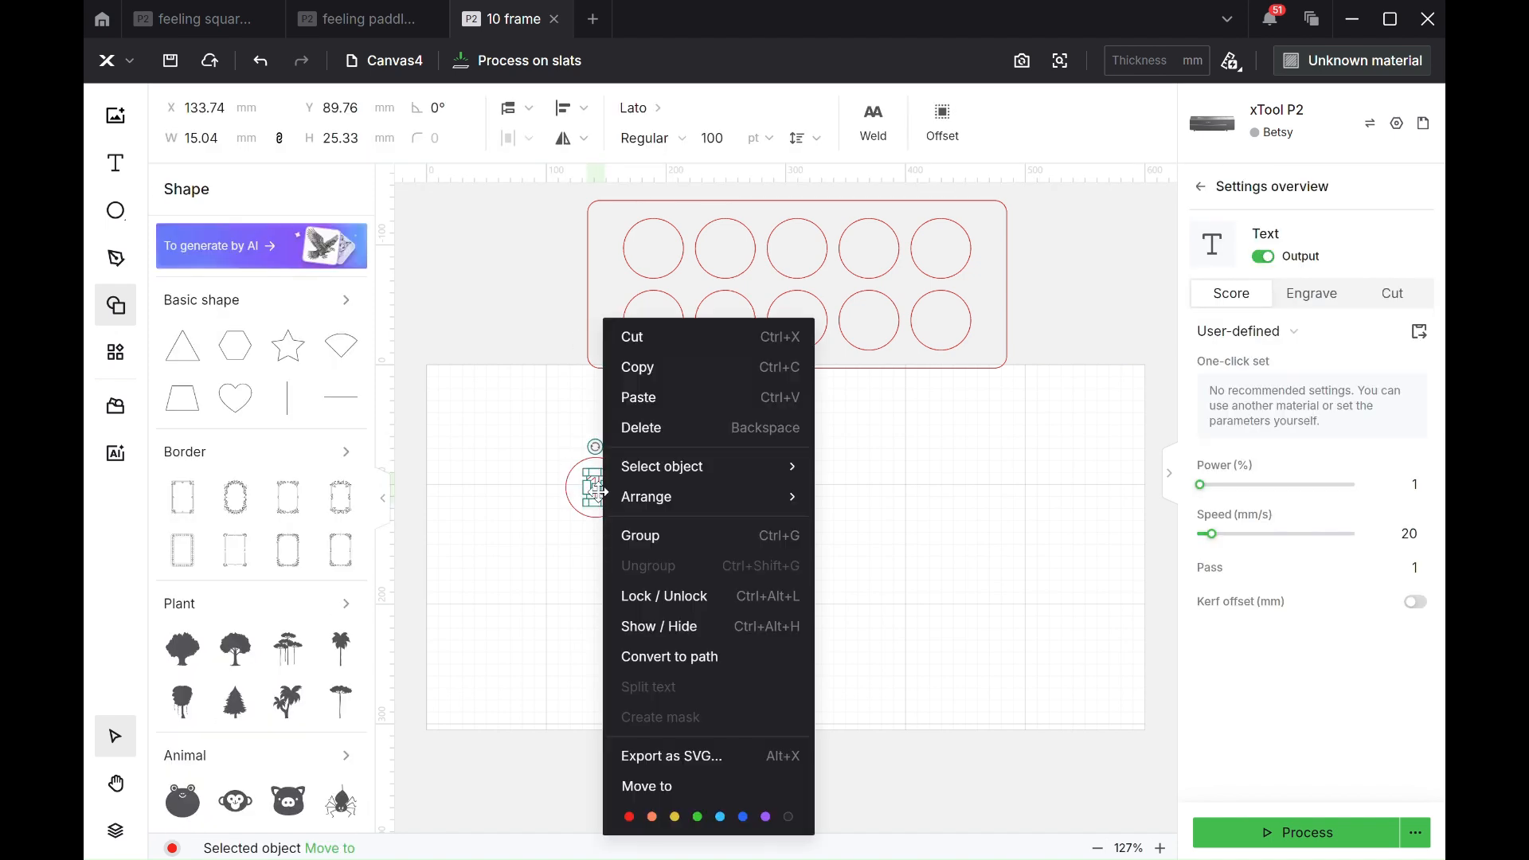
left_click(744, 817)
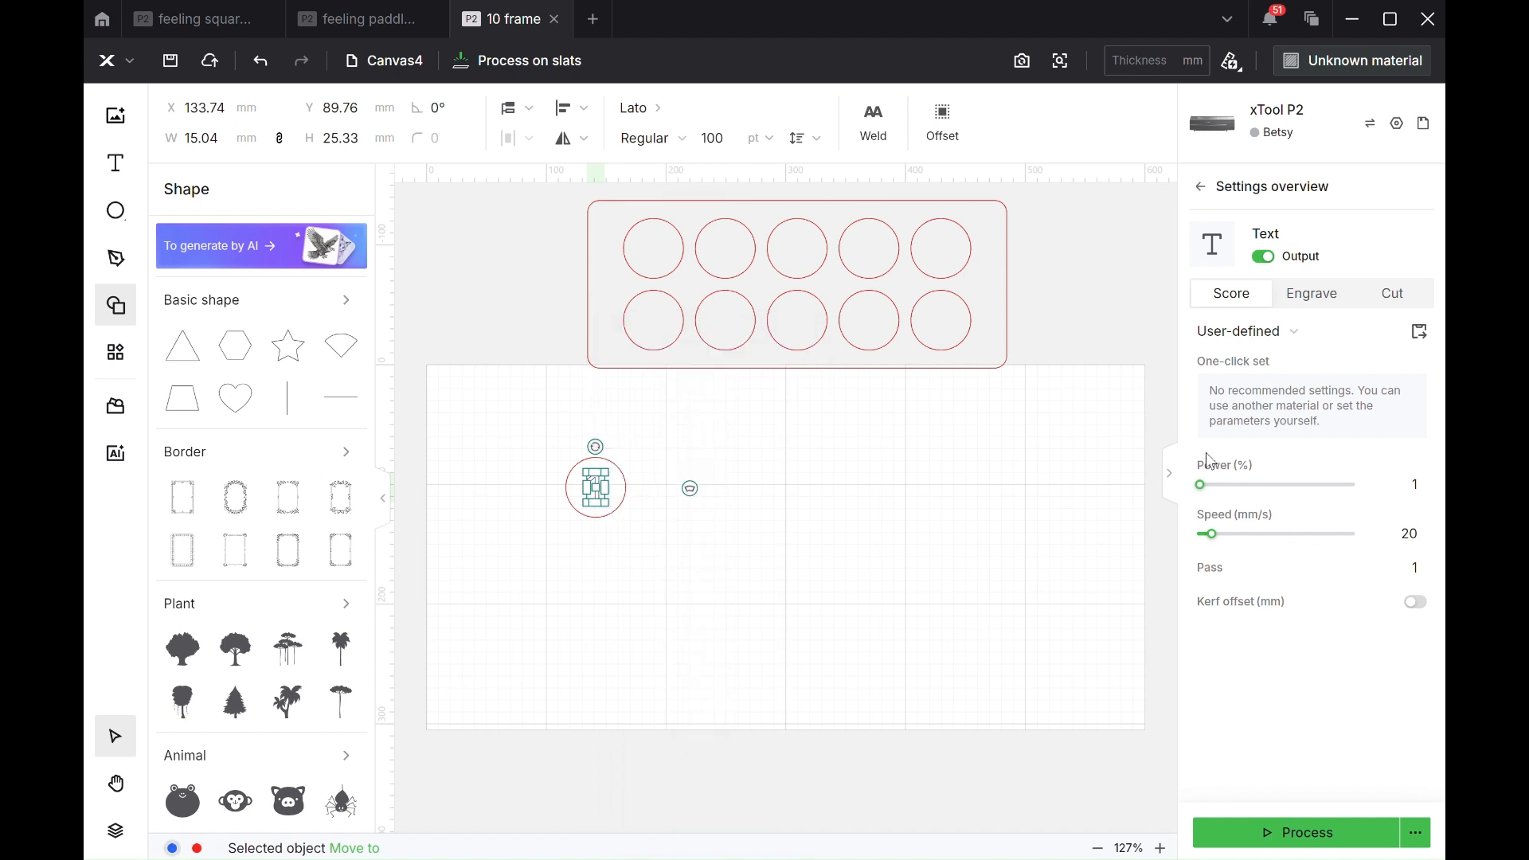
left_click(1326, 293)
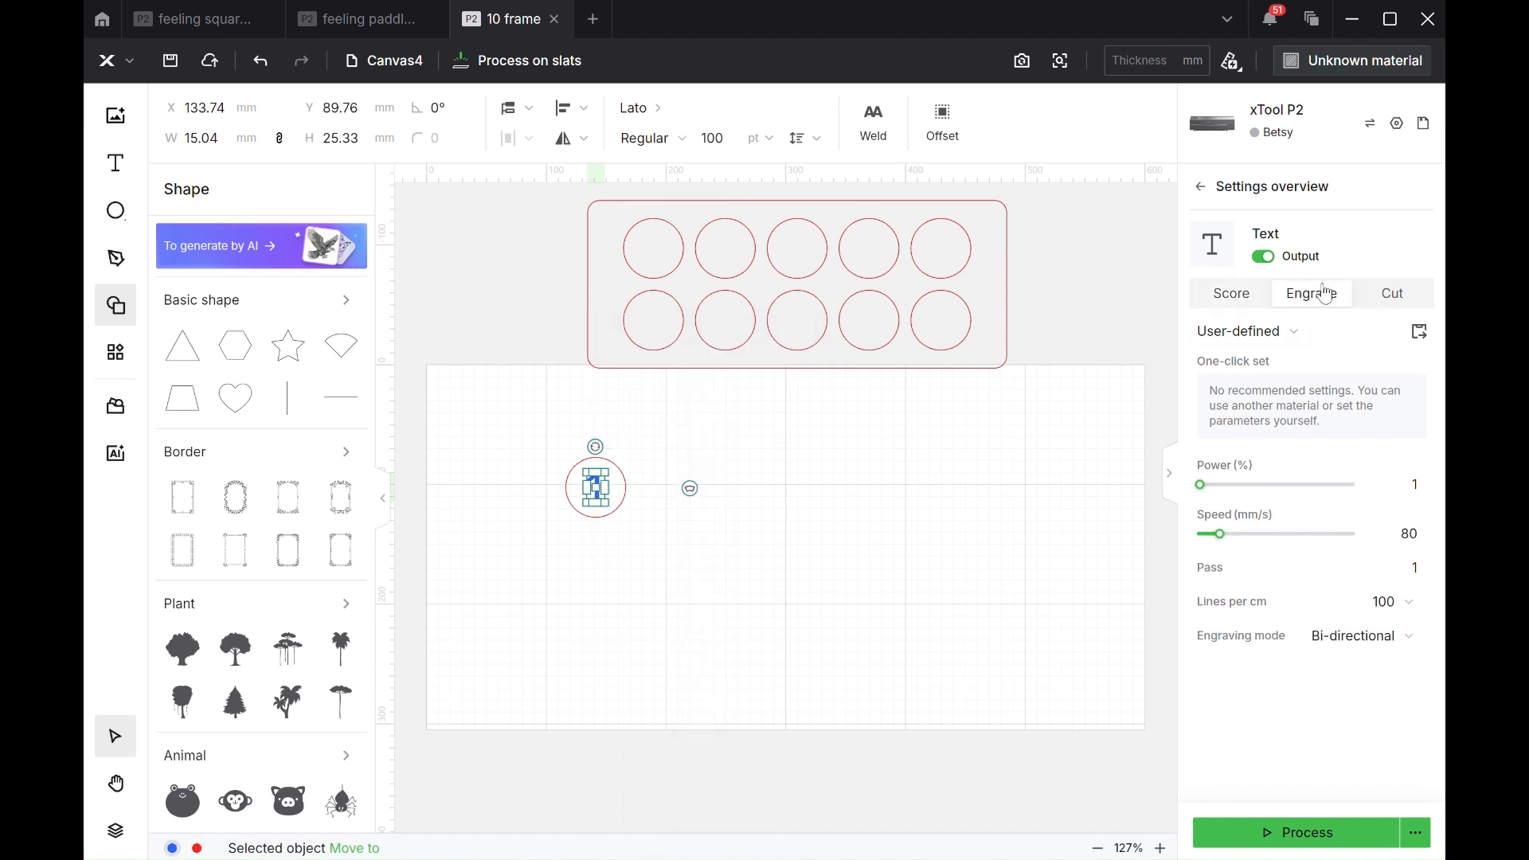
left_click(756, 577)
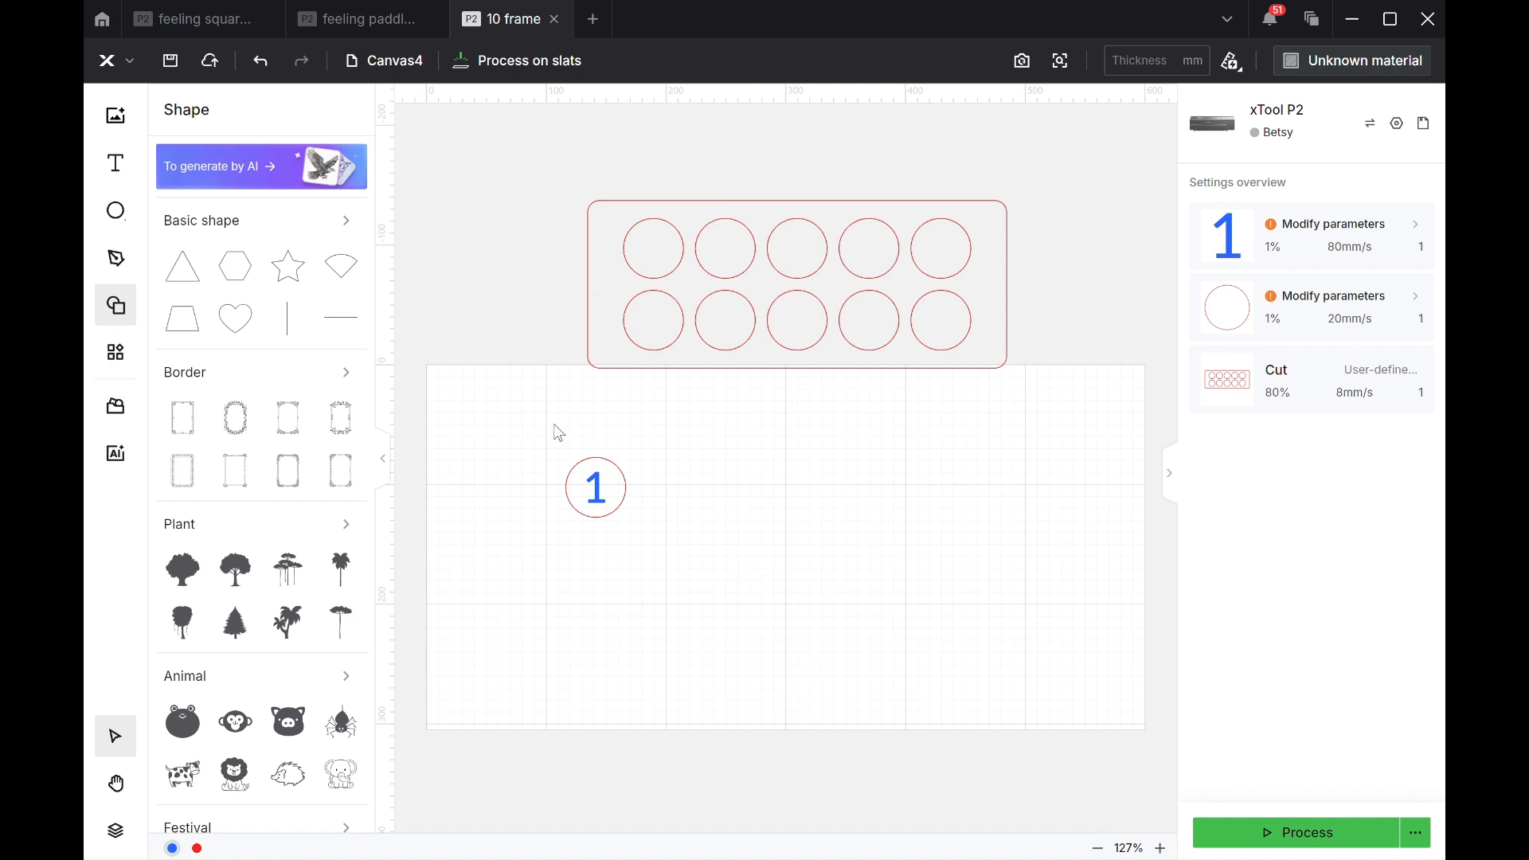
Create a grid array of the circle and its numeral with 5 columns, 2 rows and 10 mm spacing in both directions.
left_click_drag(555, 426, 660, 546)
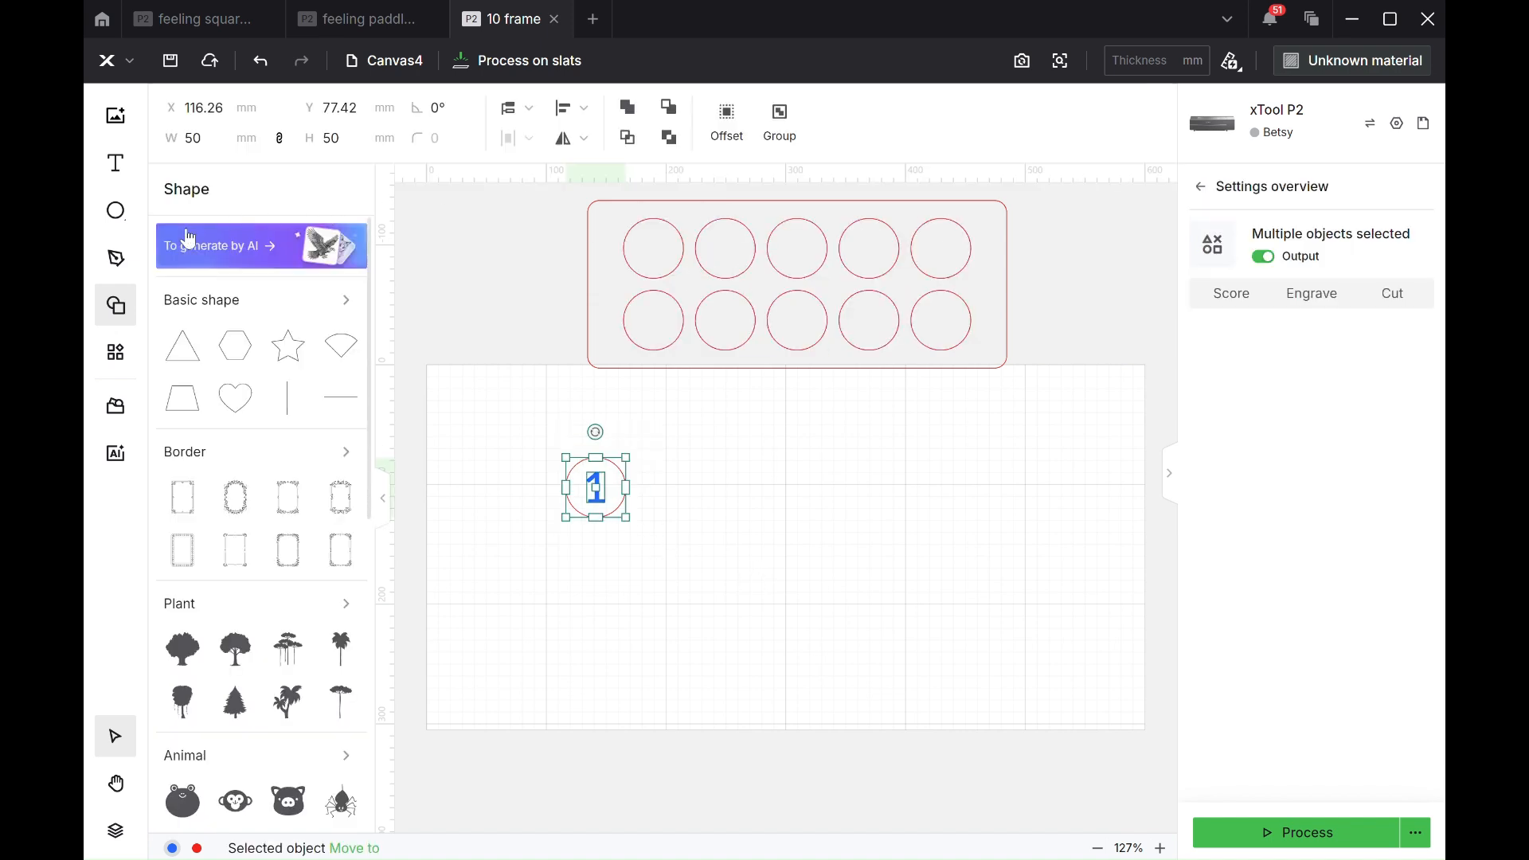
left_click(761, 469)
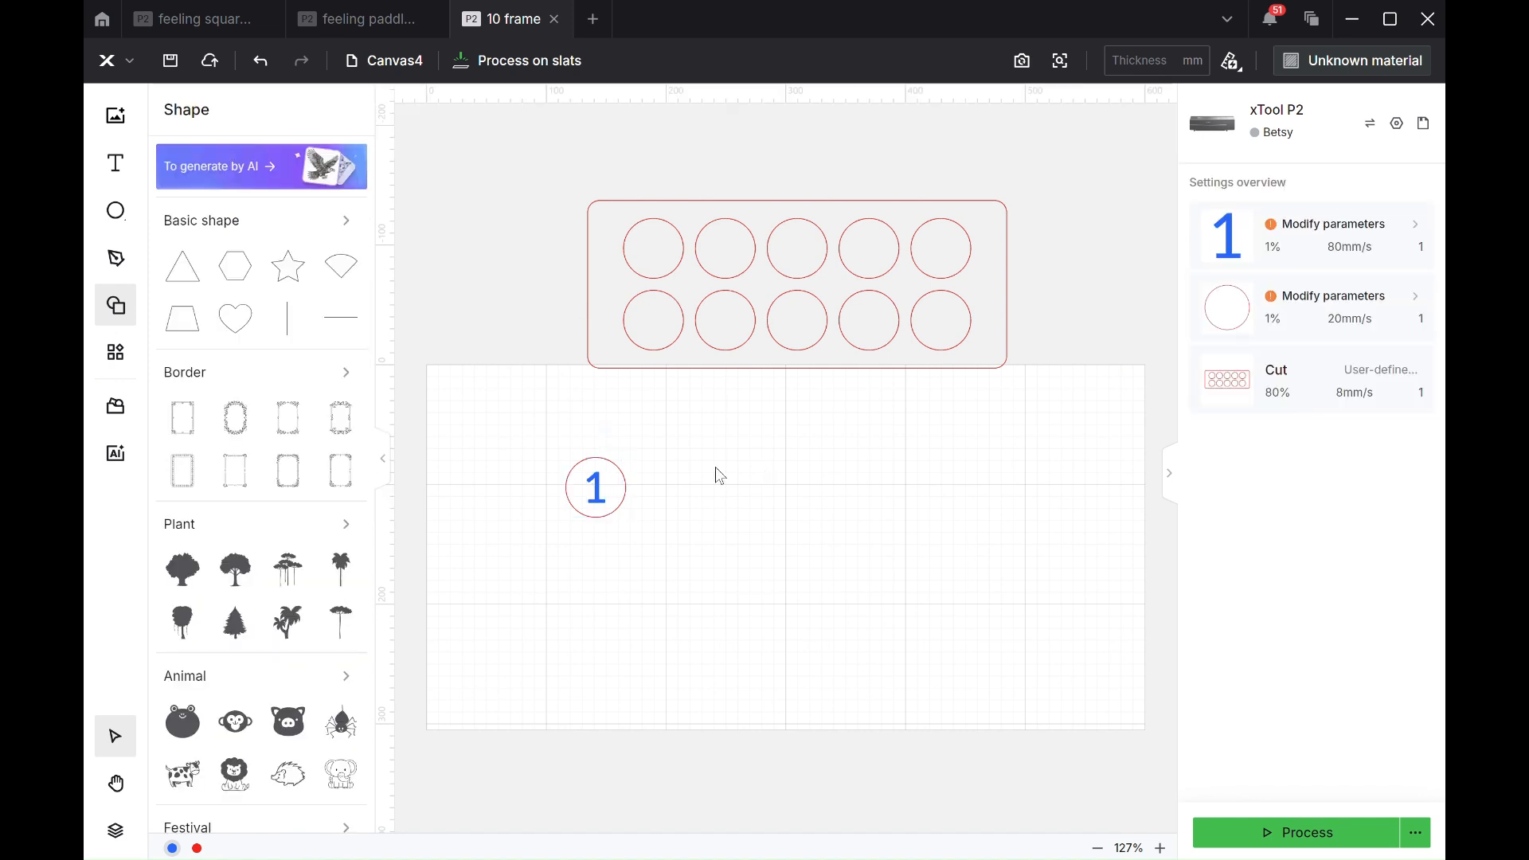
left_click_drag(546, 437, 688, 549)
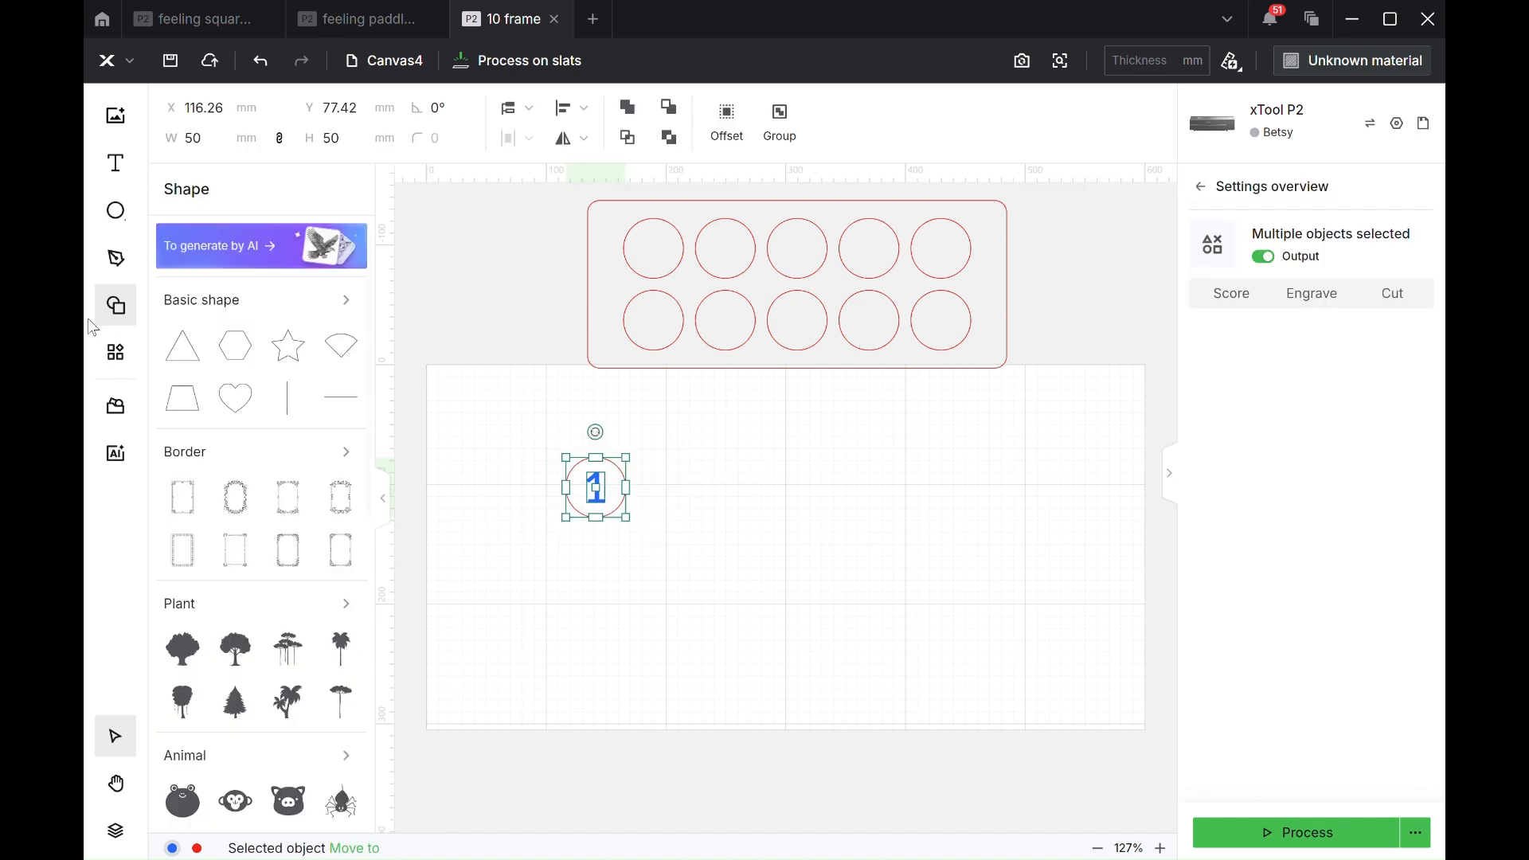
left_click(117, 354)
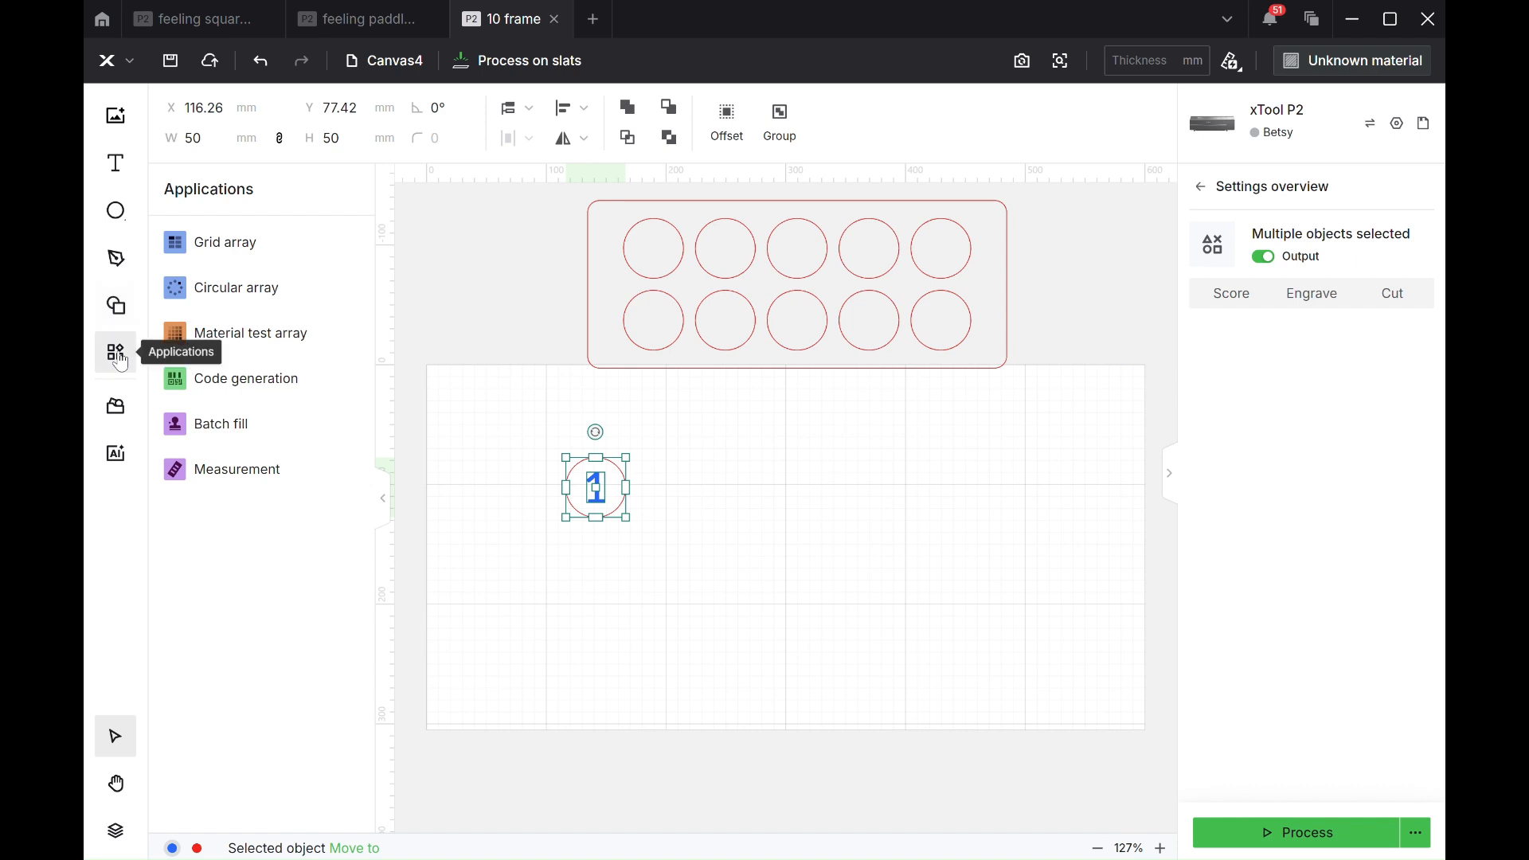
left_click(225, 239)
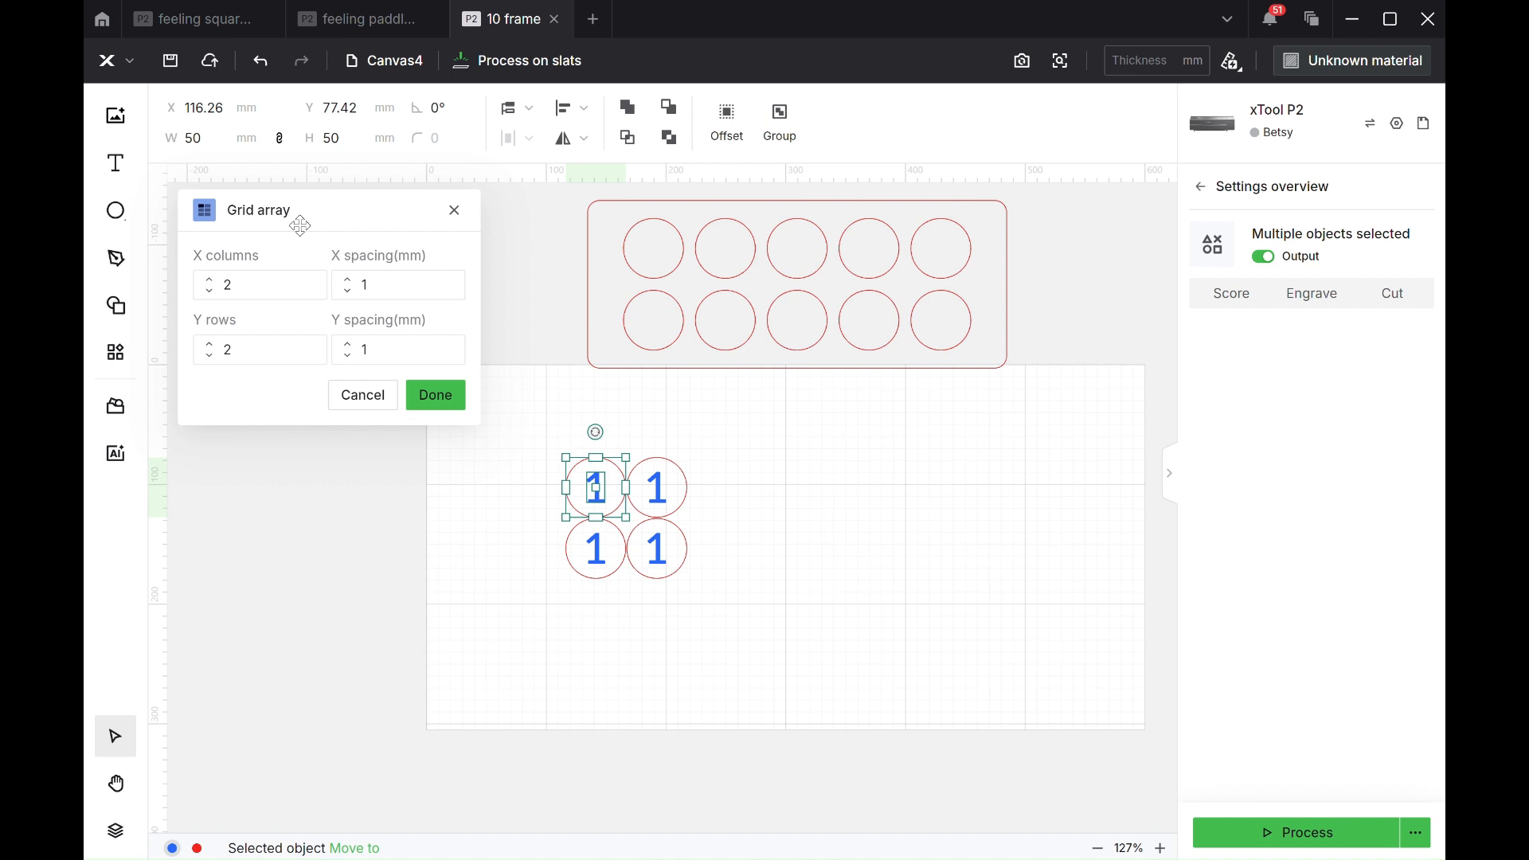
left_click(209, 280)
left_click(208, 280)
left_click(209, 280)
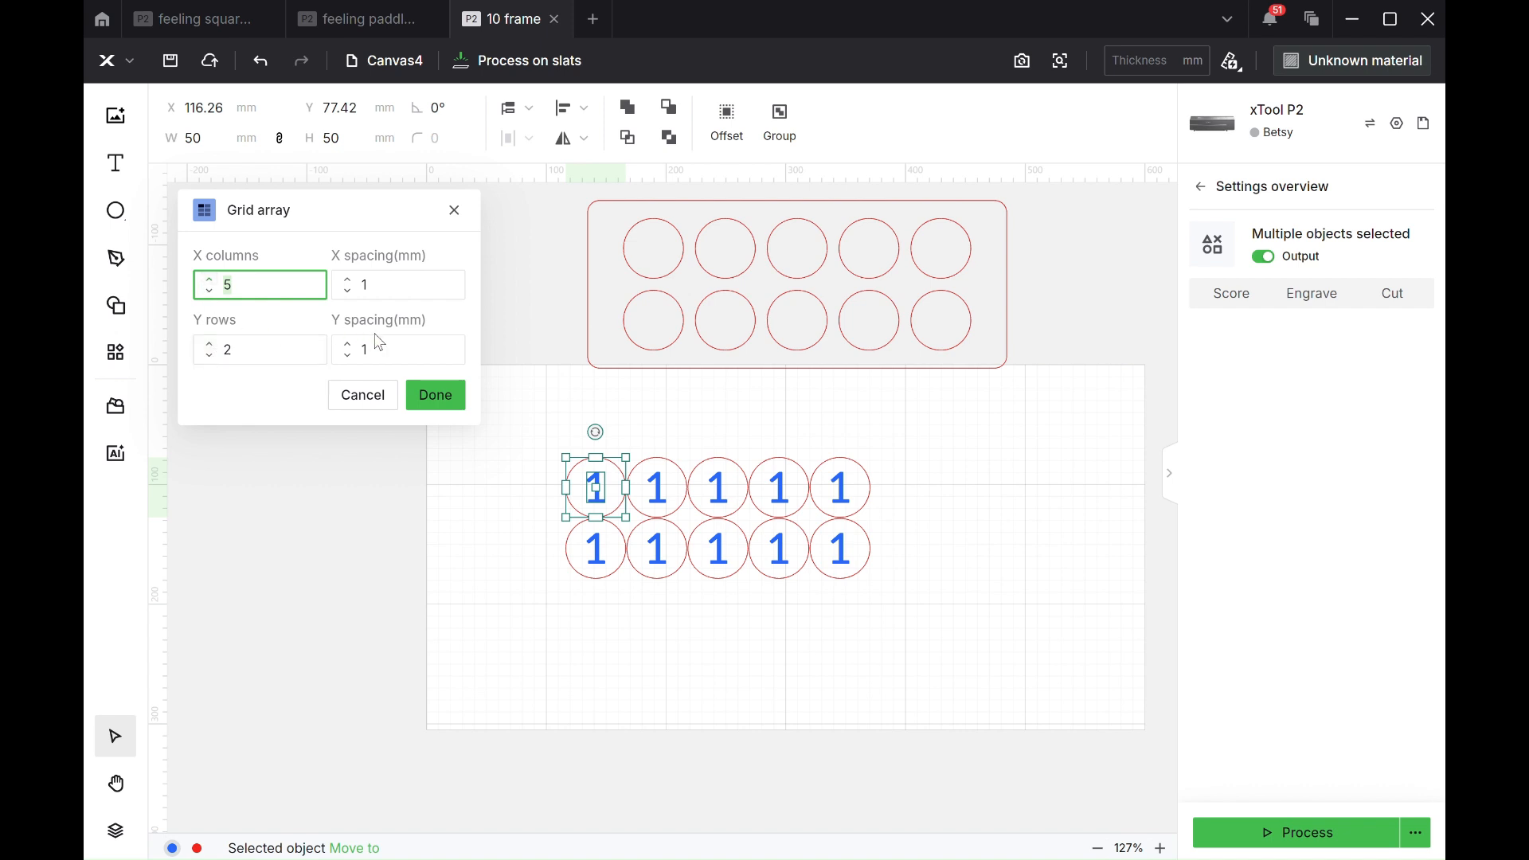
left_click(372, 285)
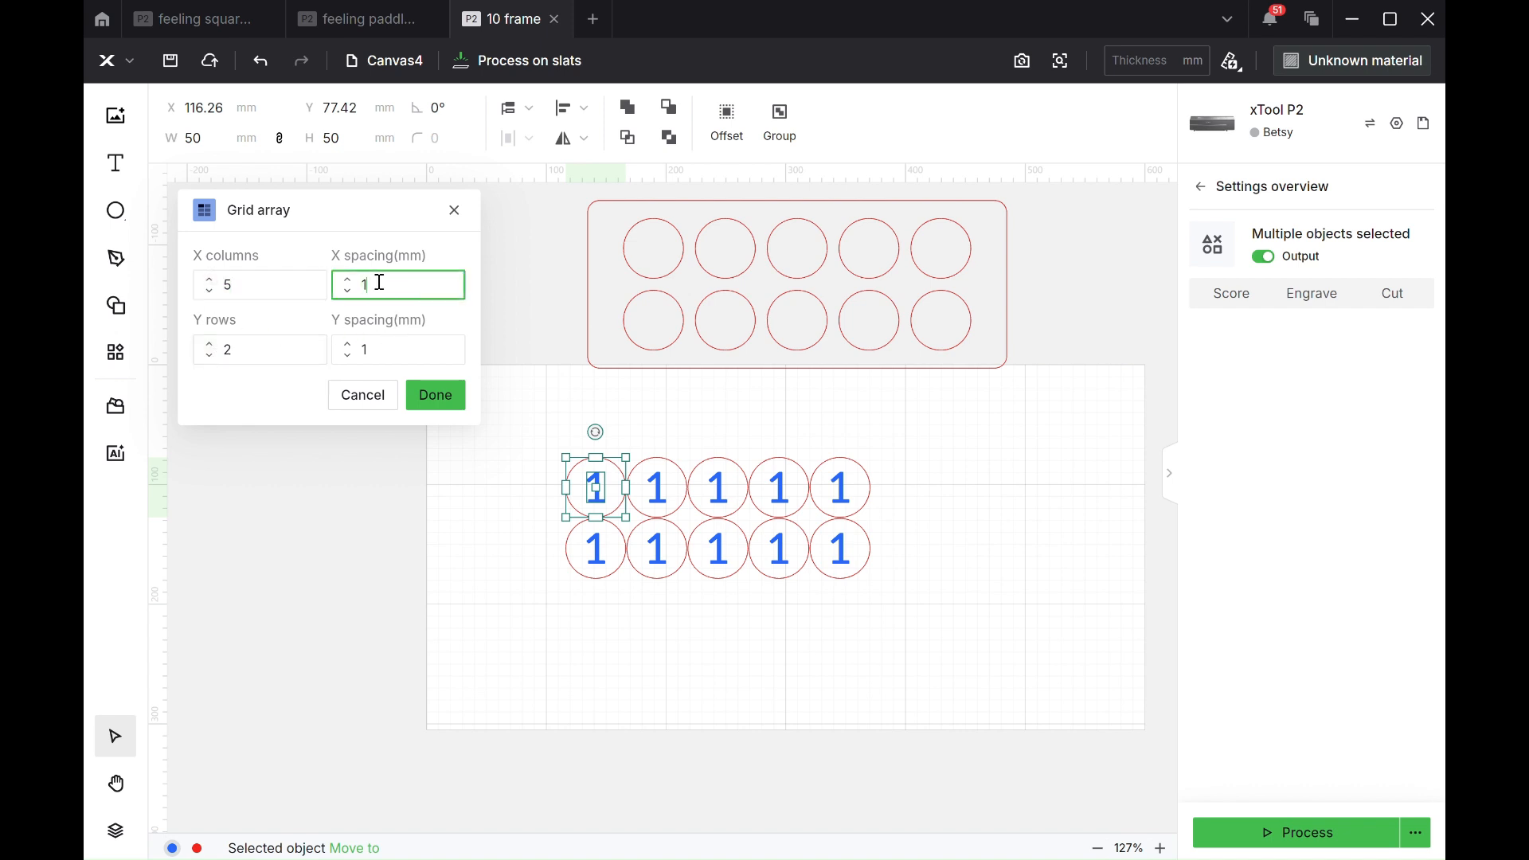
type("10")
left_click(411, 340)
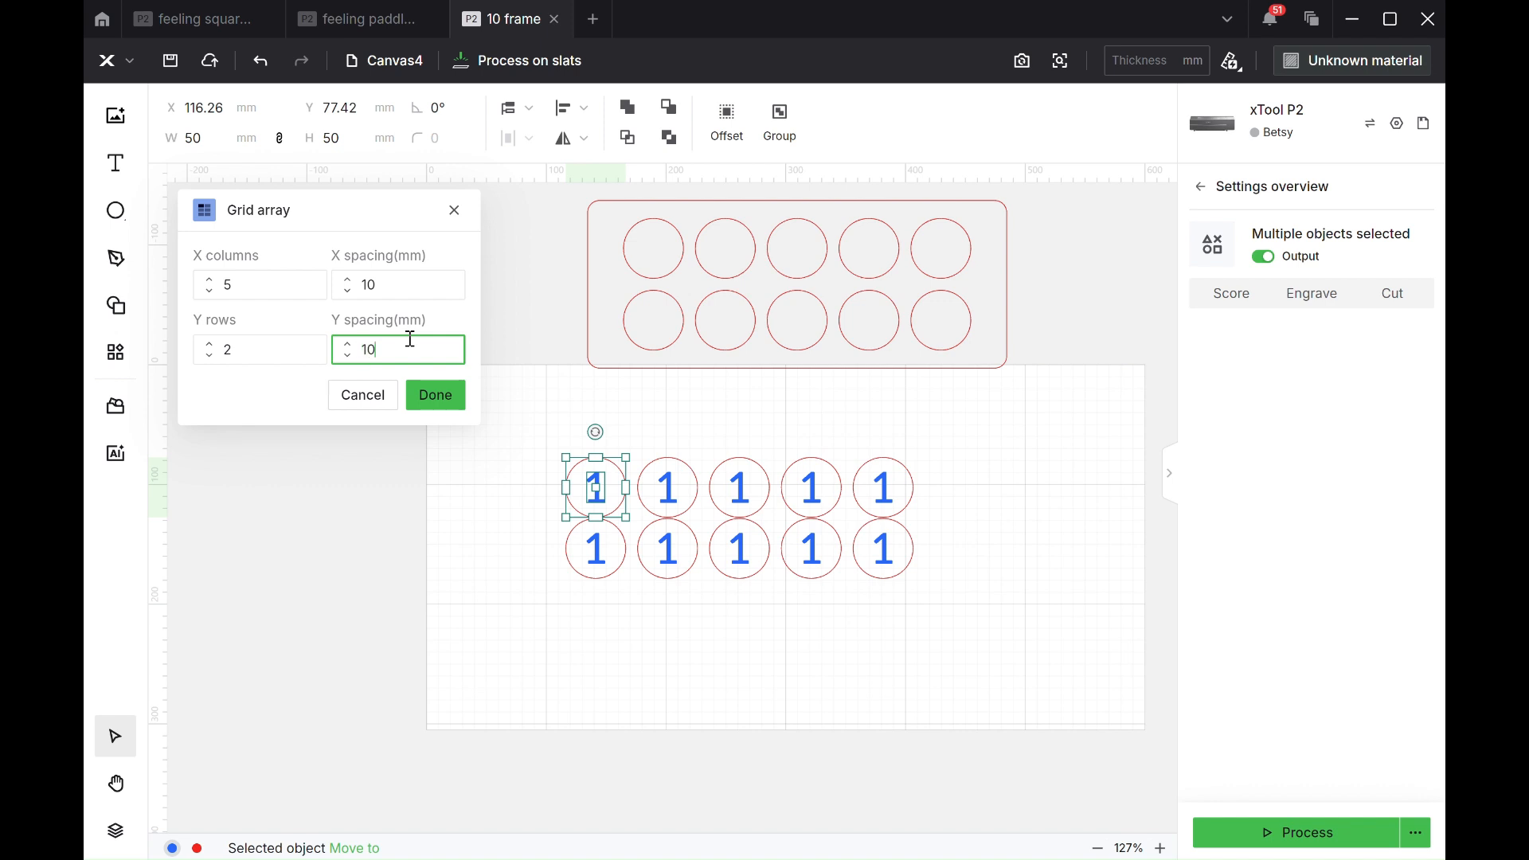
left_click(436, 395)
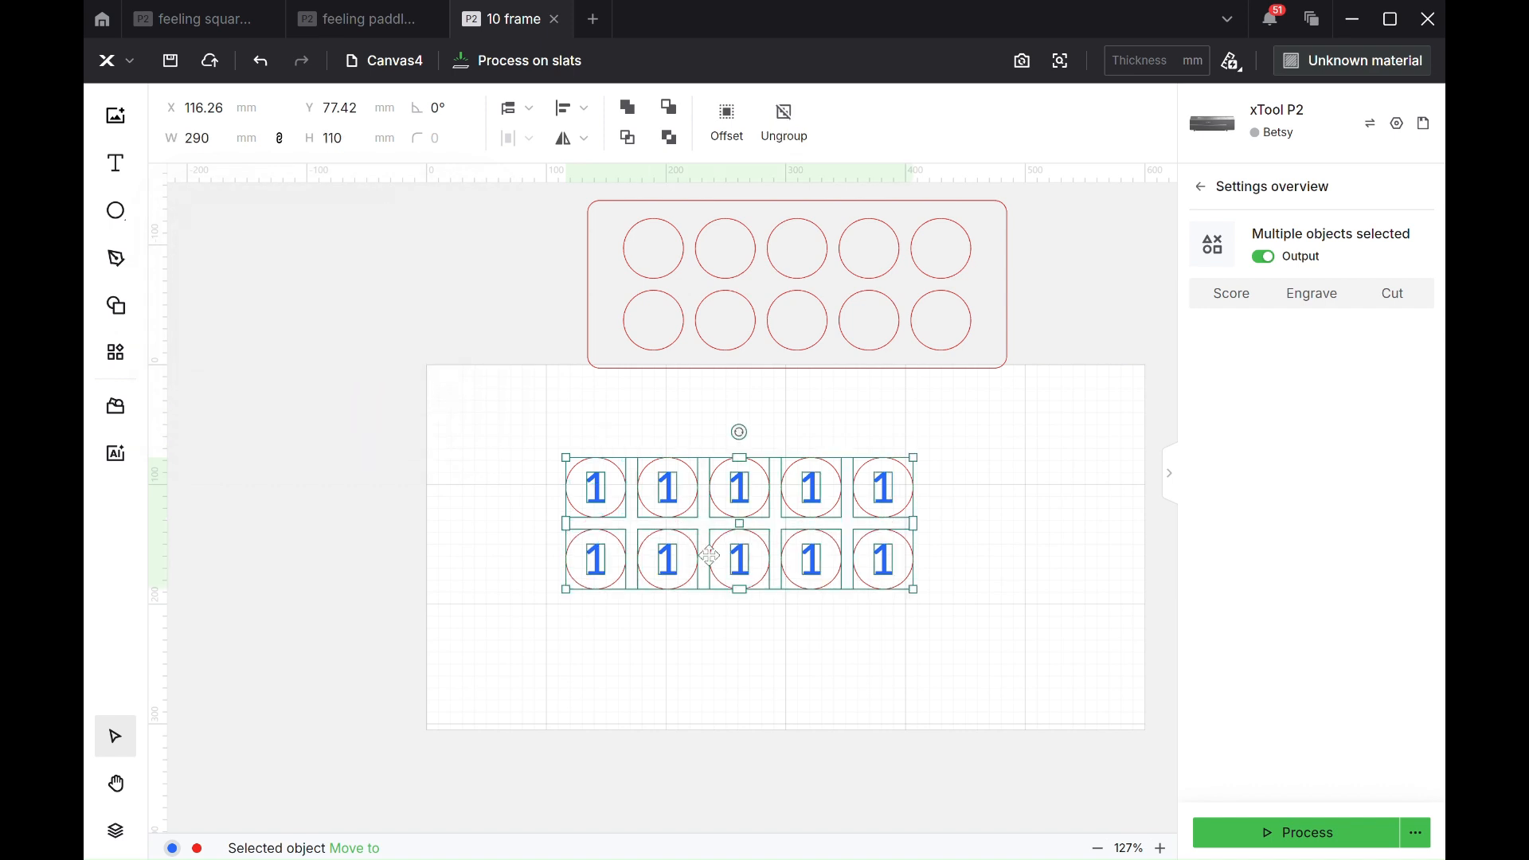
left_click(685, 413)
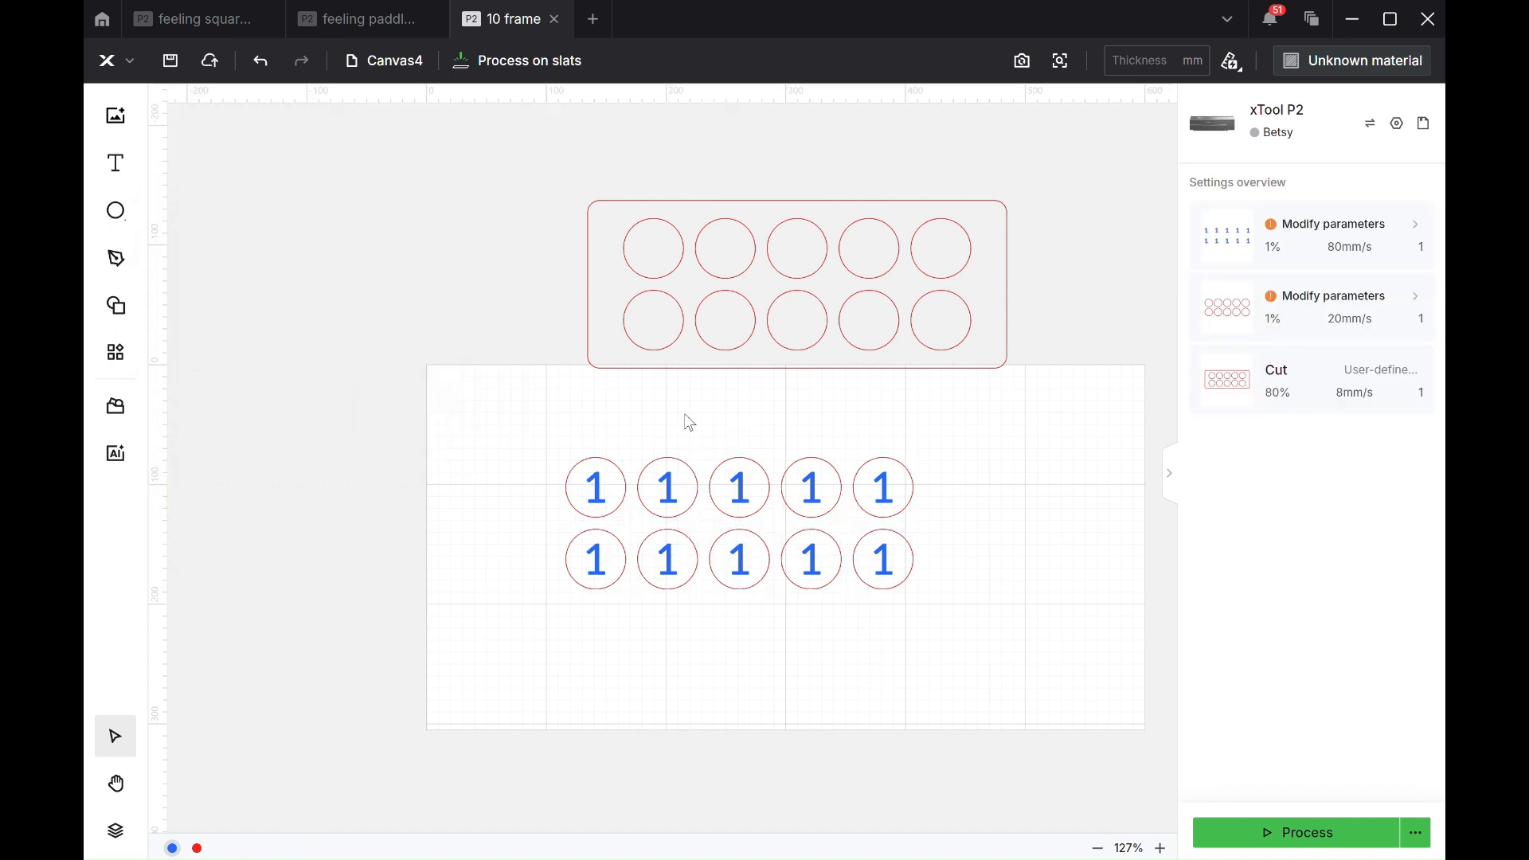
Move the array of numbered circles to about X 102 mm, Y 119 mm and ungroup it.
left_click(672, 494)
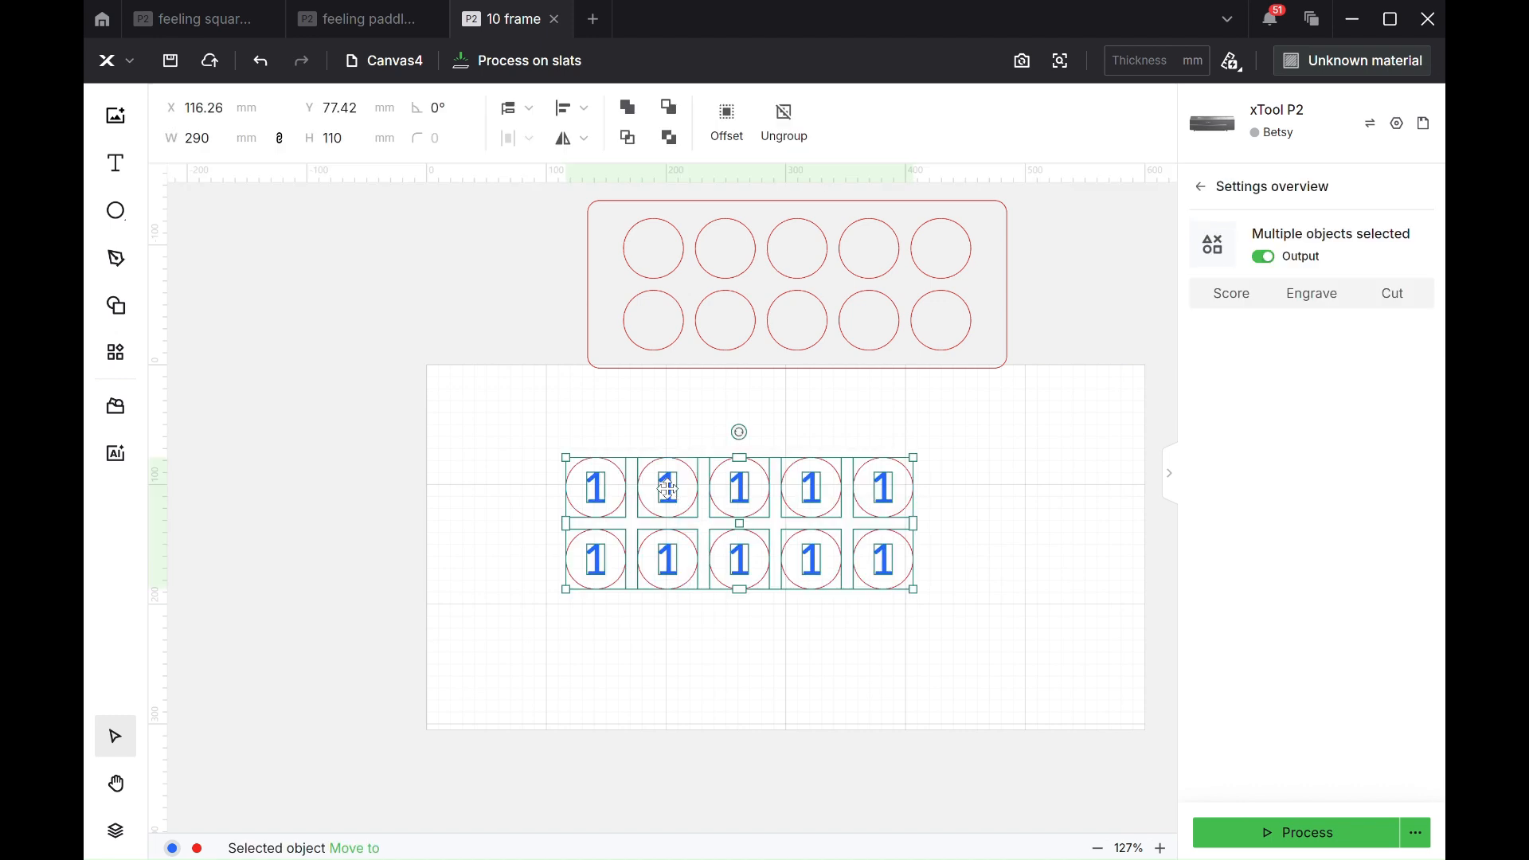
left_click(527, 550)
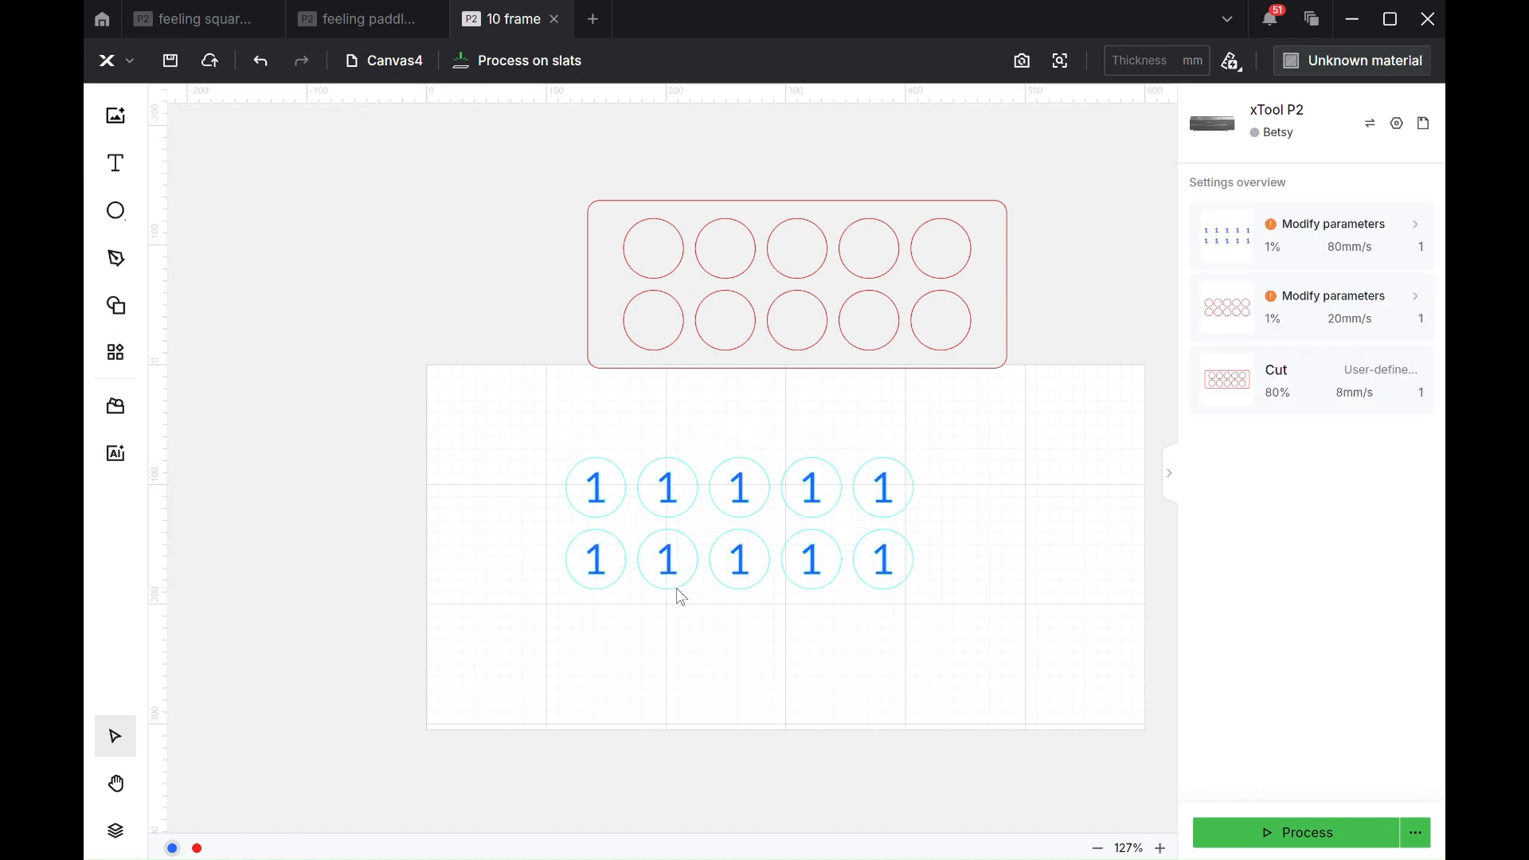
left_click(669, 491)
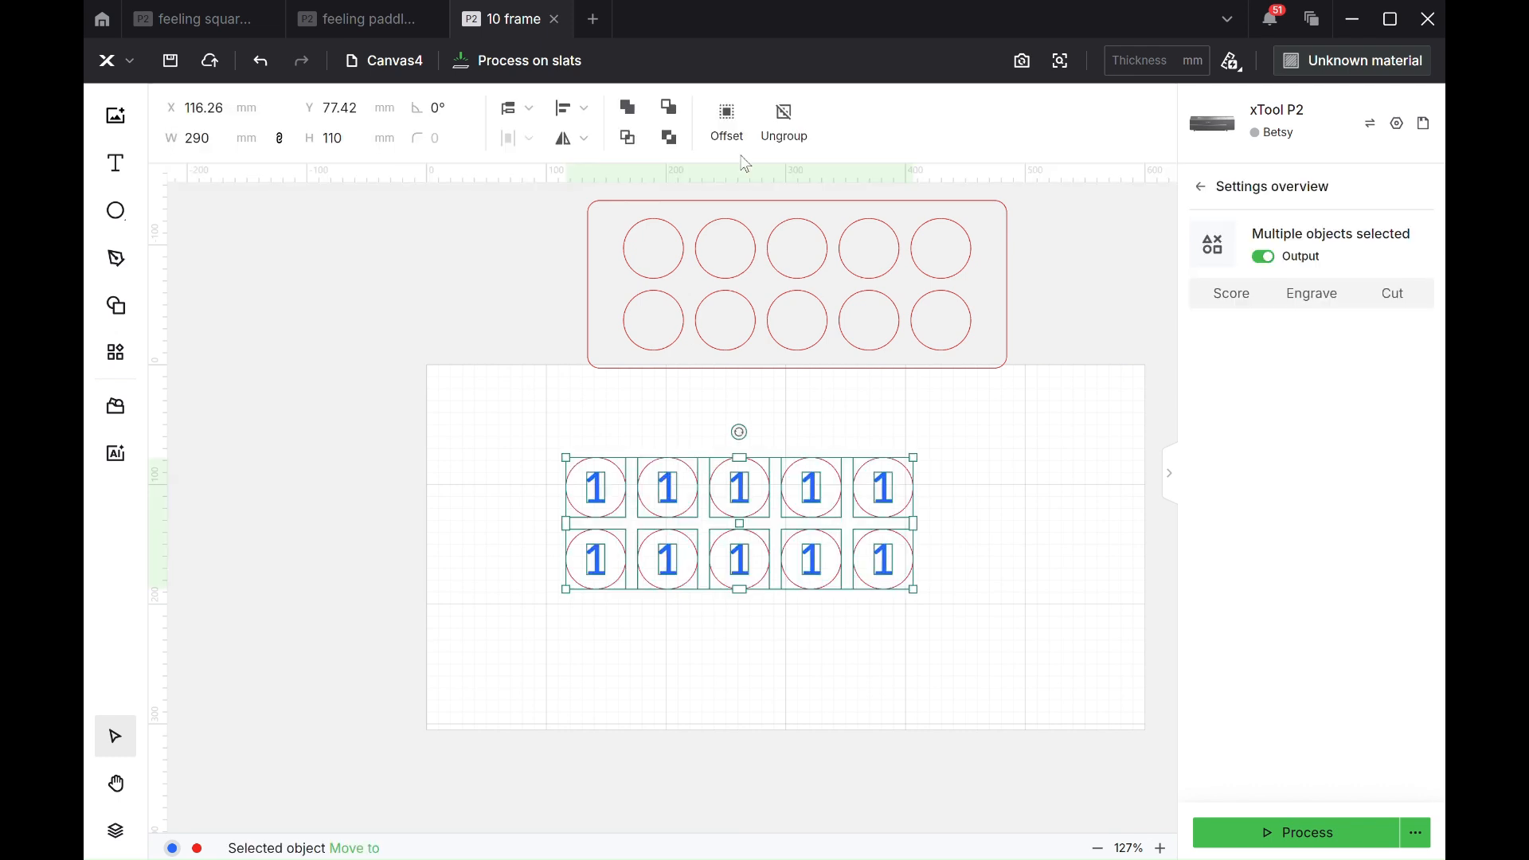
left_click_drag(754, 497, 737, 547)
left_click(785, 120)
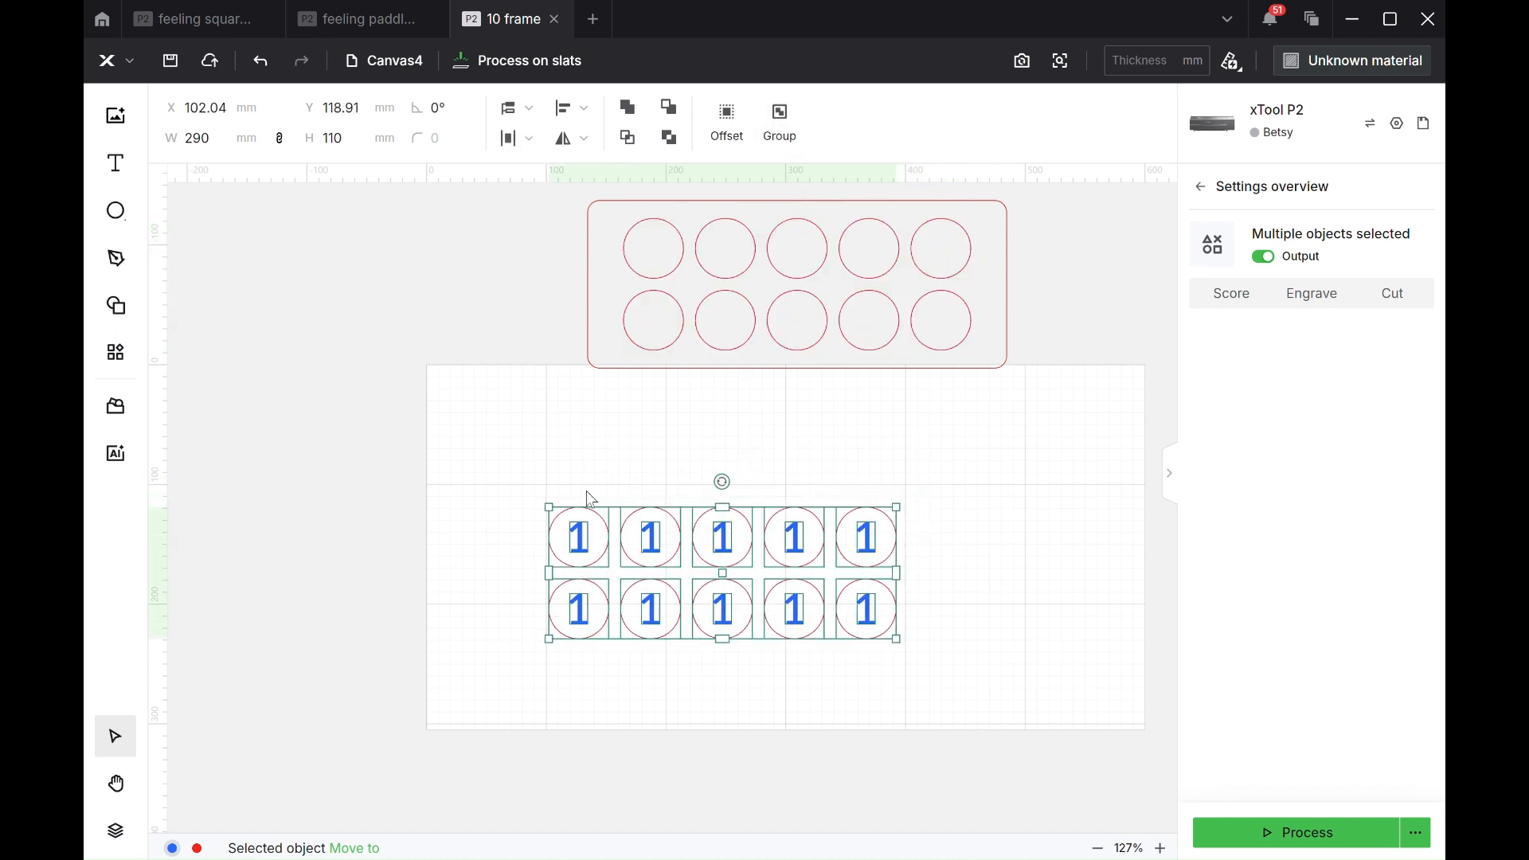
left_click(591, 498)
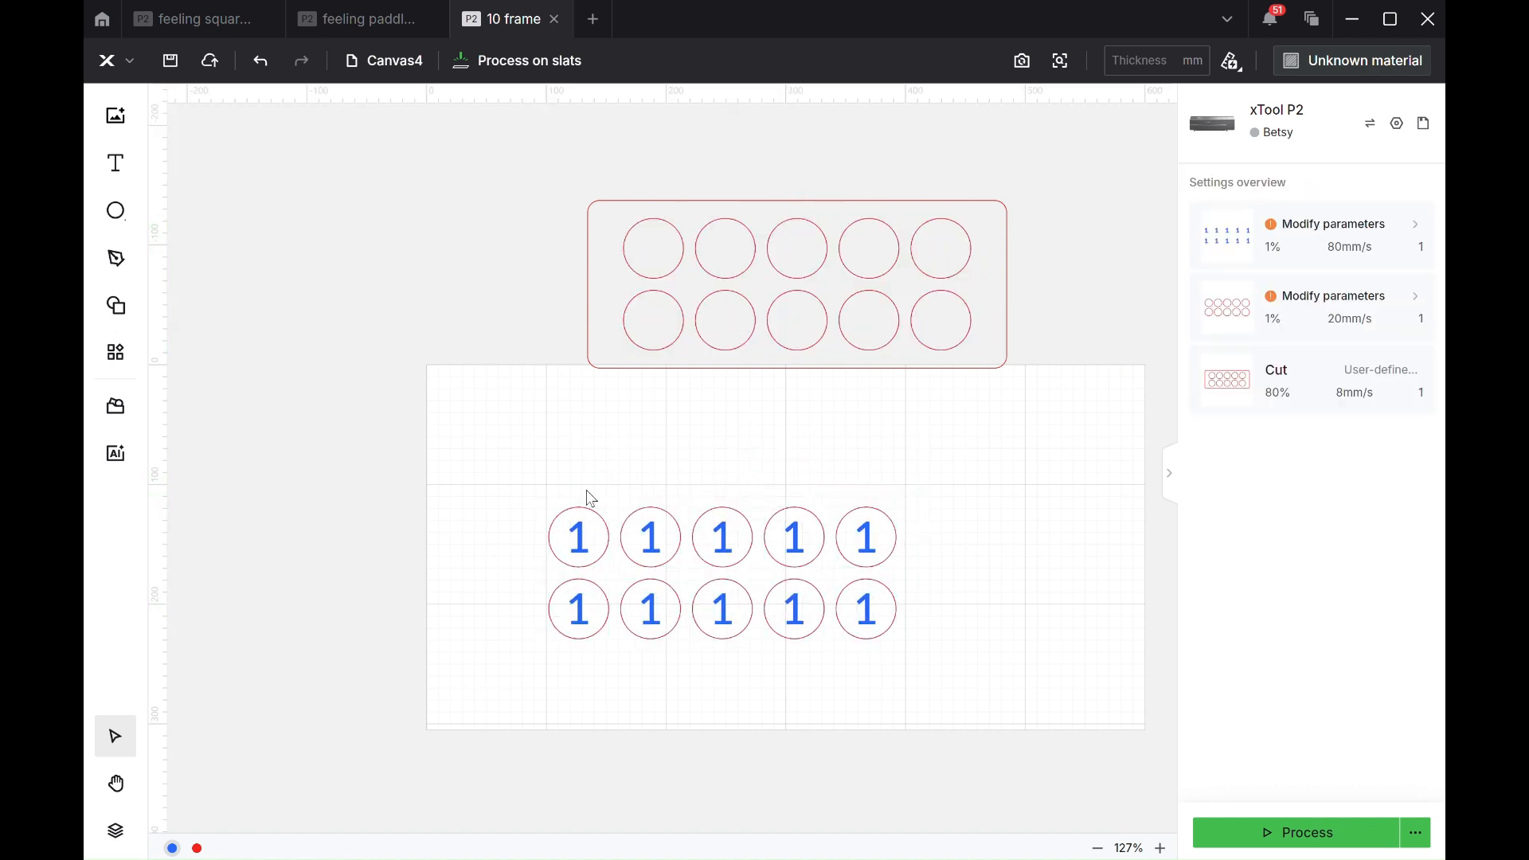
Change the numeral in the second circle of the array's upper row to 2.
left_click(652, 546)
double_click(651, 540)
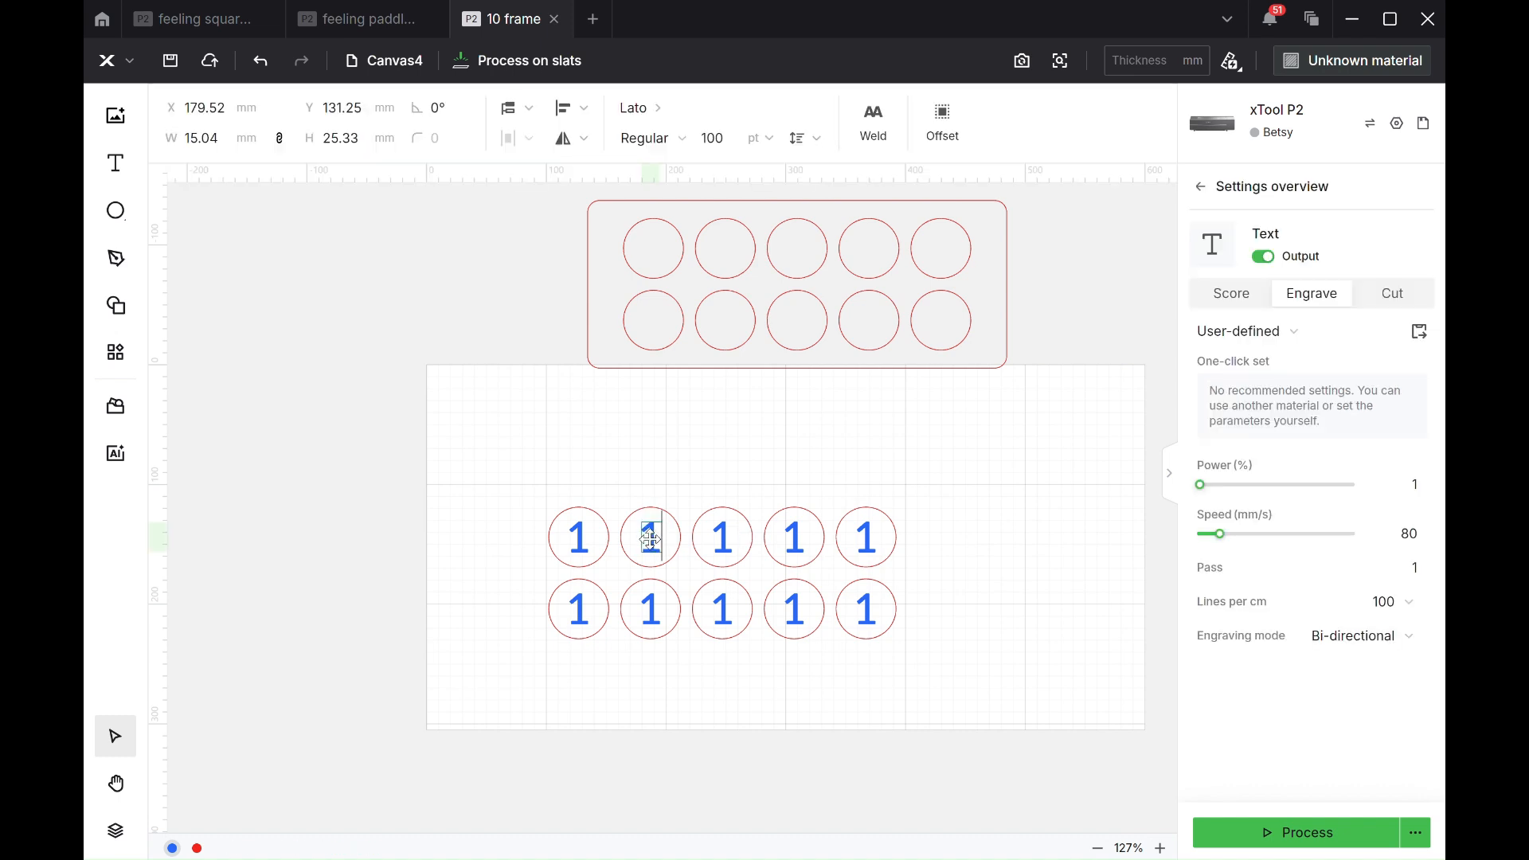
type("2")
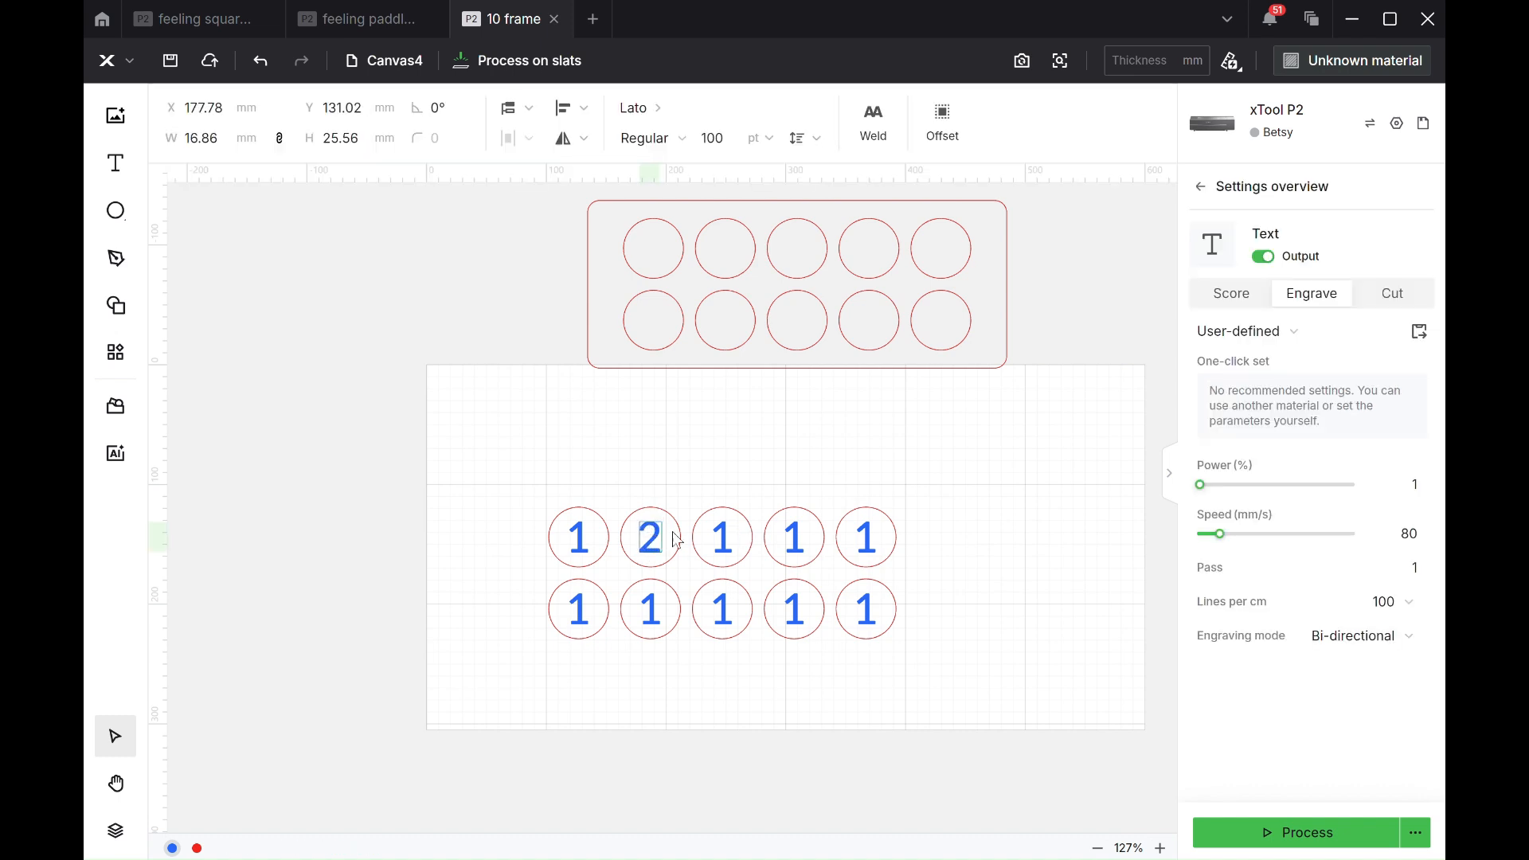
Change the numerals in the third and fourth circles of the array's upper row to 3 and 4.
double_click(727, 542)
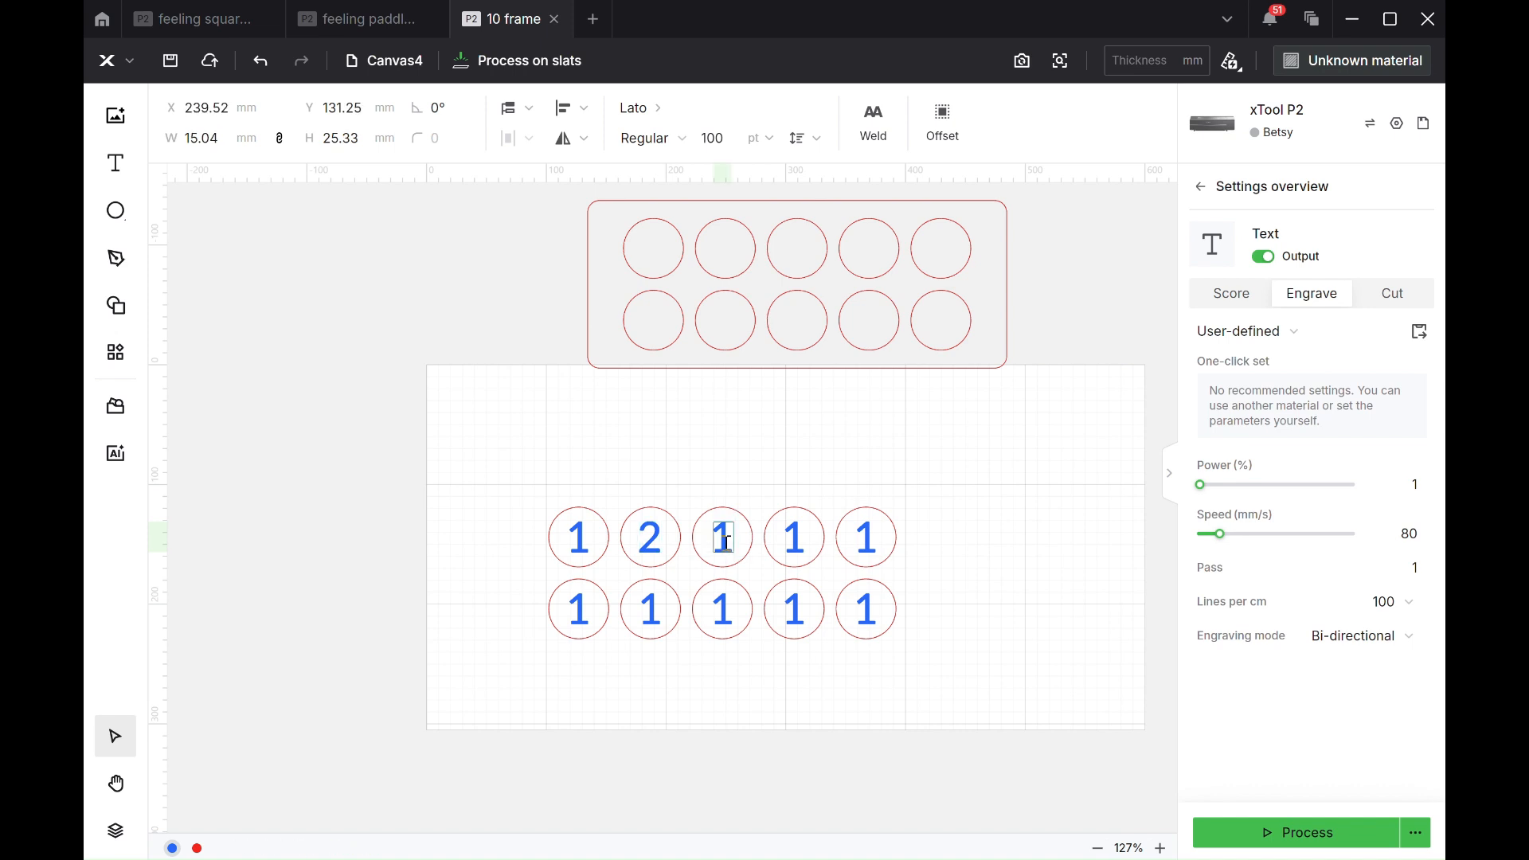
type("3")
key("Escape")
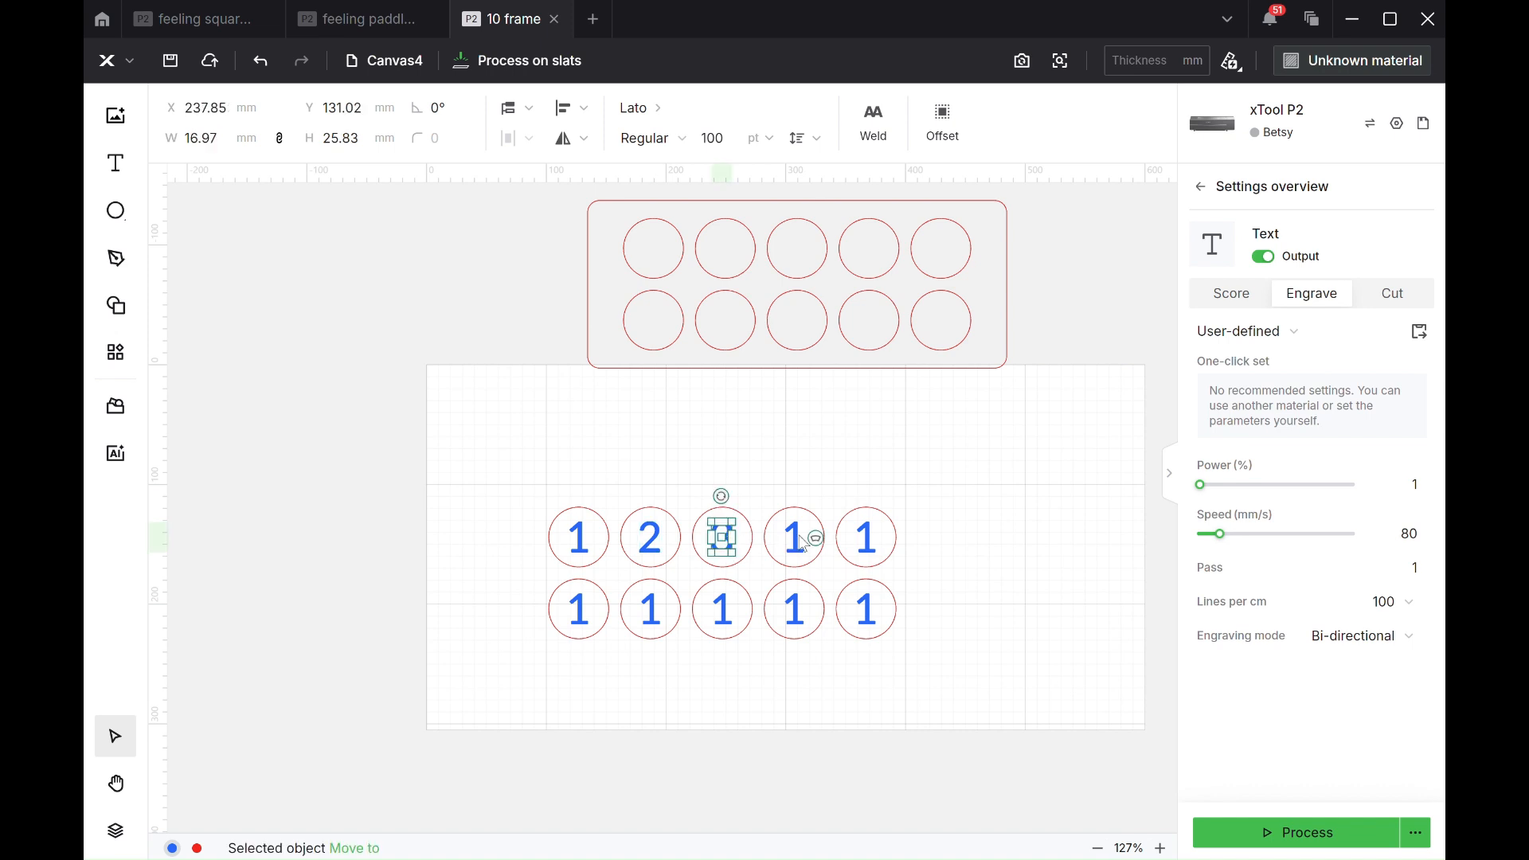
left_click(794, 539)
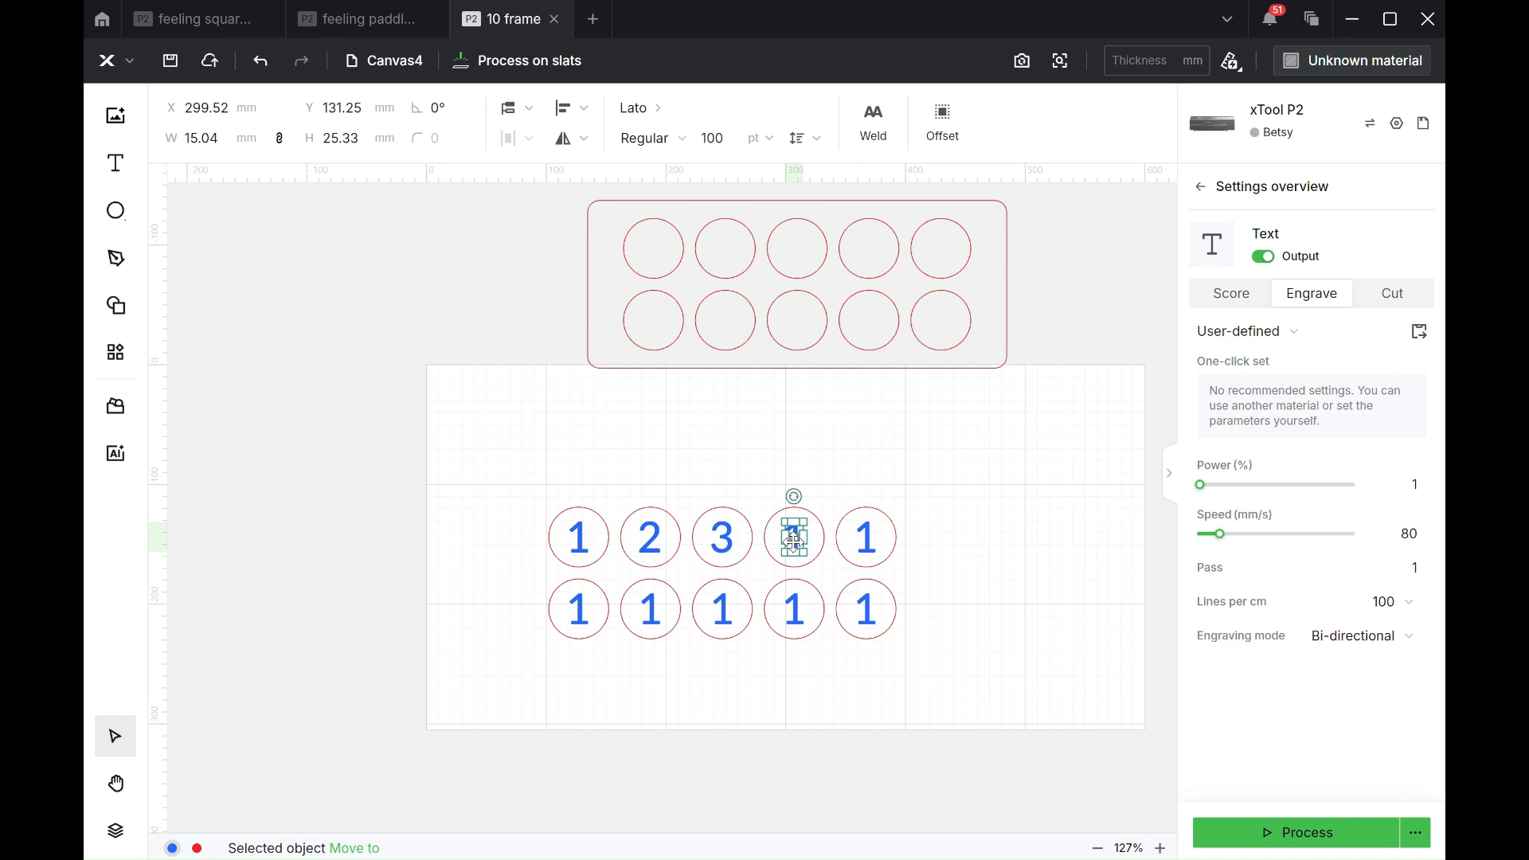
double_click(795, 541)
key("BackSpace")
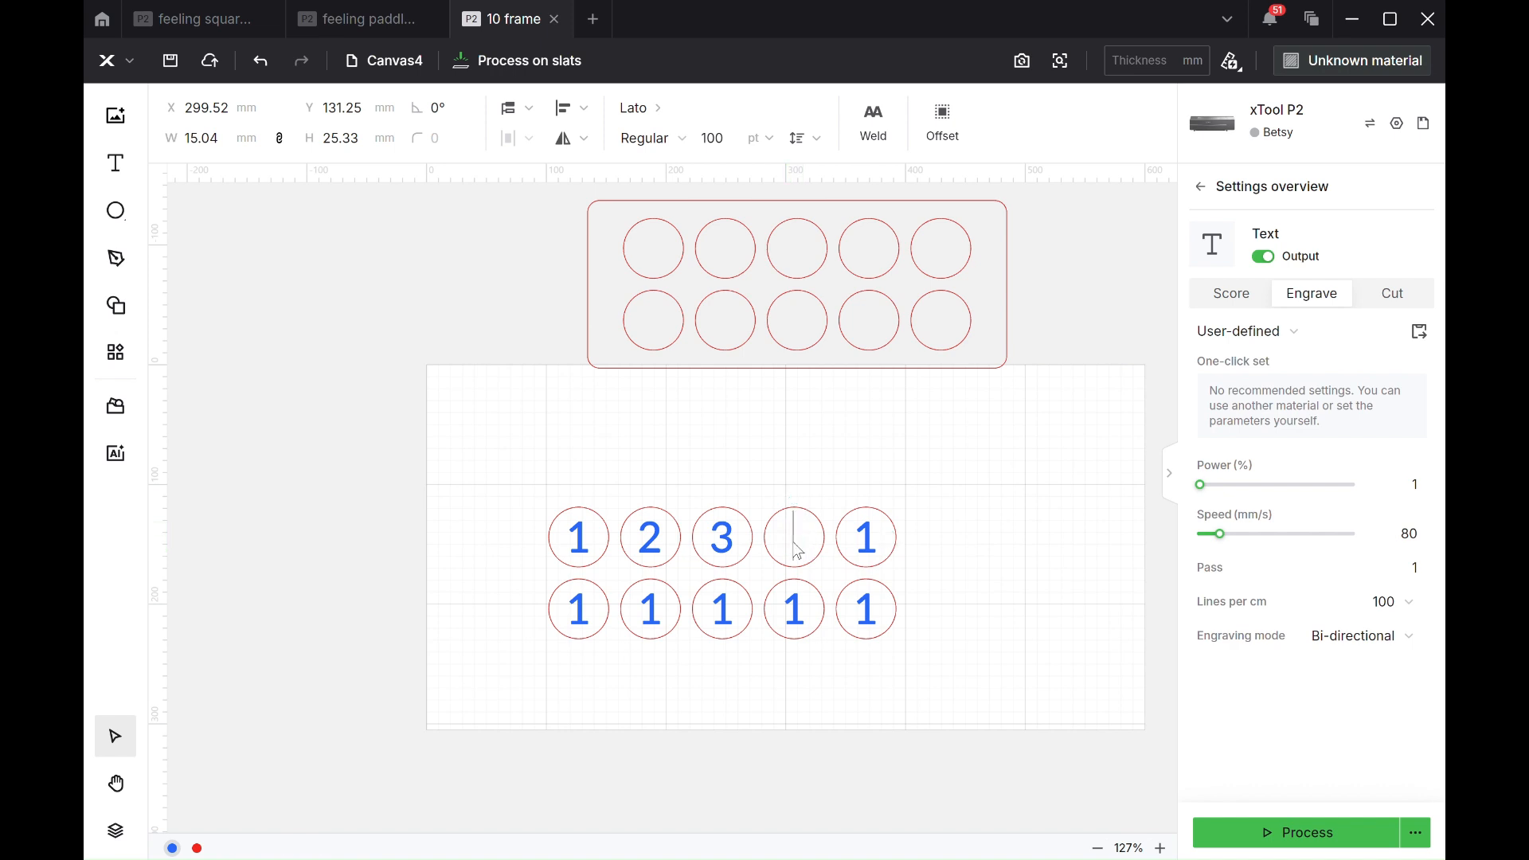
type("4")
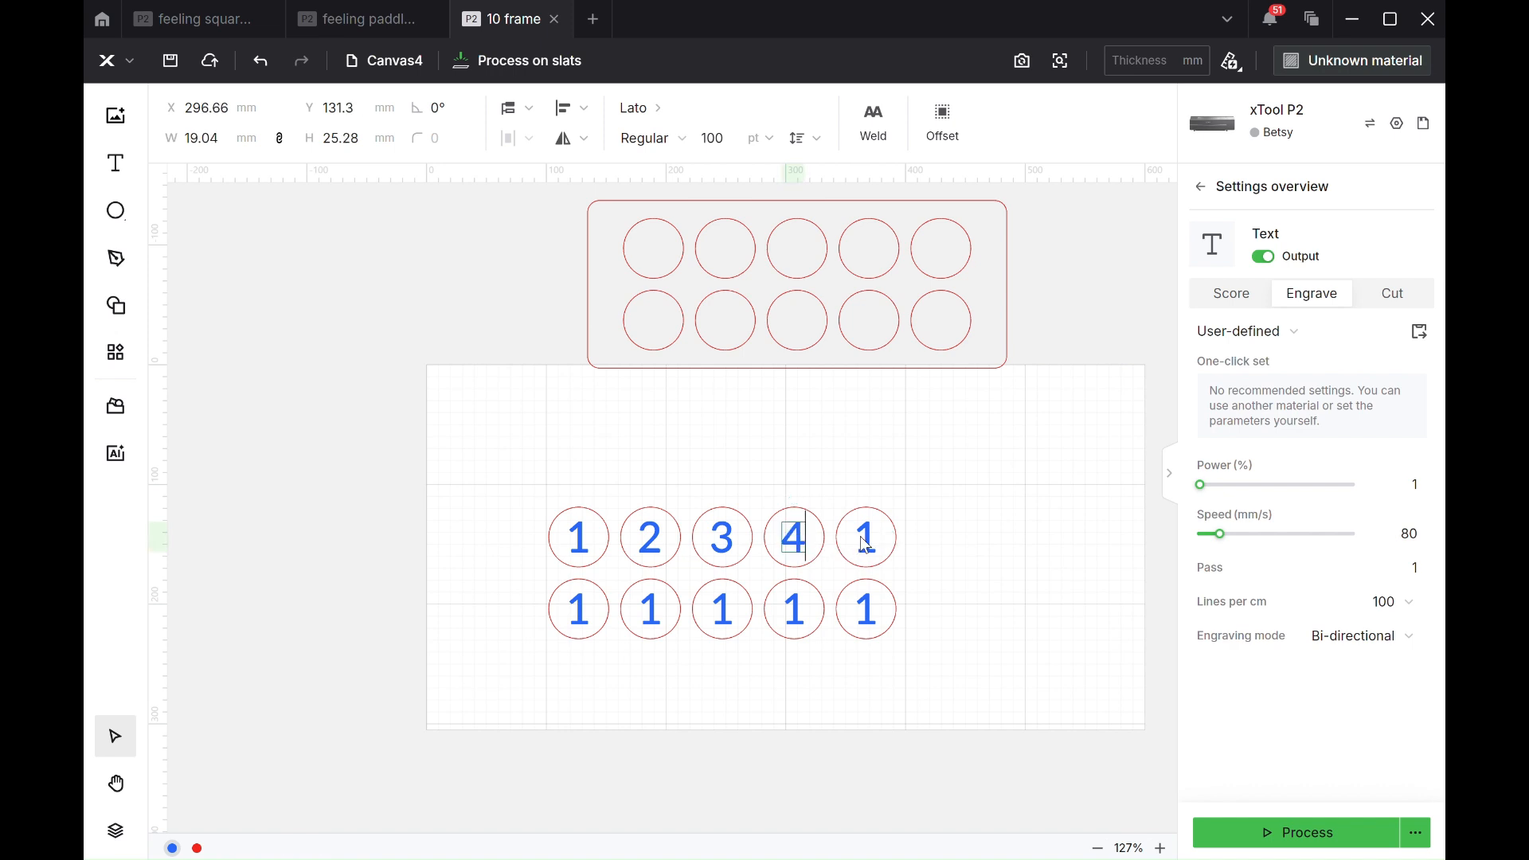
Change the upper row's fifth numeral to 5 and the lower row's first numeral to 6.
left_click(866, 543)
double_click(867, 540)
type("5")
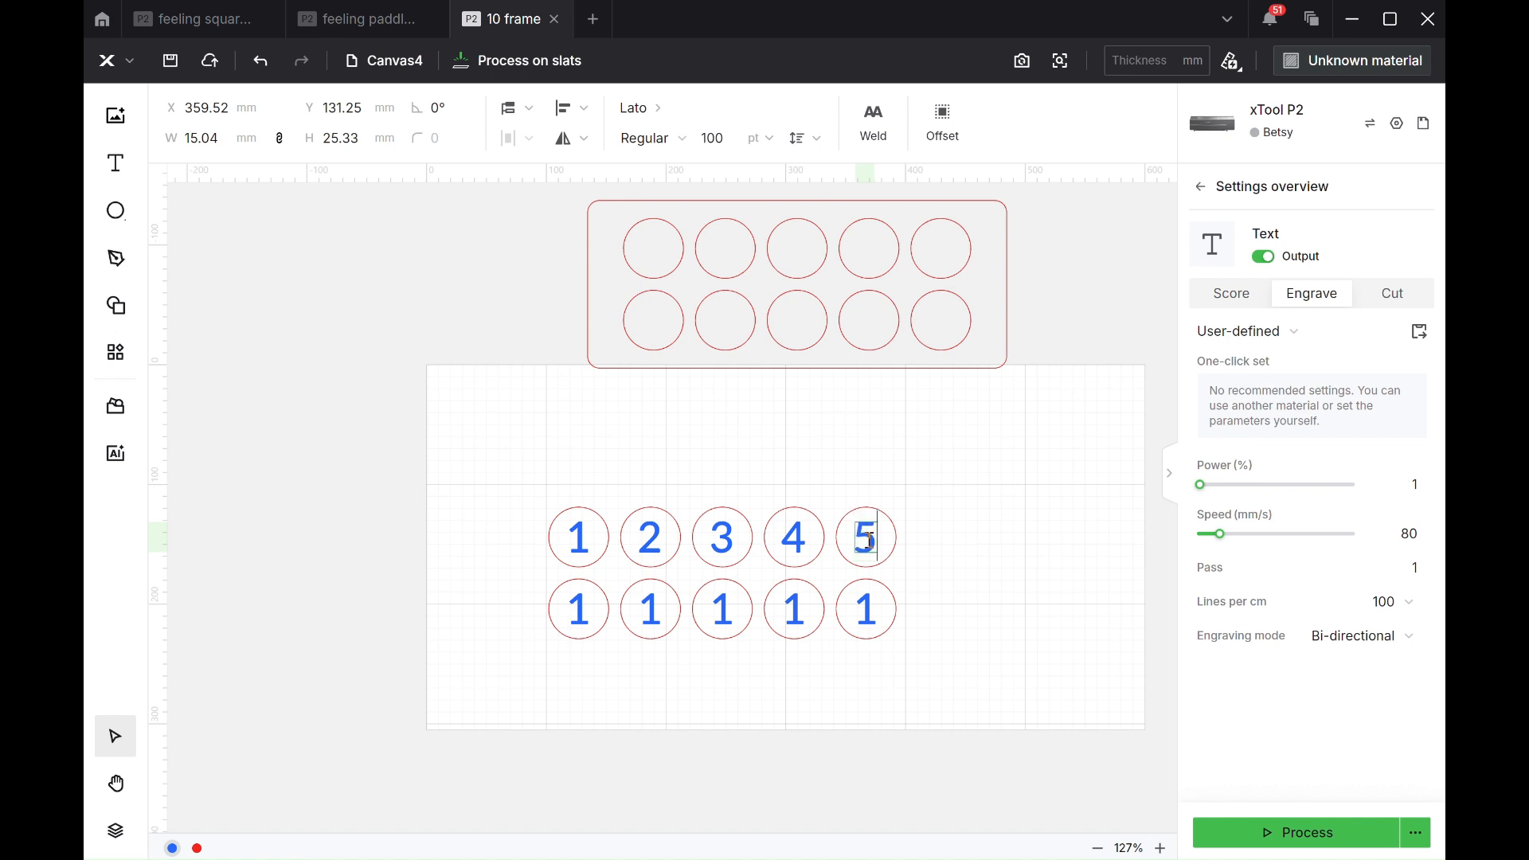
left_click(586, 616)
double_click(580, 611)
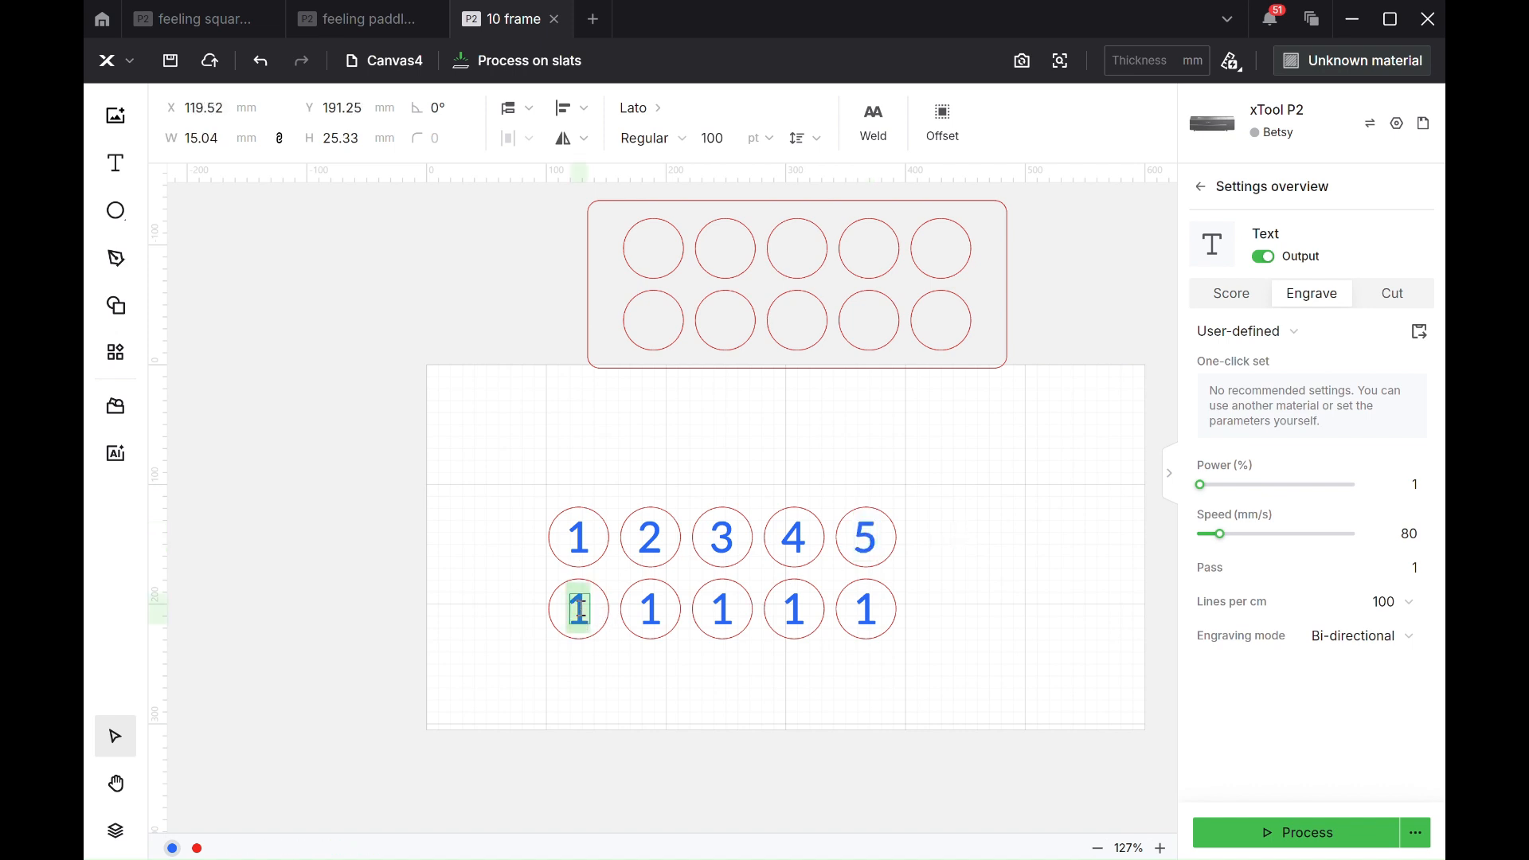
type("6")
Change the numerals in the second and third circles of the lower row to 7 and 8.
left_click(651, 610)
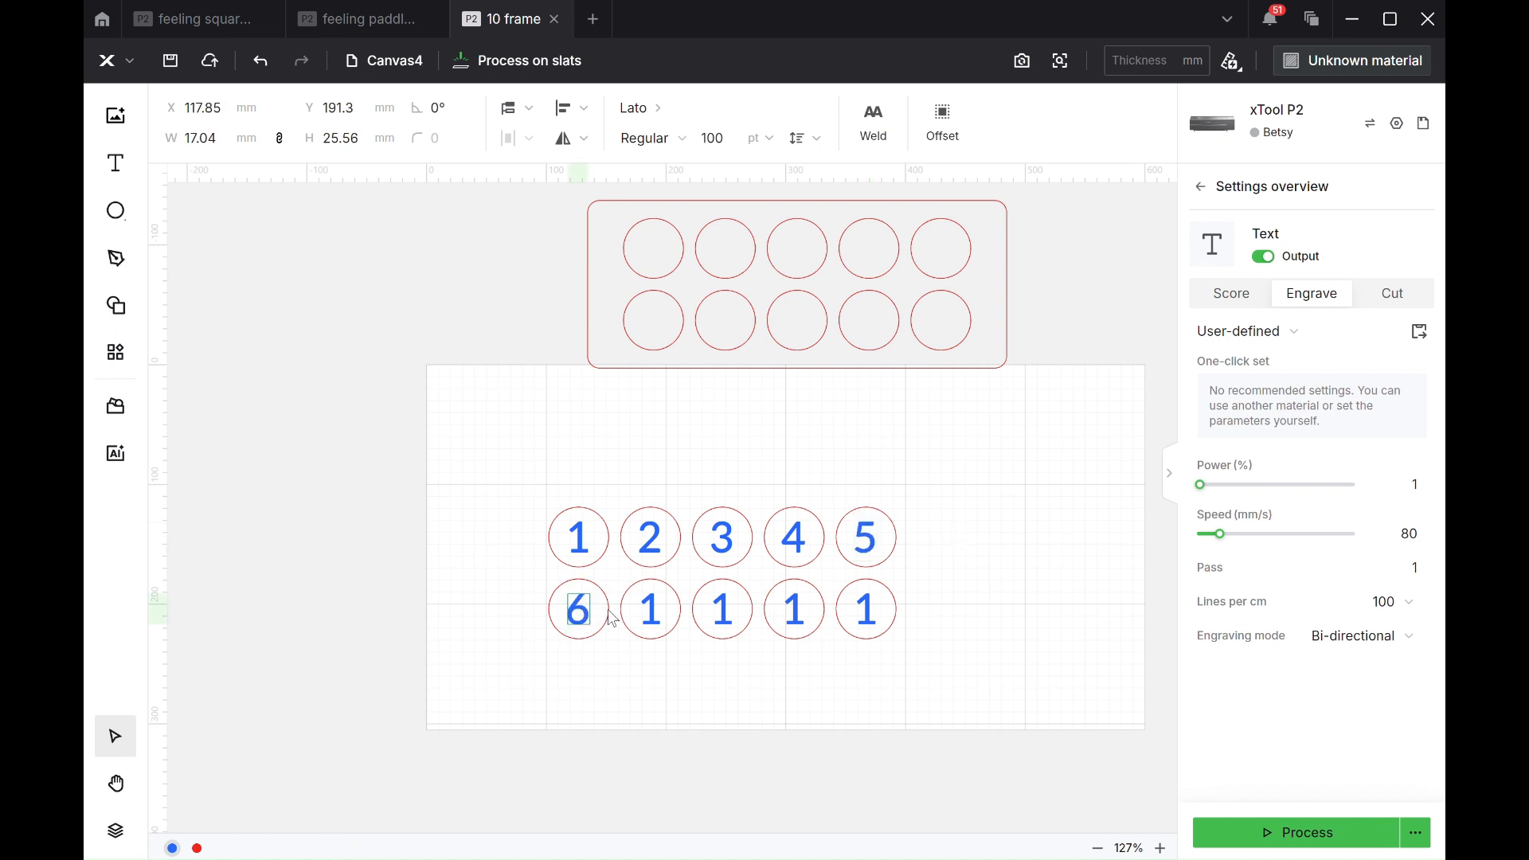
double_click(653, 608)
key("BackSpace")
type("7")
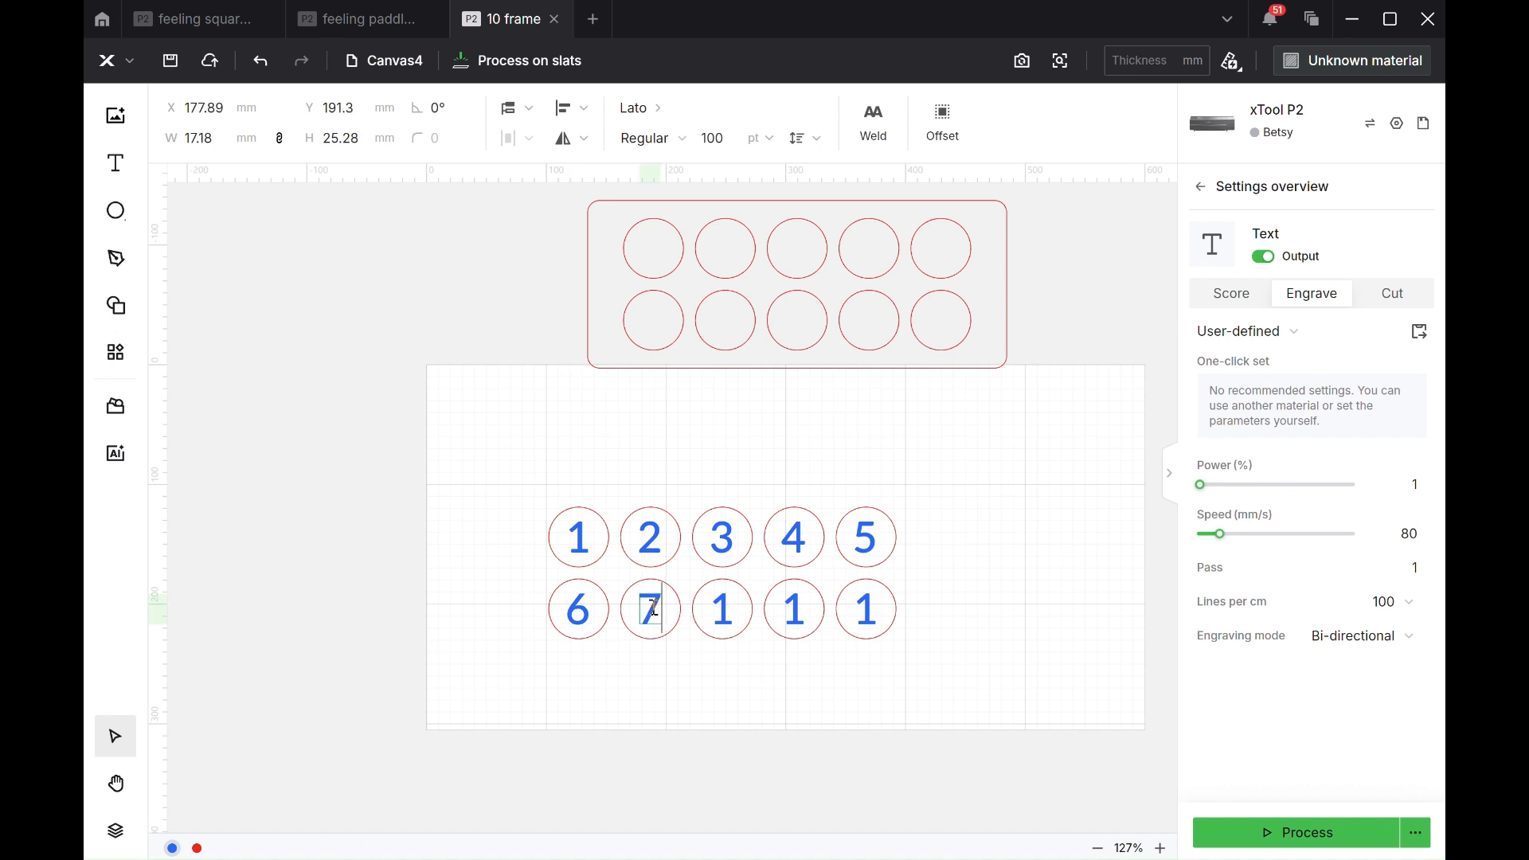
left_click(726, 613)
double_click(726, 607)
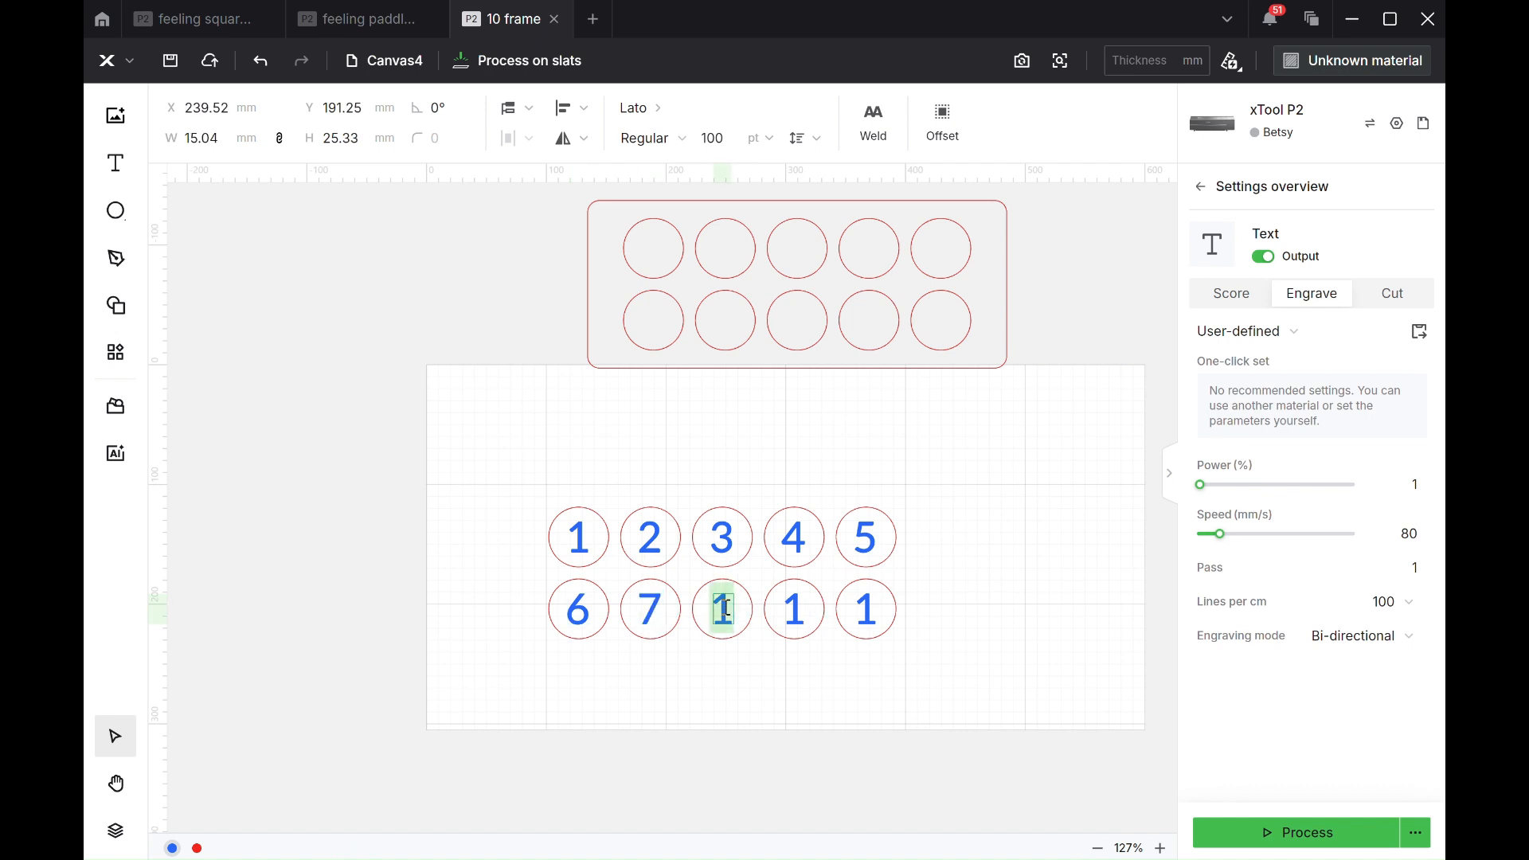
type("8")
Change the numerals in the fourth and fifth circles of the lower row to 9 and 10.
left_click(804, 619)
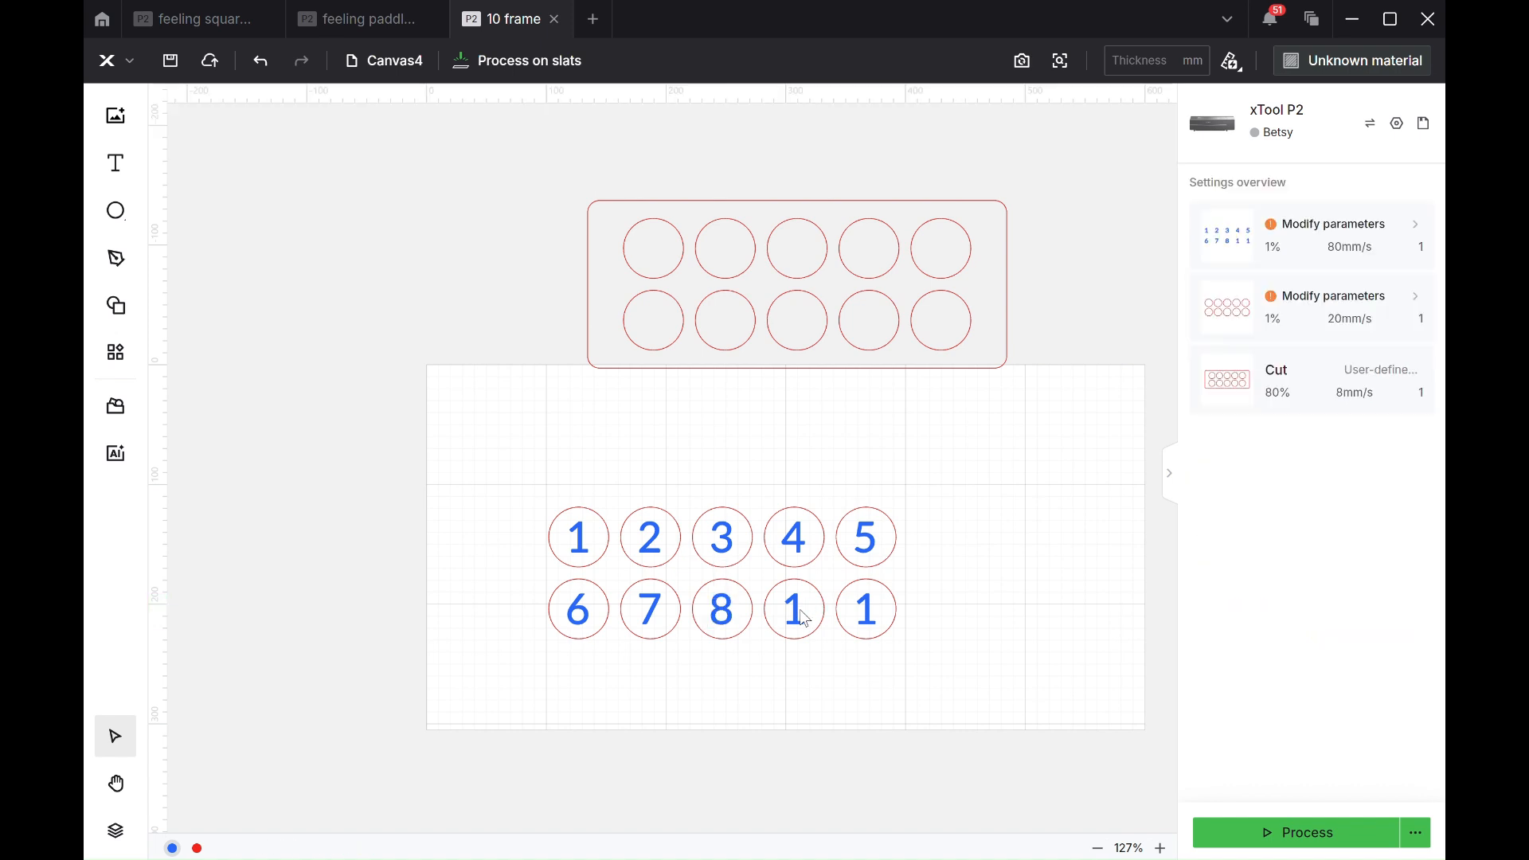
left_click(794, 609)
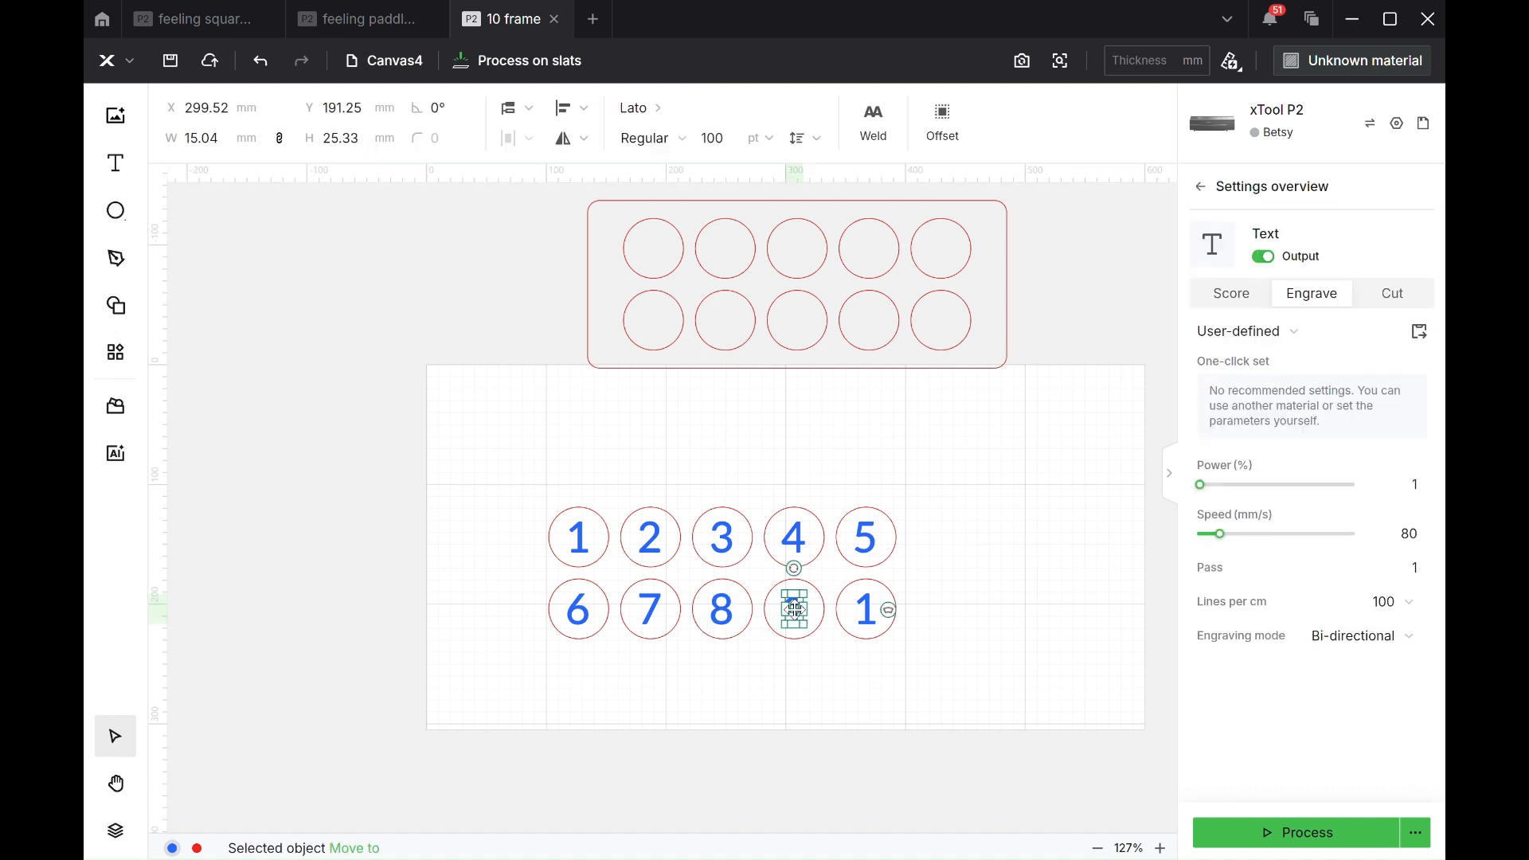
double_click(794, 609)
type("9")
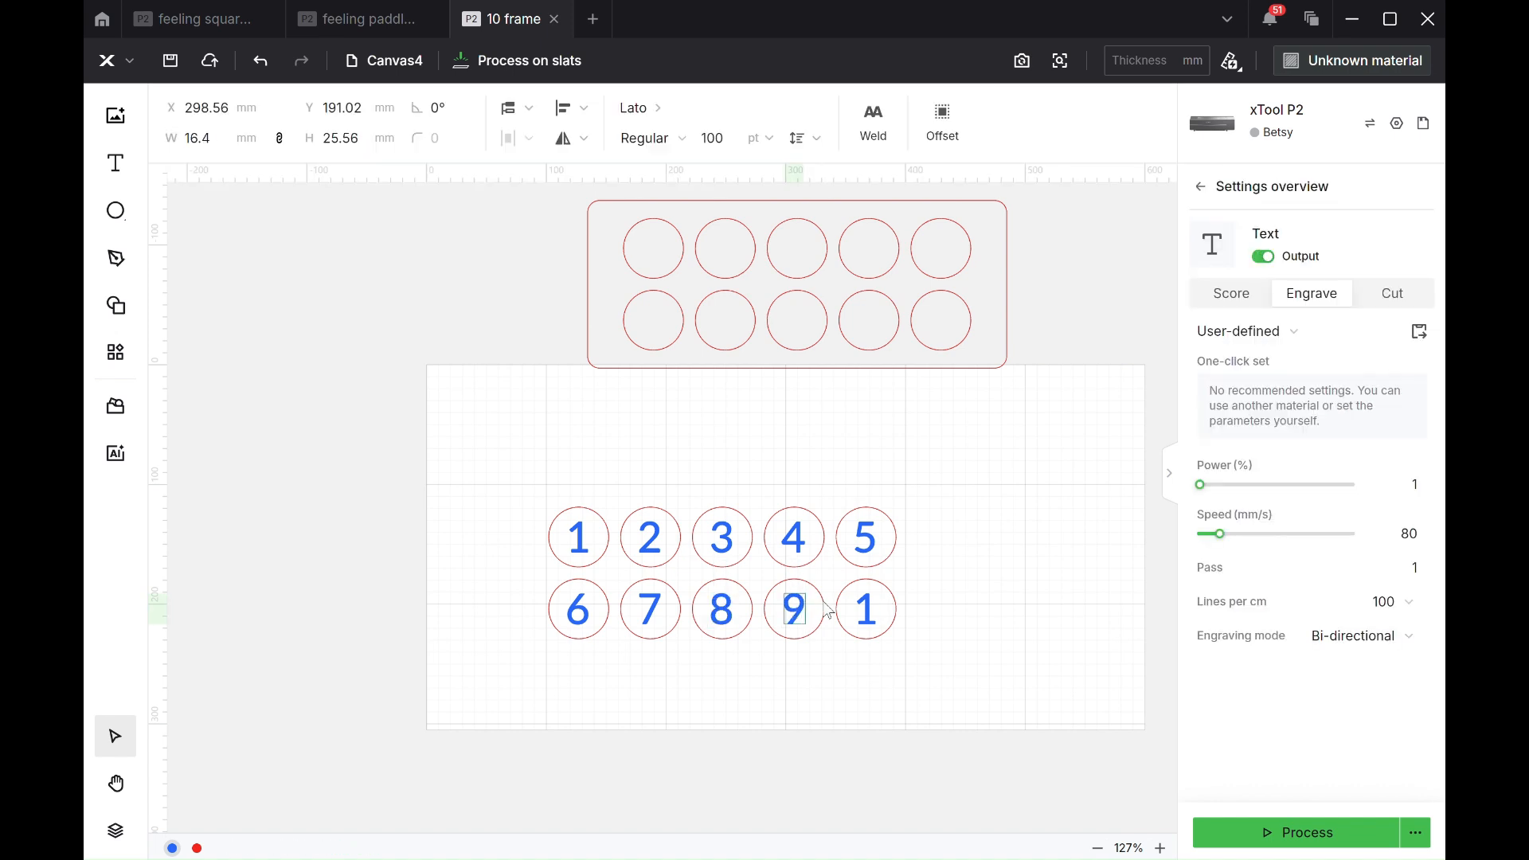
left_click(867, 609)
double_click(867, 609)
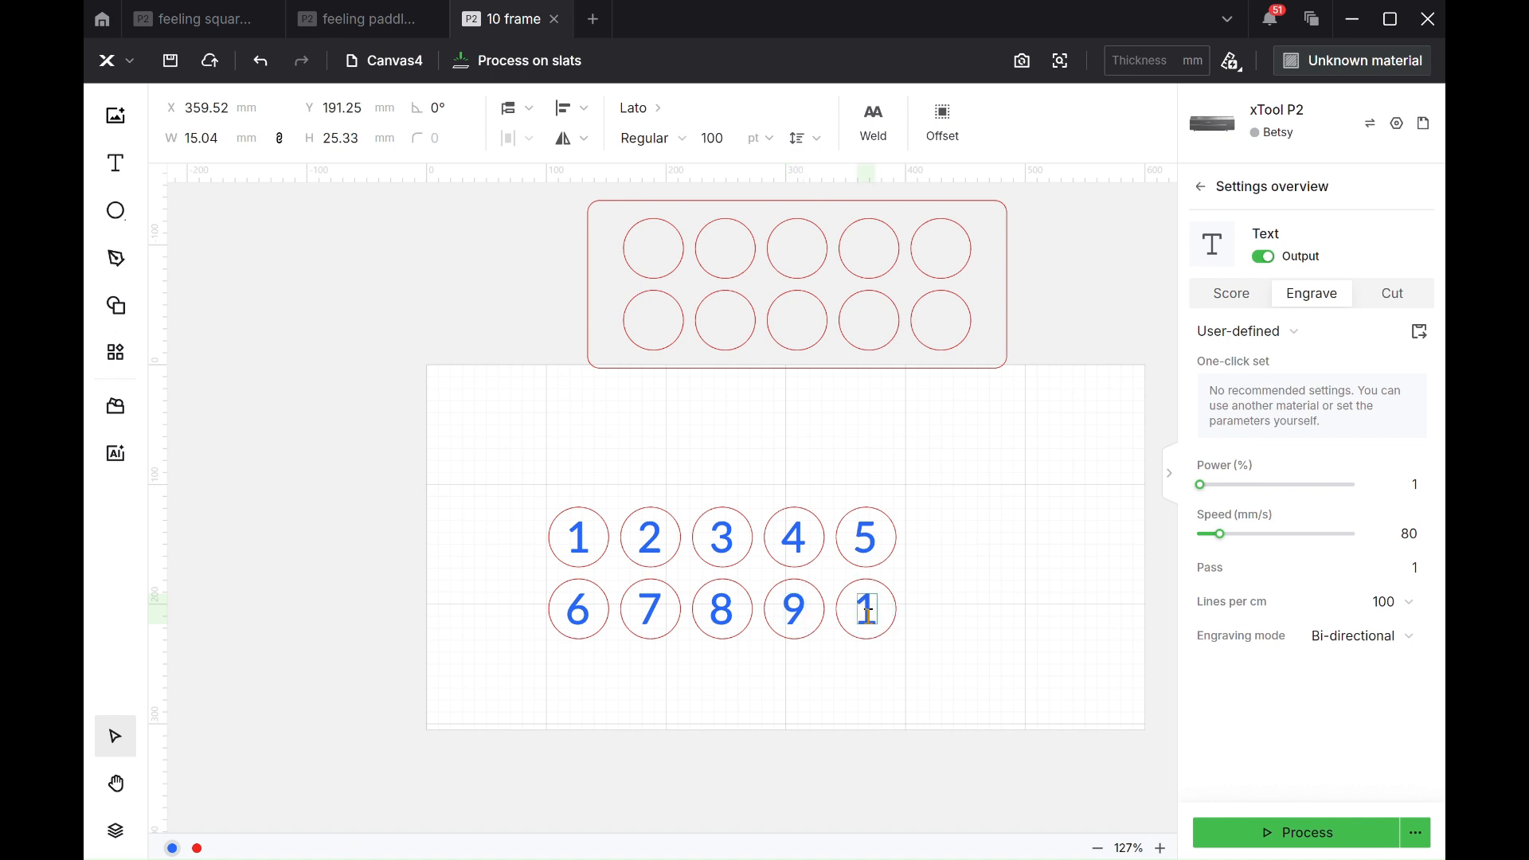
type("10")
key("Escape")
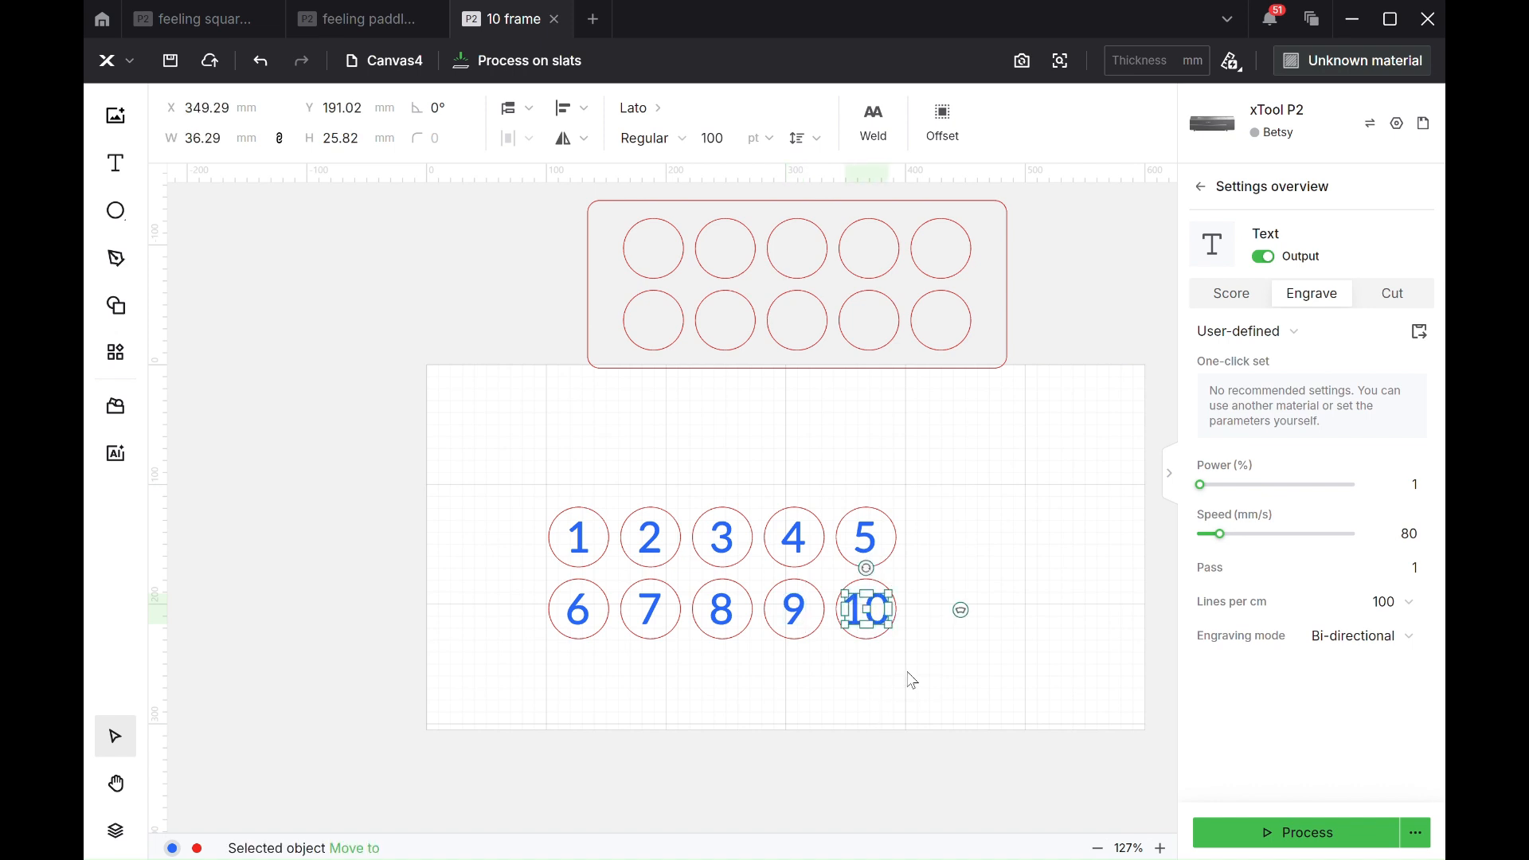
Center-align the numeral 10 with its surrounding circle.
left_click_drag(910, 675, 844, 583)
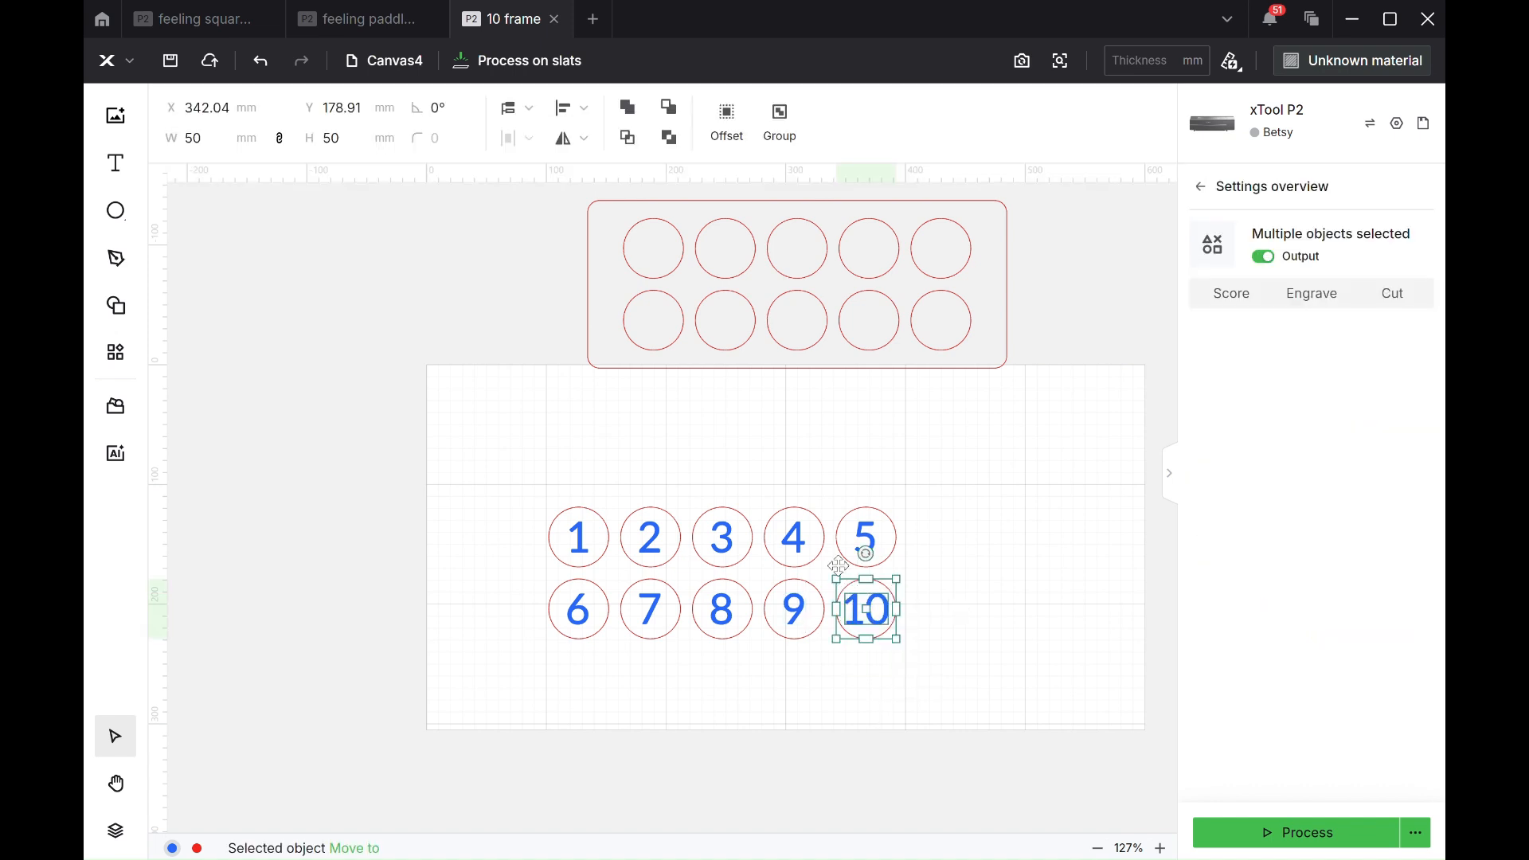
left_click(563, 111)
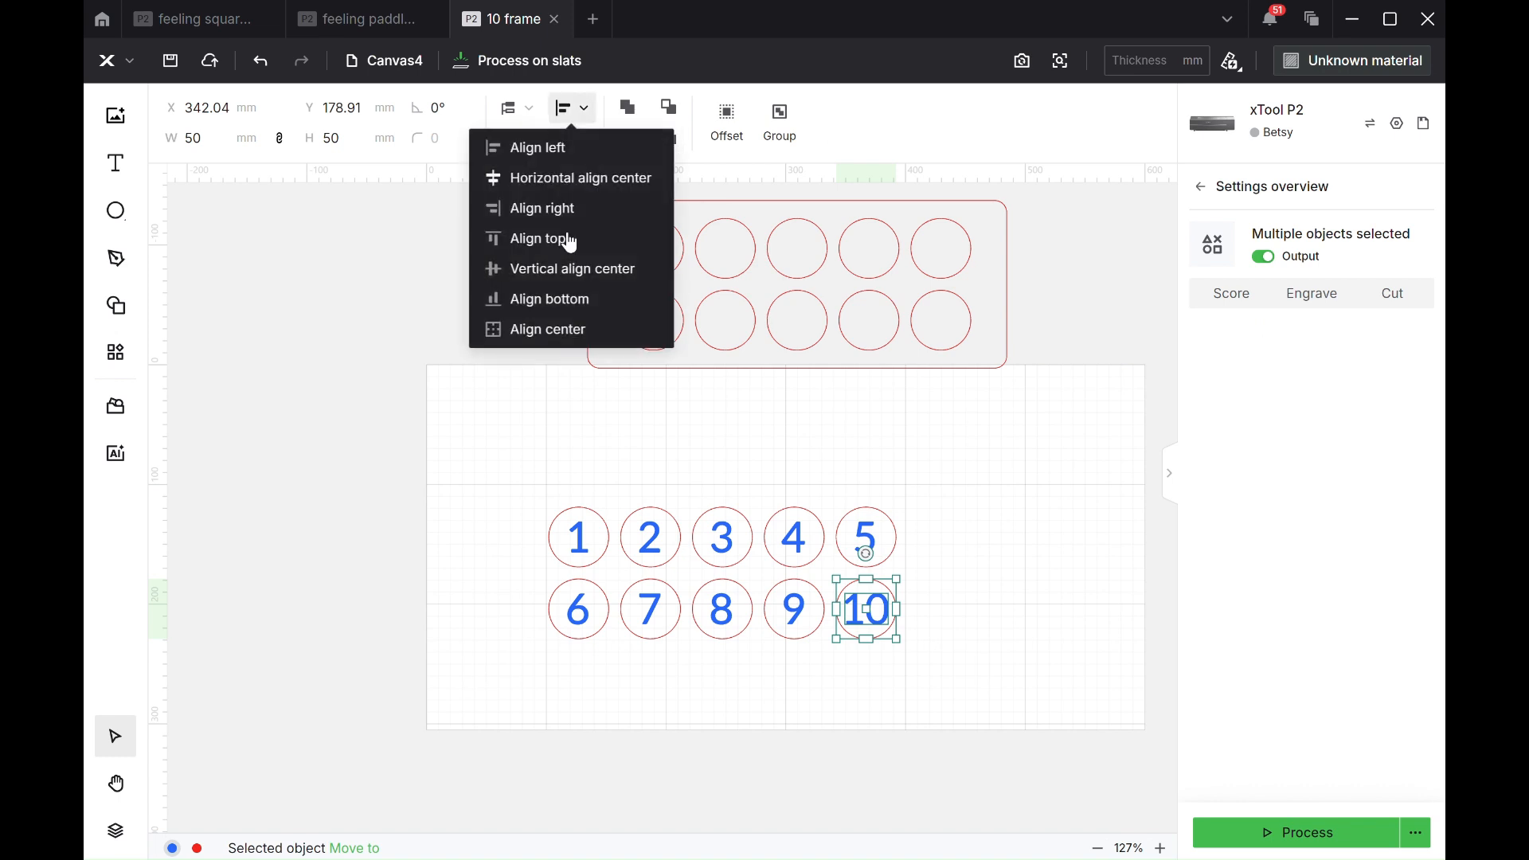
left_click(543, 335)
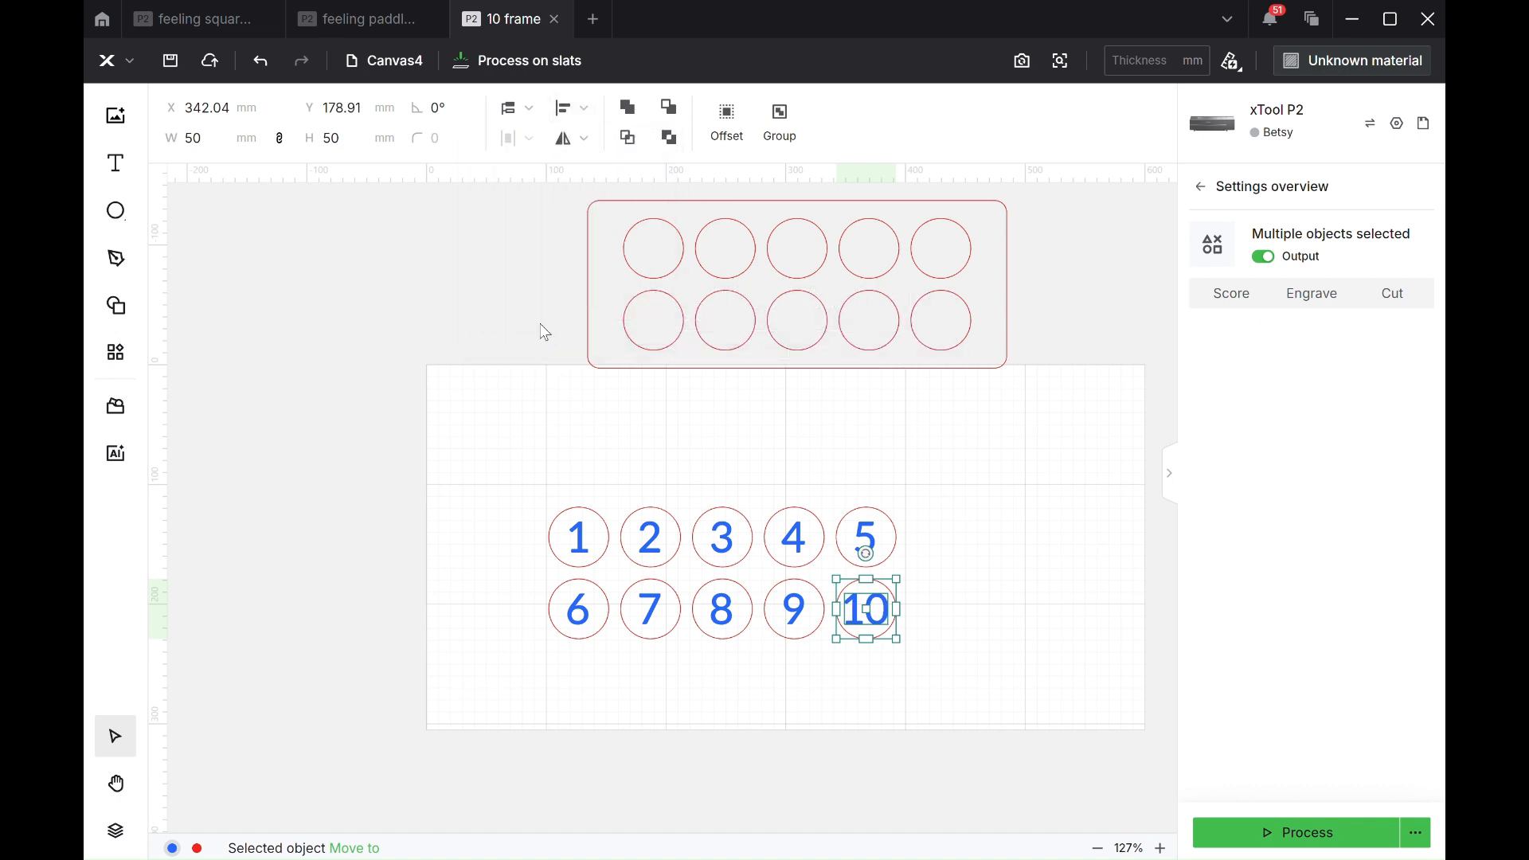
left_click(755, 698)
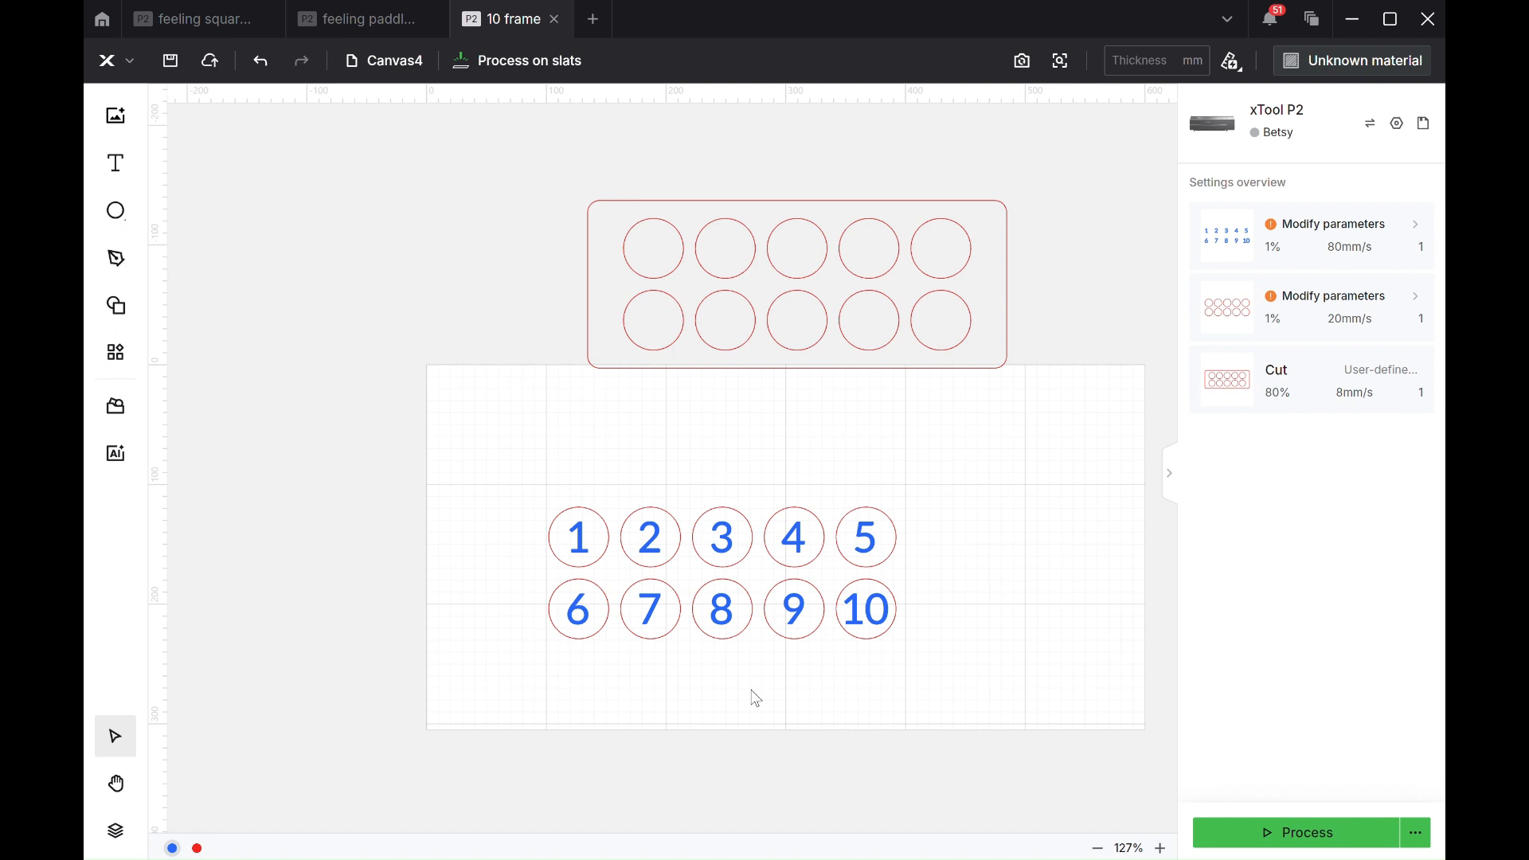
Examine the placement of the numerals inside the ten circles up close.
left_click_drag(951, 690, 371, 472)
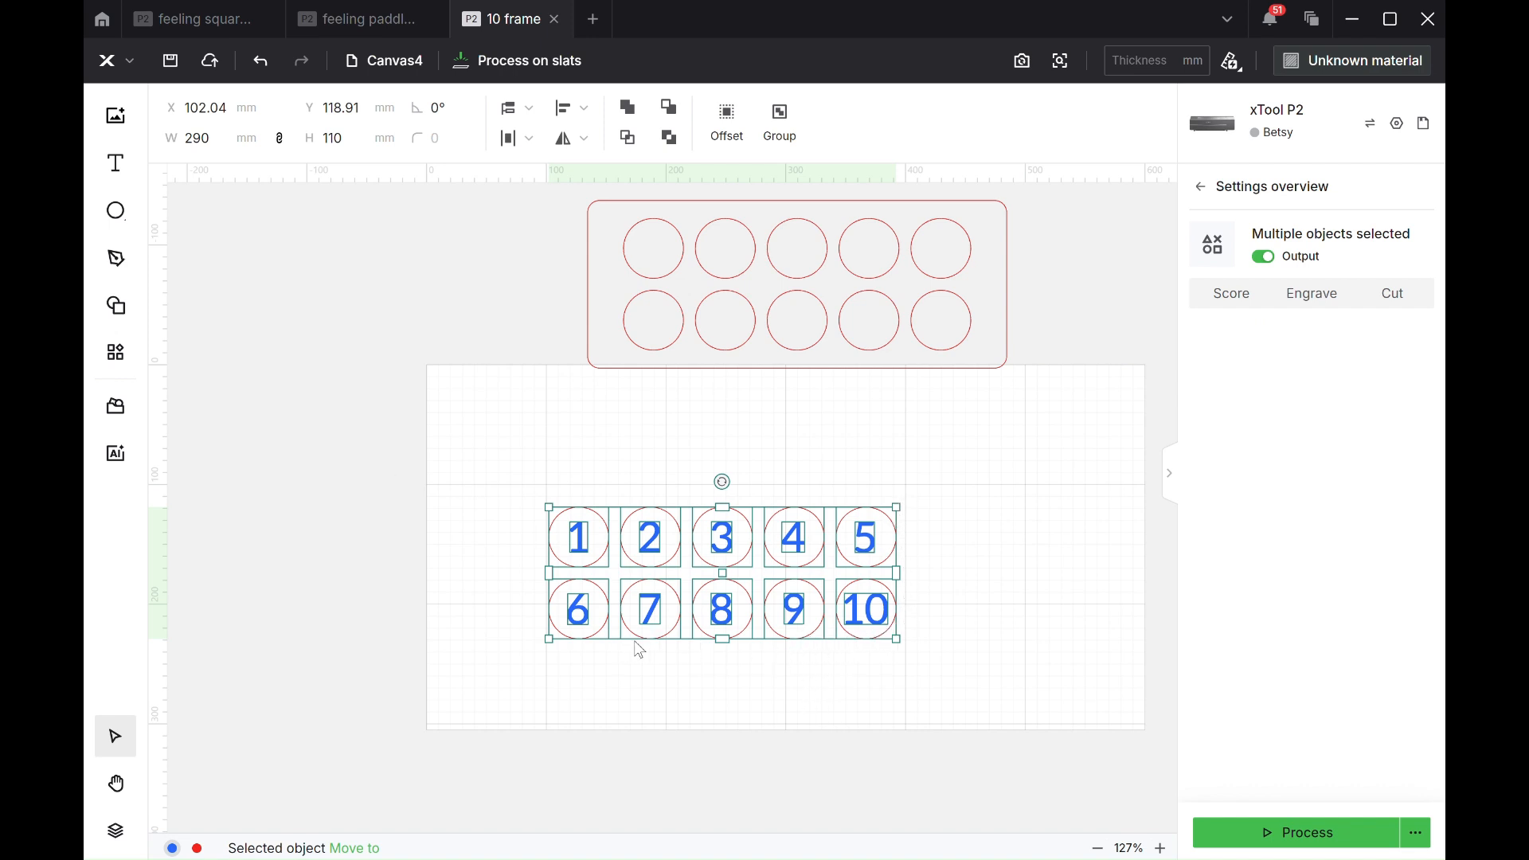
scroll(683, 621, "up", 5)
scroll(683, 621, "up", 3)
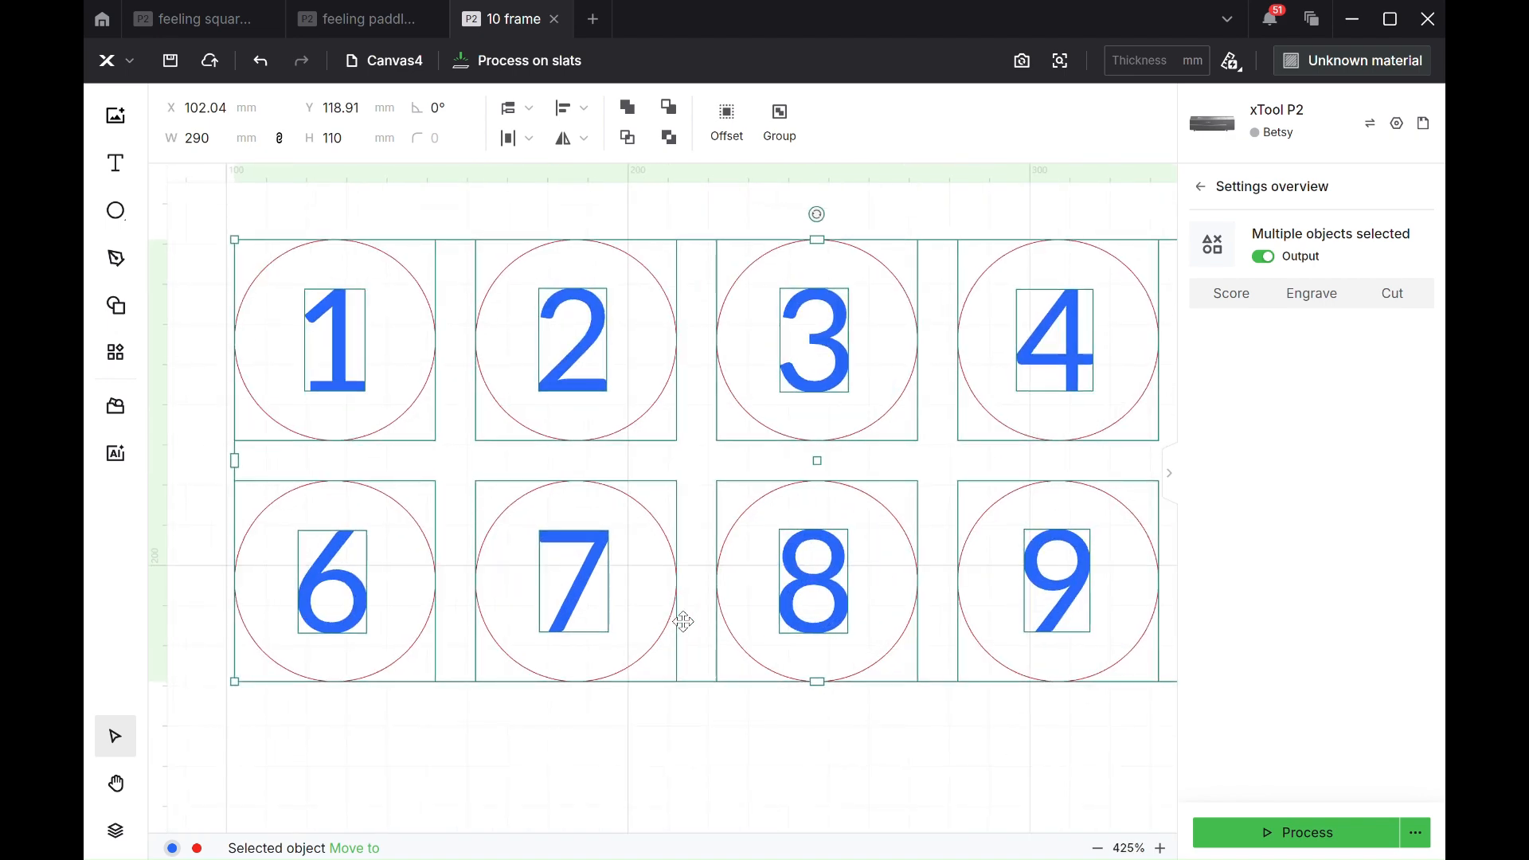
scroll(683, 621, "down", 5)
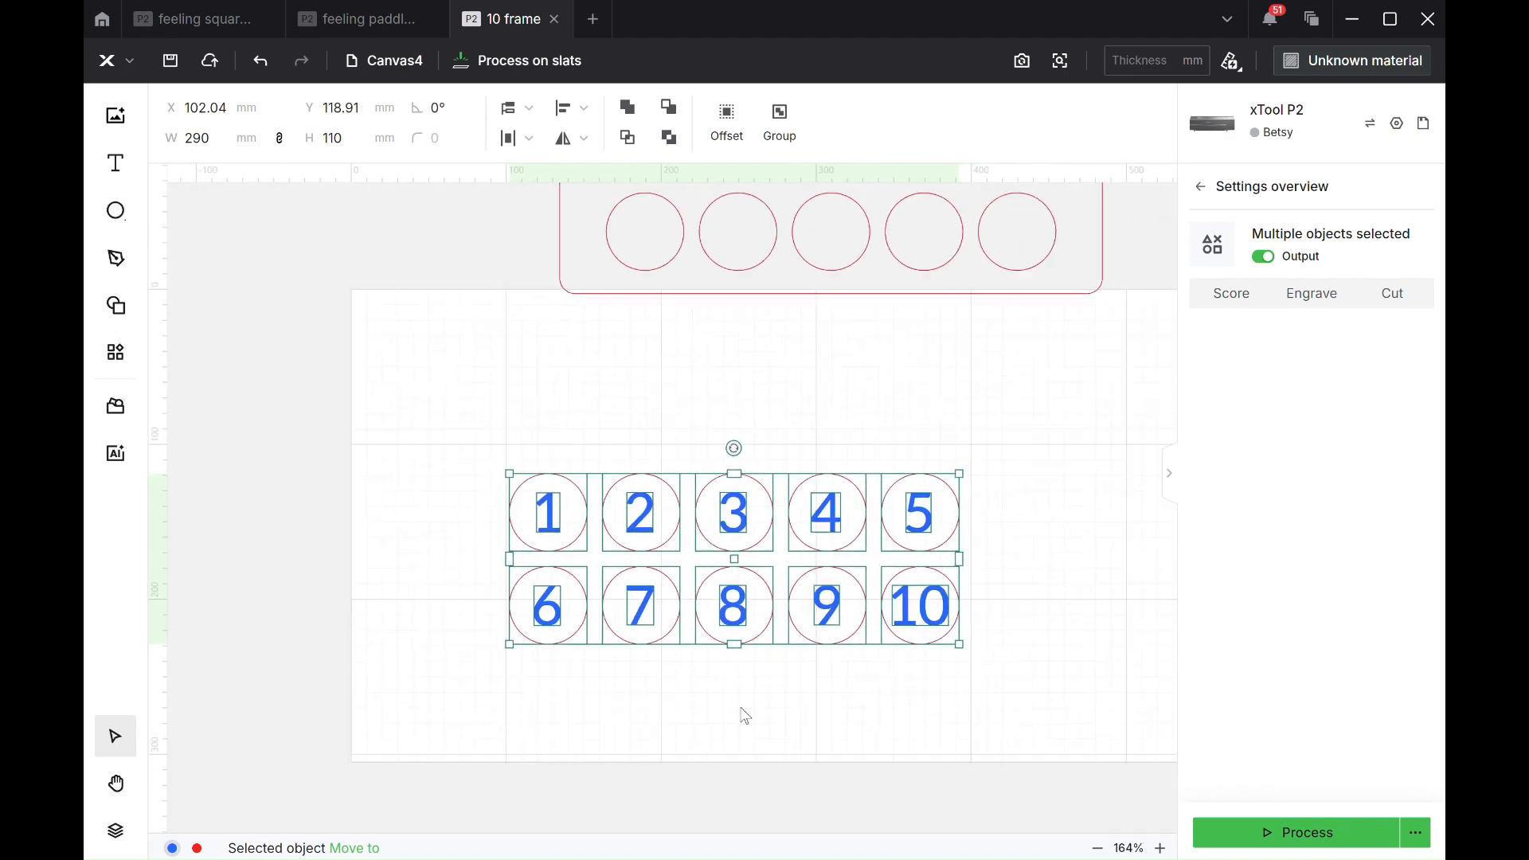
scroll(749, 711, "down", 1)
scroll(746, 710, "down", 2)
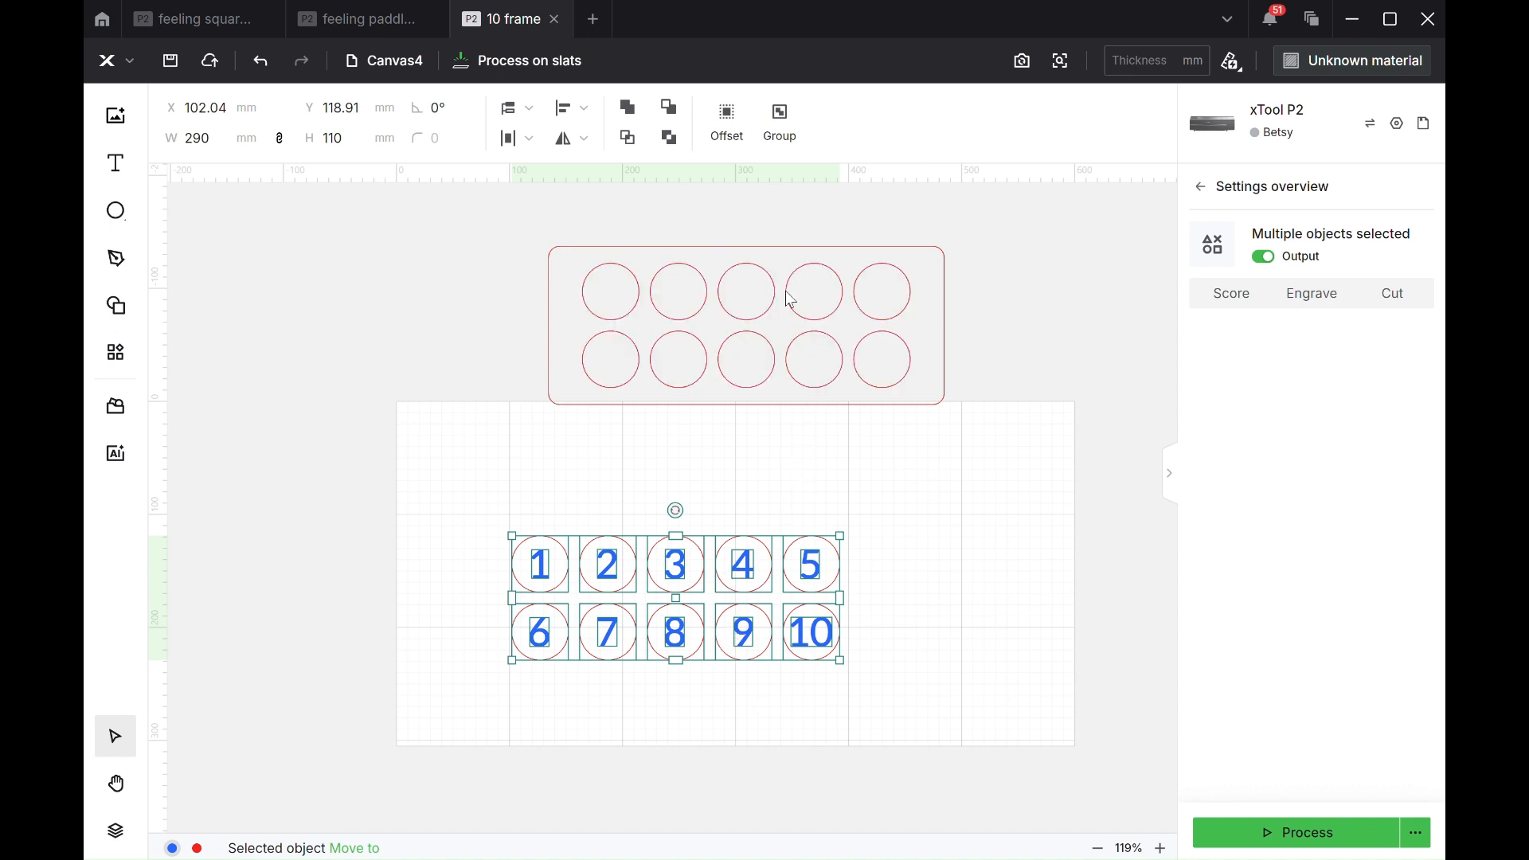
left_click(790, 508)
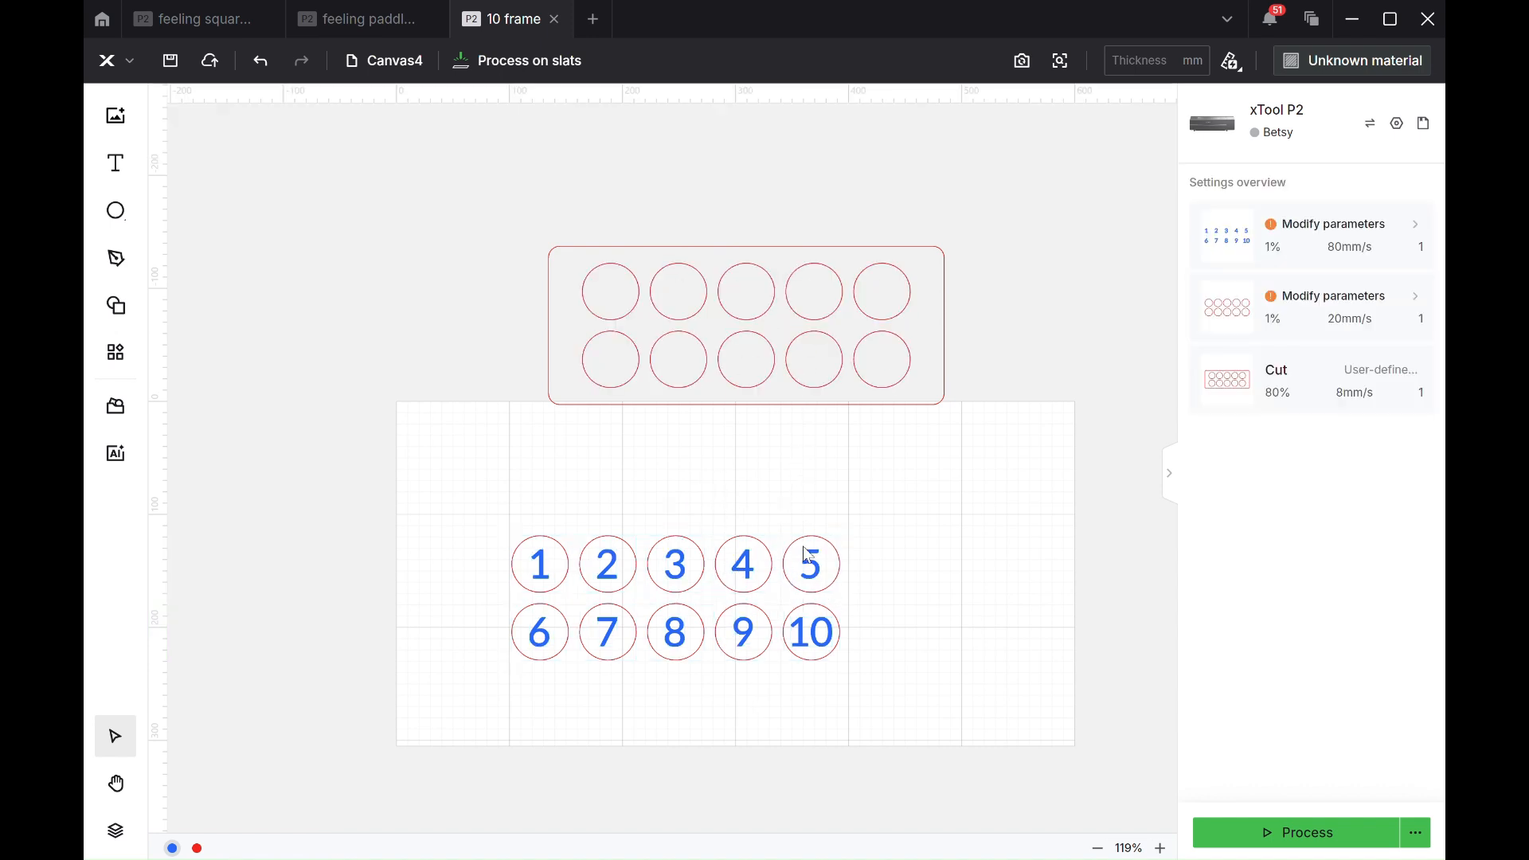
Group all ten numbered circles together with their numerals.
left_click_drag(487, 501, 886, 671)
left_click(779, 132)
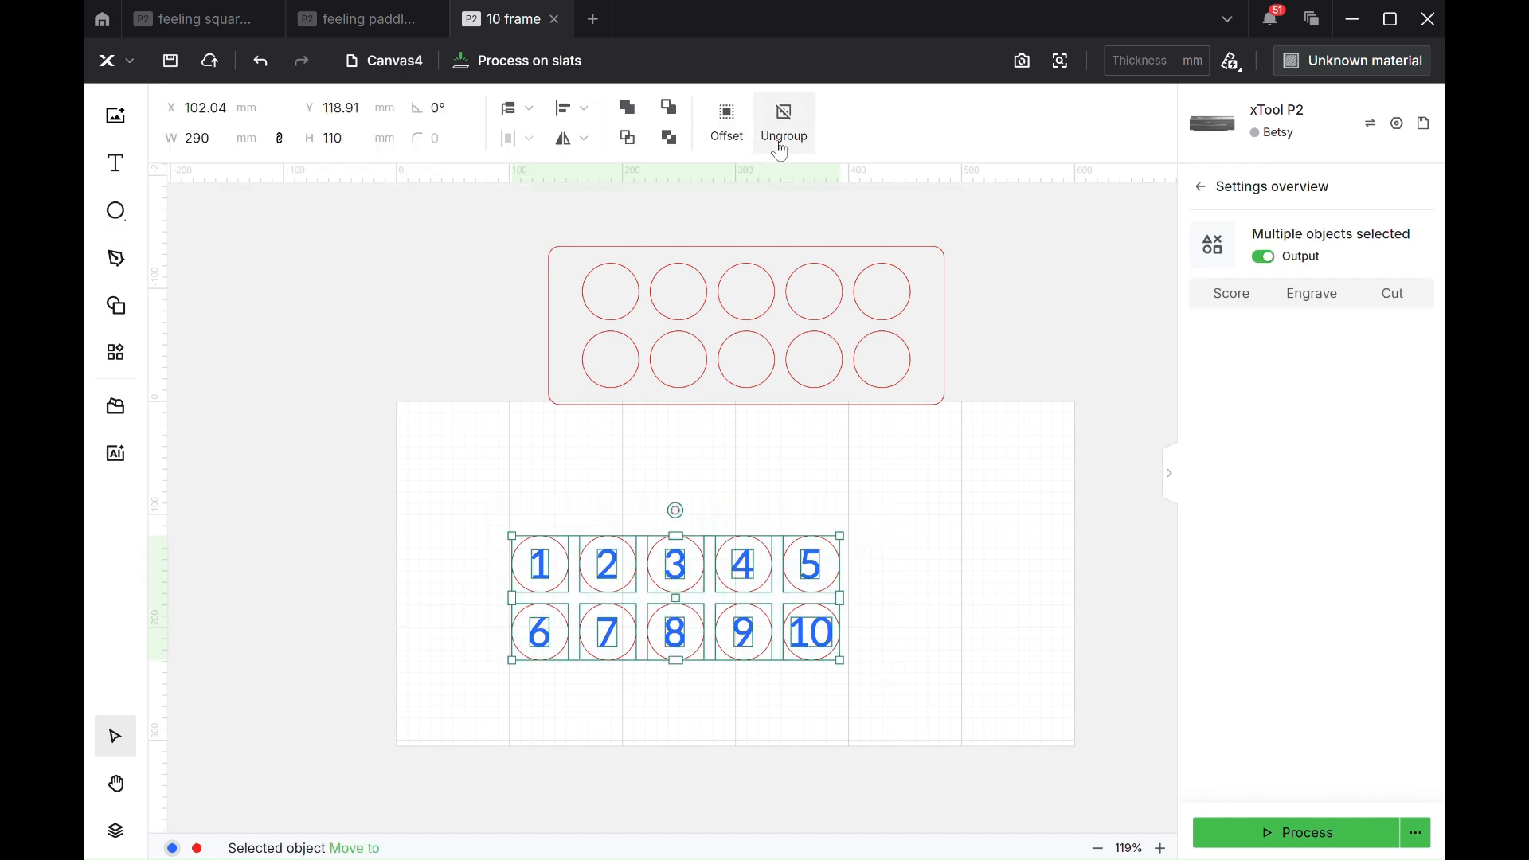
left_click(771, 249)
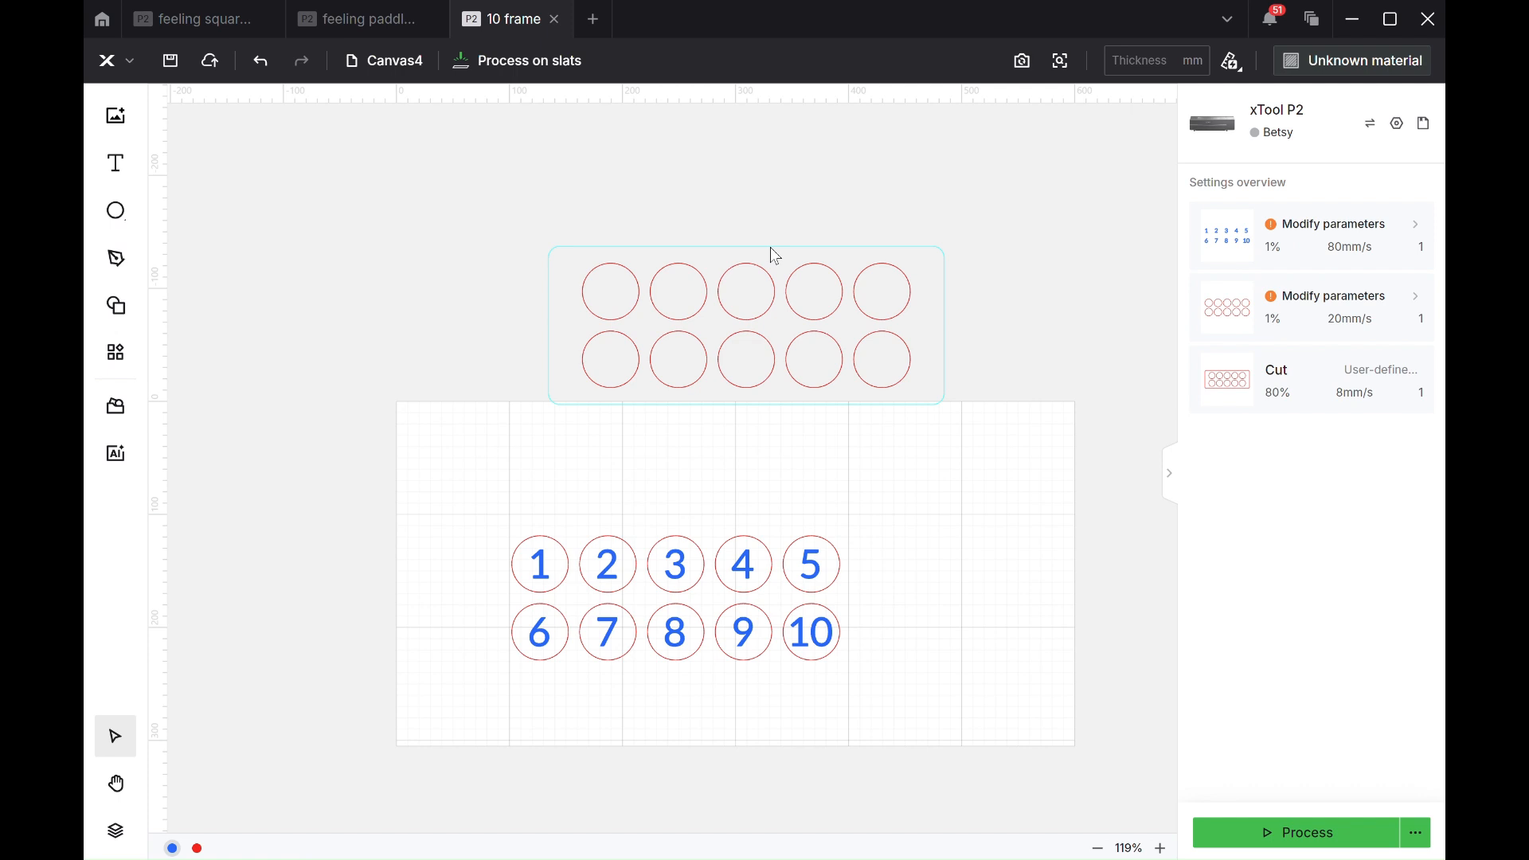
Duplicate the ten-frame's outer rounded rectangle and center-align the grouped numbered circles with the copy.
left_click(771, 246)
key("ctrl+c")
key("ctrl+v")
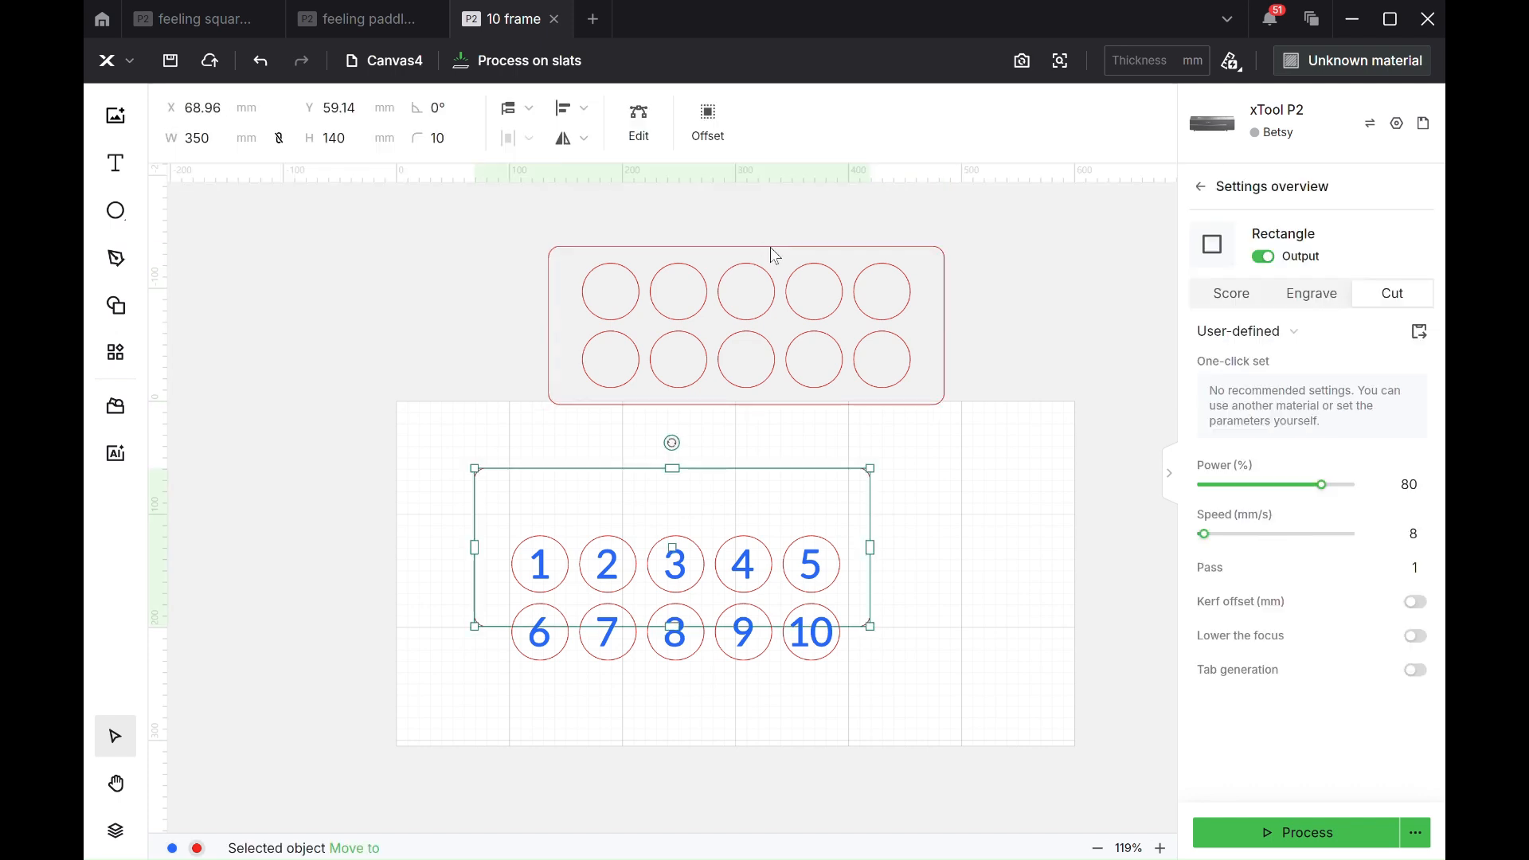
left_click(619, 580, "shift")
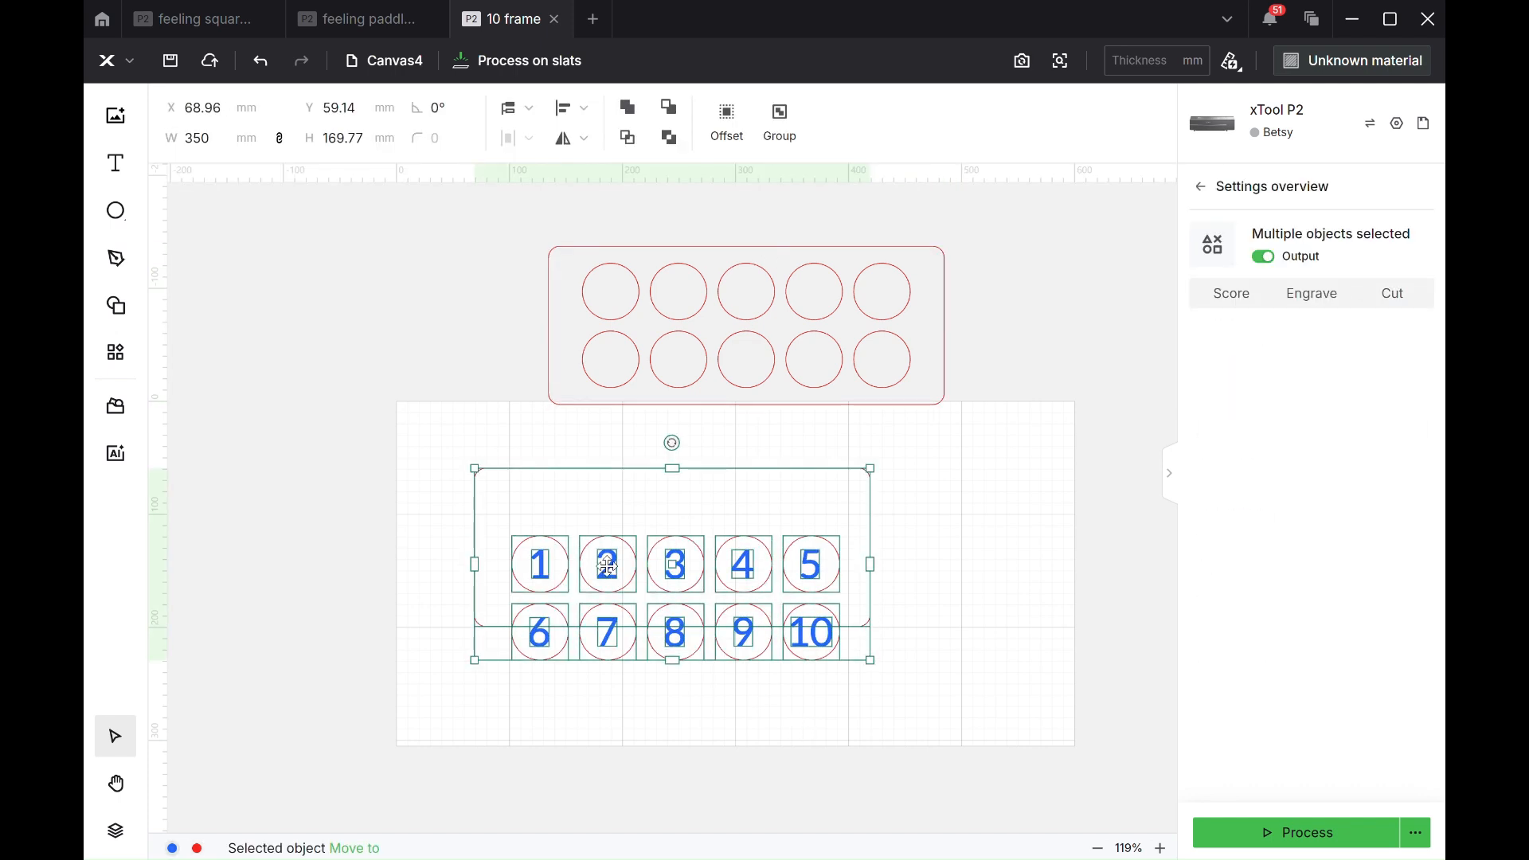
left_click(573, 110)
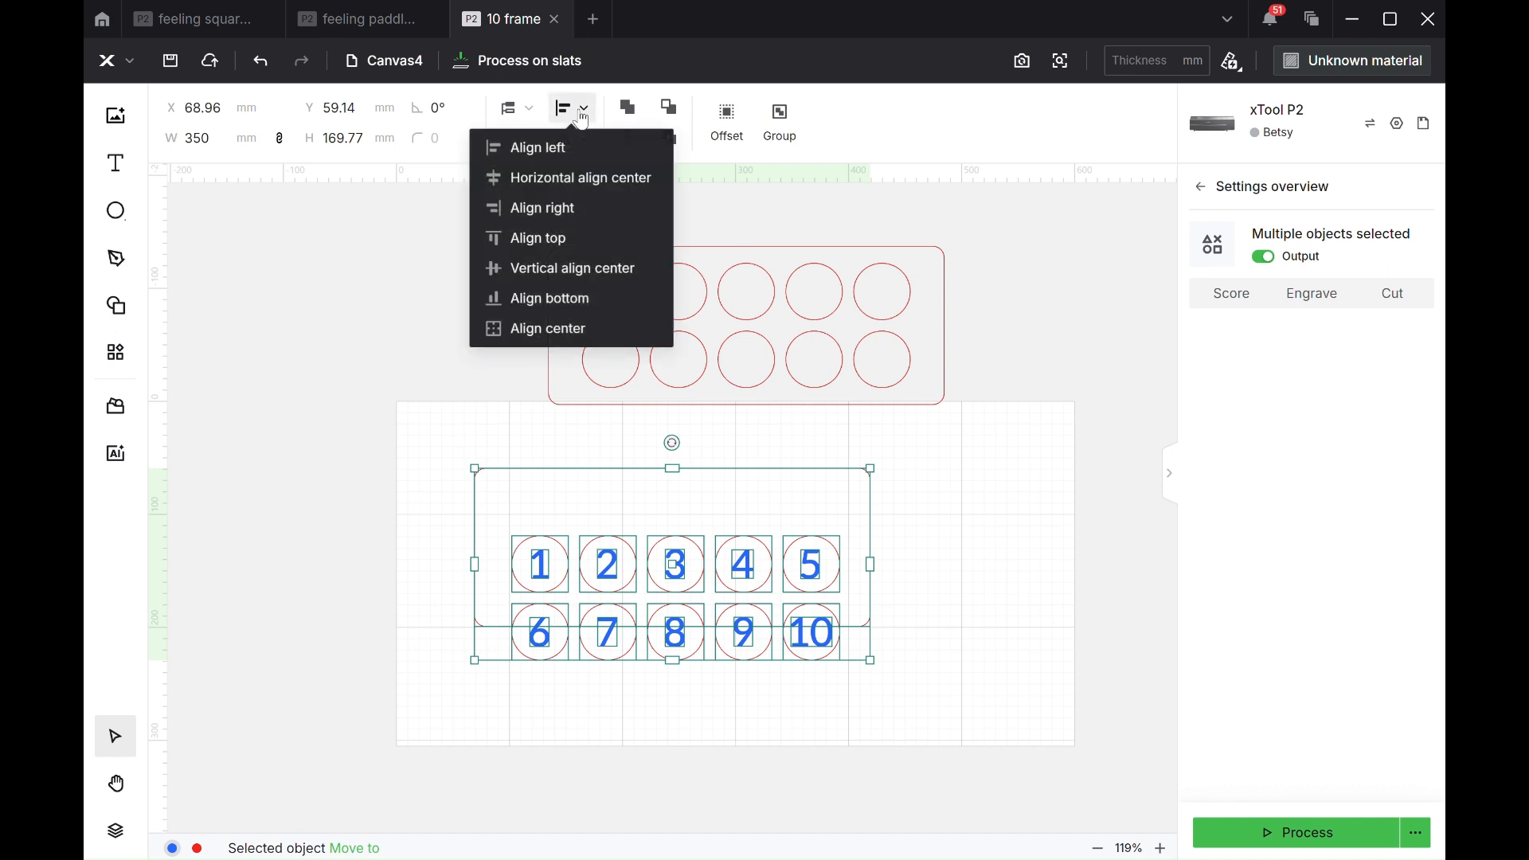
left_click(564, 329)
left_click(747, 778)
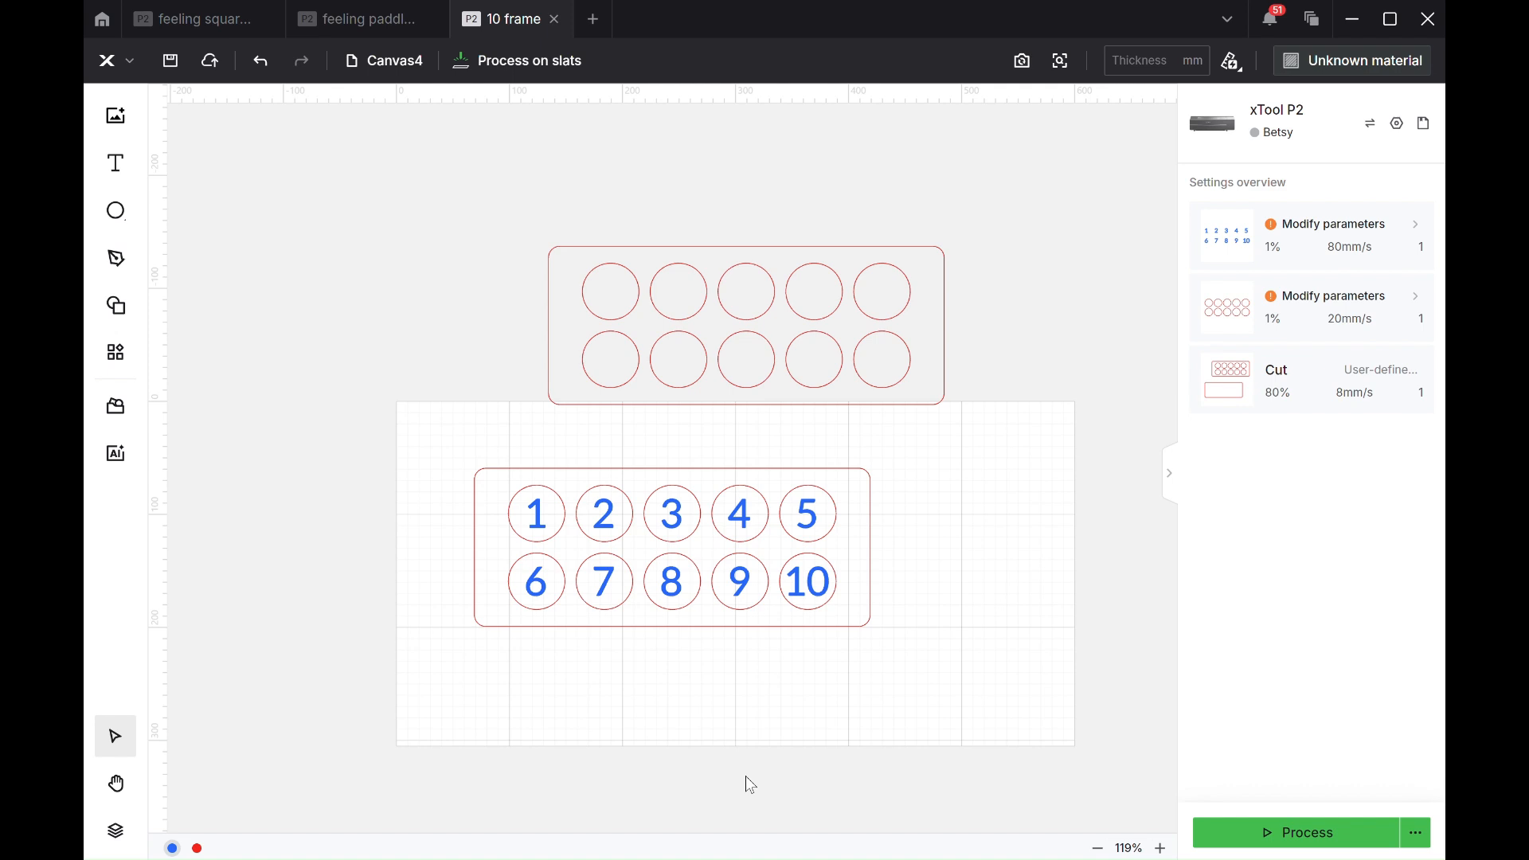
left_click(760, 475)
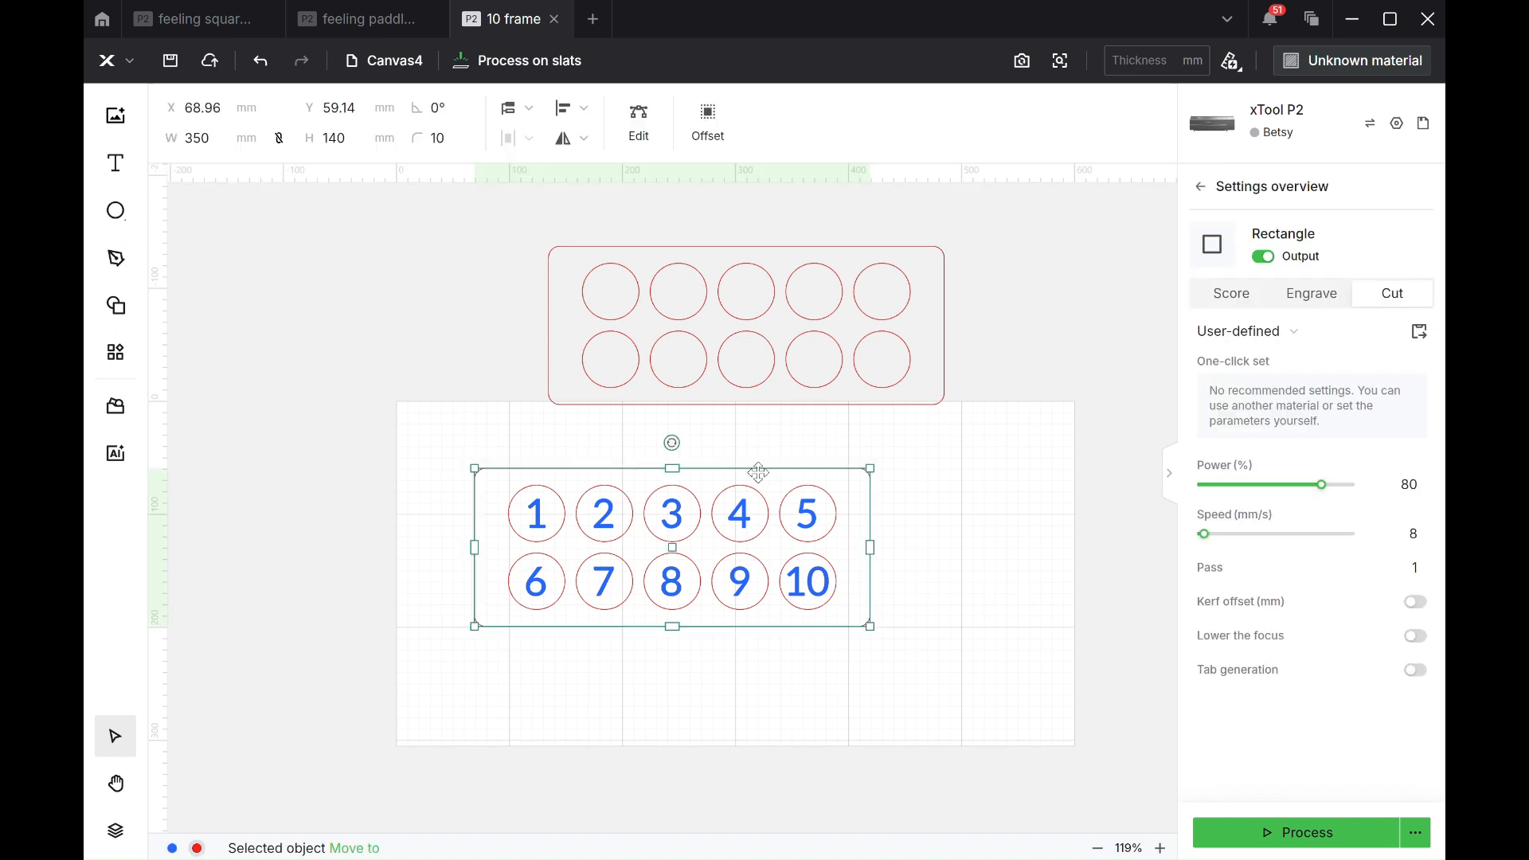
left_click(820, 667)
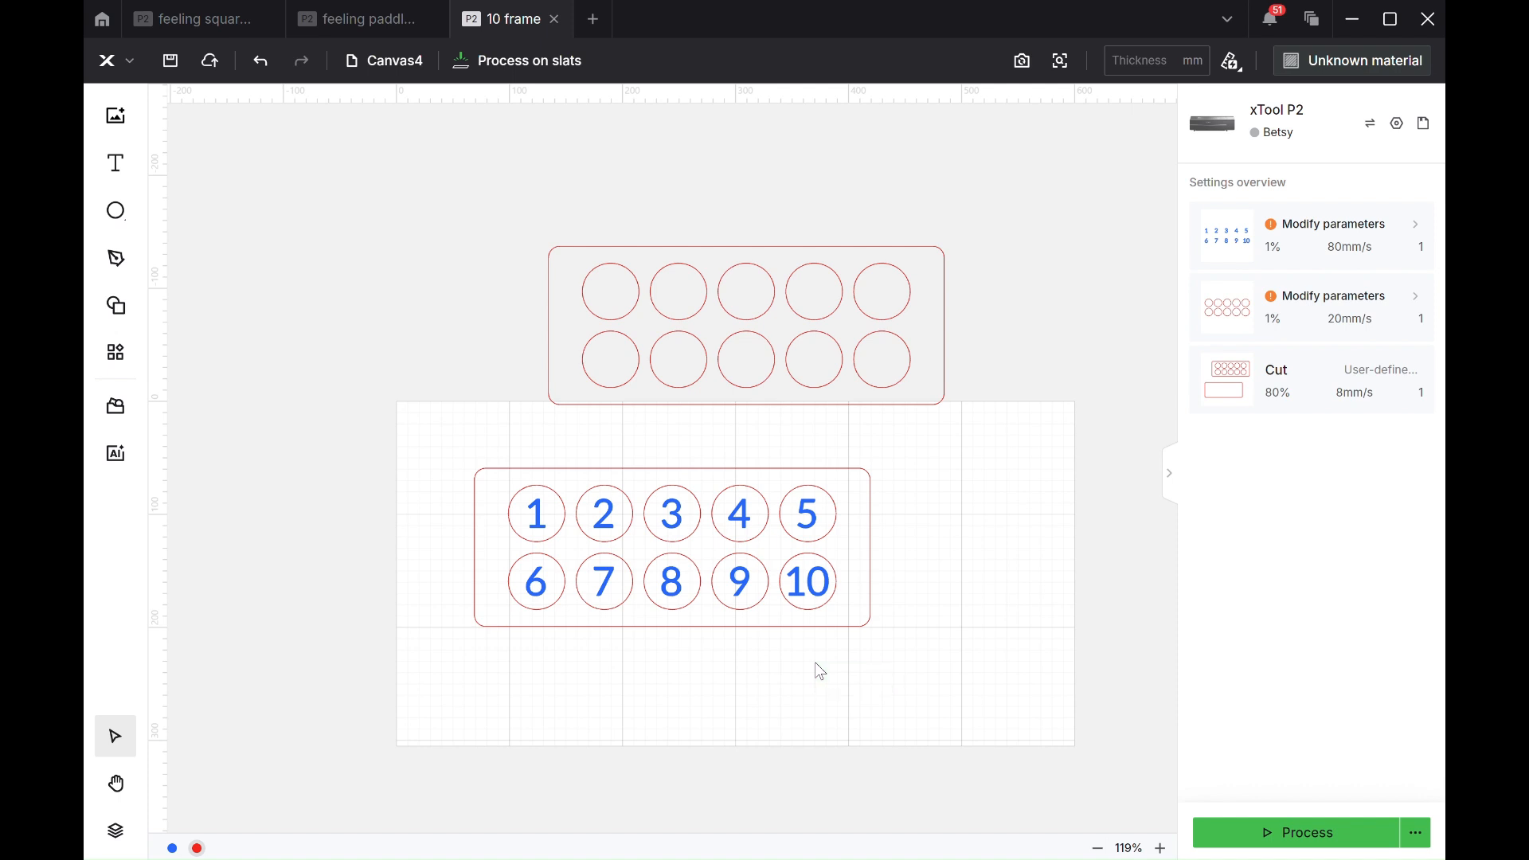
left_click_drag(542, 208, 1014, 408)
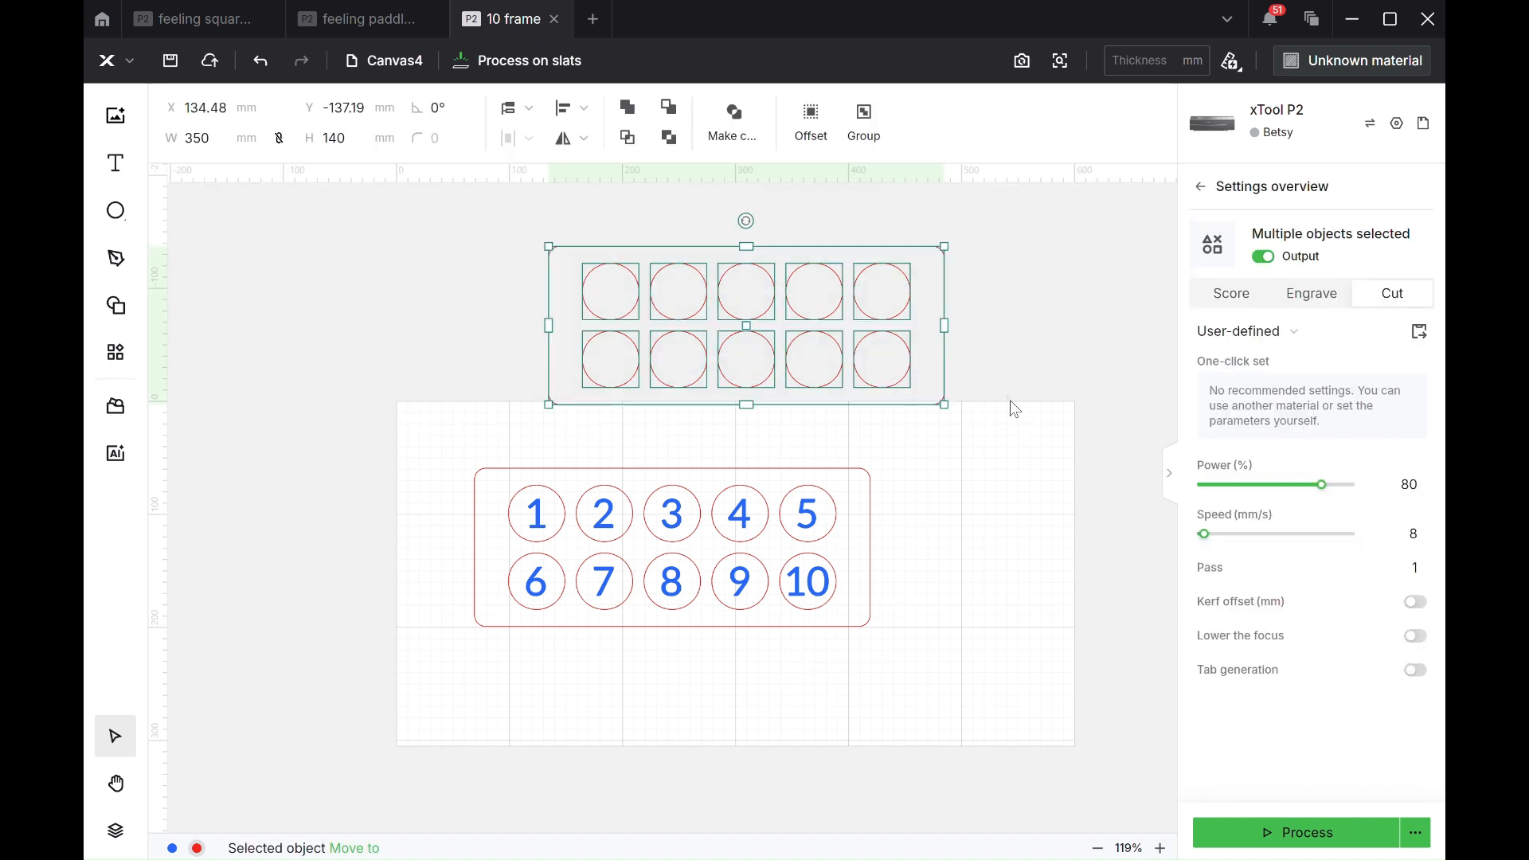
left_click(1092, 399)
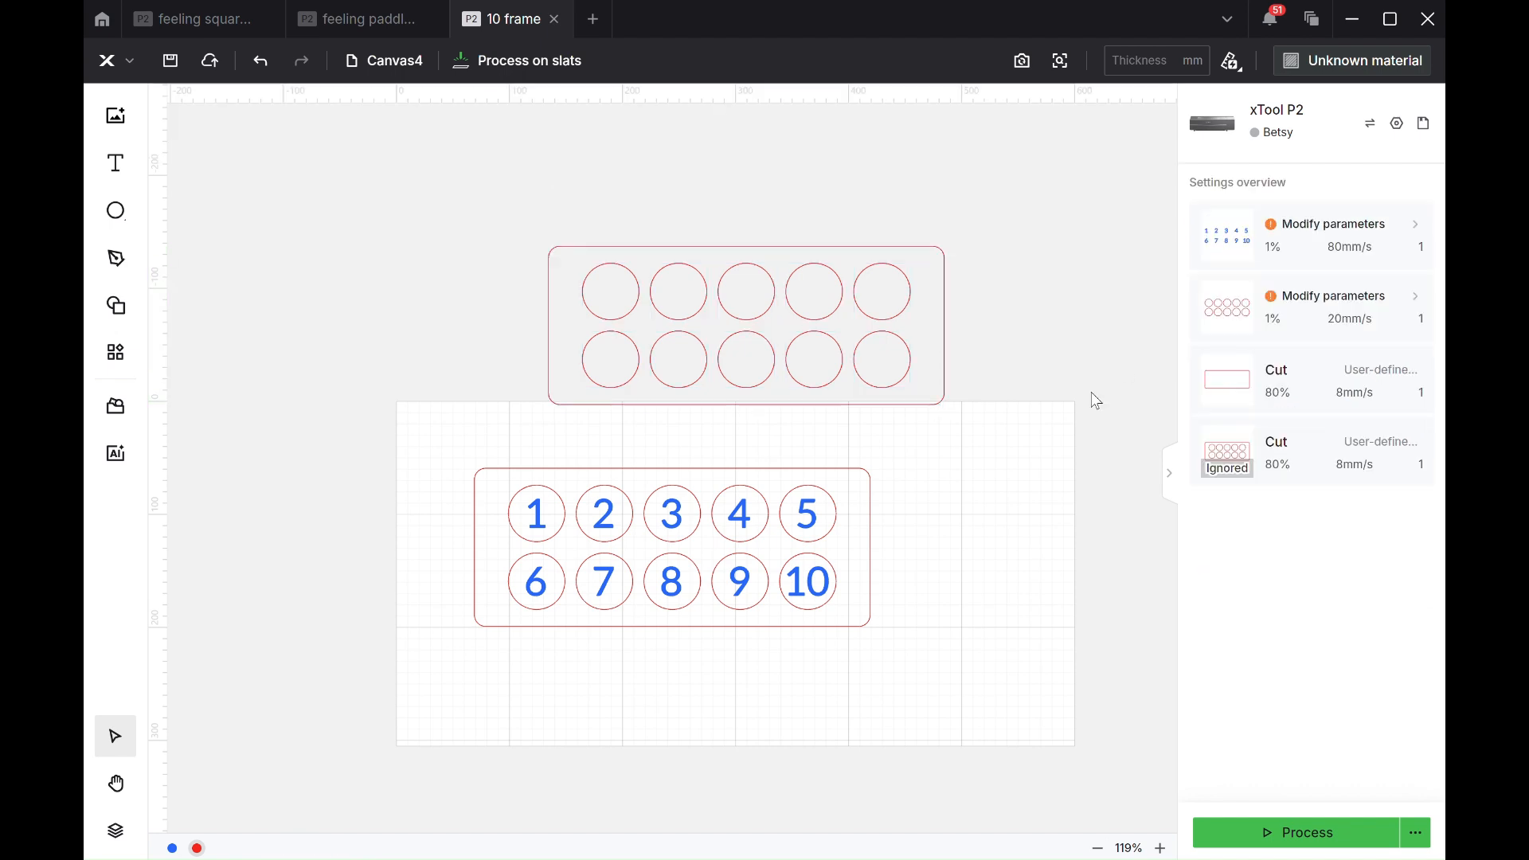
Try to process the engraved numerals together with the rounded rectangle around them.
left_click(497, 469)
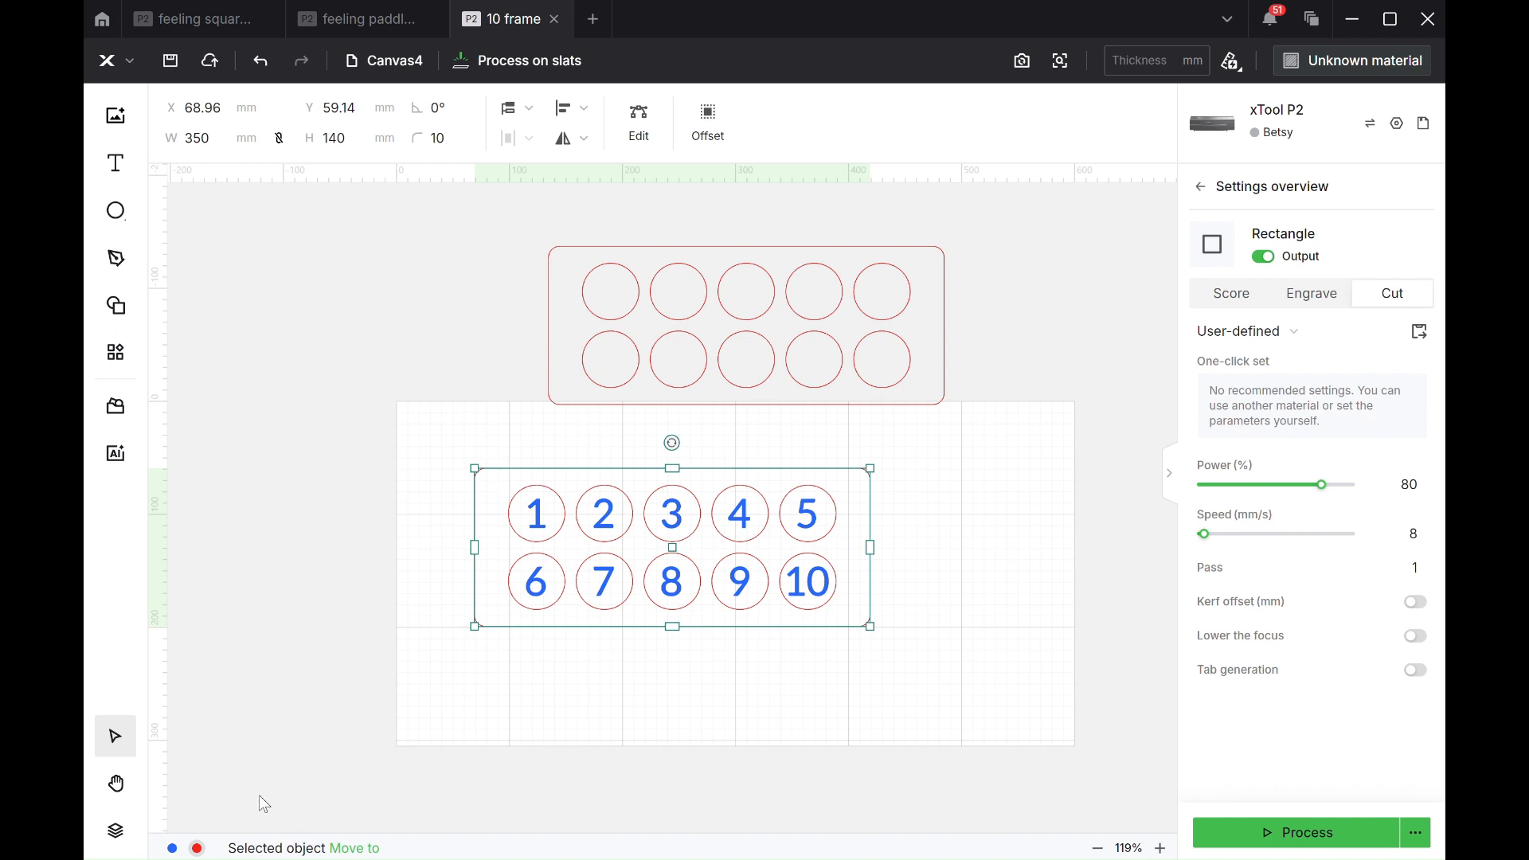
left_click(172, 849)
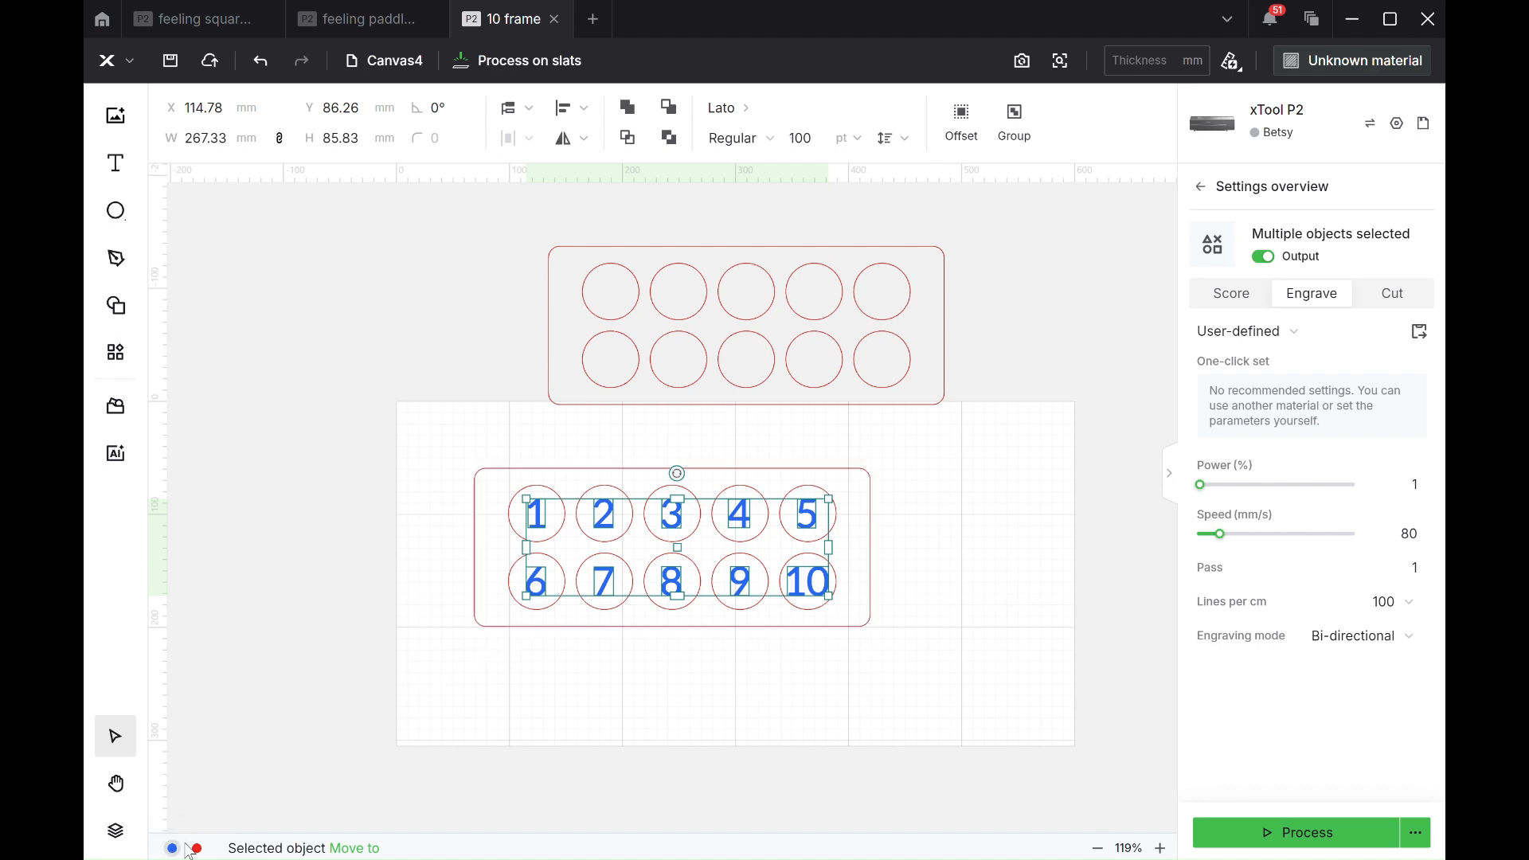
left_click(500, 628, "shift")
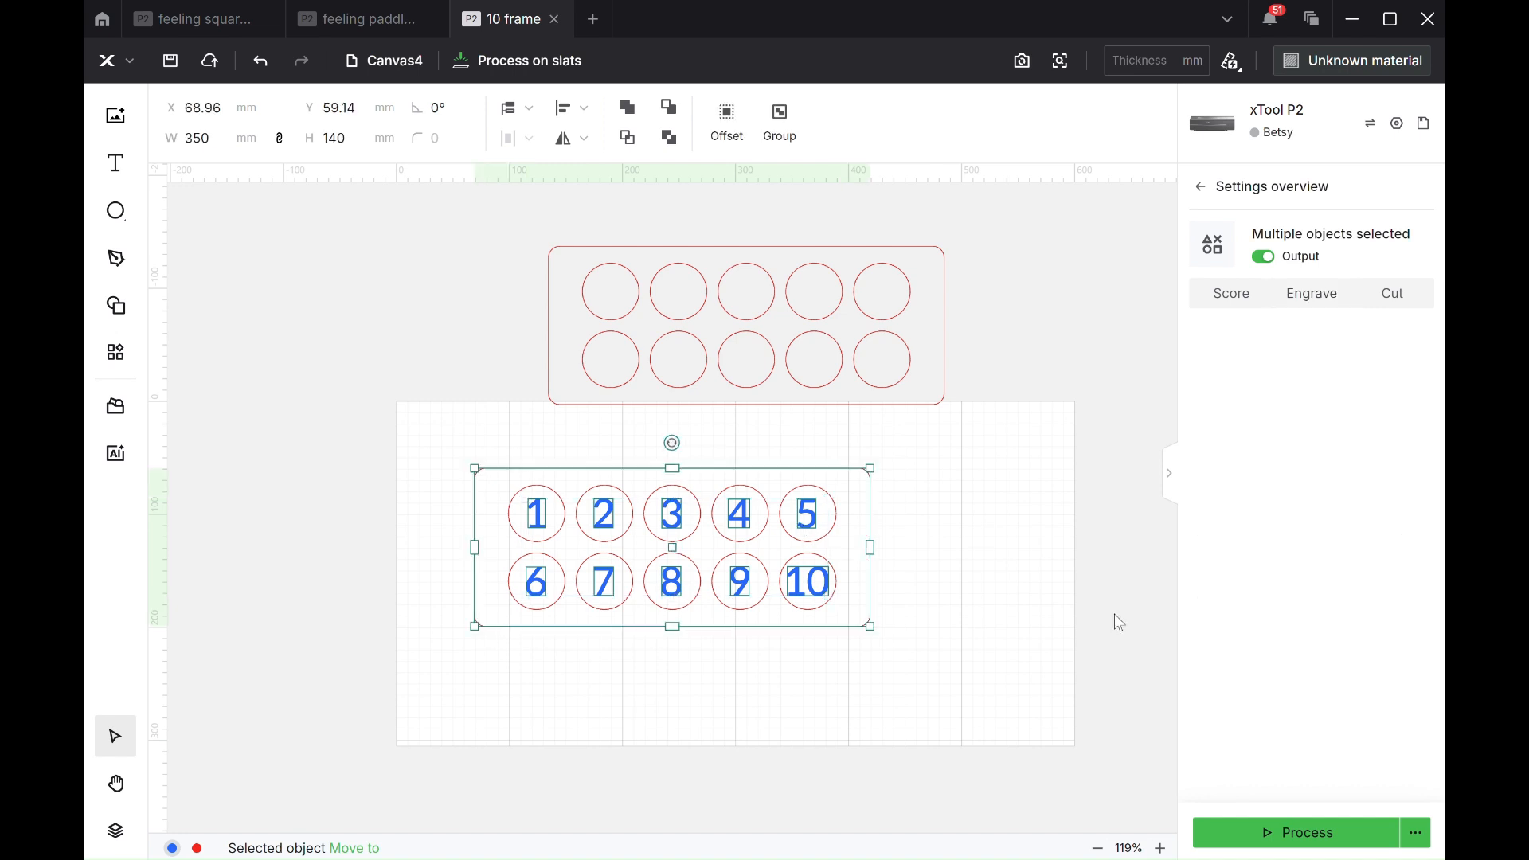
left_click(1260, 841)
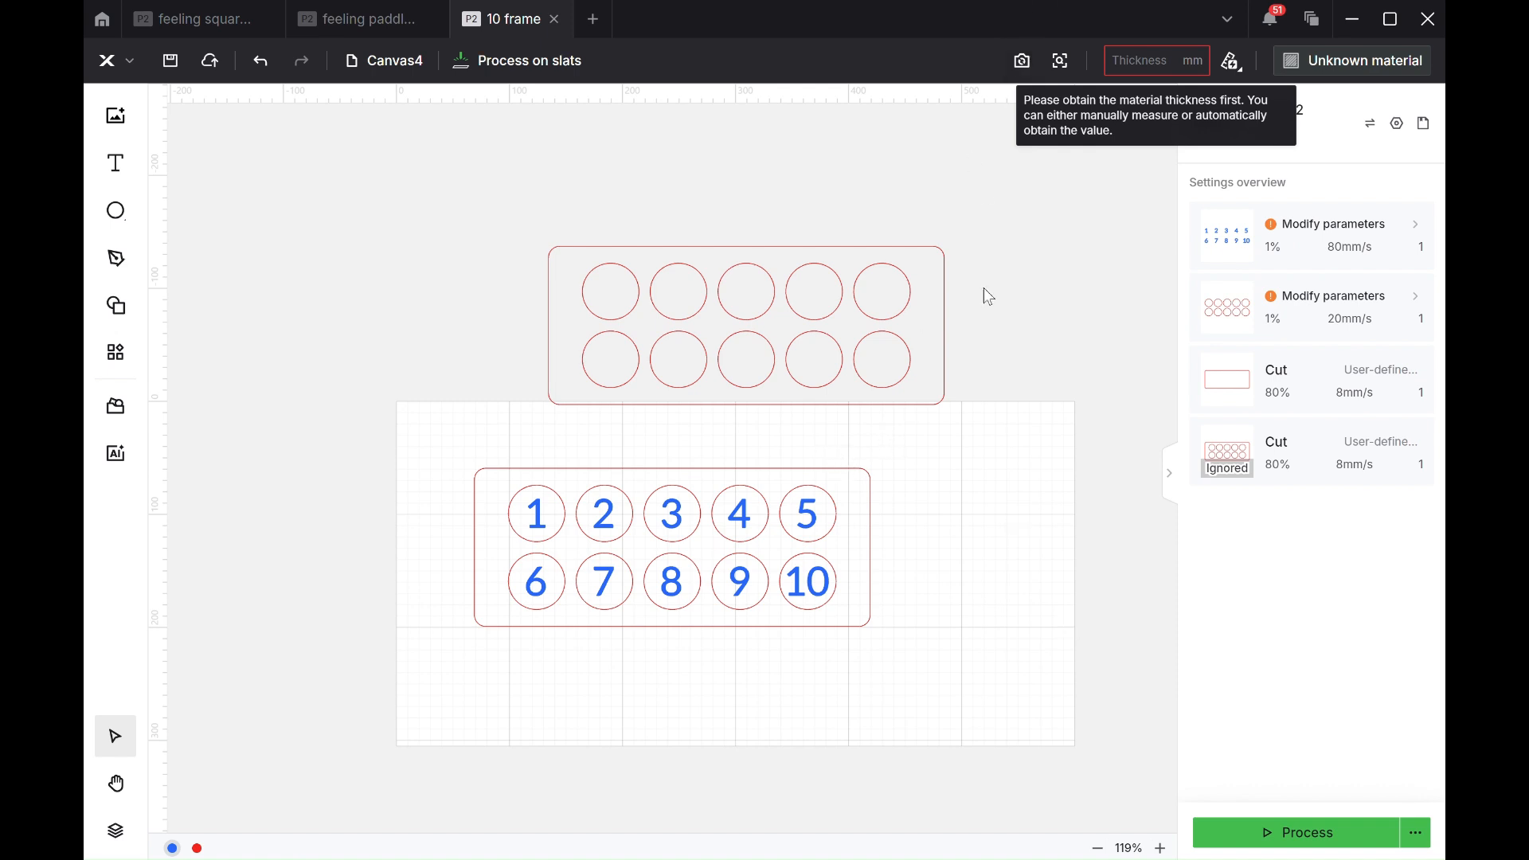
Set the material thickness to 3 mm.
left_click(734, 475)
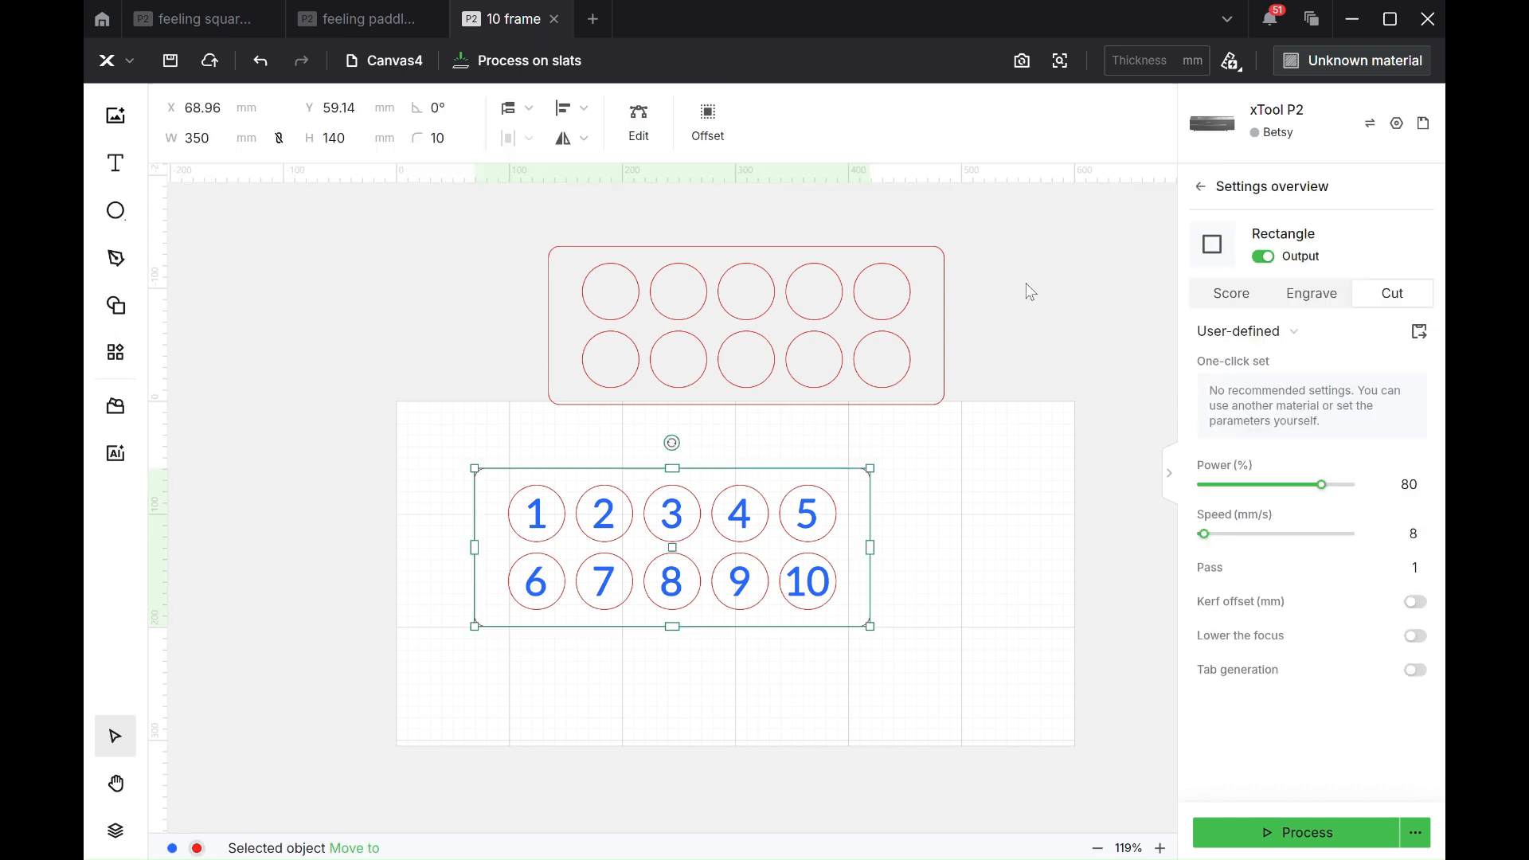
left_click(1161, 54)
type("3")
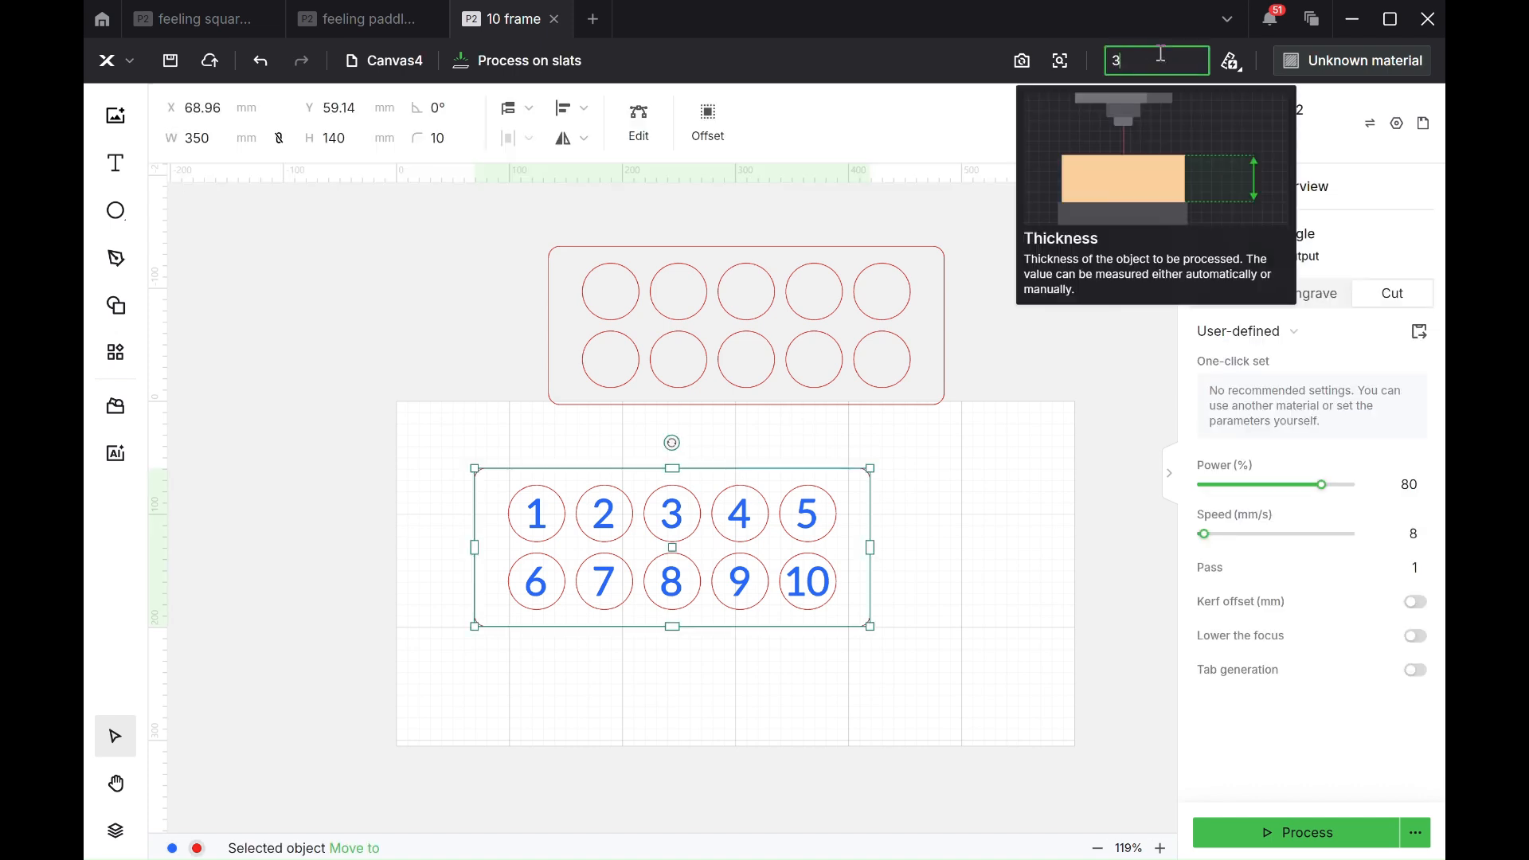
left_click(1030, 446)
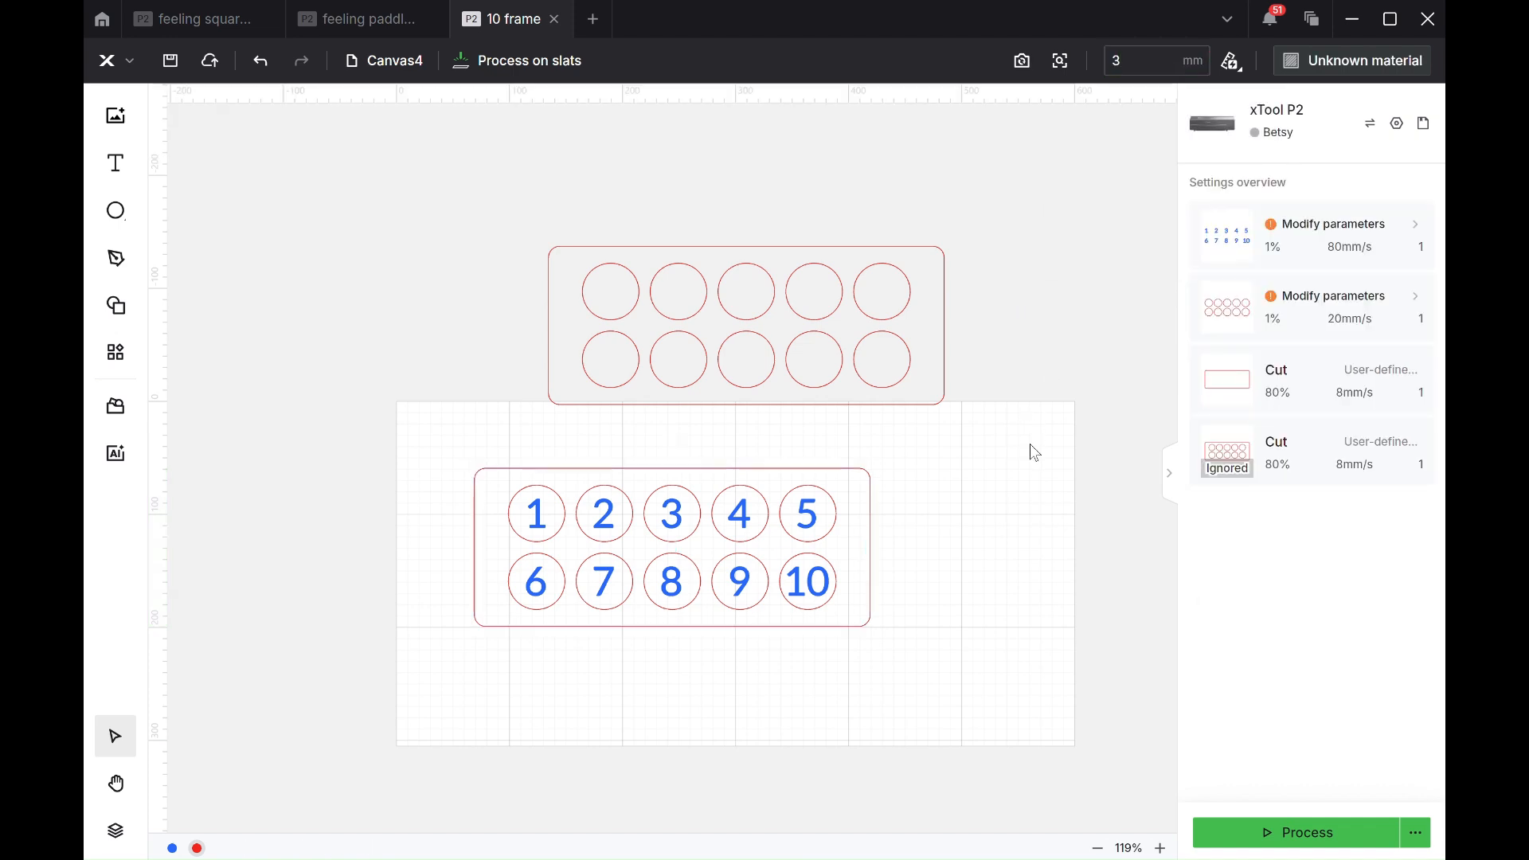
Preview the processing paths of the numbered layout, ignoring the low-power tip, and return to the canvas.
left_click(1245, 830)
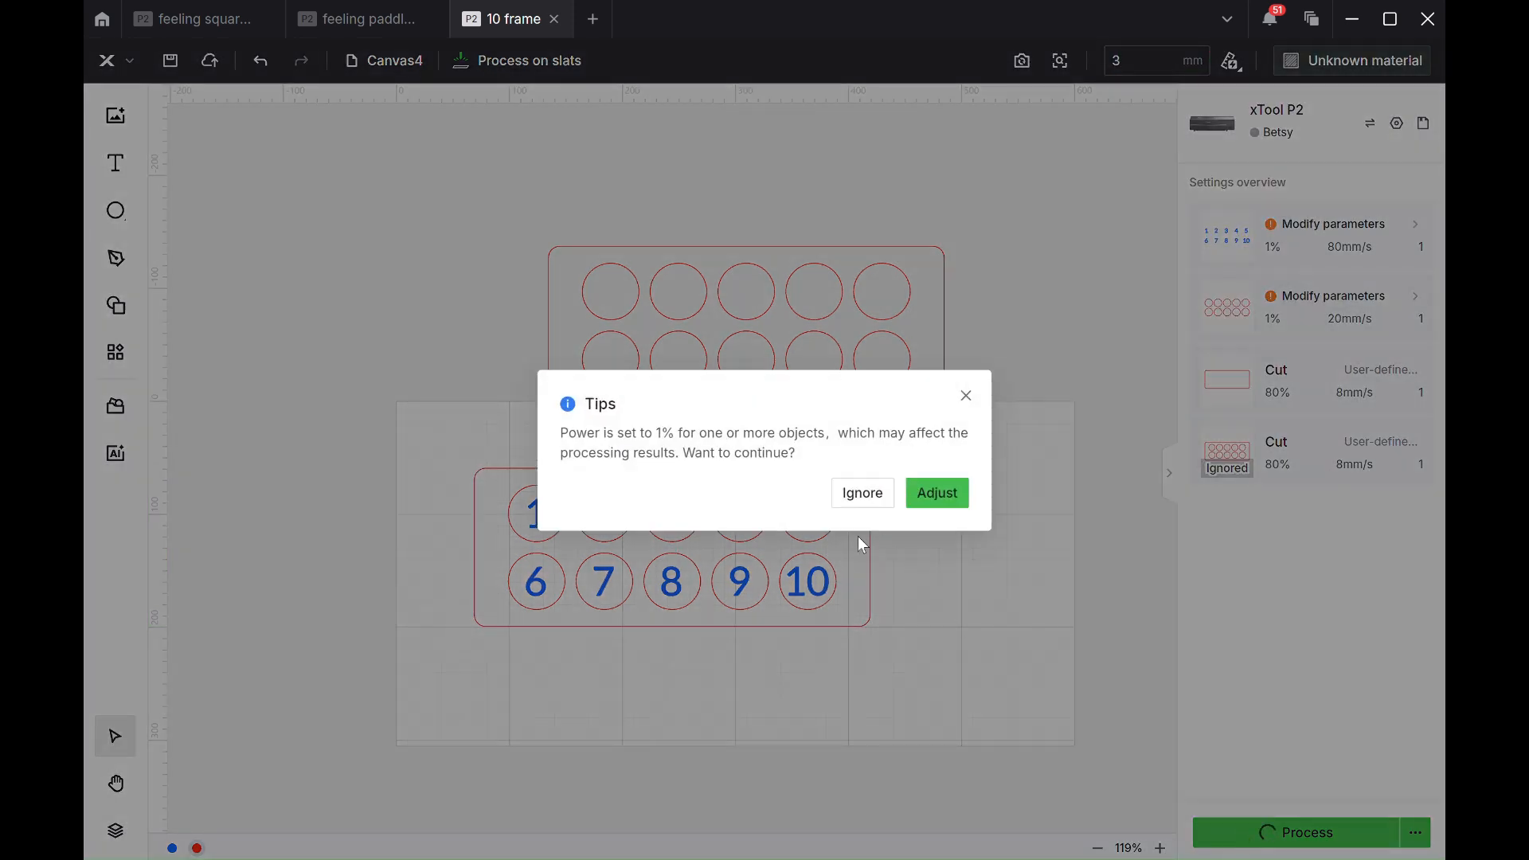
left_click(852, 486)
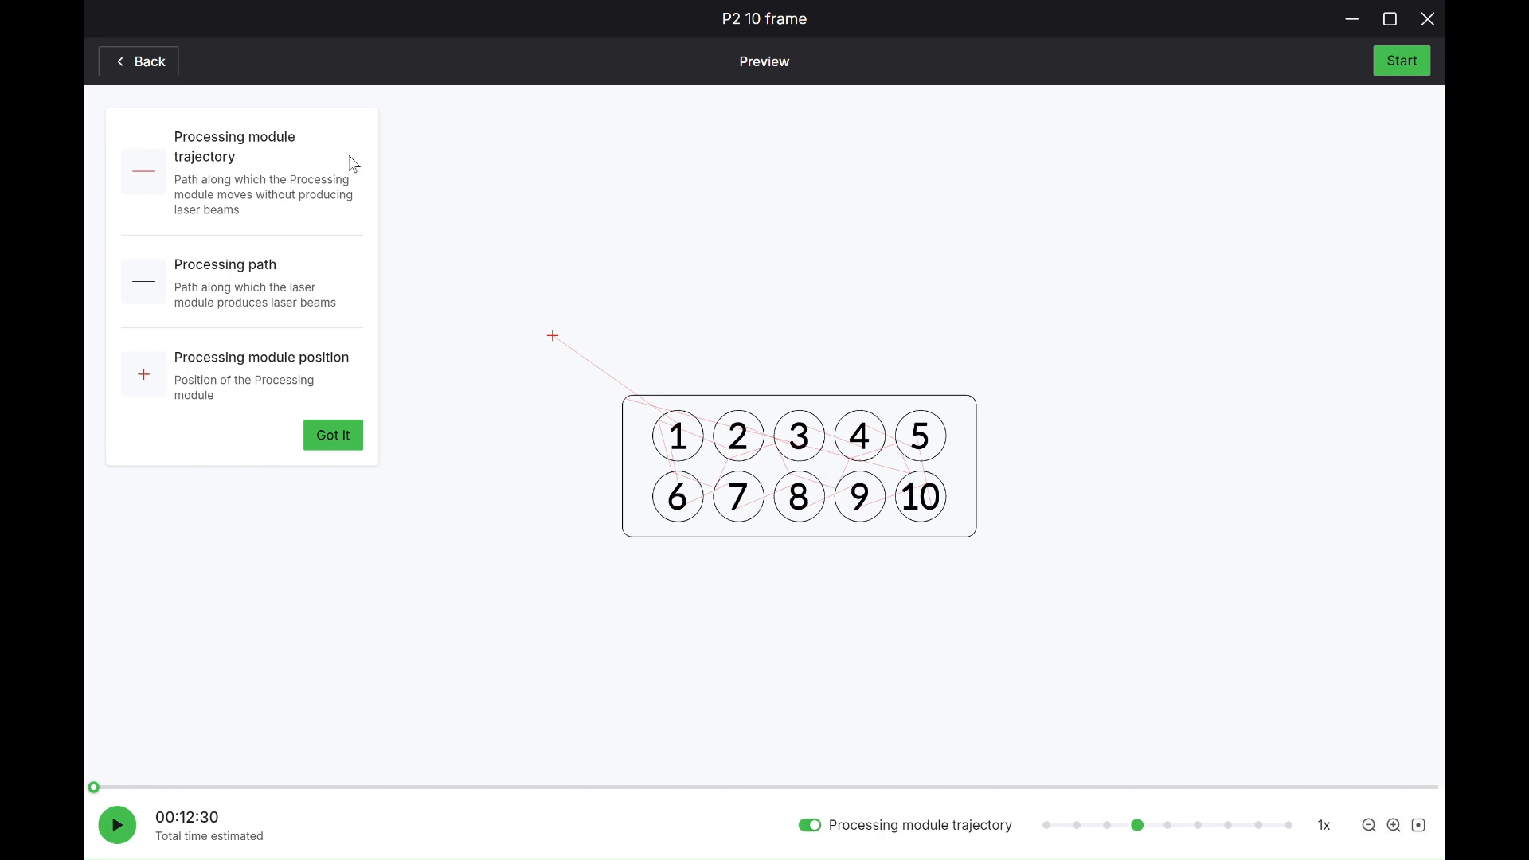
left_click(147, 67)
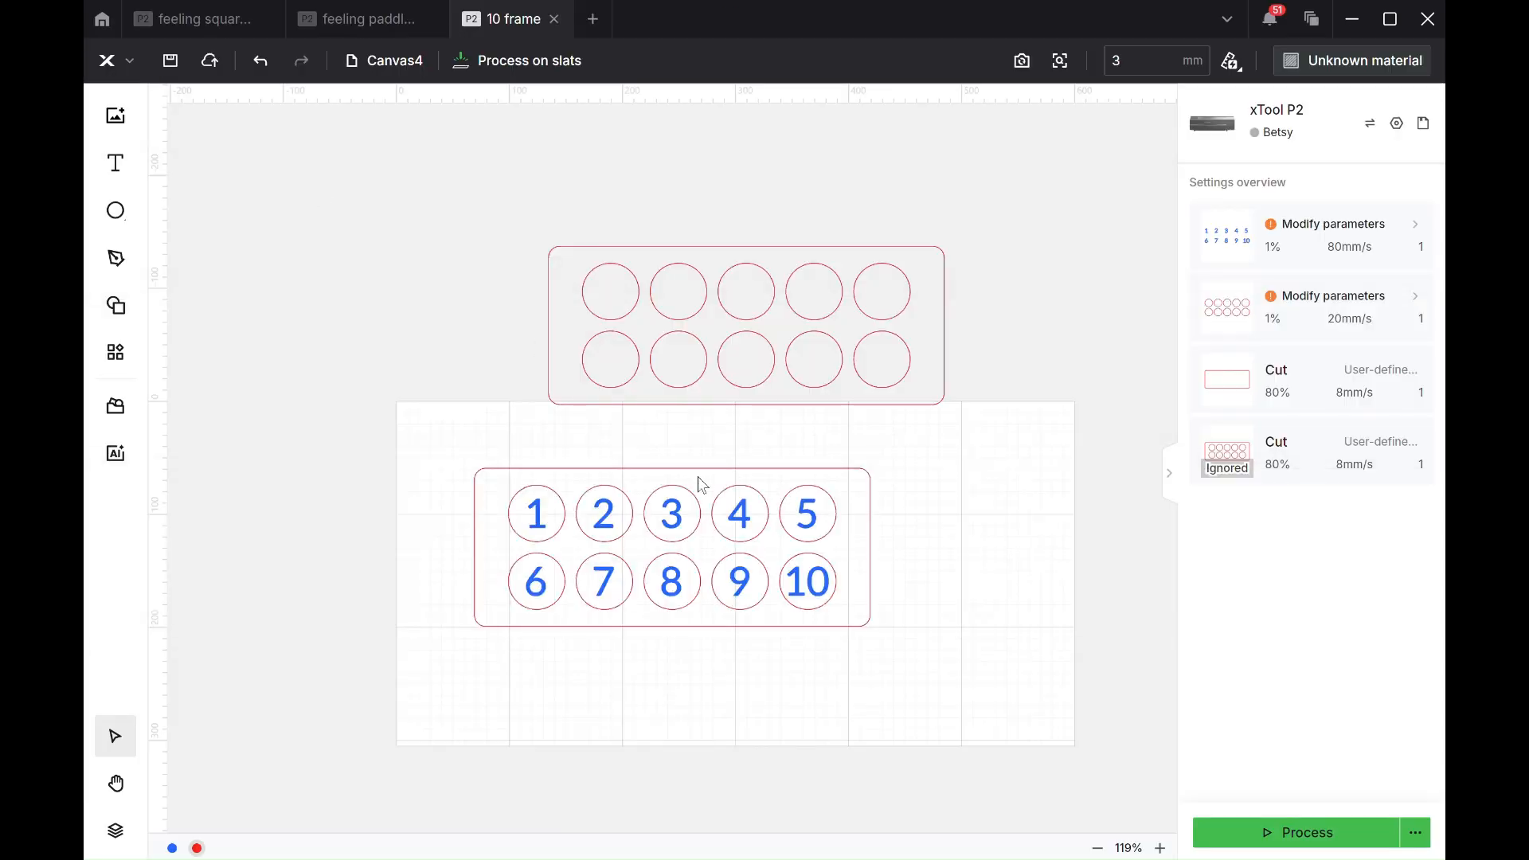
Disable output for the numbered circles, their numerals and the surrounding rounded rectangle.
left_click(691, 494)
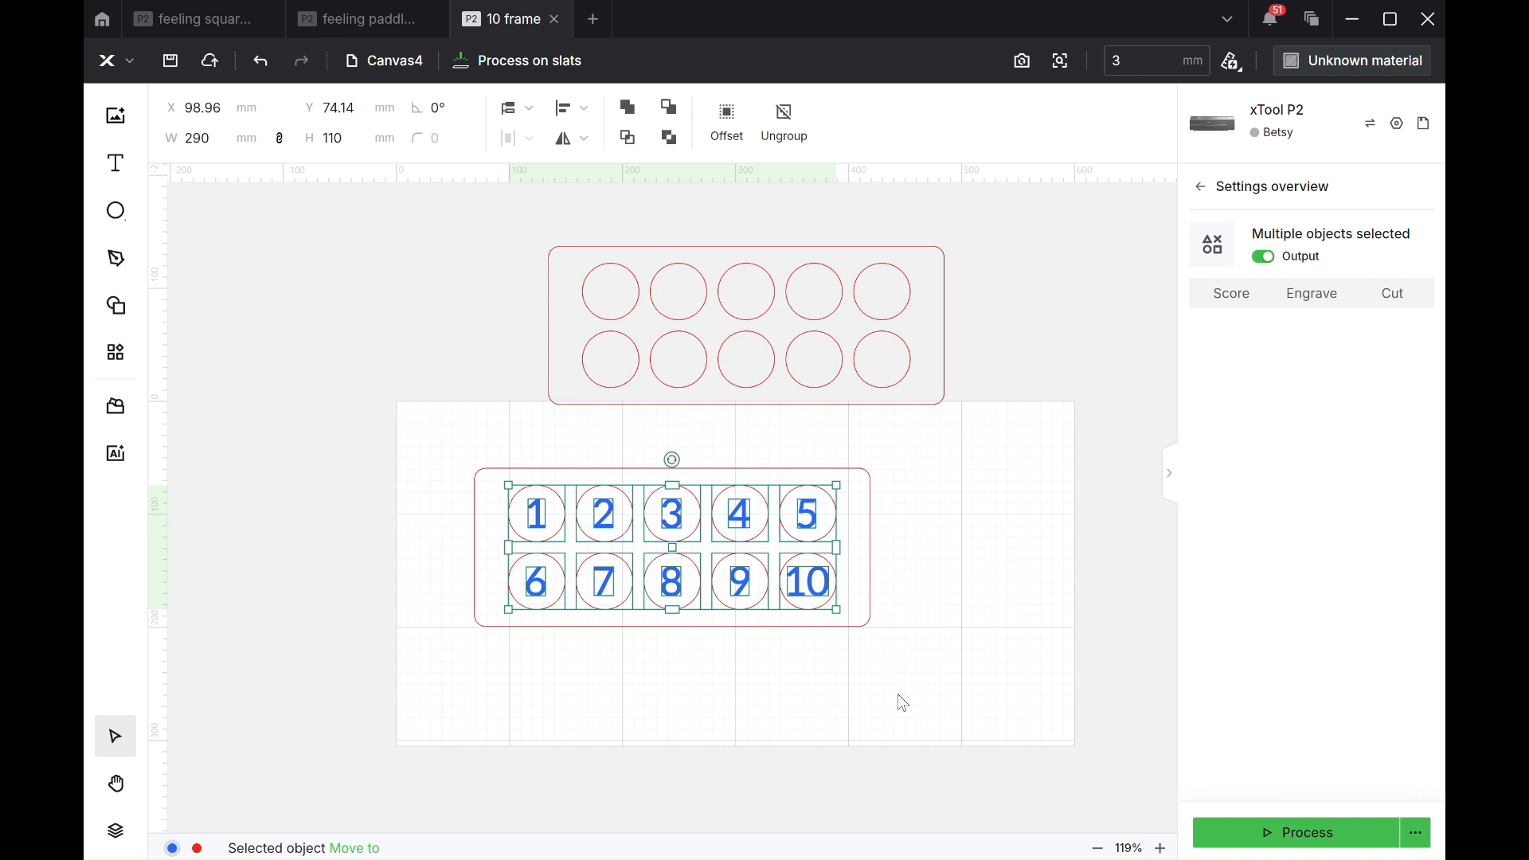
left_click_drag(898, 694, 379, 454)
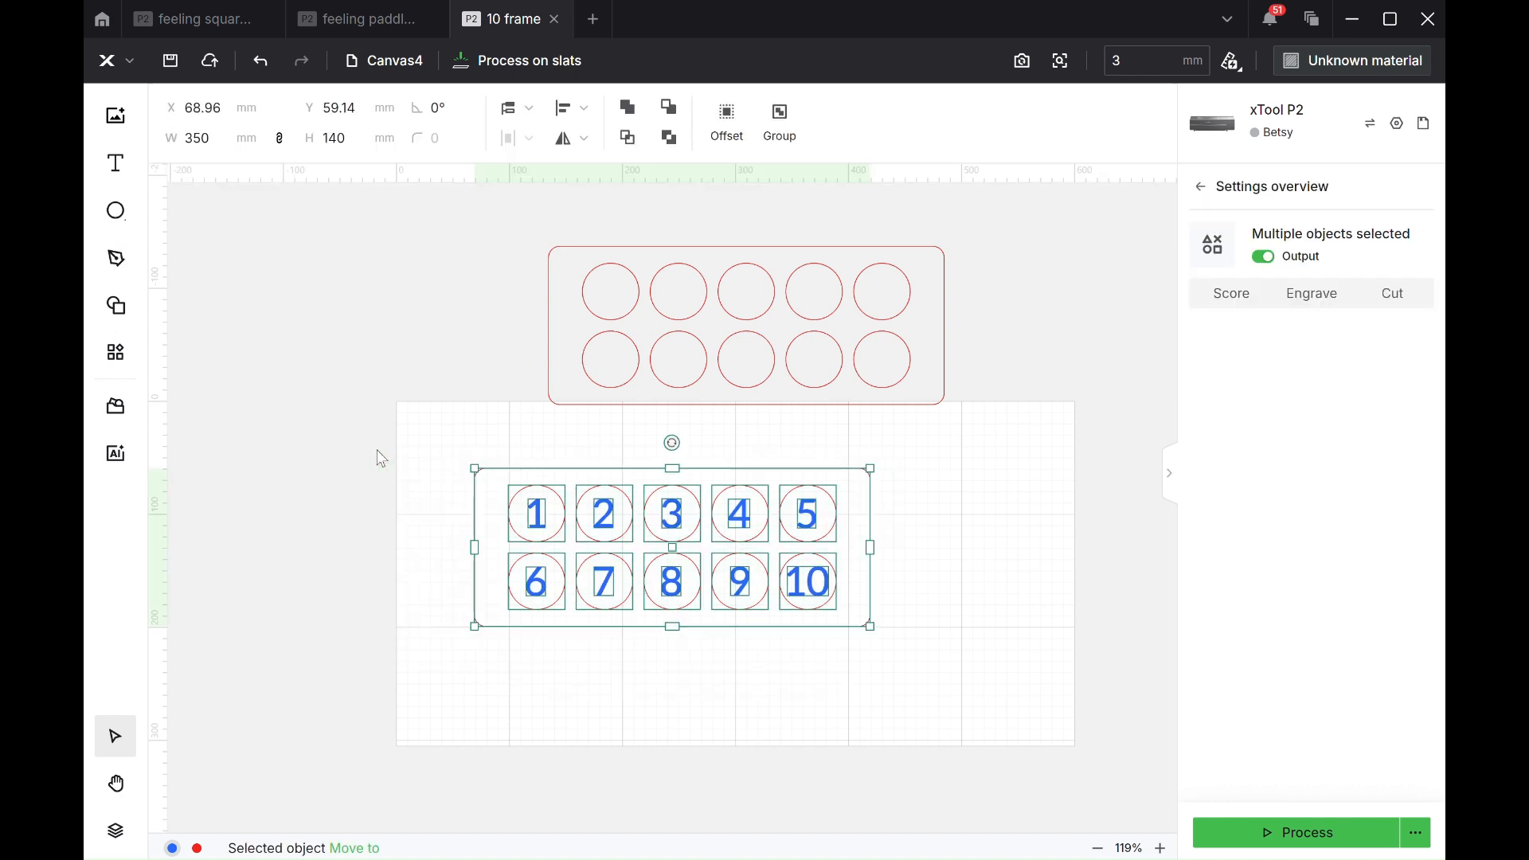
left_click(1265, 259)
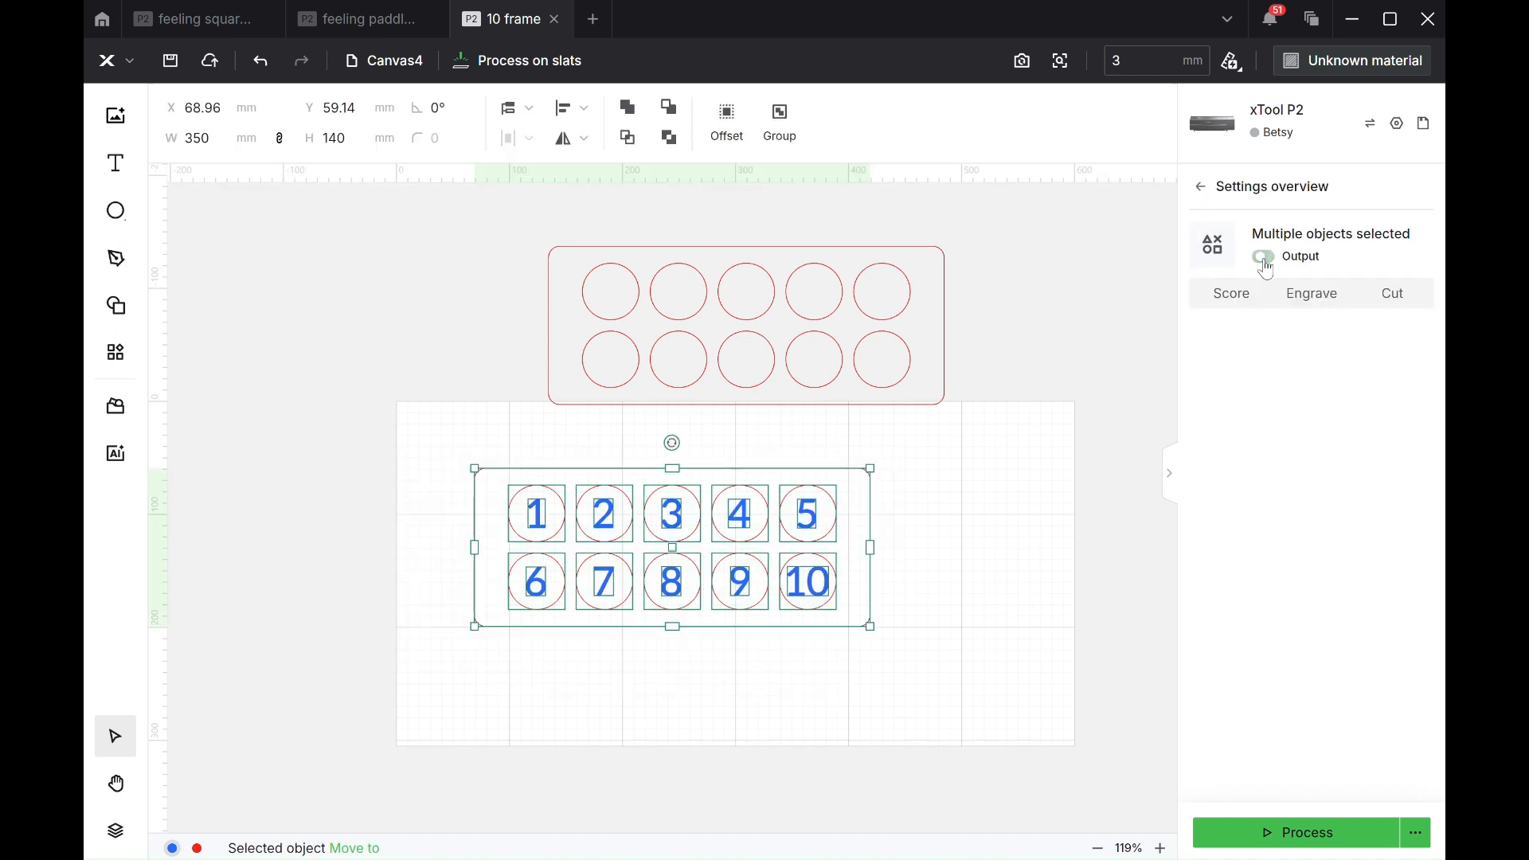
left_click(1060, 453)
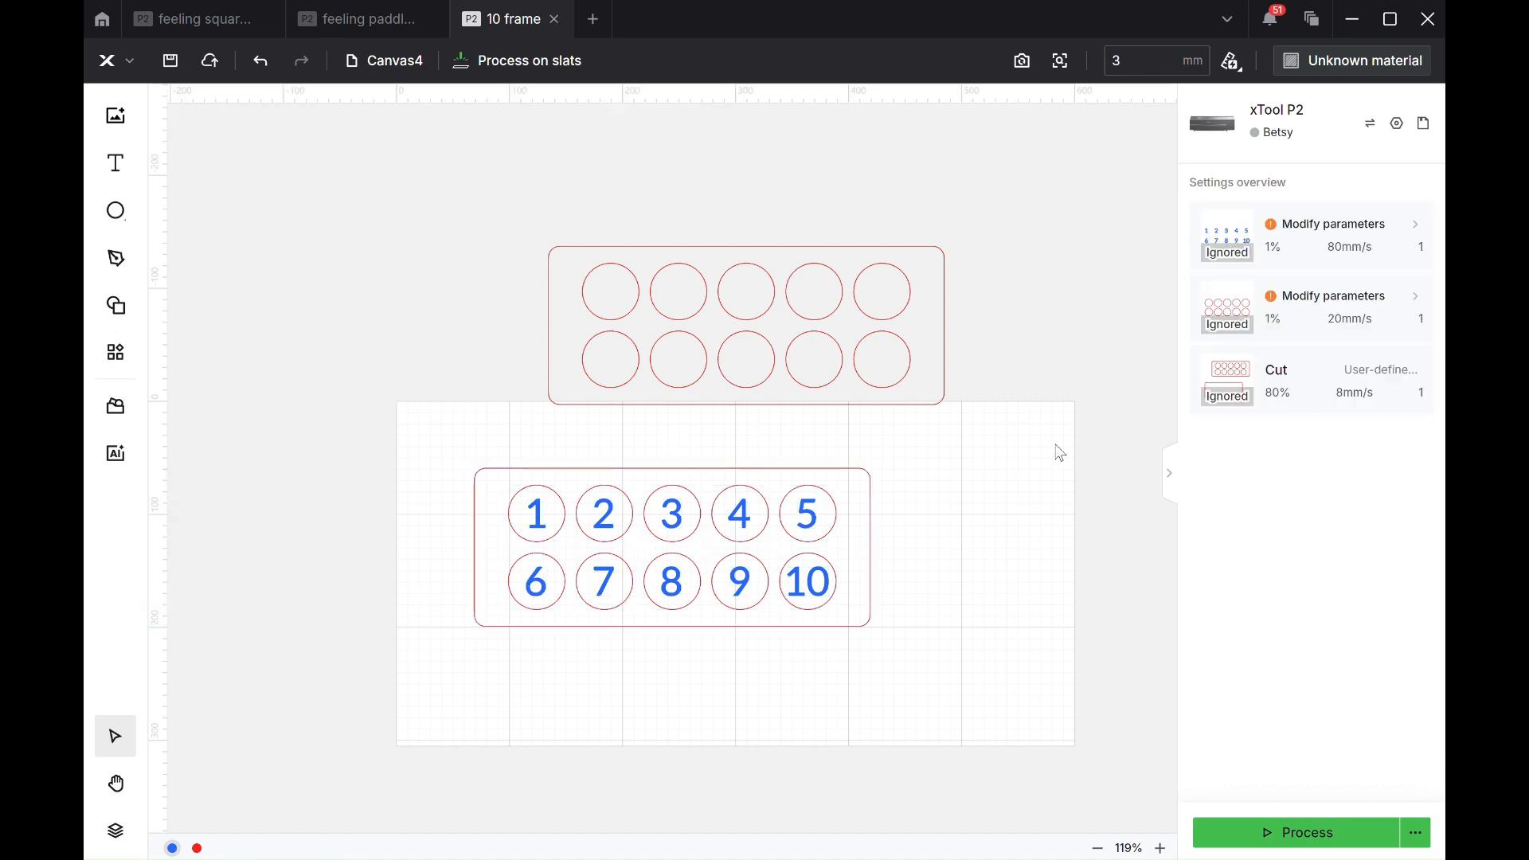
Enable output for the numerals 1 to 10 and for the rounded rectangle around them.
left_click(172, 848)
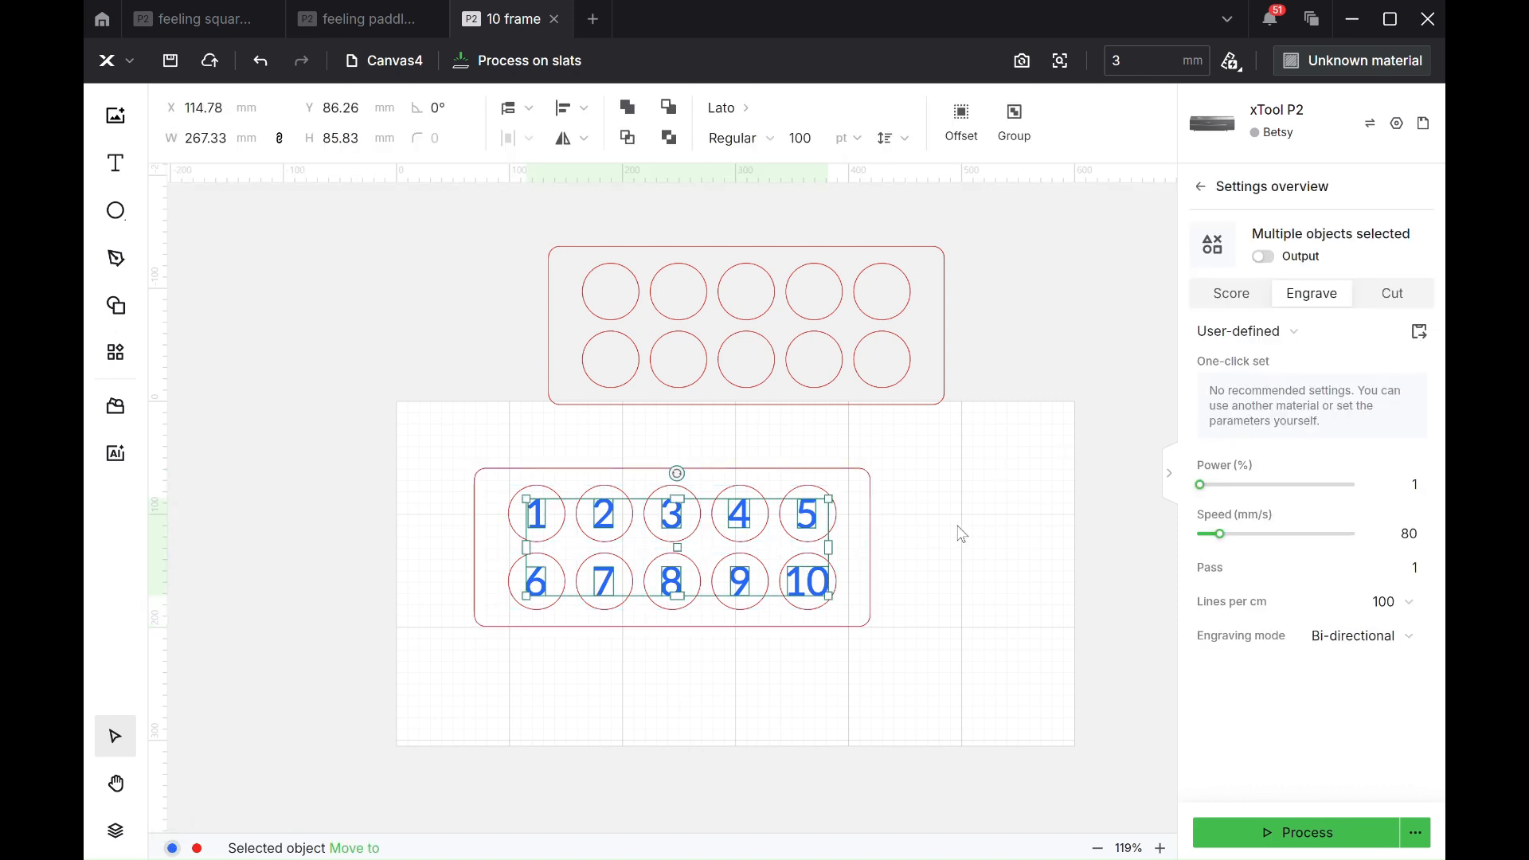
left_click(1265, 258)
left_click(933, 584)
left_click(869, 598)
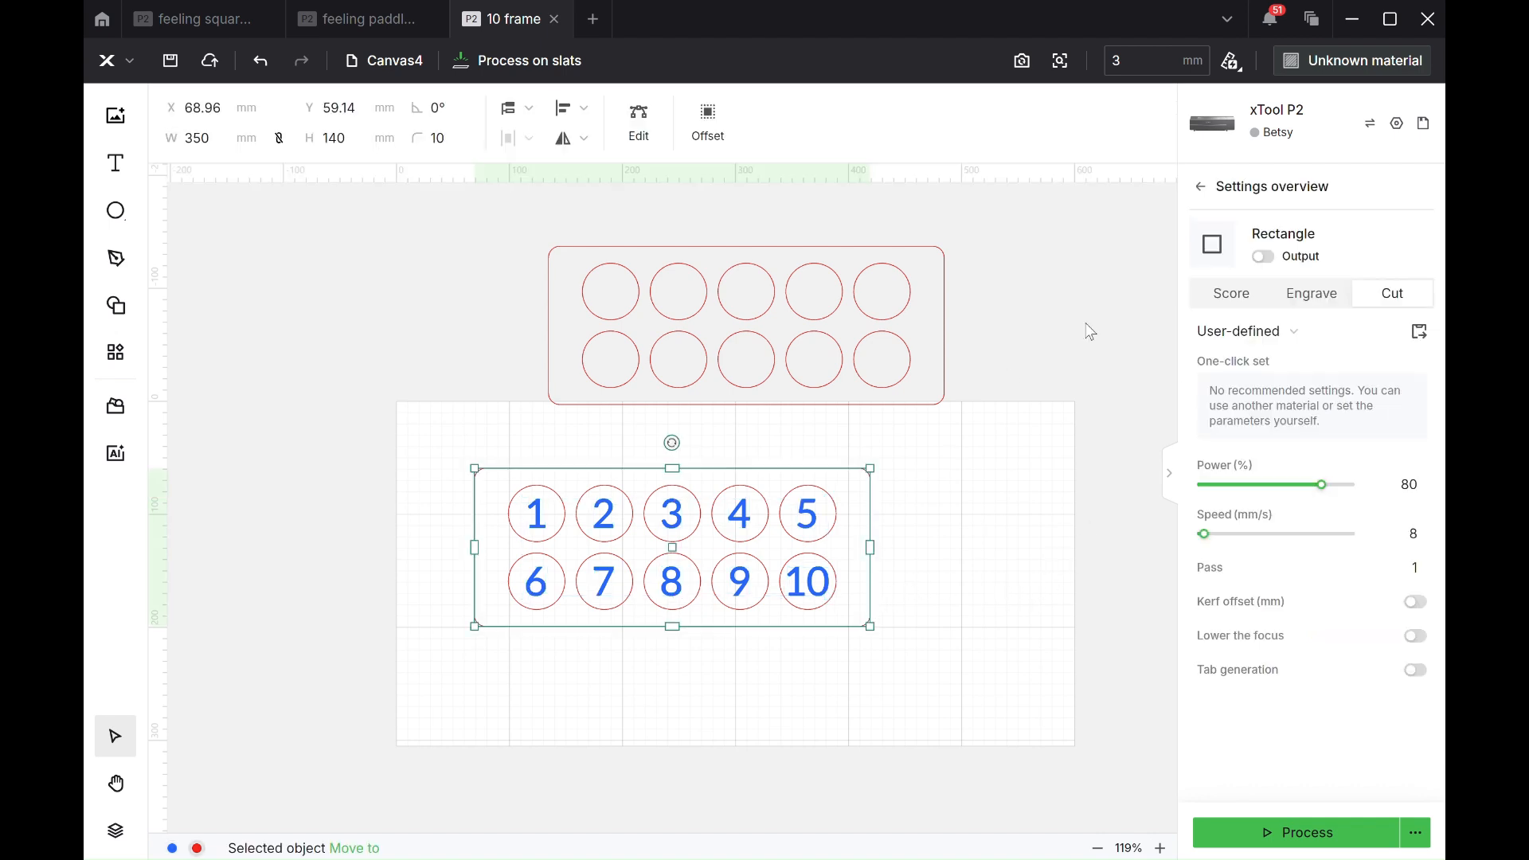
left_click(1264, 256)
left_click(1119, 442)
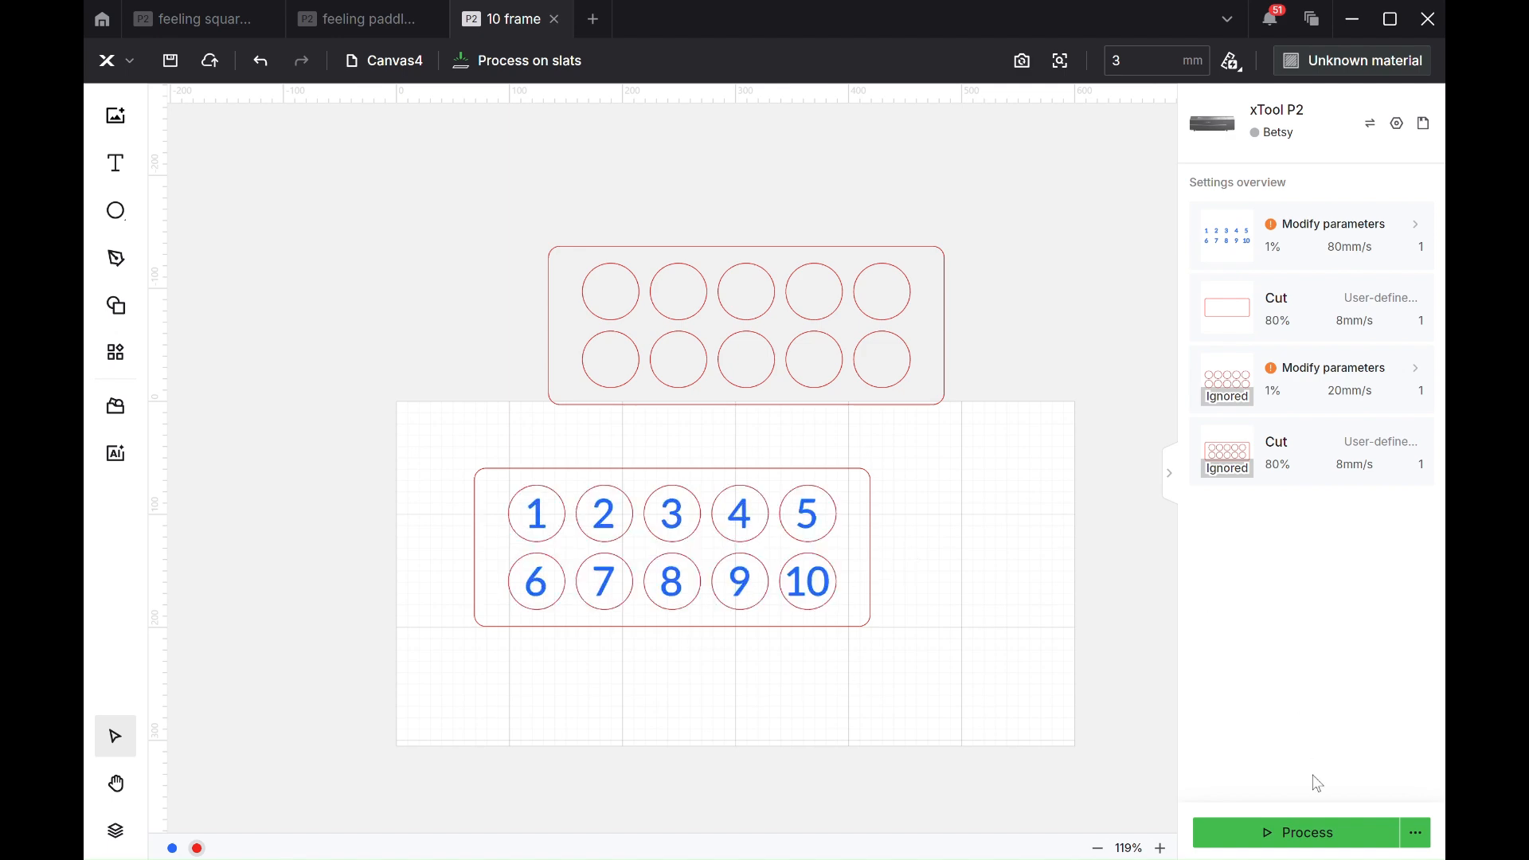
Preview the processing paths of the numerals and outer rectangle without the circles, and return to the canvas.
left_click(1261, 828)
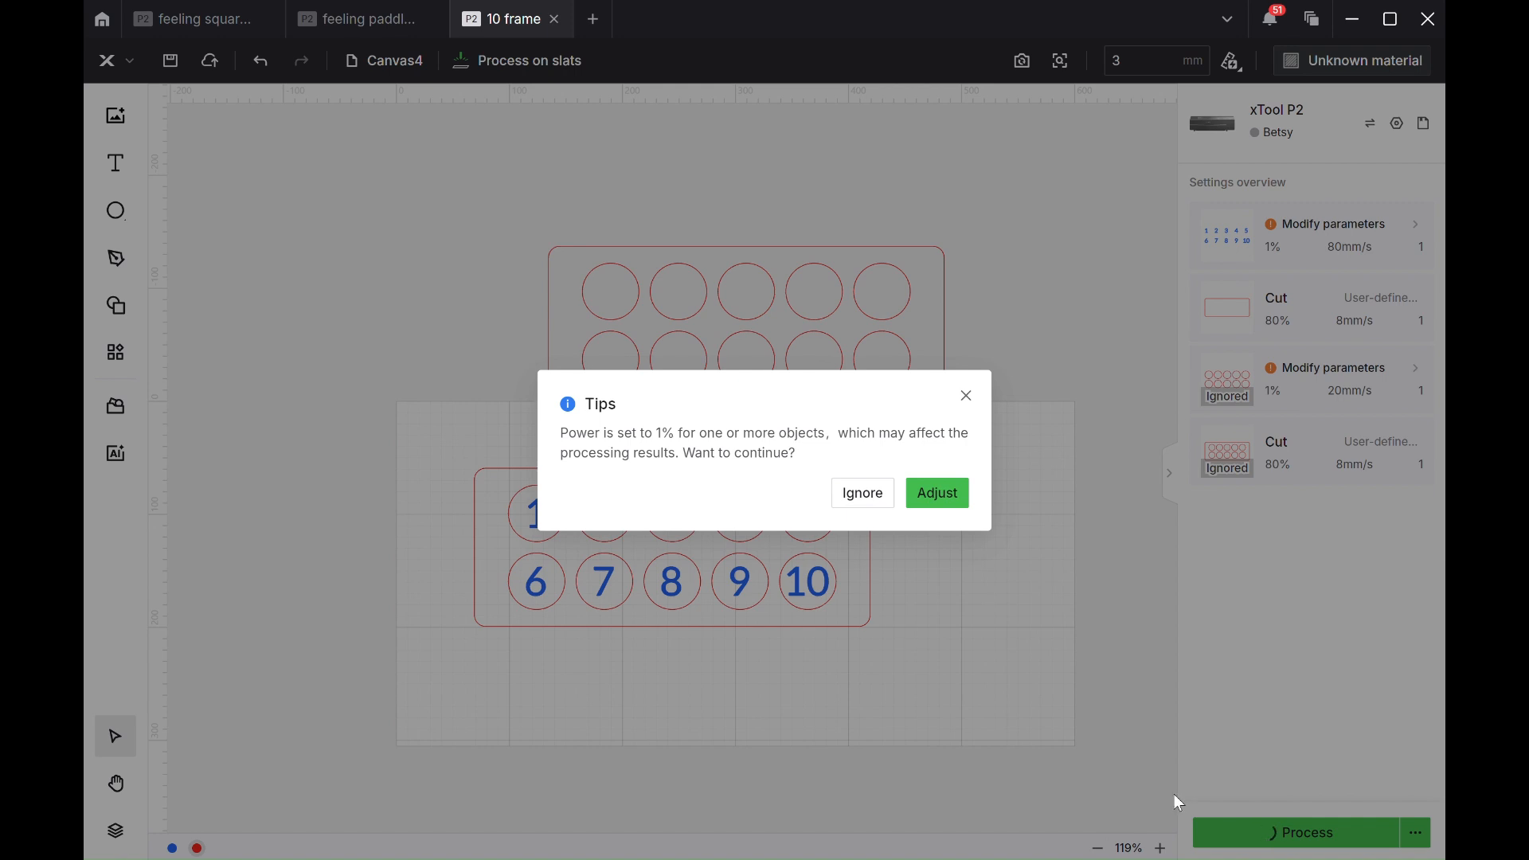
left_click(876, 493)
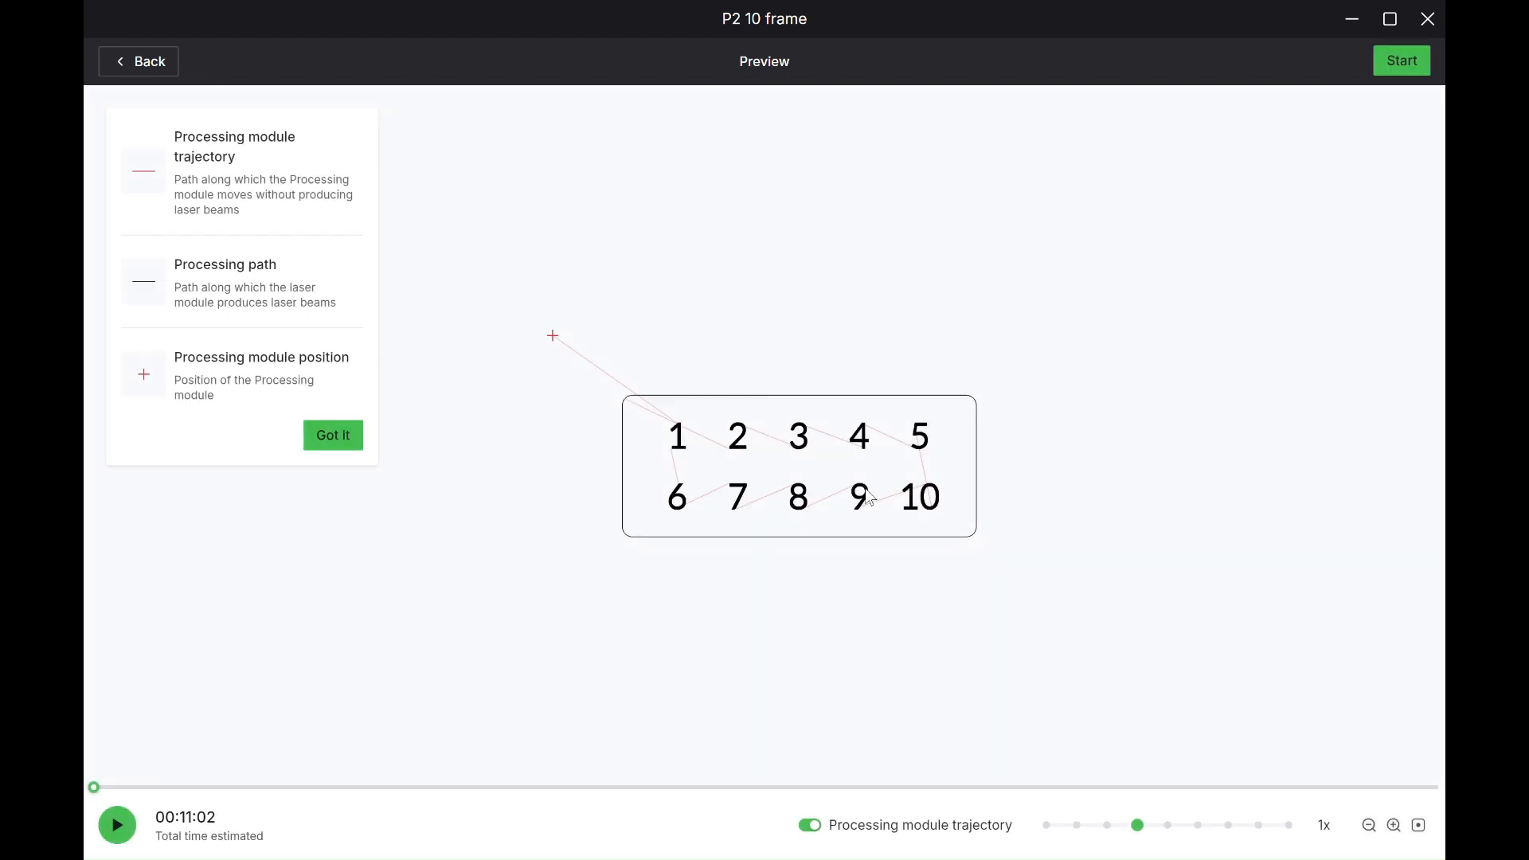
left_click(125, 63)
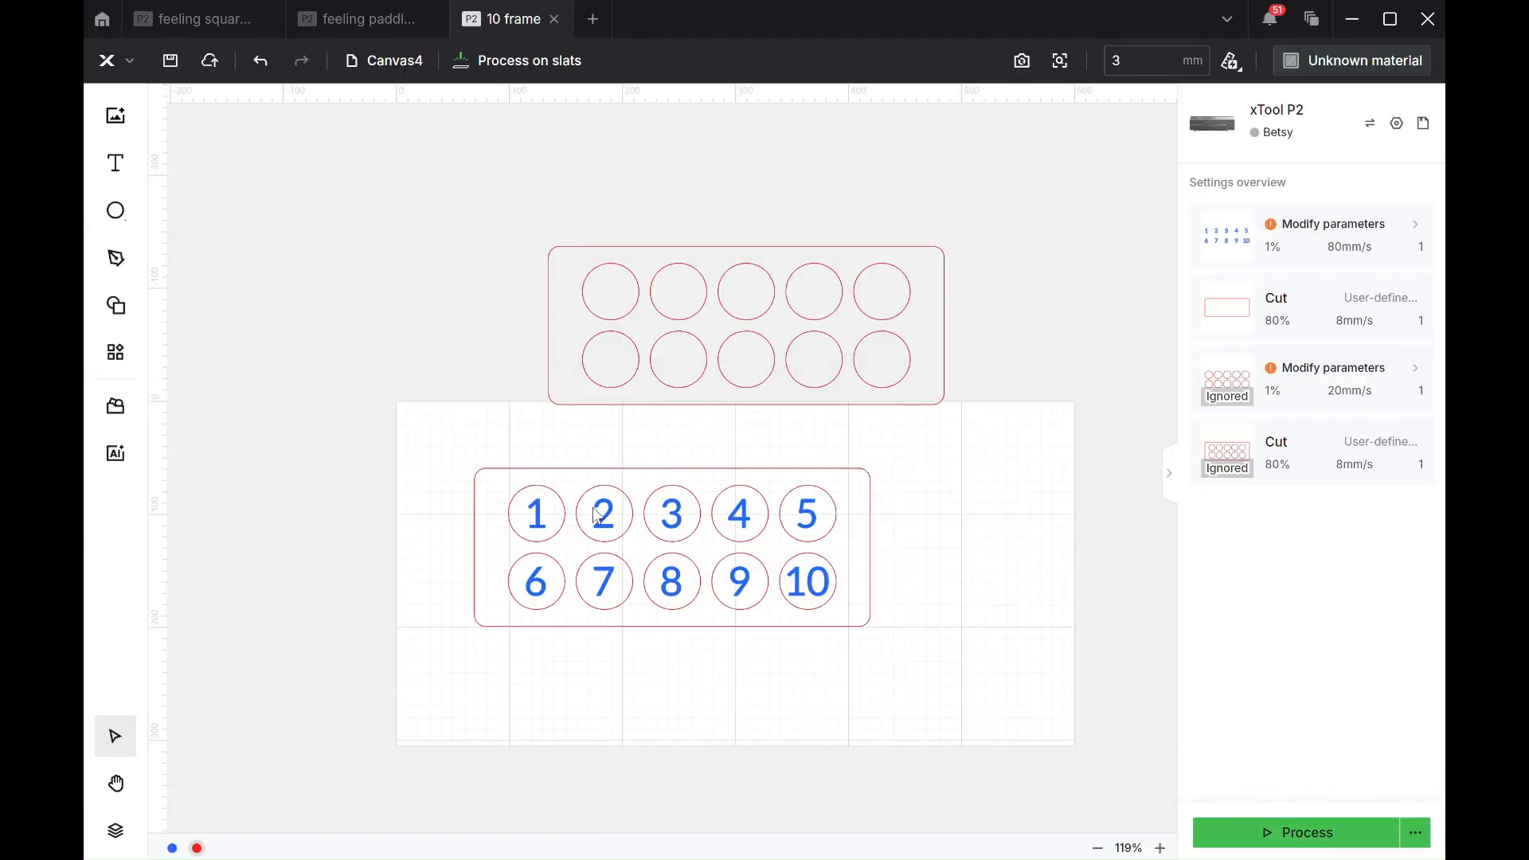
left_click_drag(541, 228, 988, 395)
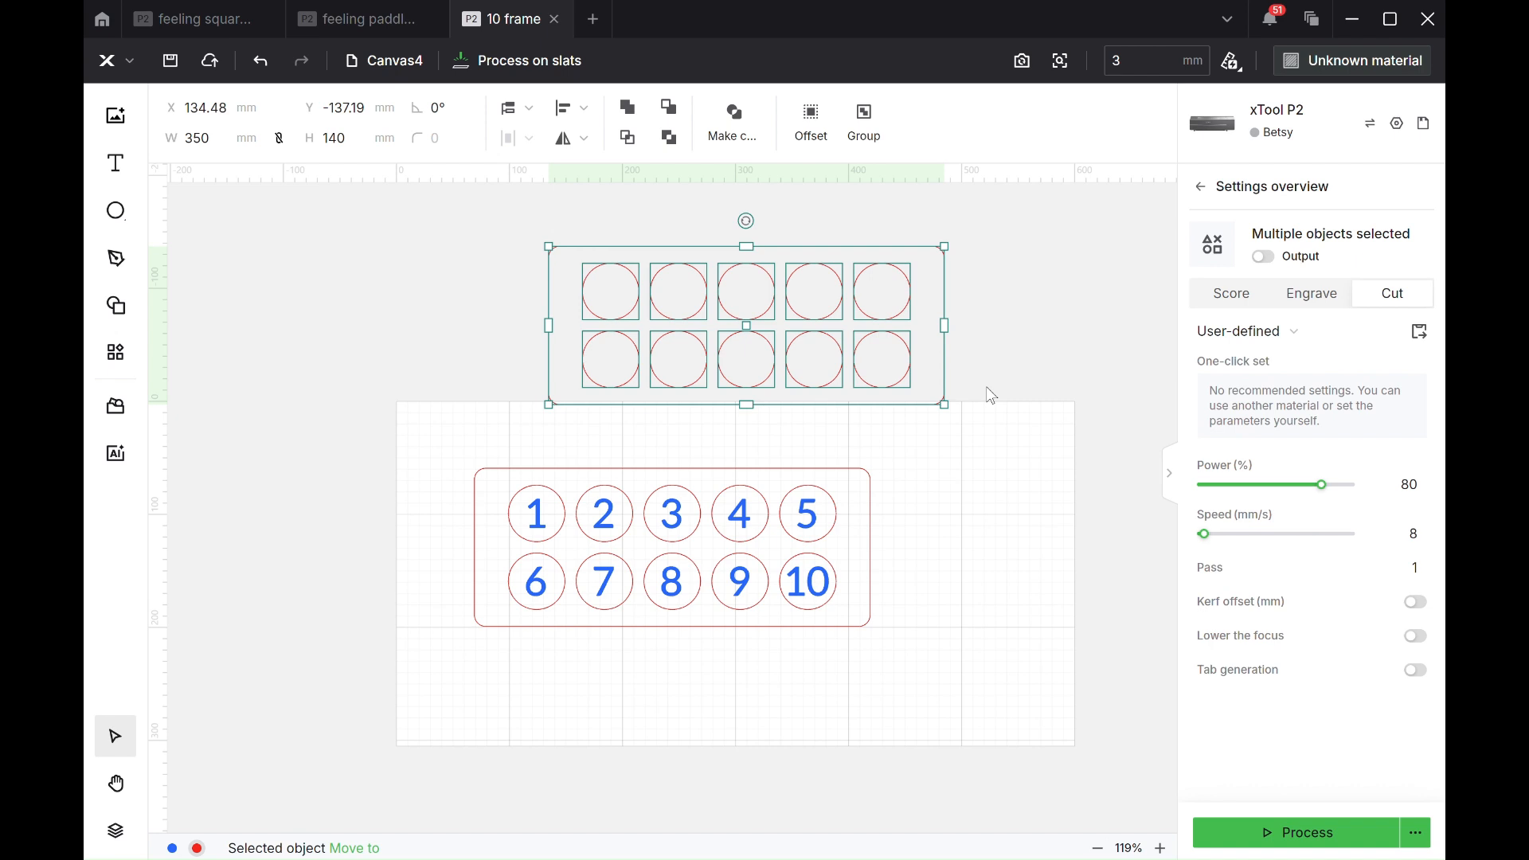
left_click_drag(869, 716, 386, 438)
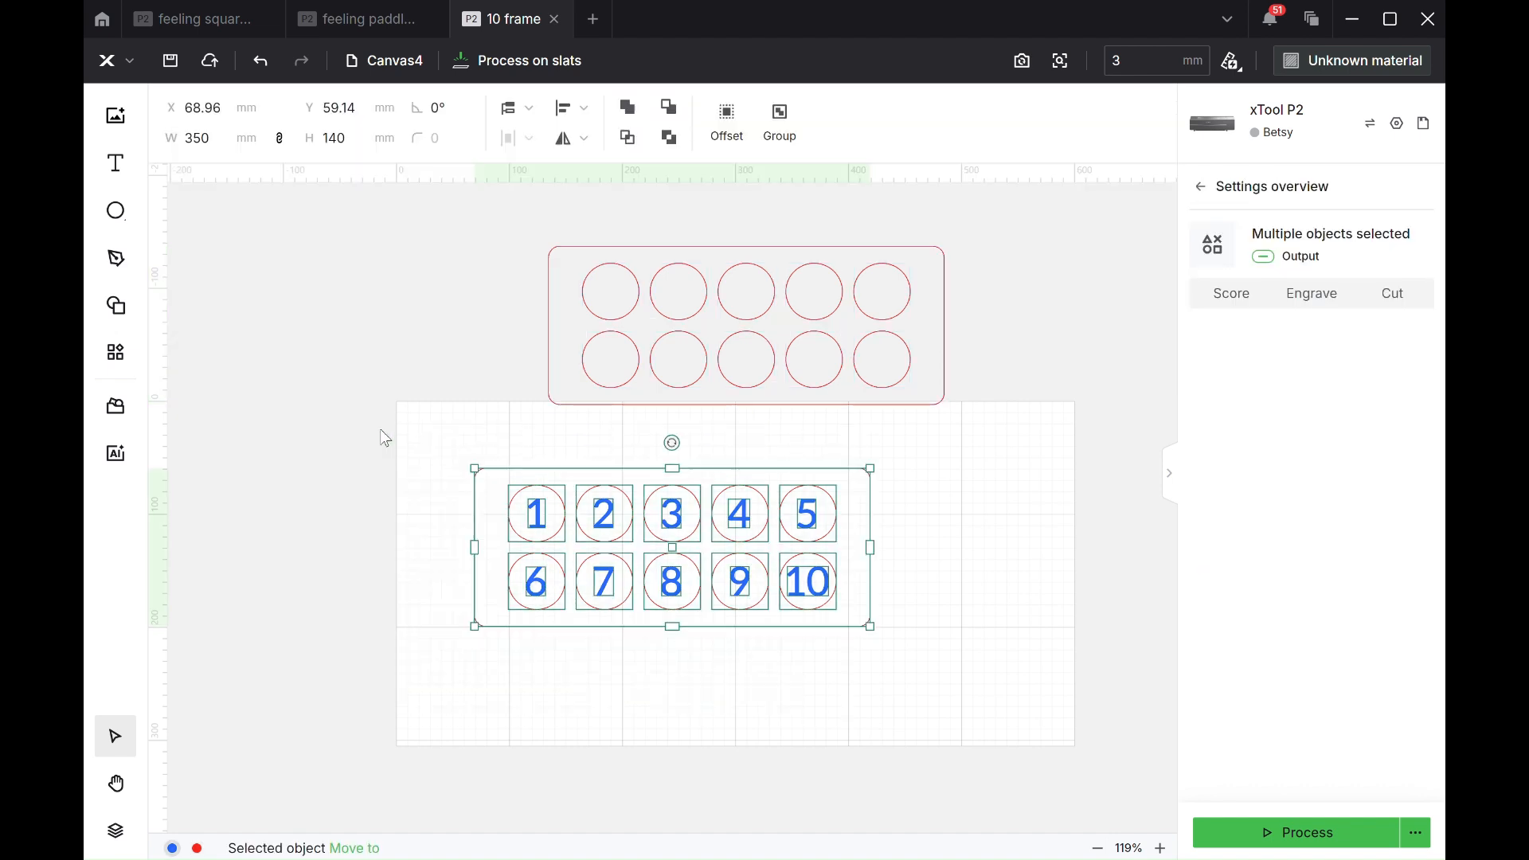
left_click(572, 438)
left_click(581, 469)
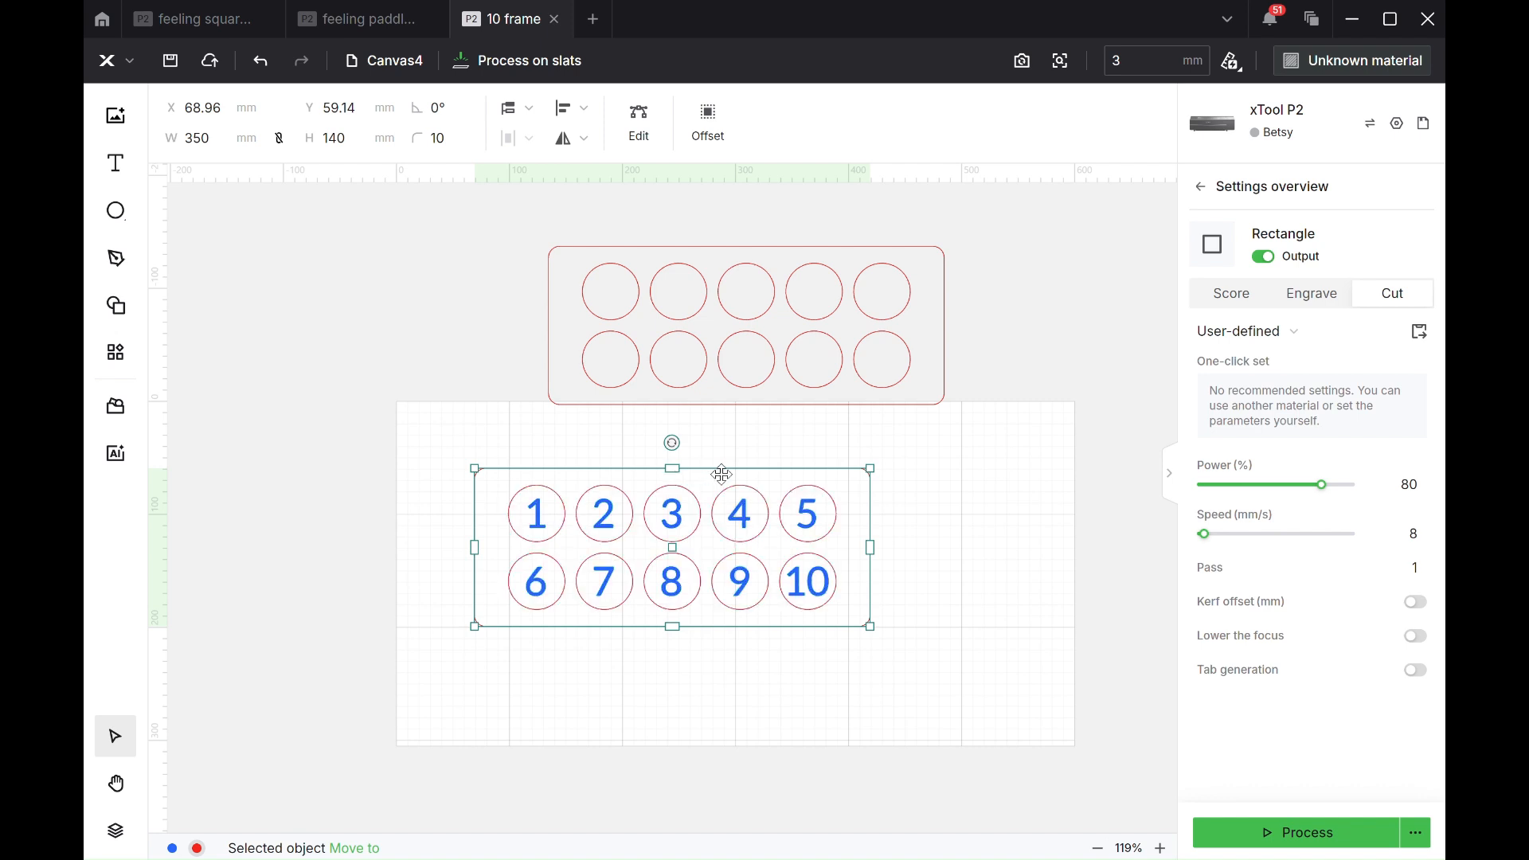
Place a copy of the rounded rectangle below the numbered layout and delete that copy.
left_click_drag(721, 474, 777, 674)
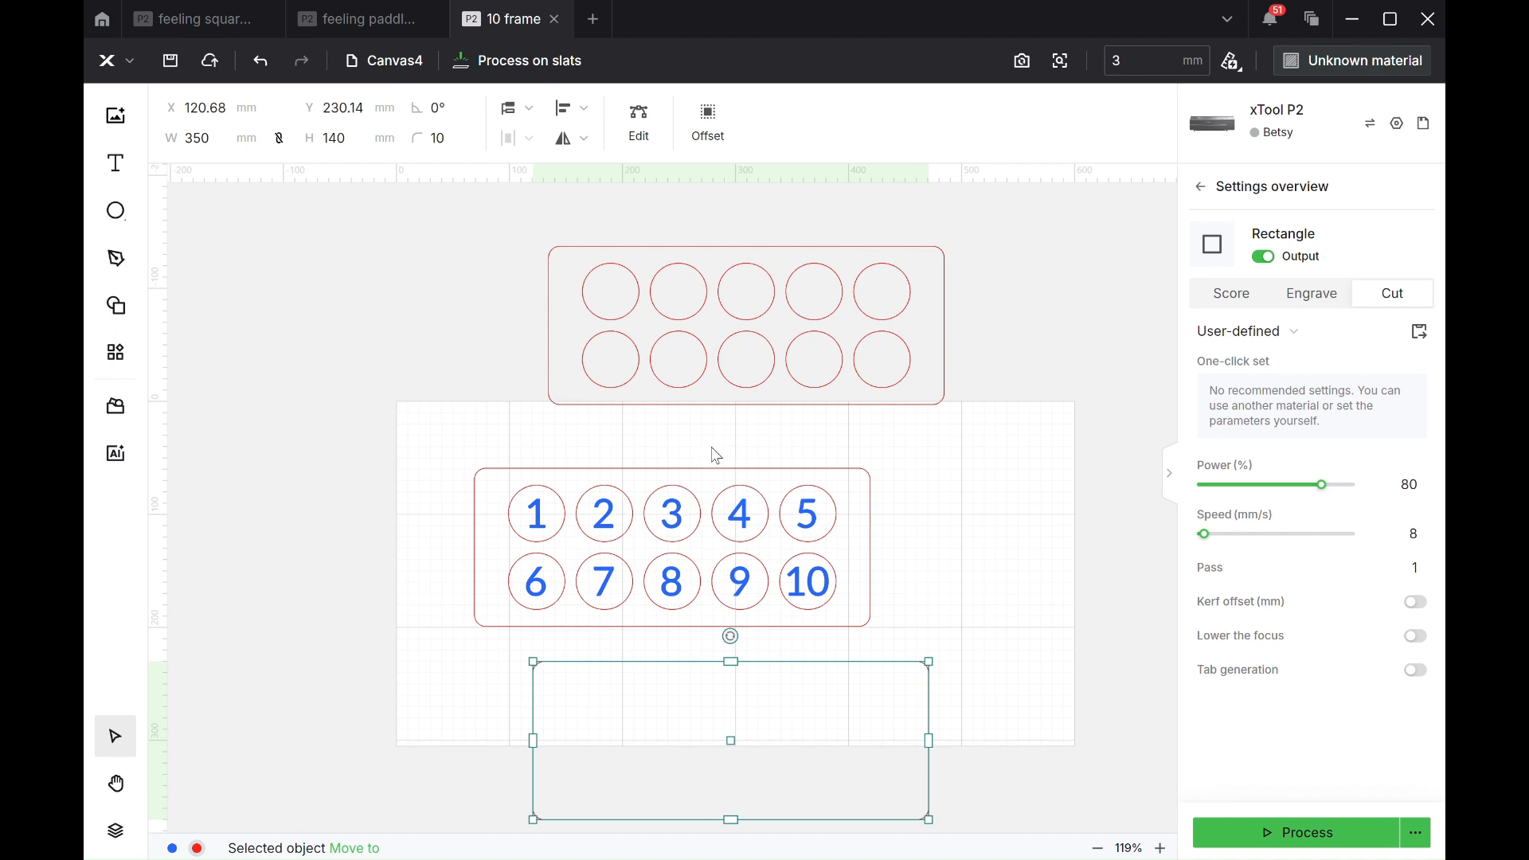
key("Delete")
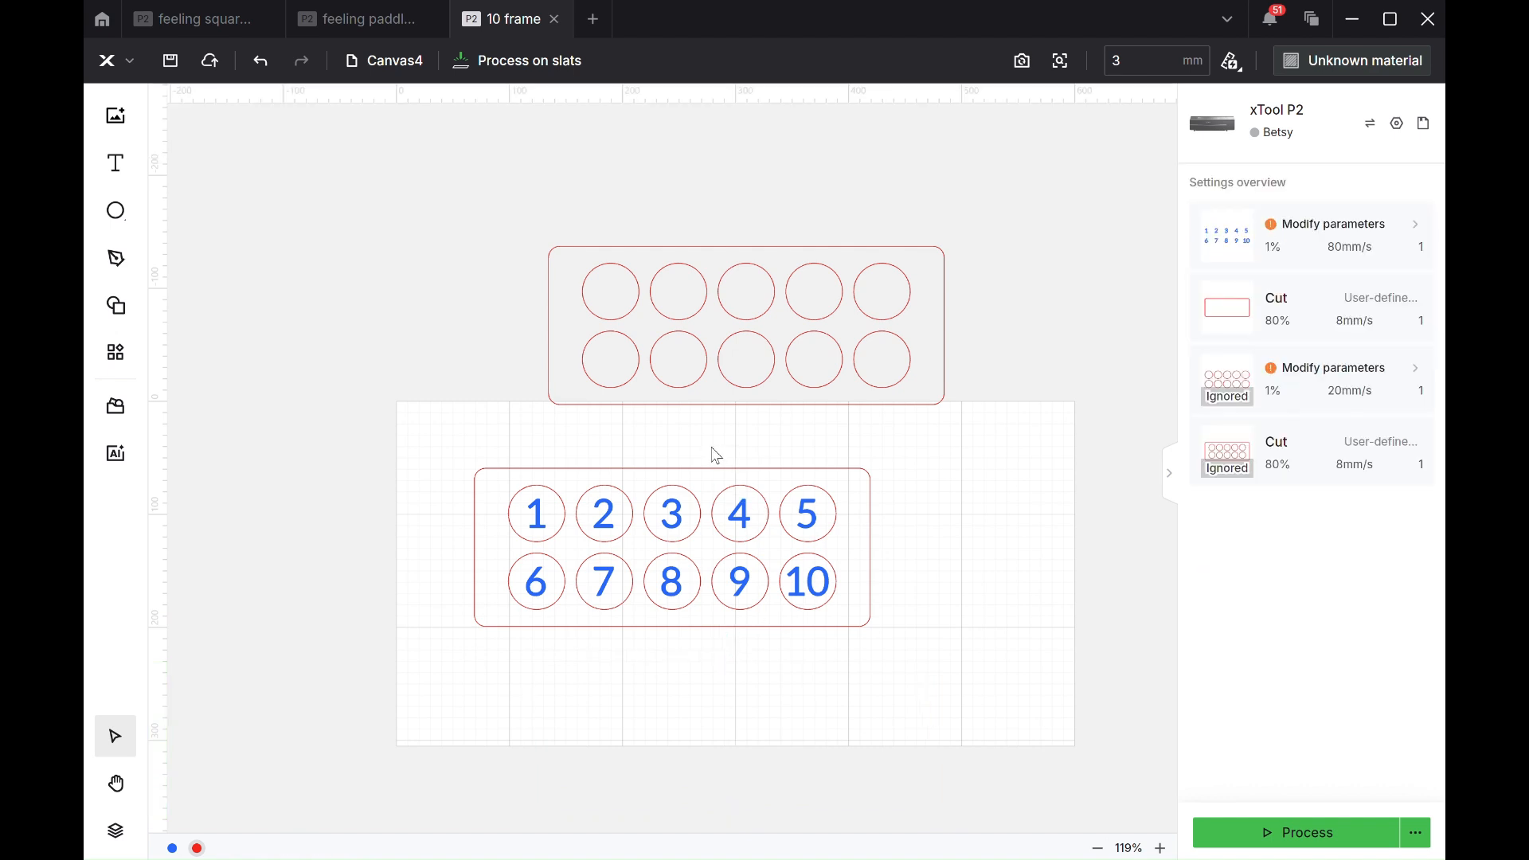
left_click(549, 484)
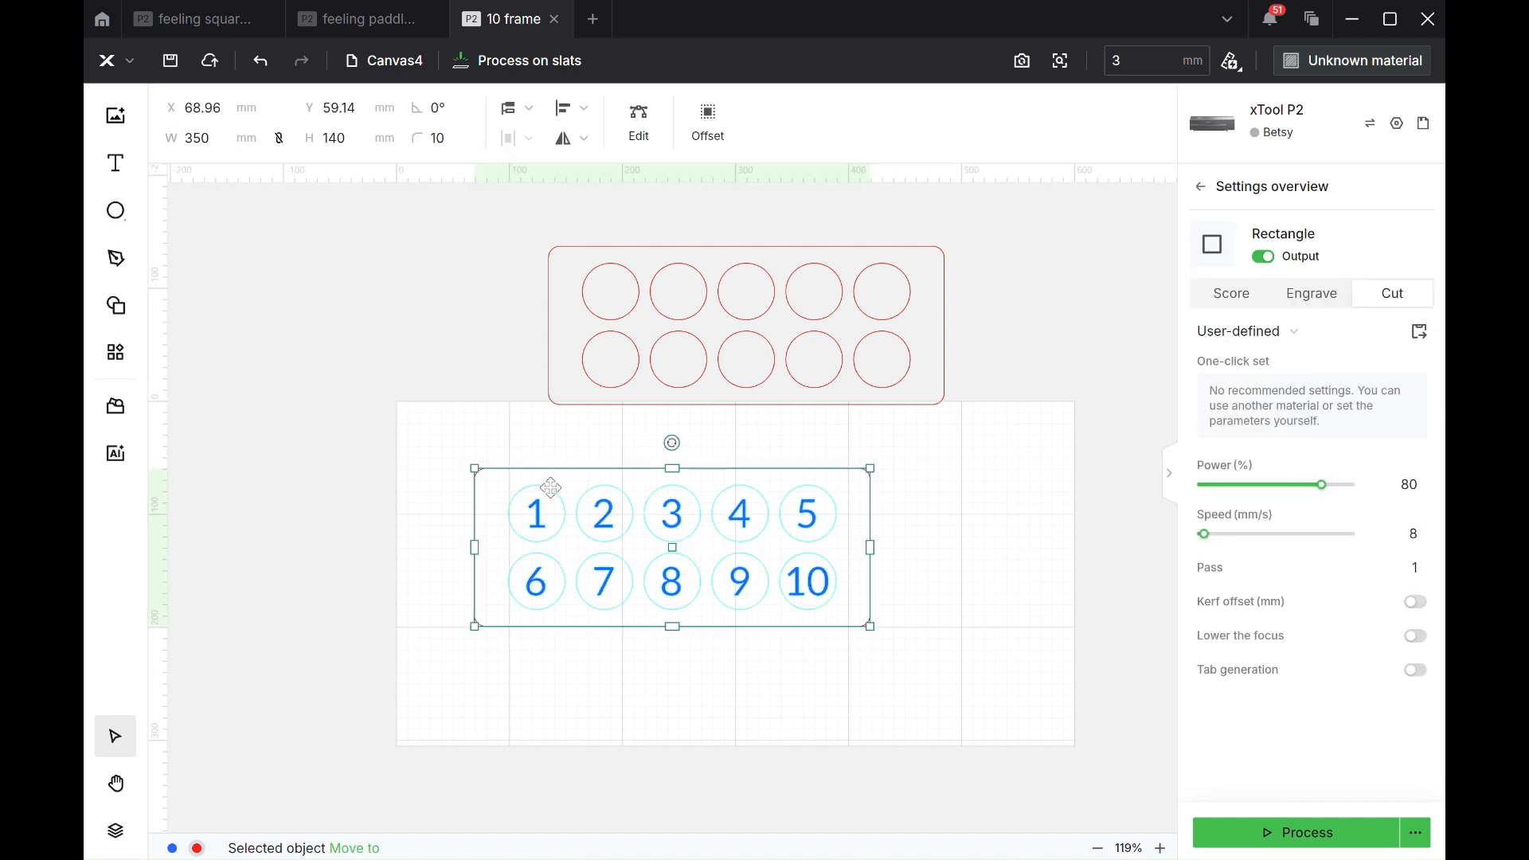
left_click(518, 433)
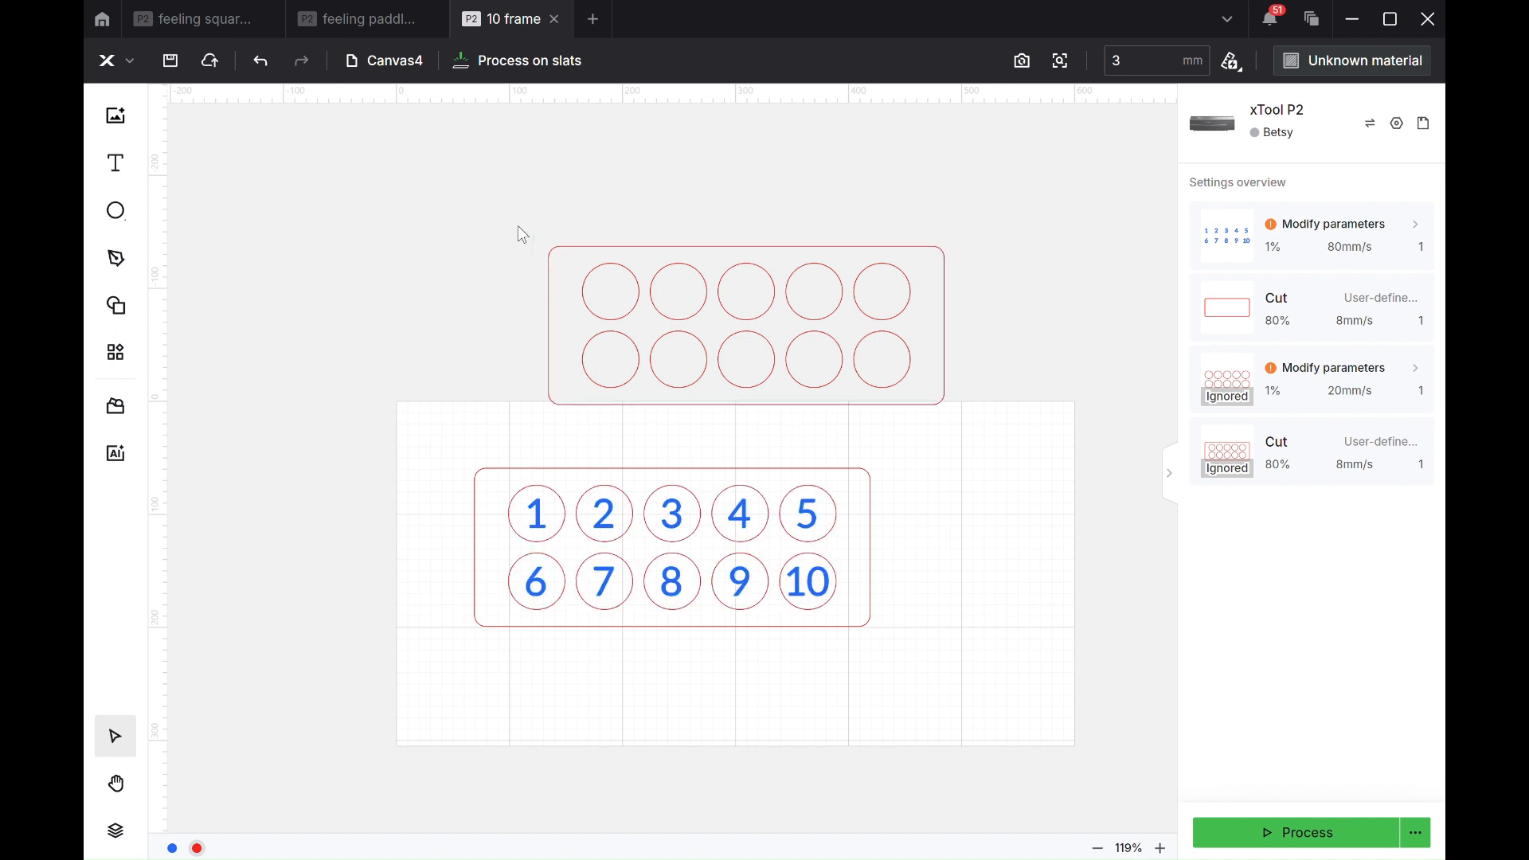
Recolour the unnumbered ten-frame and its ten circles orange, separating them from the red shapes.
left_click_drag(522, 234, 1093, 432)
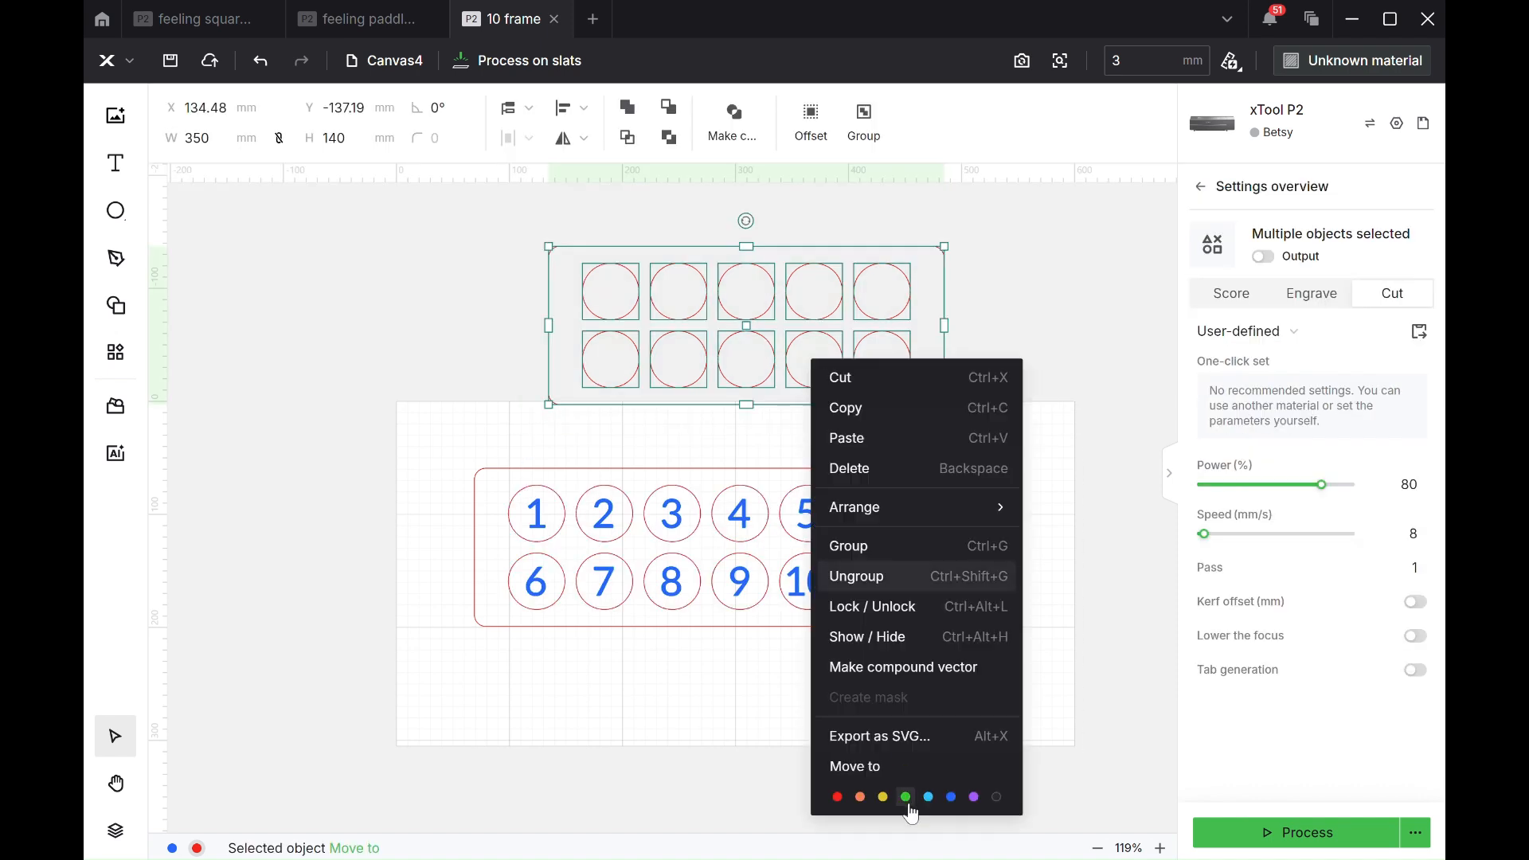
left_click(859, 797)
left_click(717, 752)
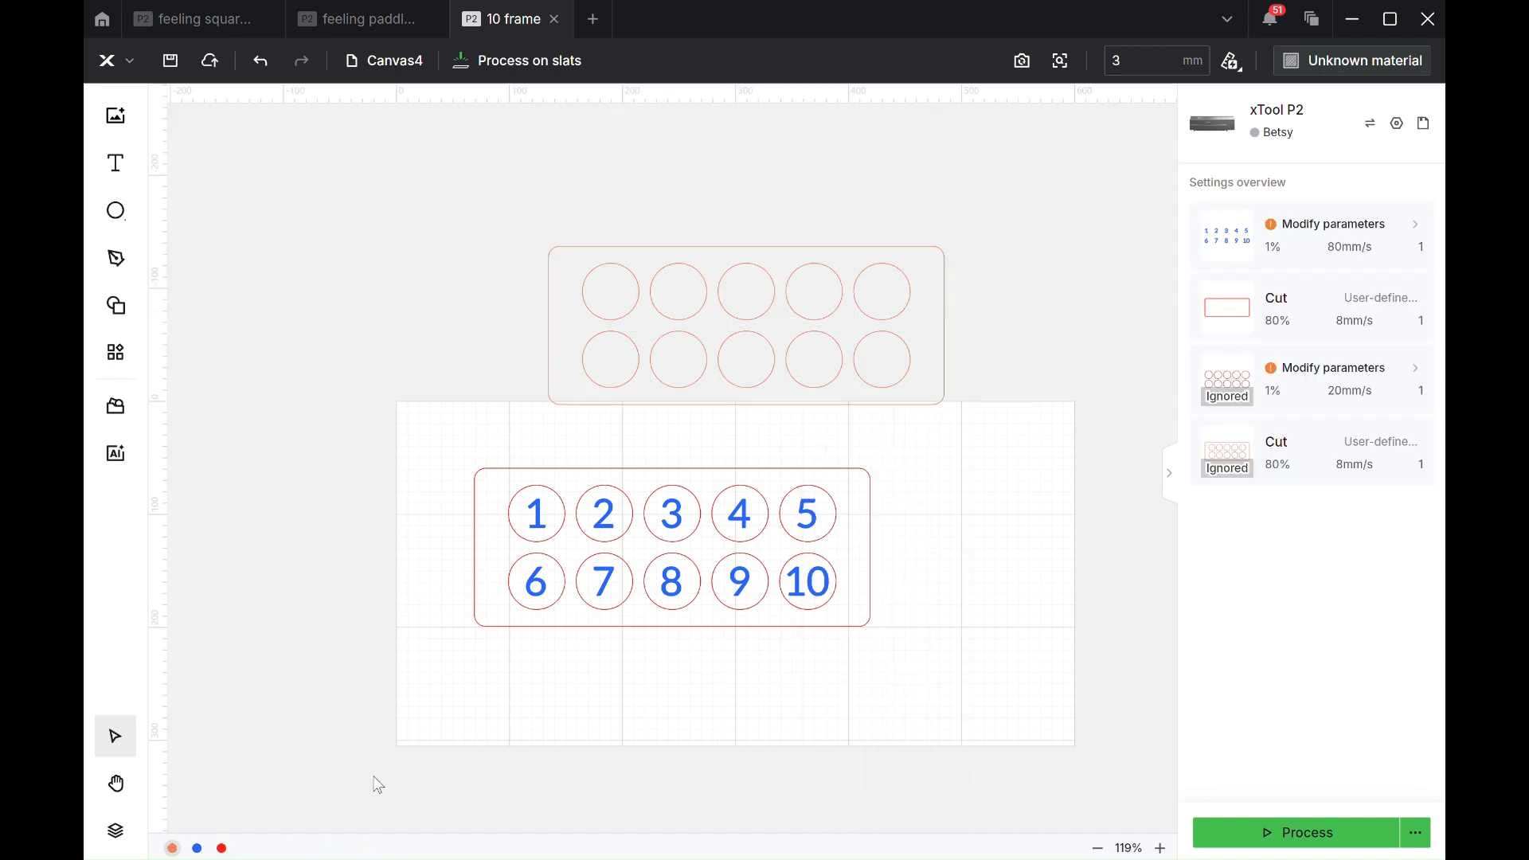
Place a copy of all red circles and their outer rectangle below the numbered layout and delete that copy.
left_click(222, 849)
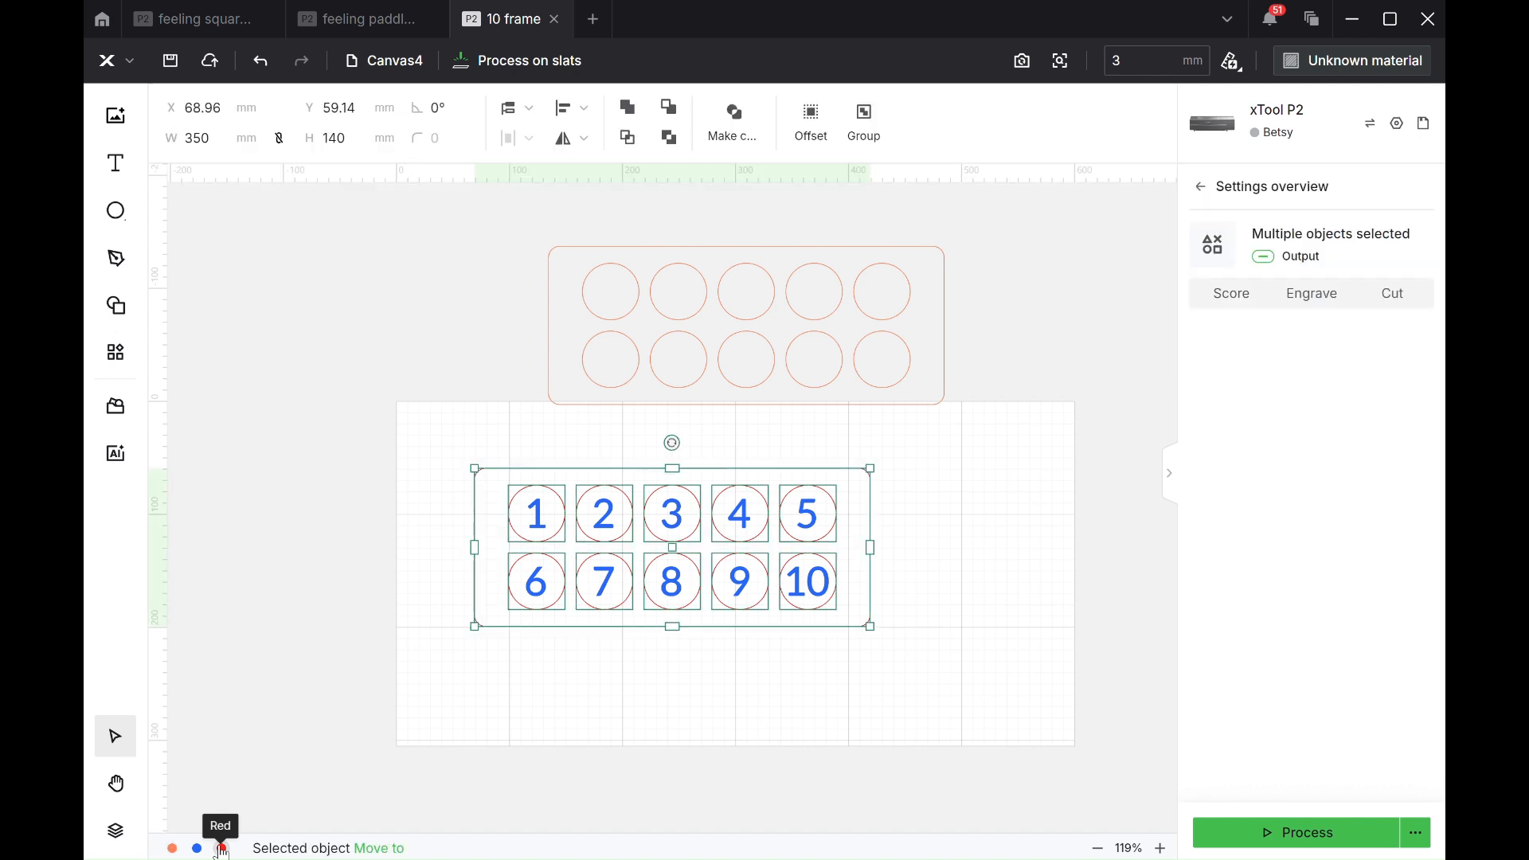
left_click_drag(672, 547, 678, 736)
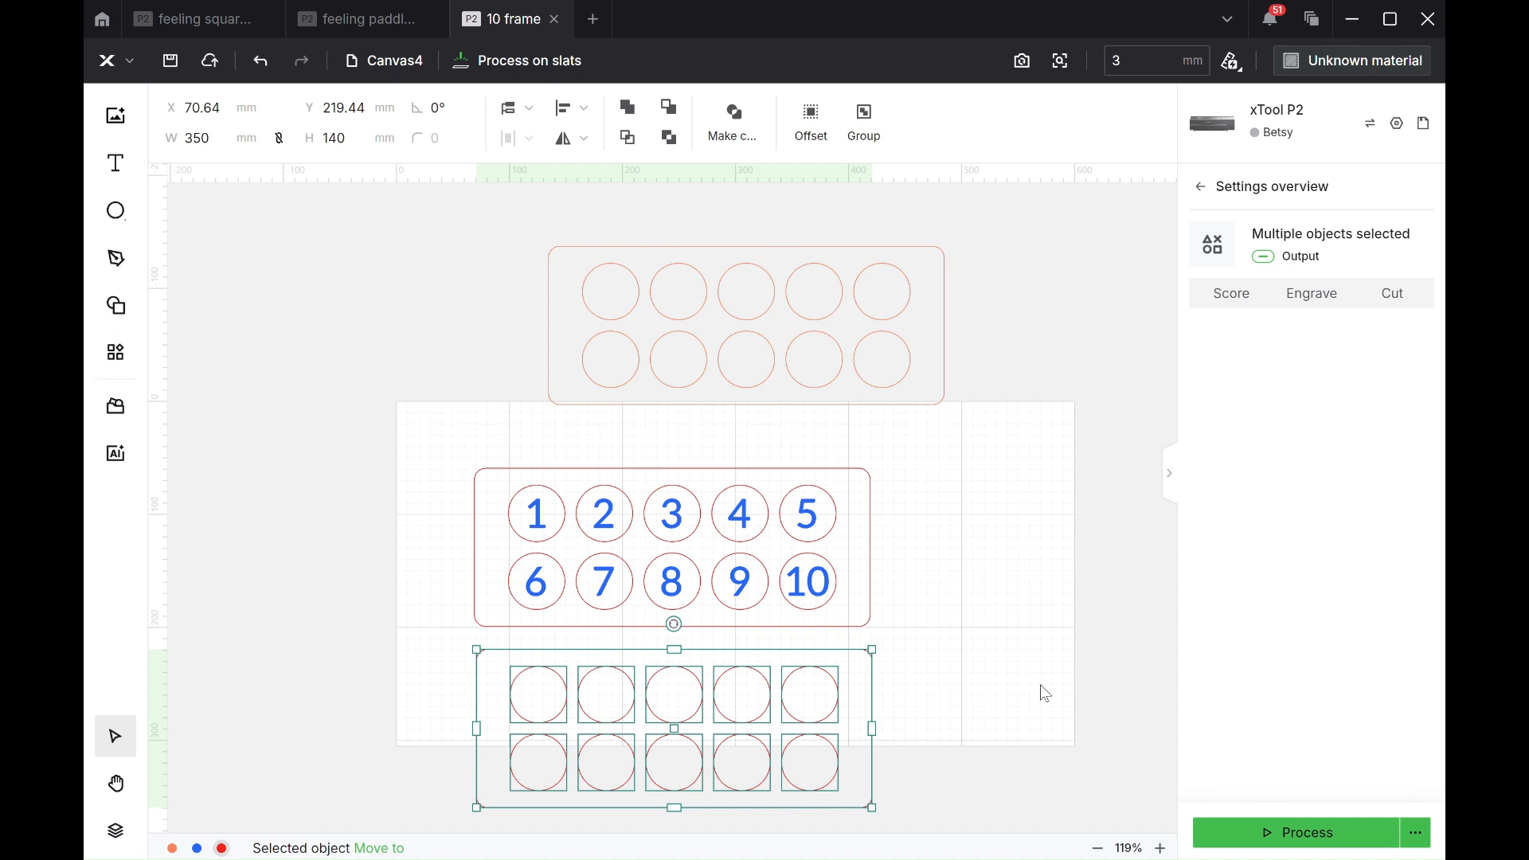
key("Delete")
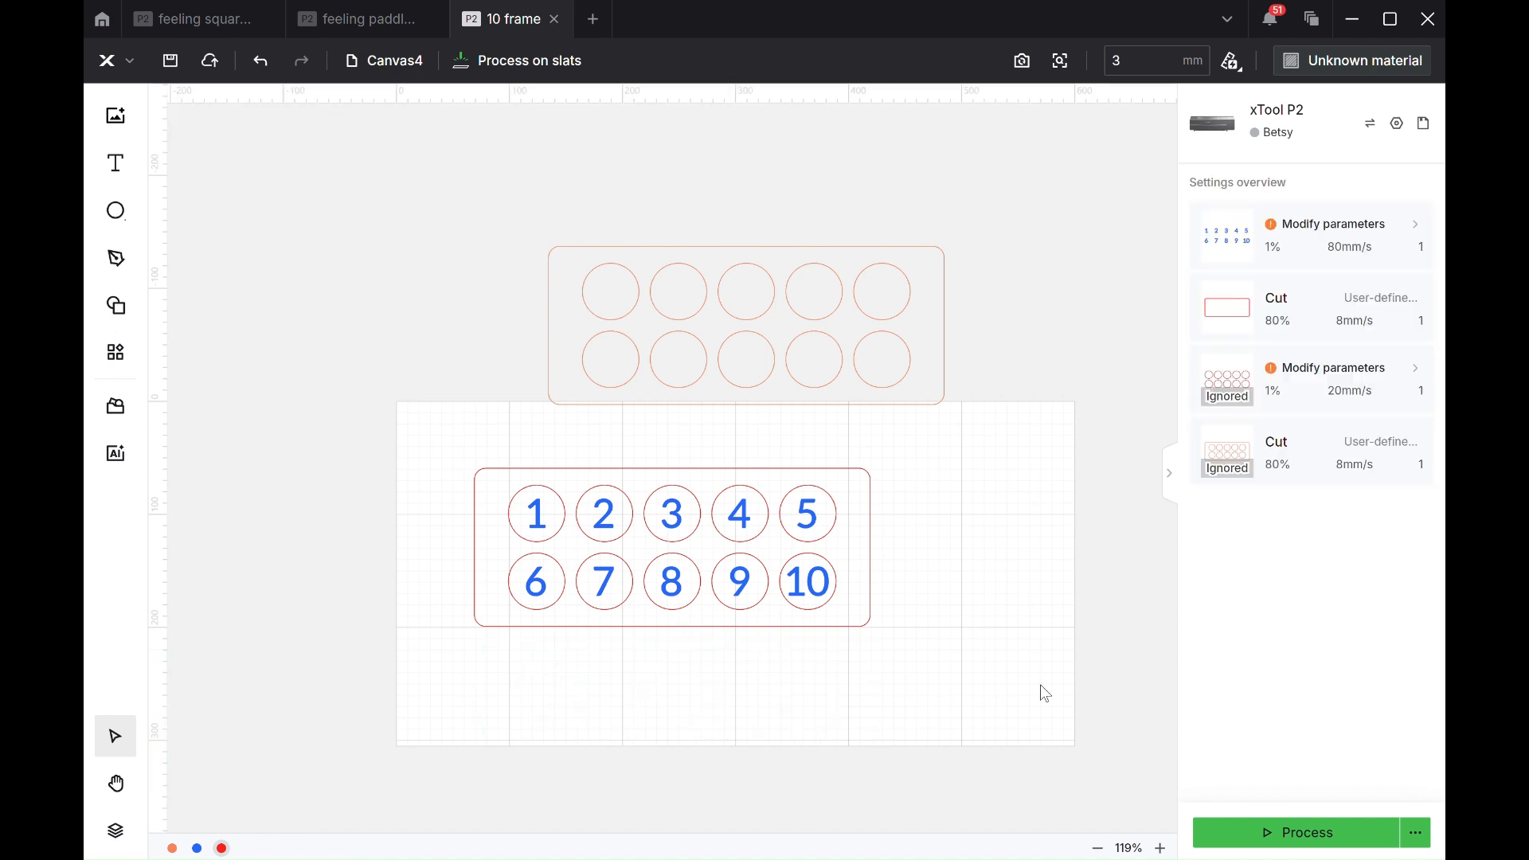
Paste a copy of the outer rounded rectangle over the numbered layout and delete that copy.
left_click(817, 494)
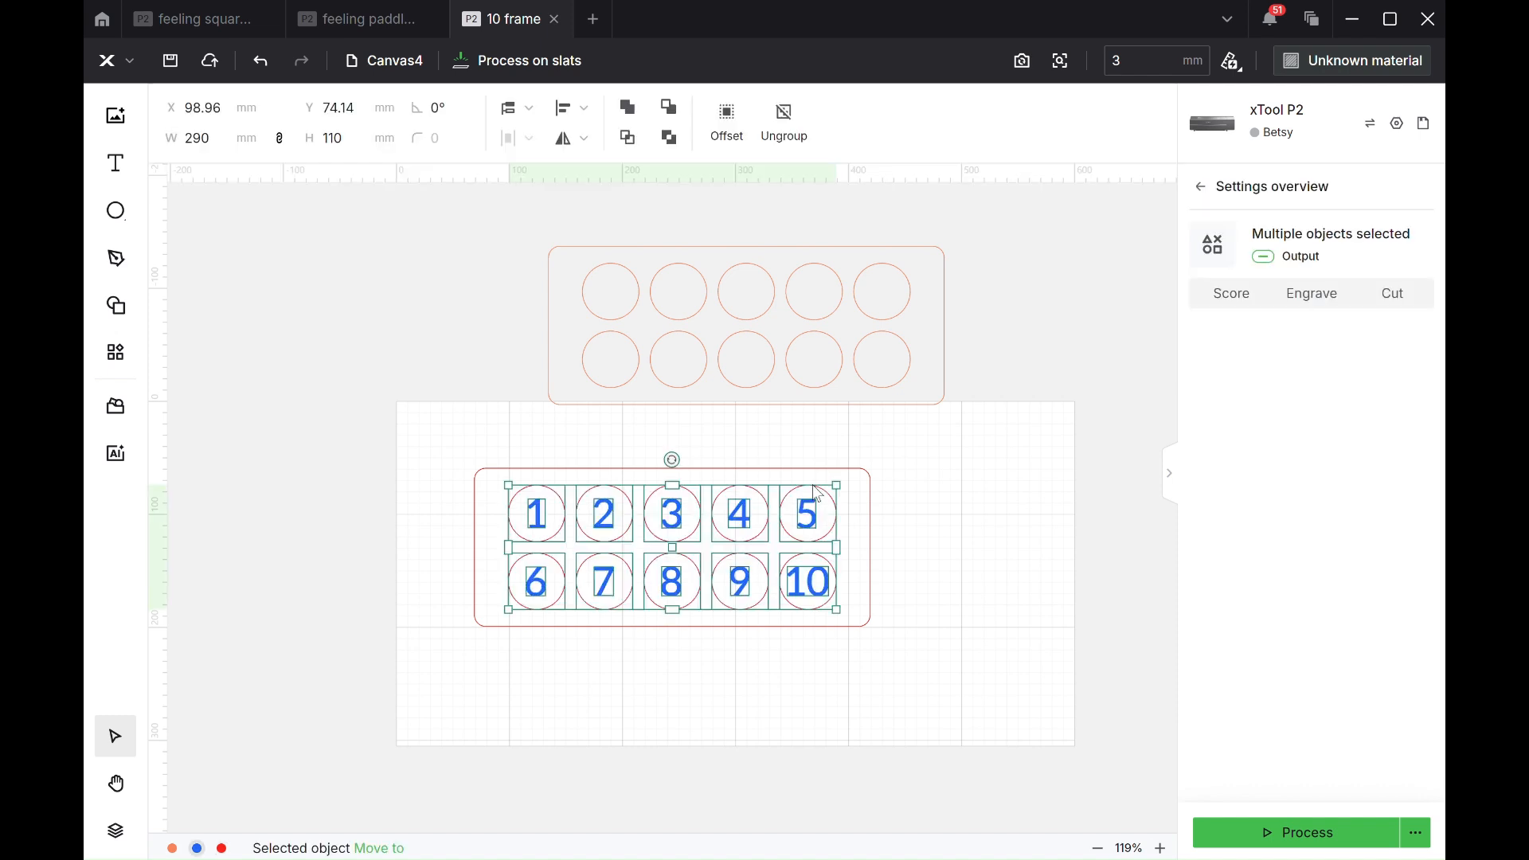
left_click(198, 848)
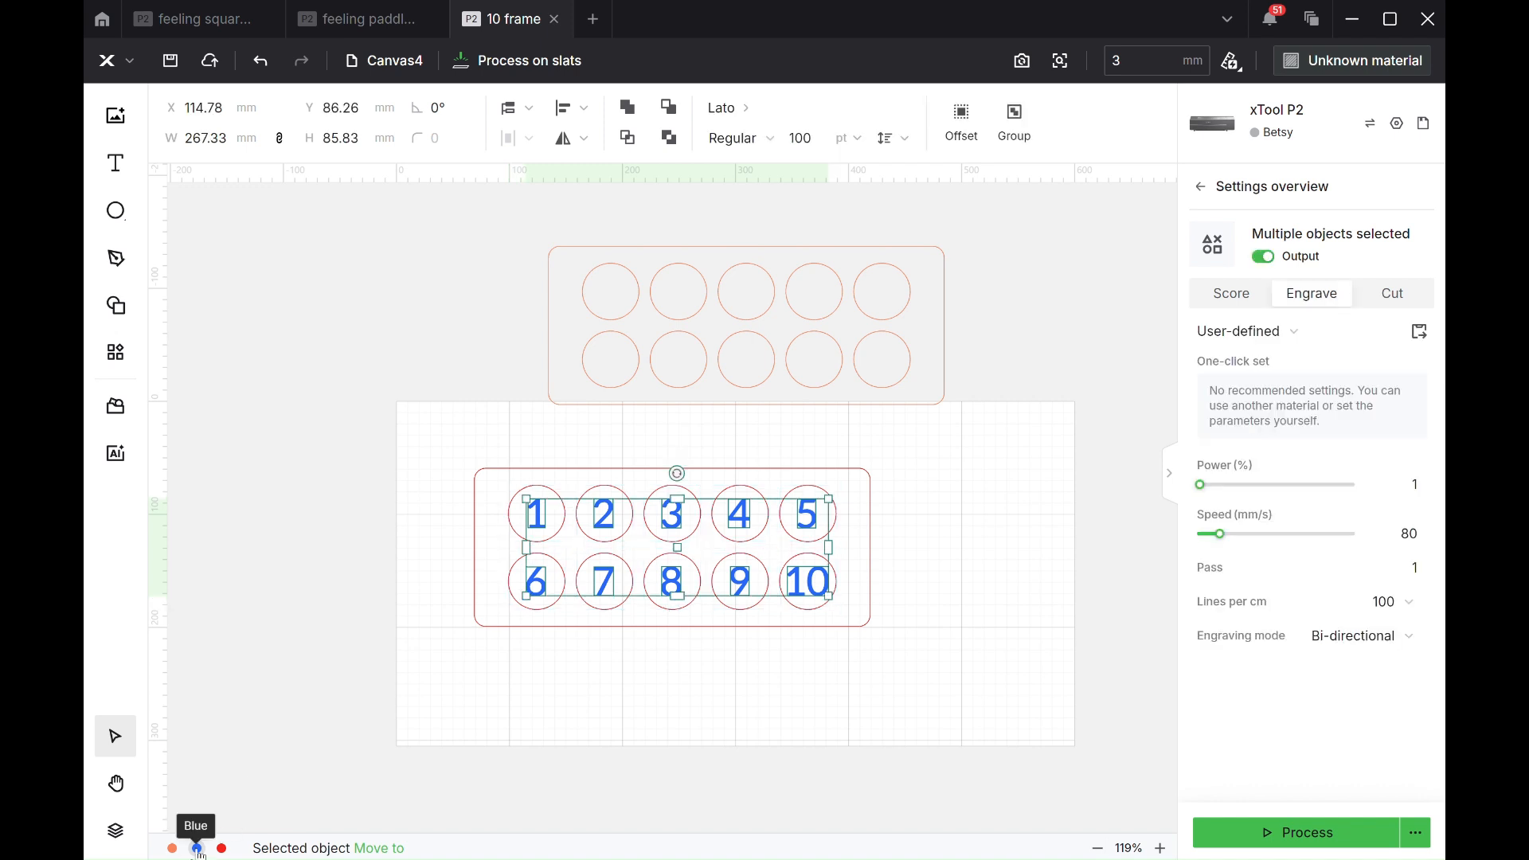
left_click(498, 473)
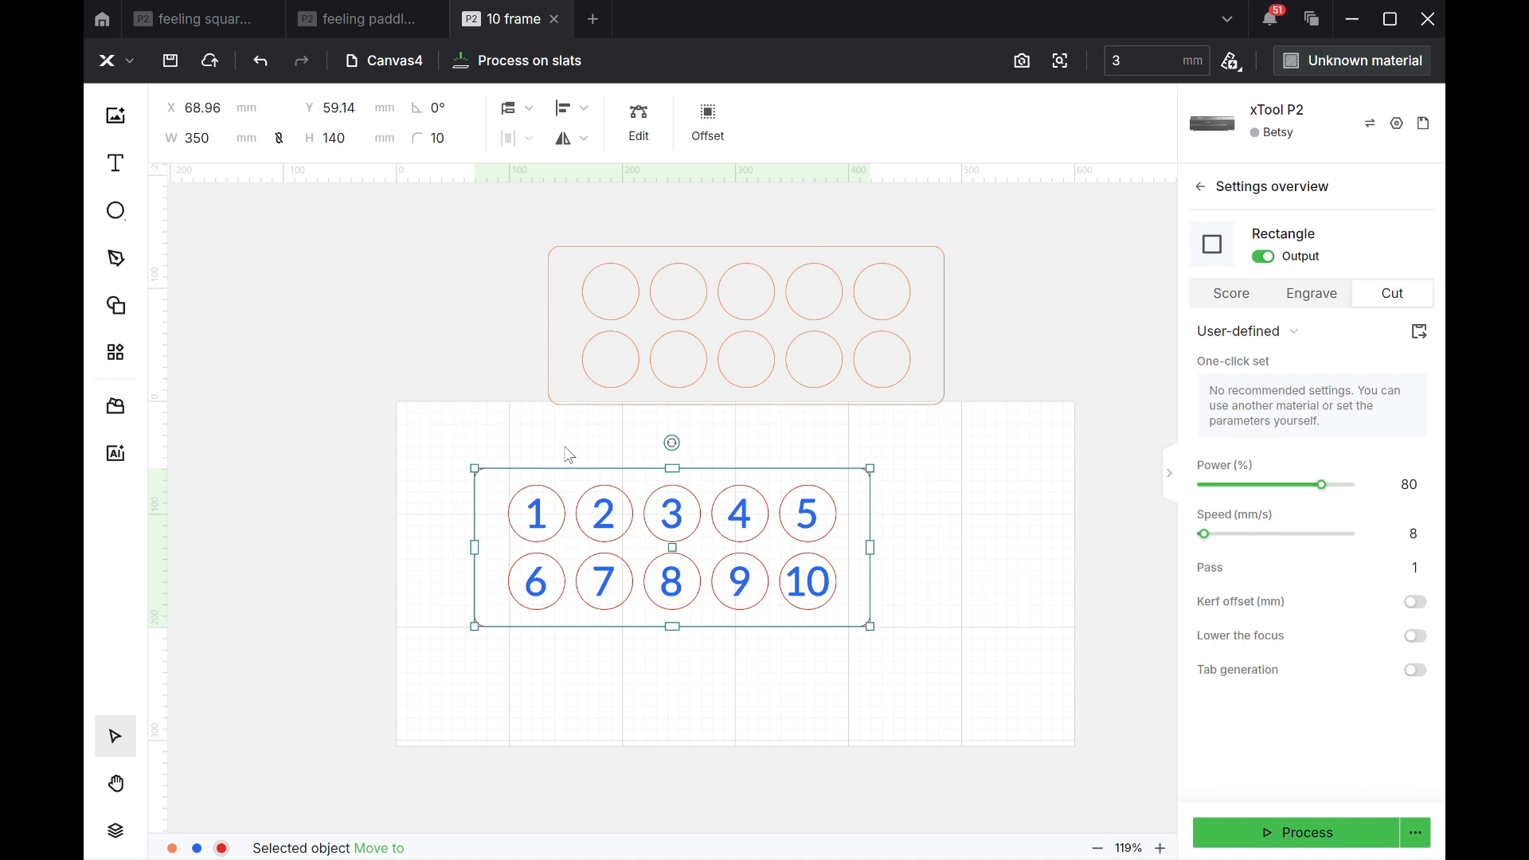
key("ctrl+v")
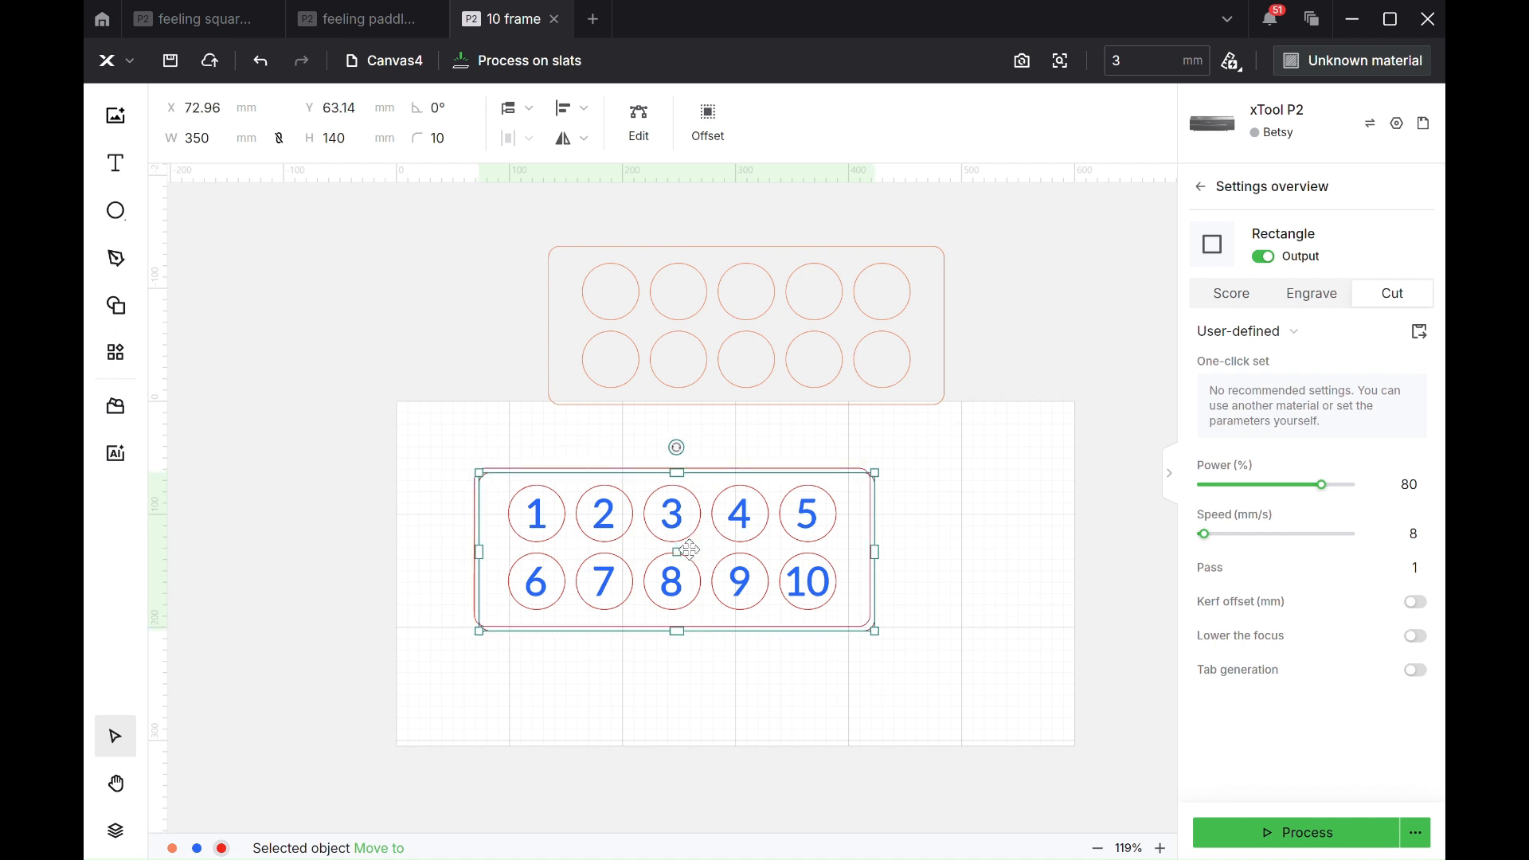
key("Delete")
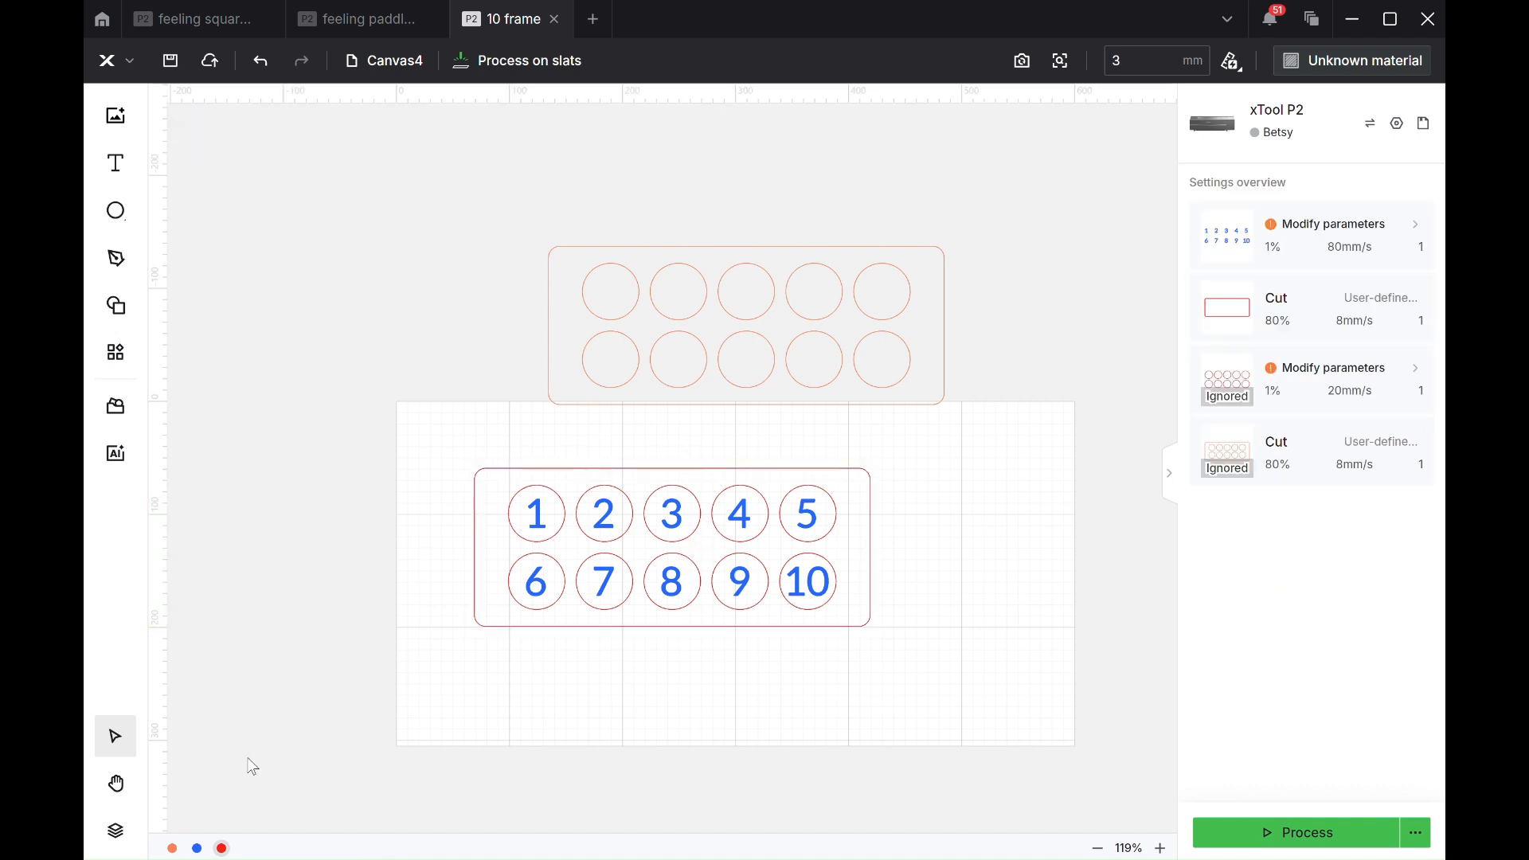
Place a copy of the blue numerals and their outer rectangle, without the circles, below the numbered layout.
left_click(197, 848)
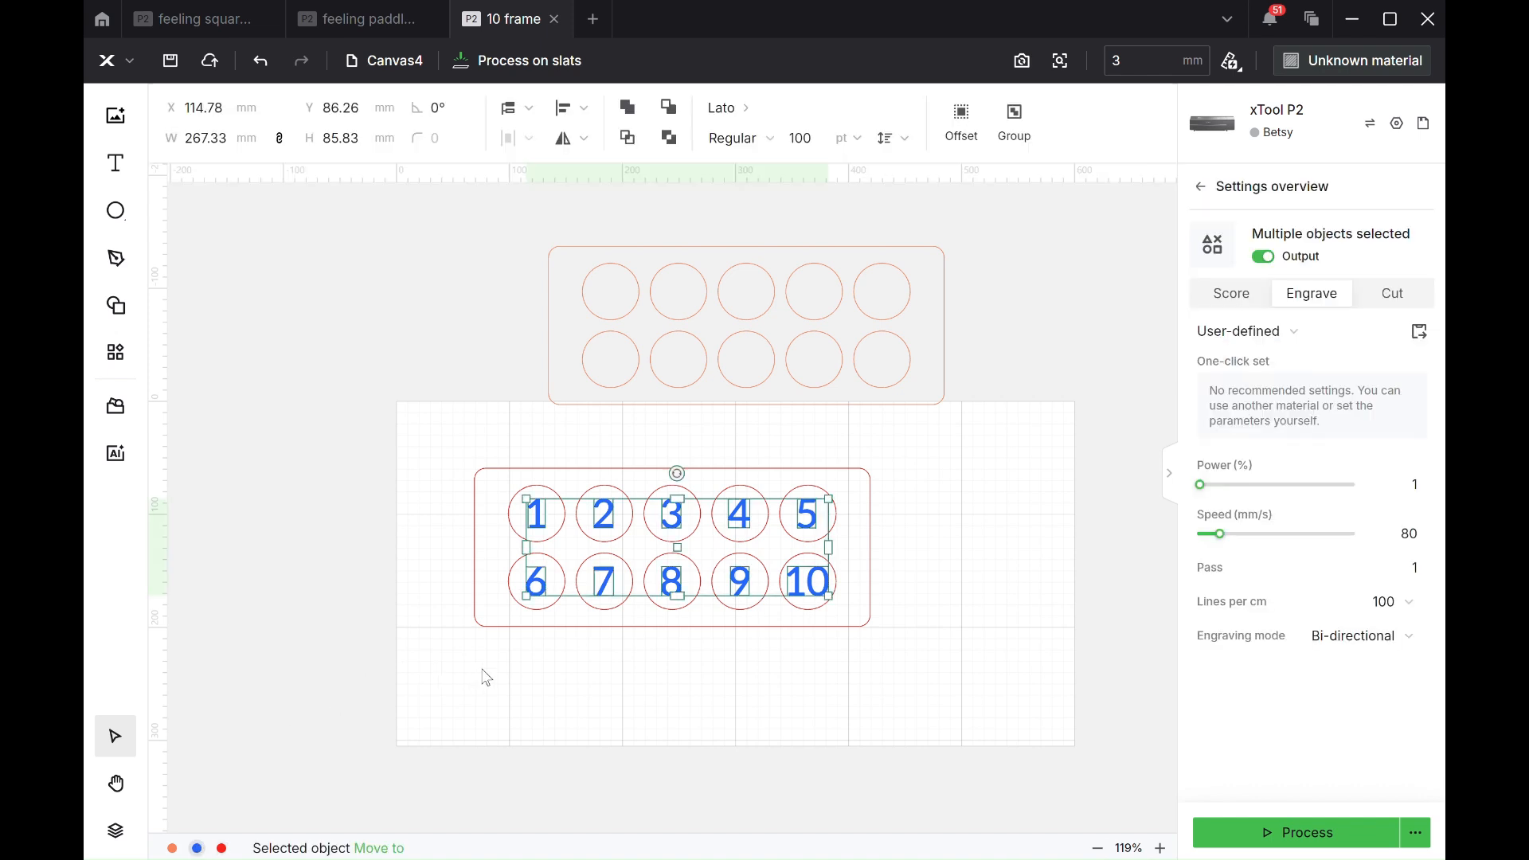
left_click(510, 628, "shift")
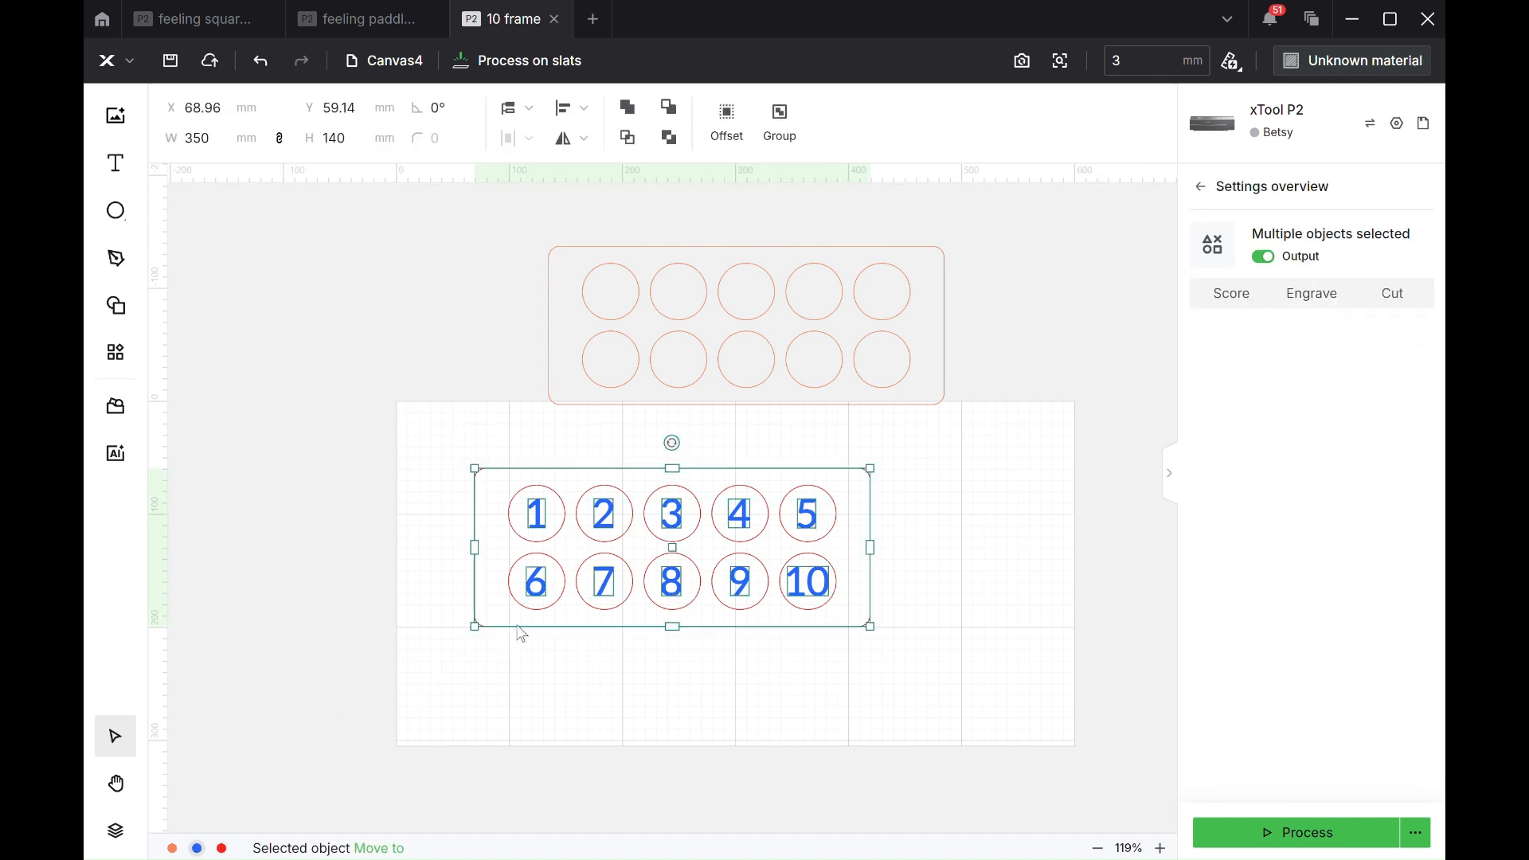
left_click_drag(676, 549, 684, 739)
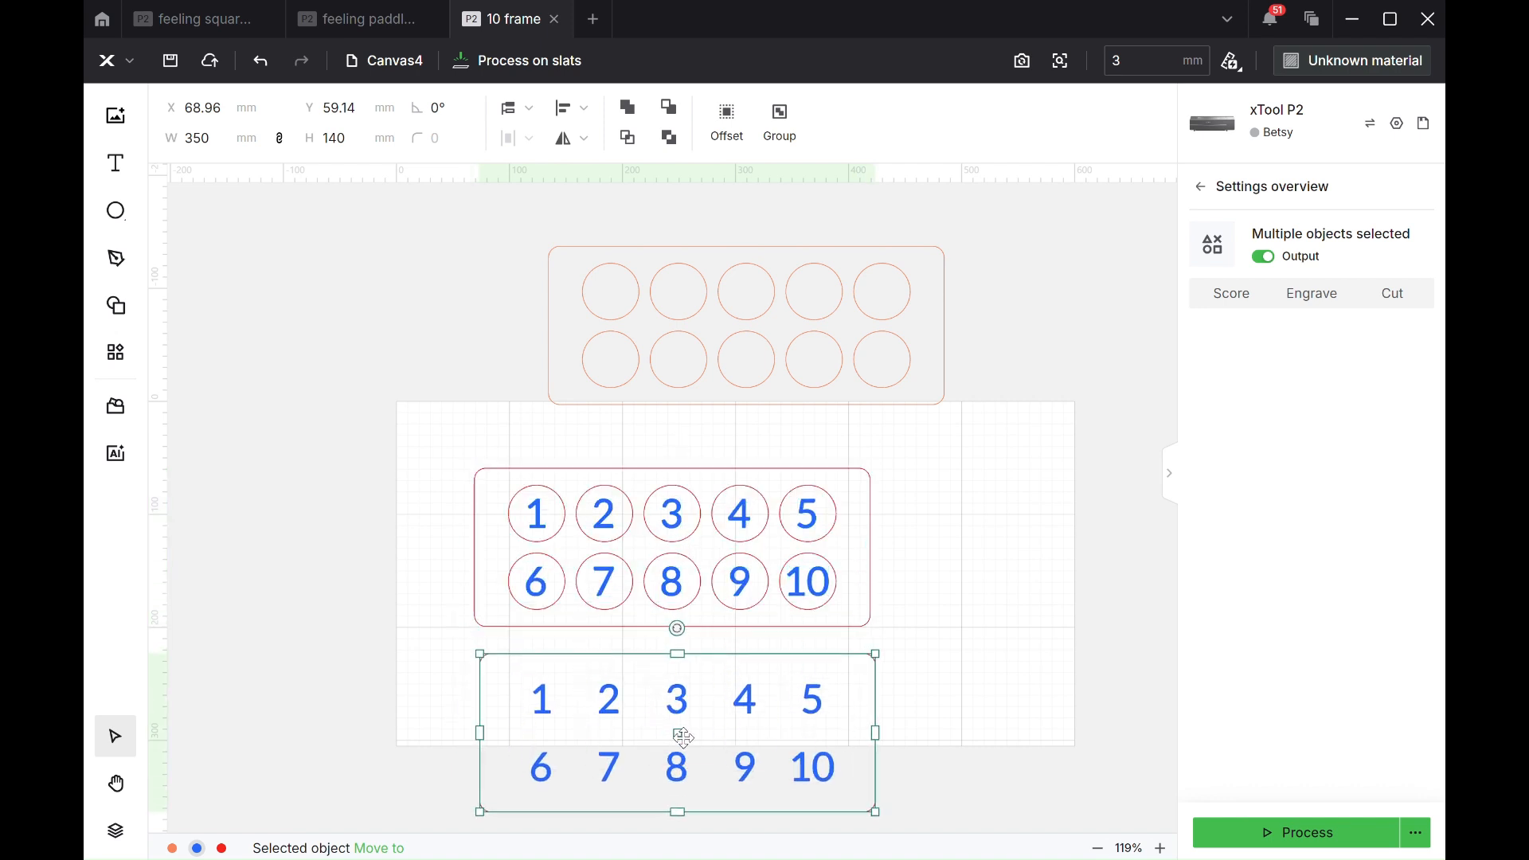
left_click(1033, 549)
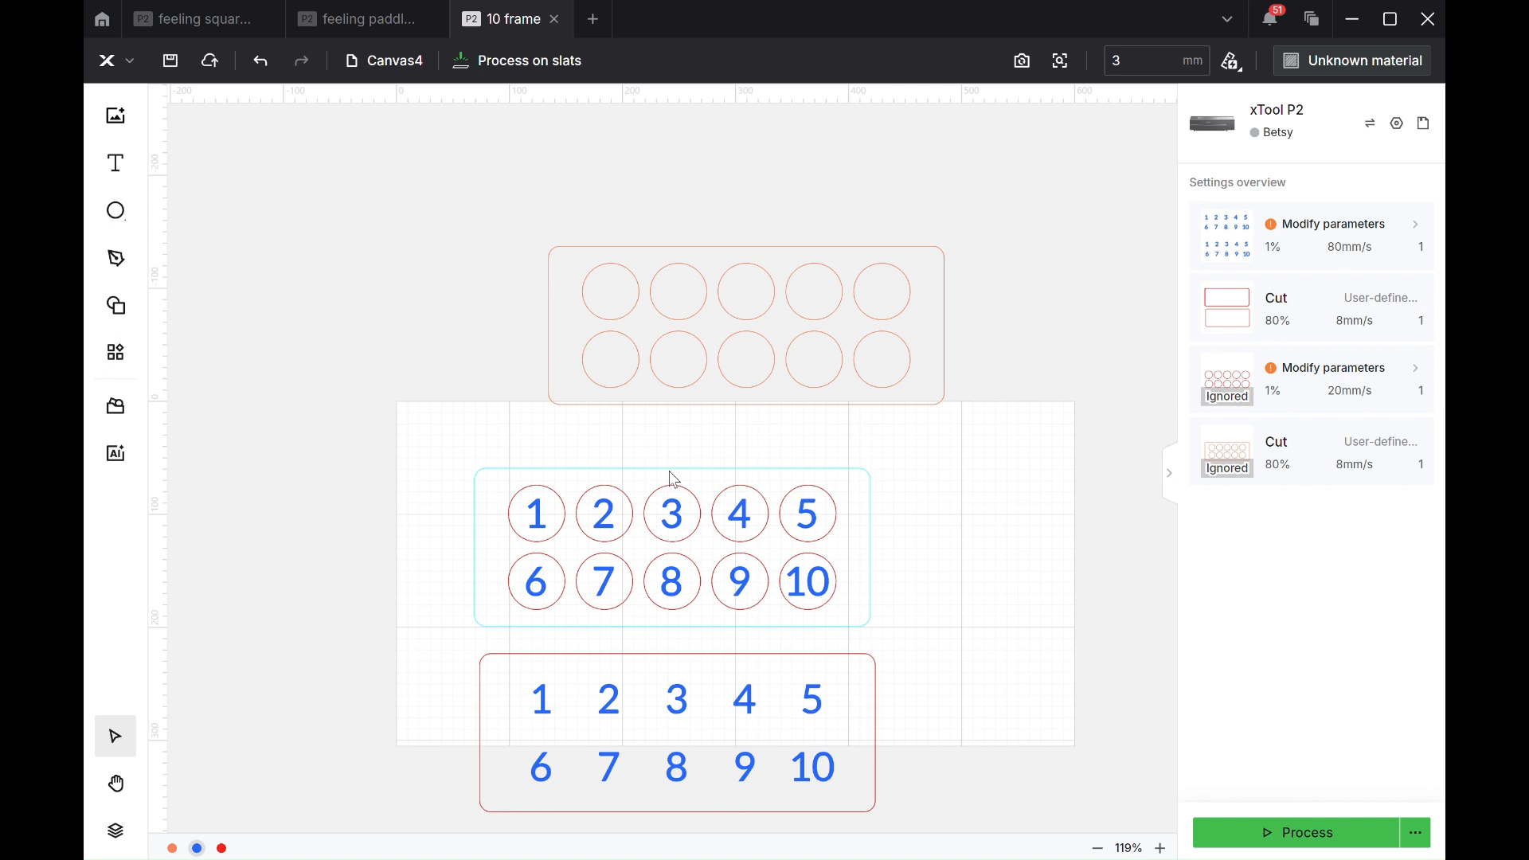
left_click_drag(440, 437, 653, 558)
left_click(396, 495)
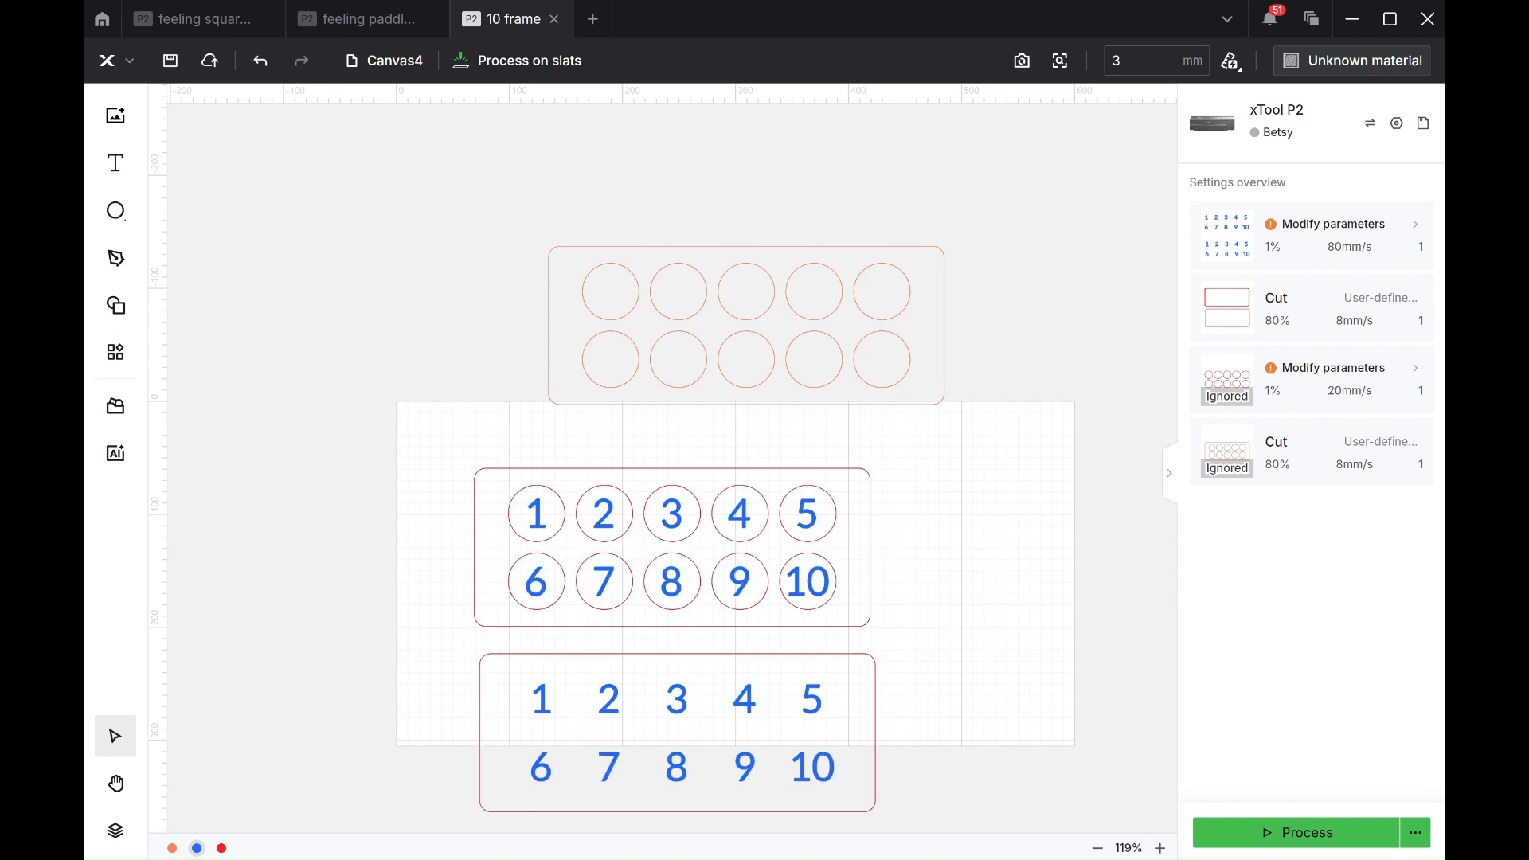
Try deleting the copied numerals and rectangle, undo the deletion, and undo the placement of the copy.
left_click_drag(426, 649, 968, 831)
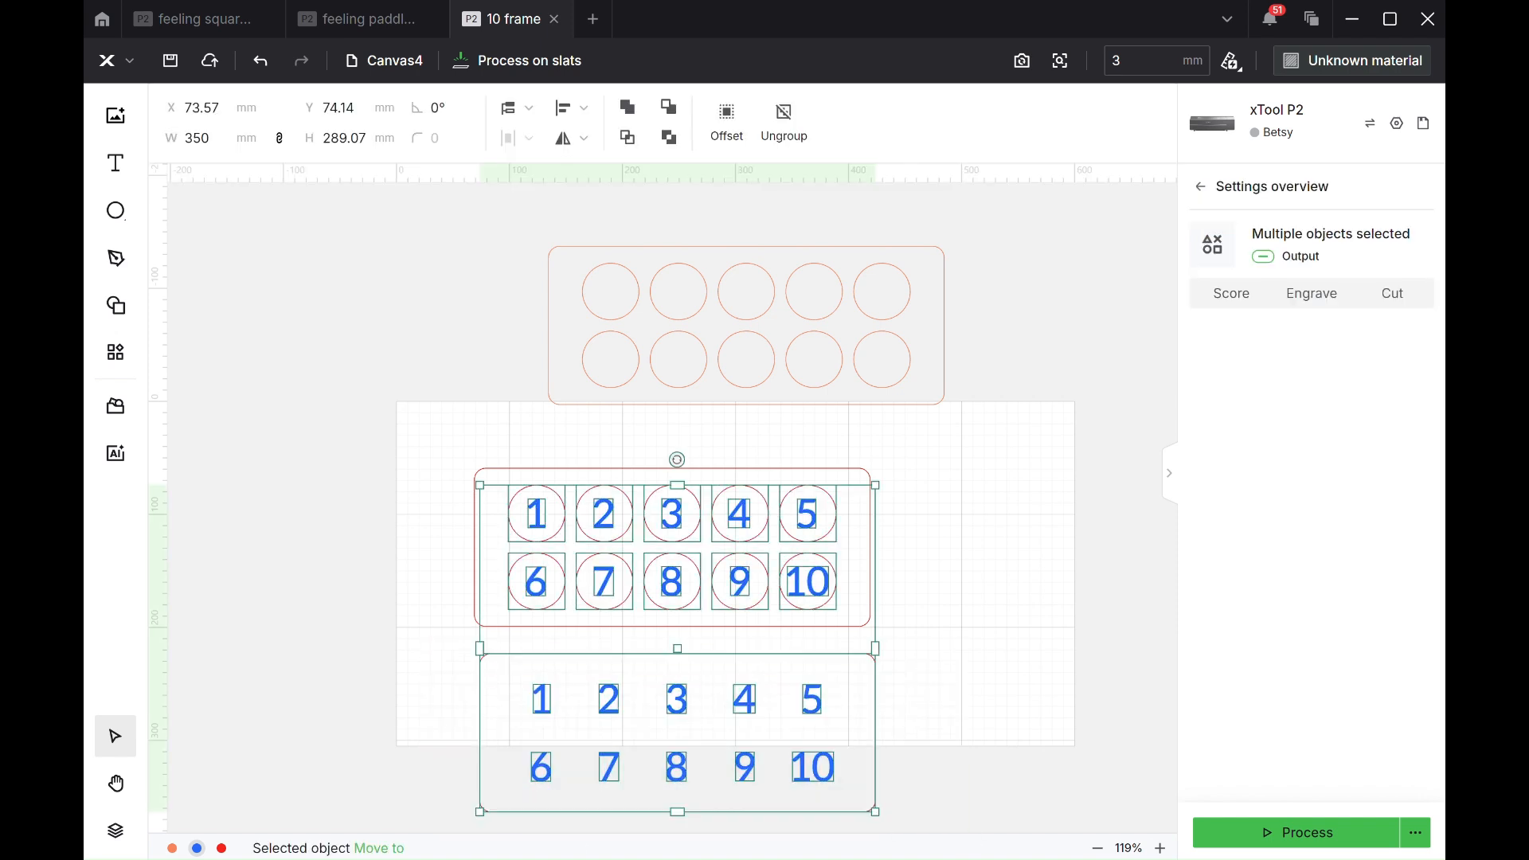
key("Delete")
key("ctrl+z")
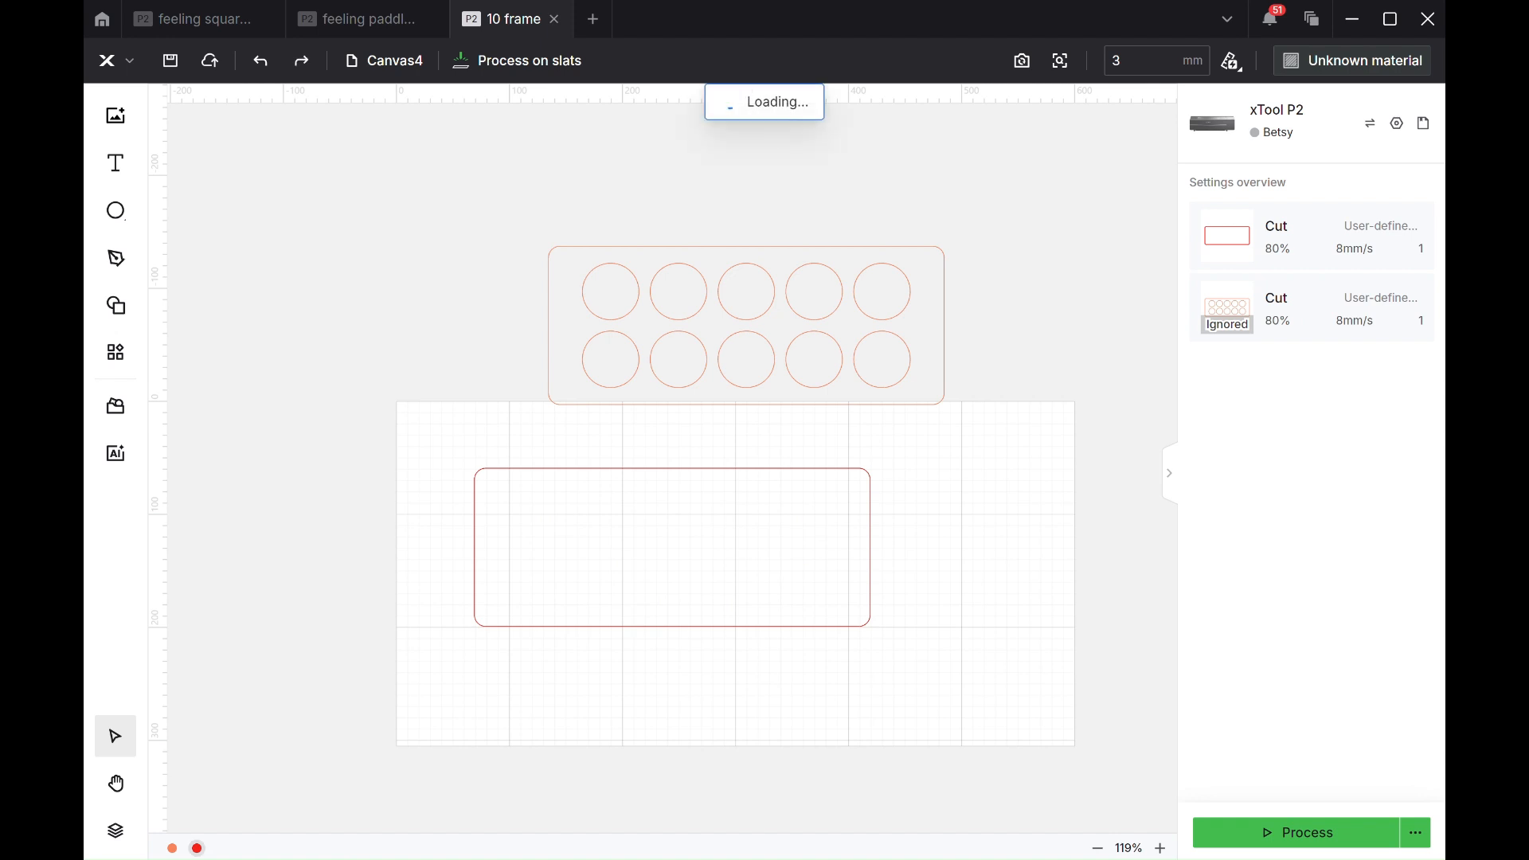
left_click(932, 669)
left_click_drag(890, 822, 472, 653)
left_click(472, 653)
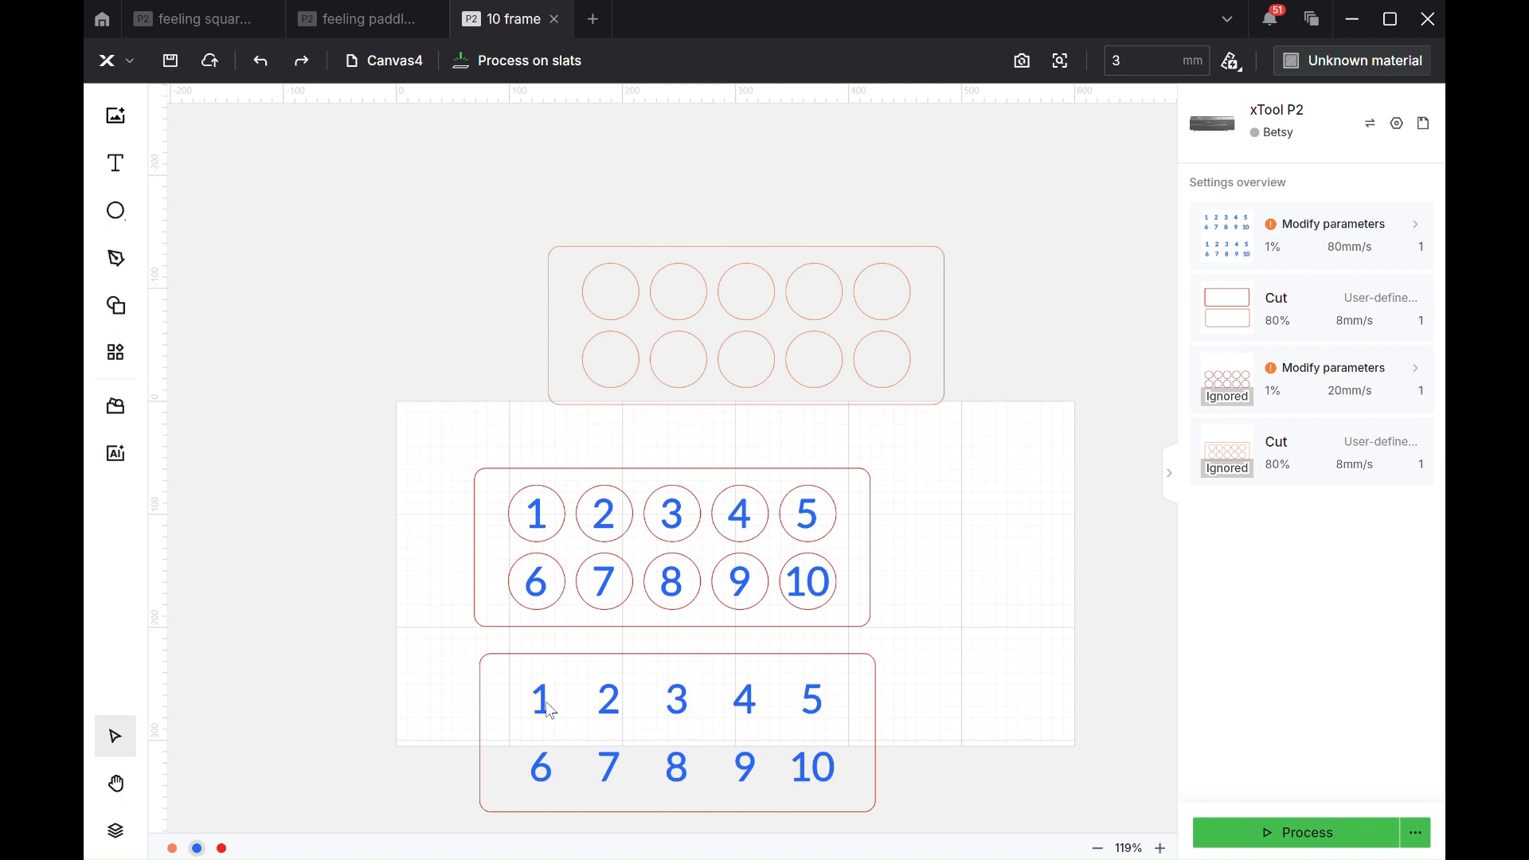
key("ctrl+z")
key("ctrl+z")
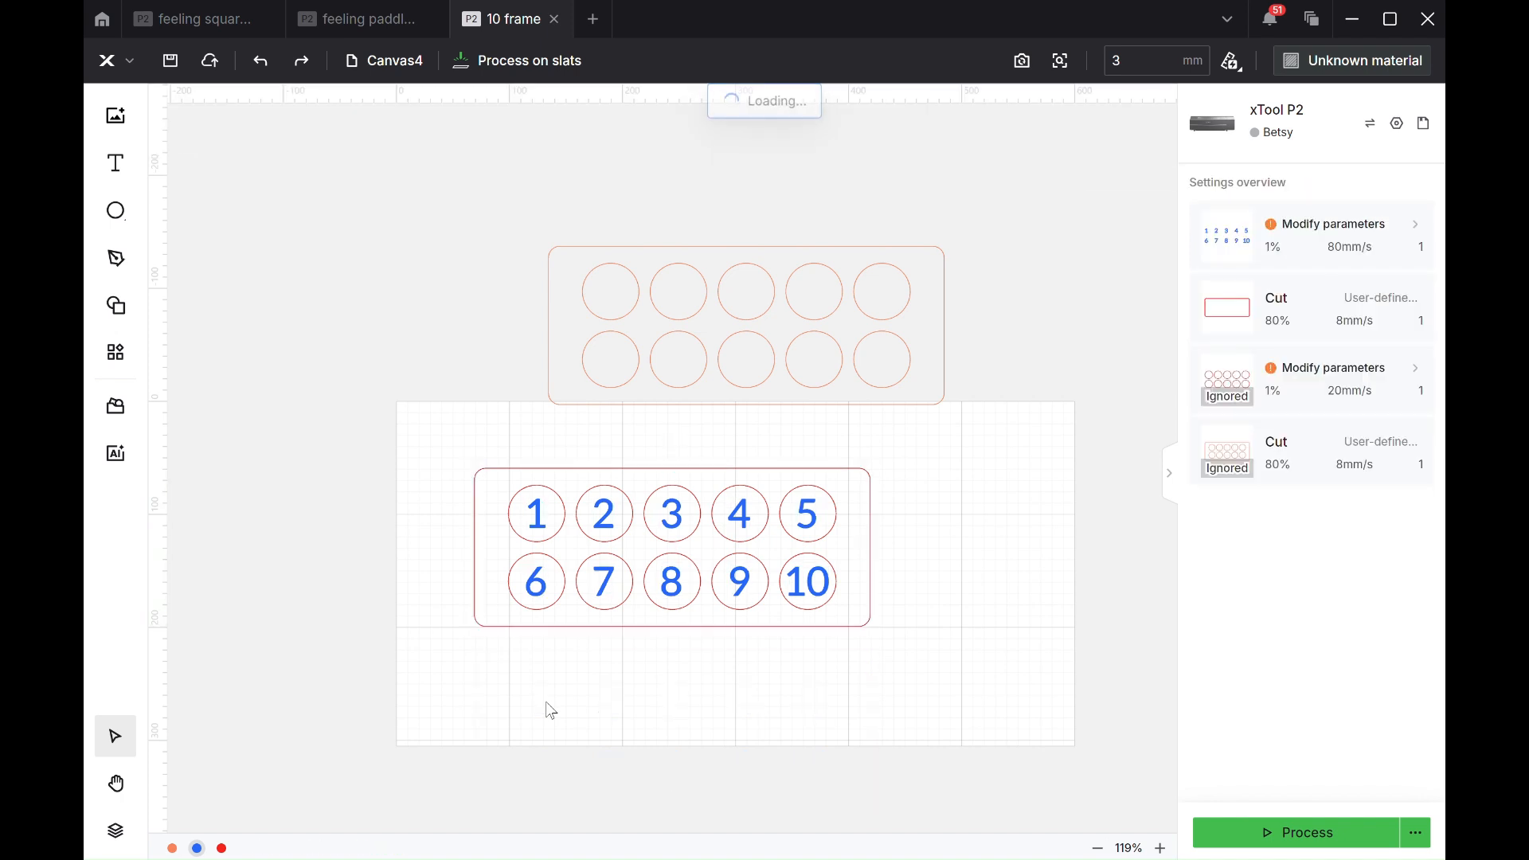
Show the list of canvases in the project and clear the selection.
left_click(302, 60)
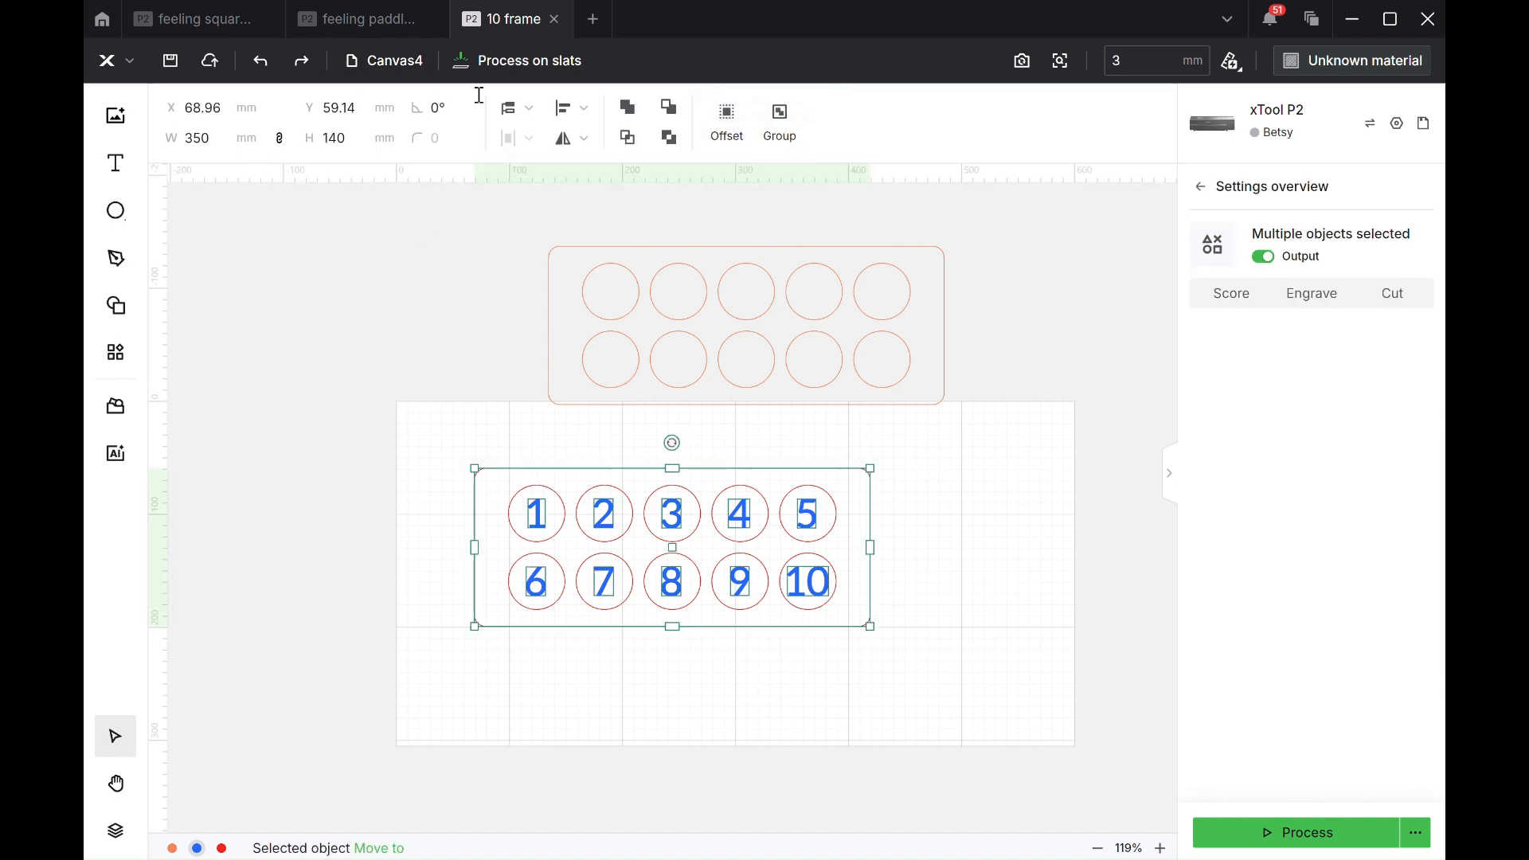
left_click(365, 78)
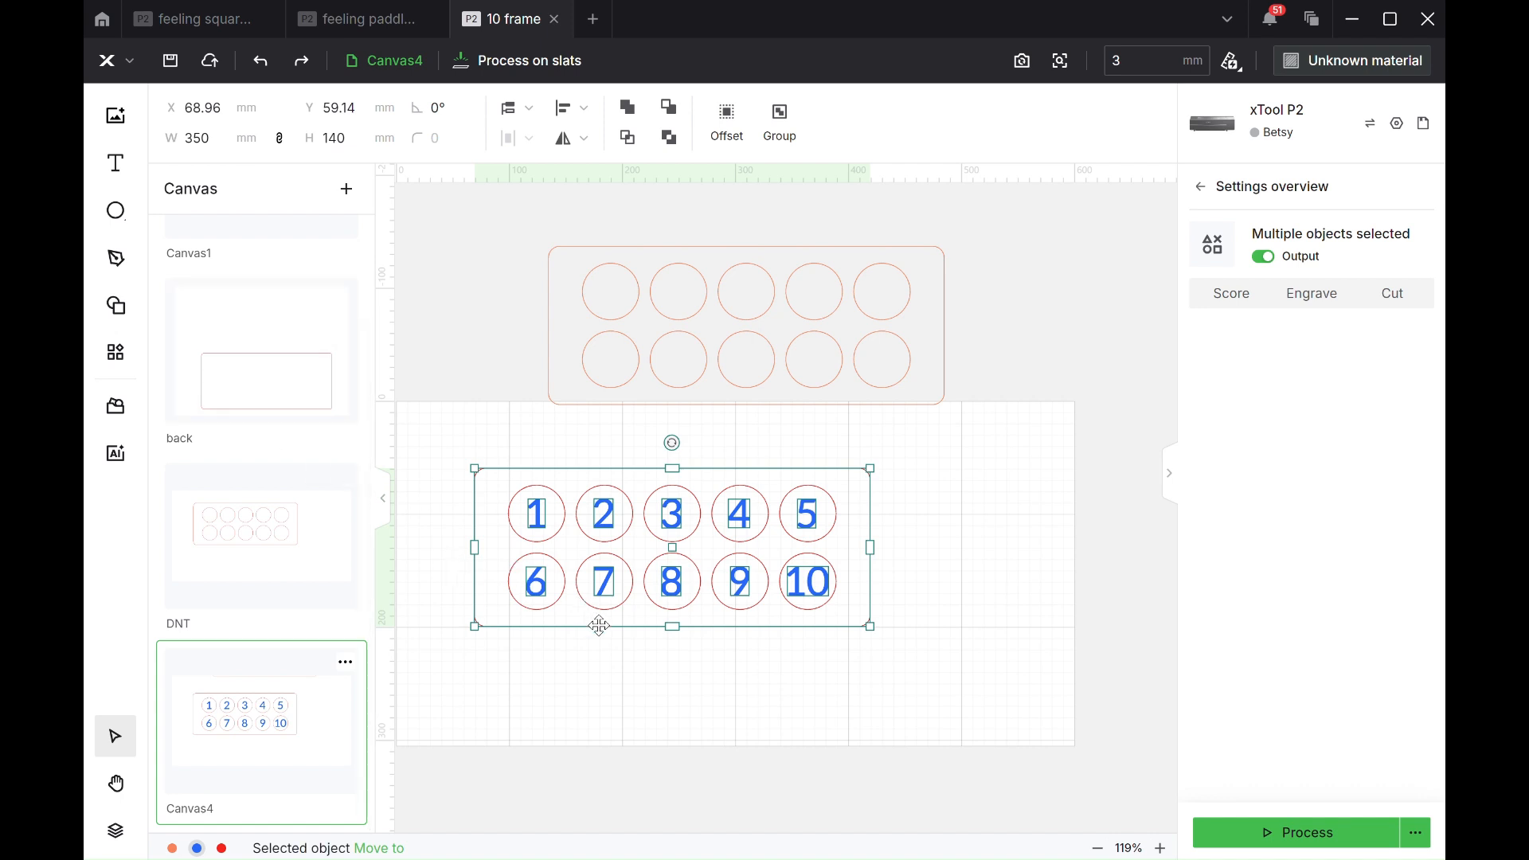
left_click(800, 716)
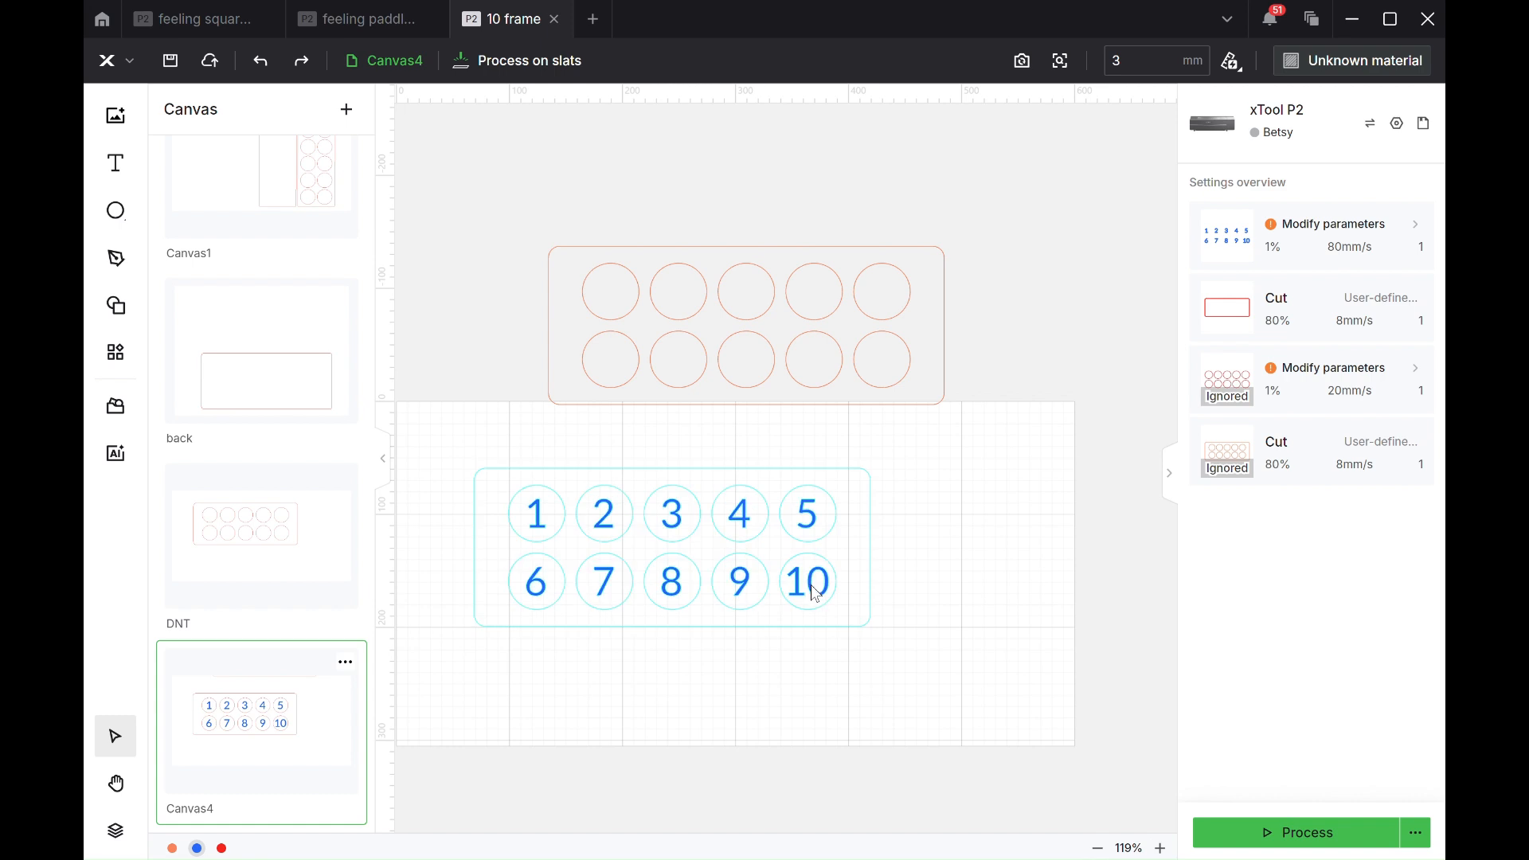
Try to move the numerals and outer rectangle away from the circles, and undo the move.
left_click(198, 848)
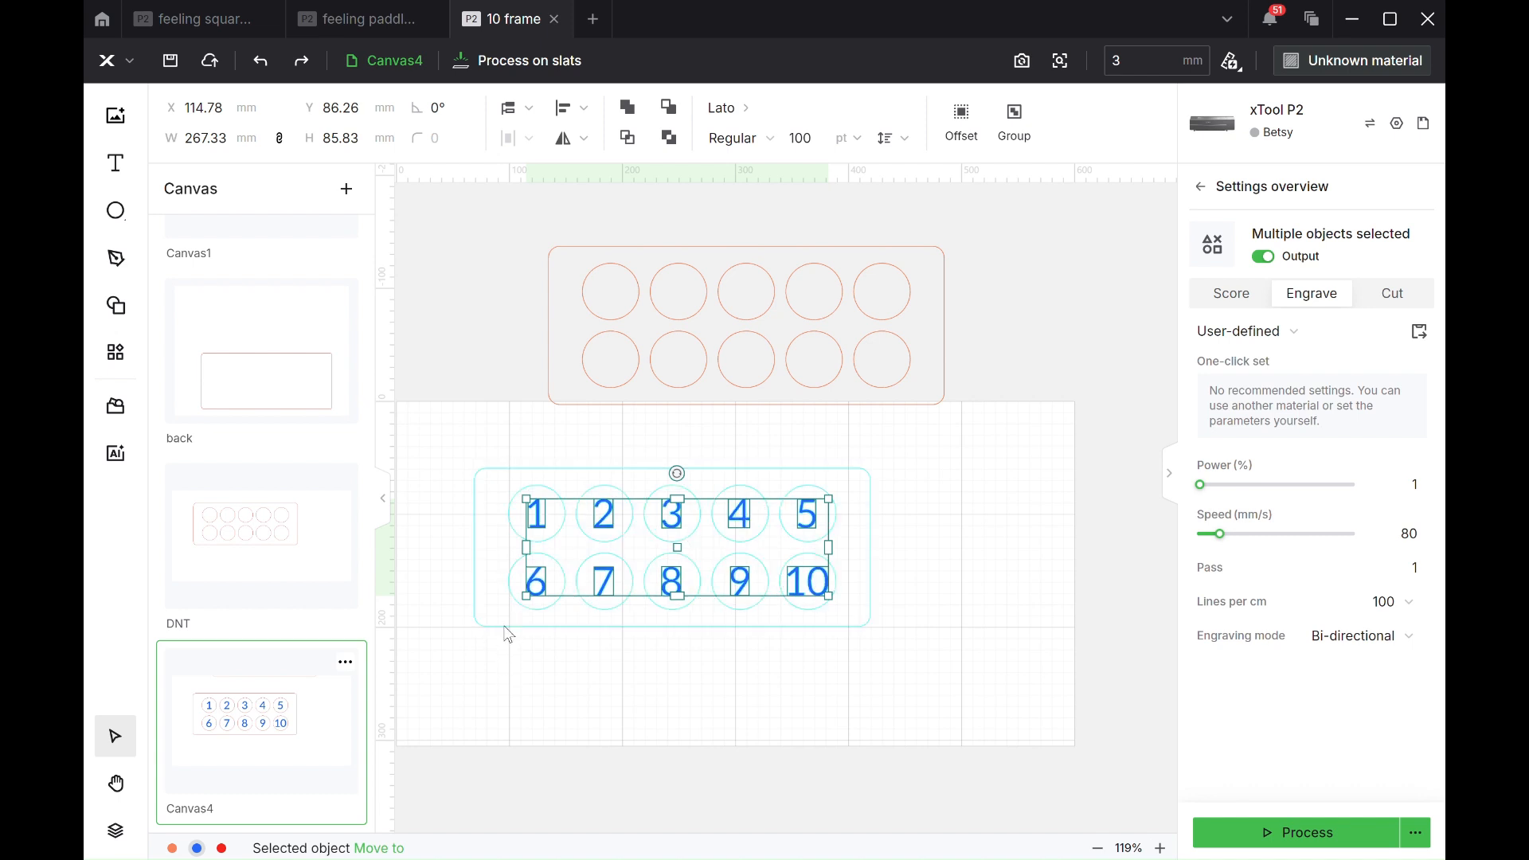
left_click(507, 628)
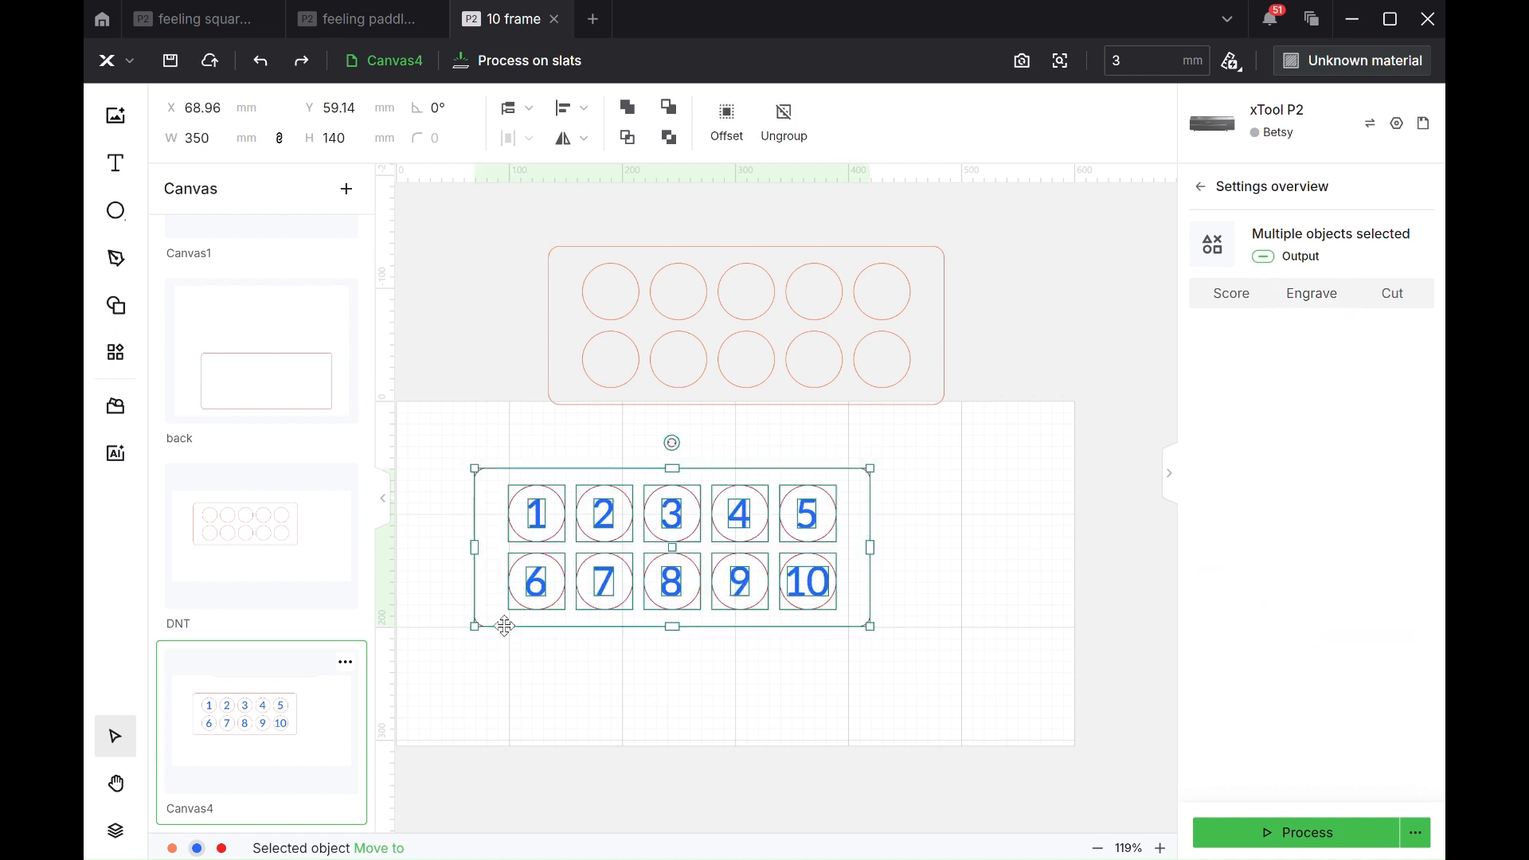
left_click_drag(507, 627, 612, 431)
key("ctrl+z")
left_click(527, 451)
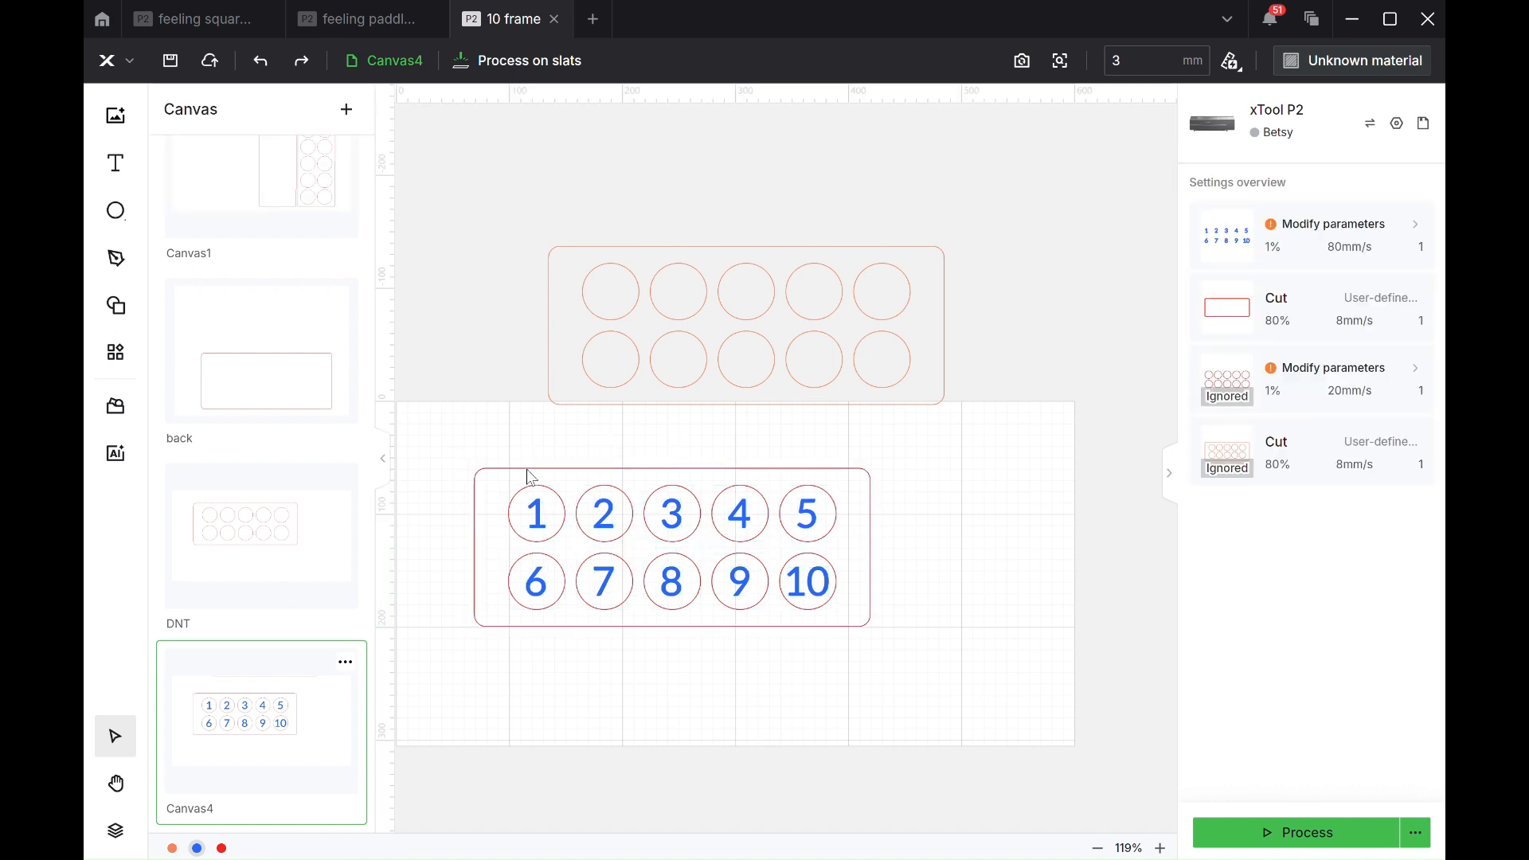
Ungroup the numbered layout so its outer rectangle can be selected separately from the circles and numerals.
left_click(527, 473)
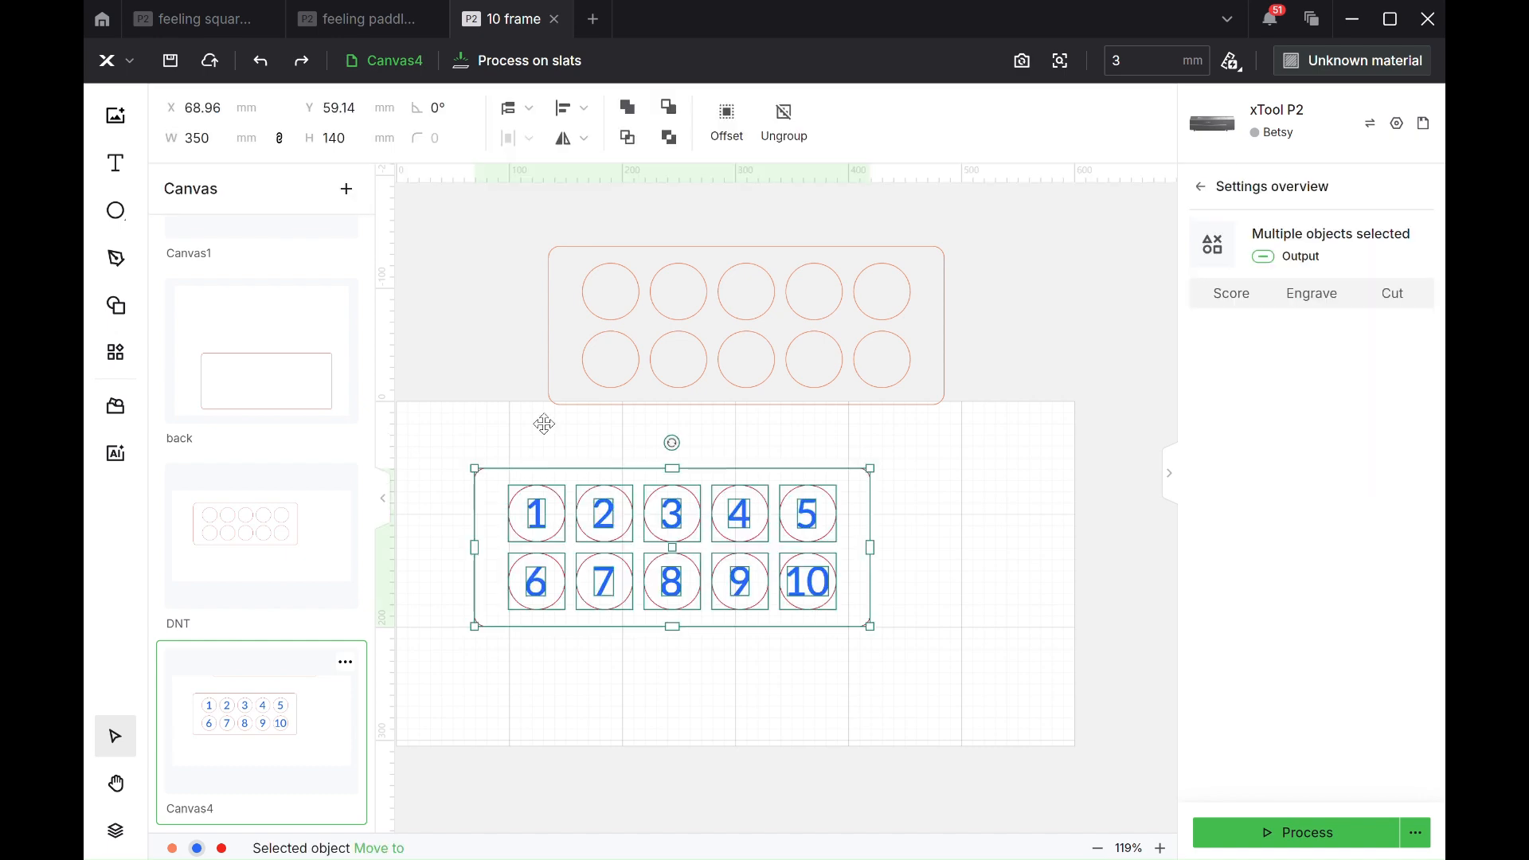
left_click(799, 114)
left_click(913, 584)
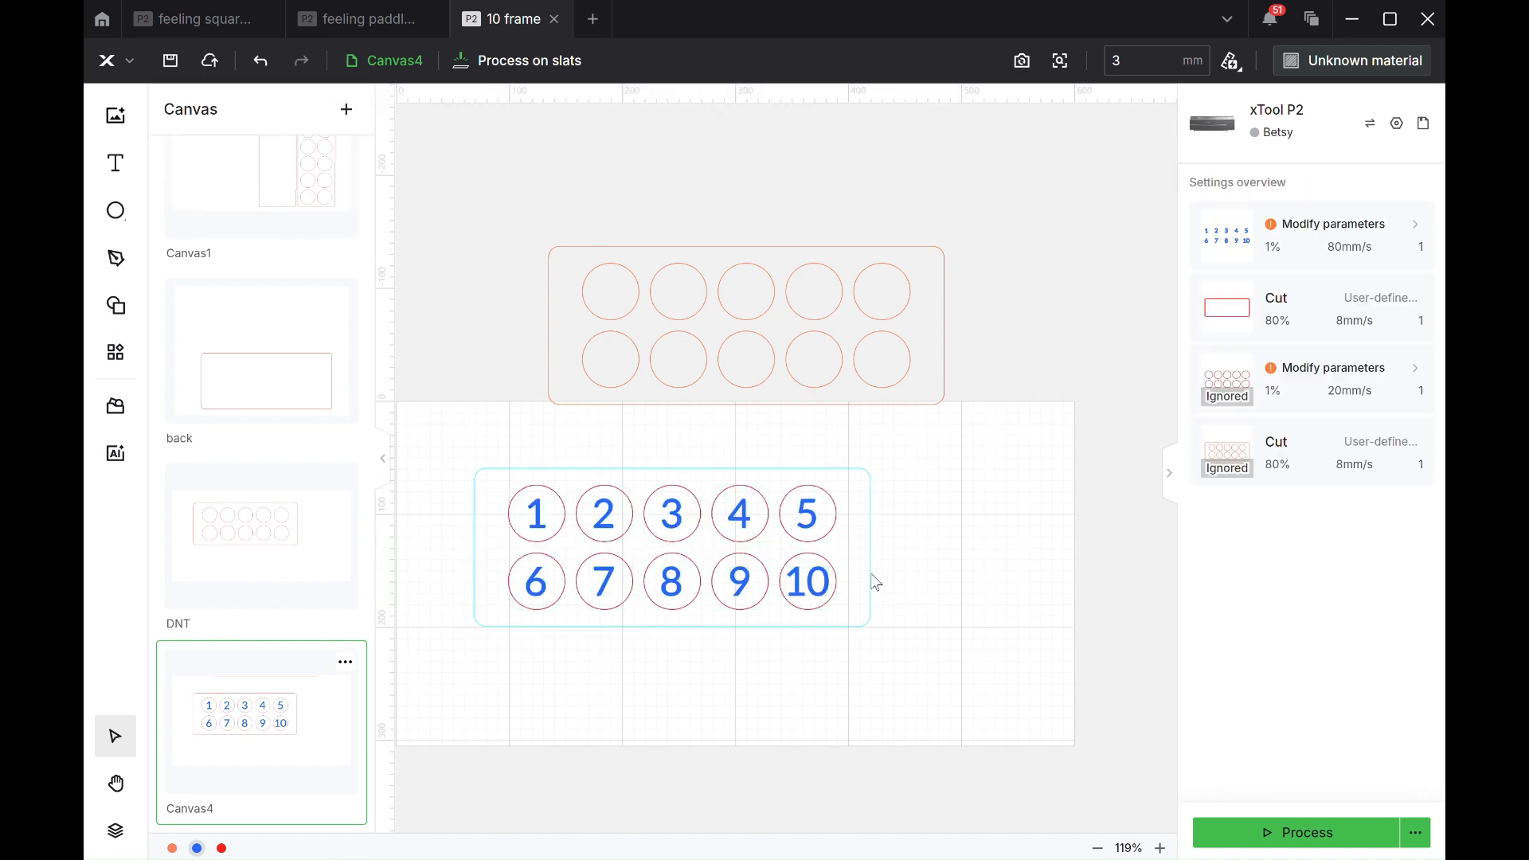
left_click(873, 566)
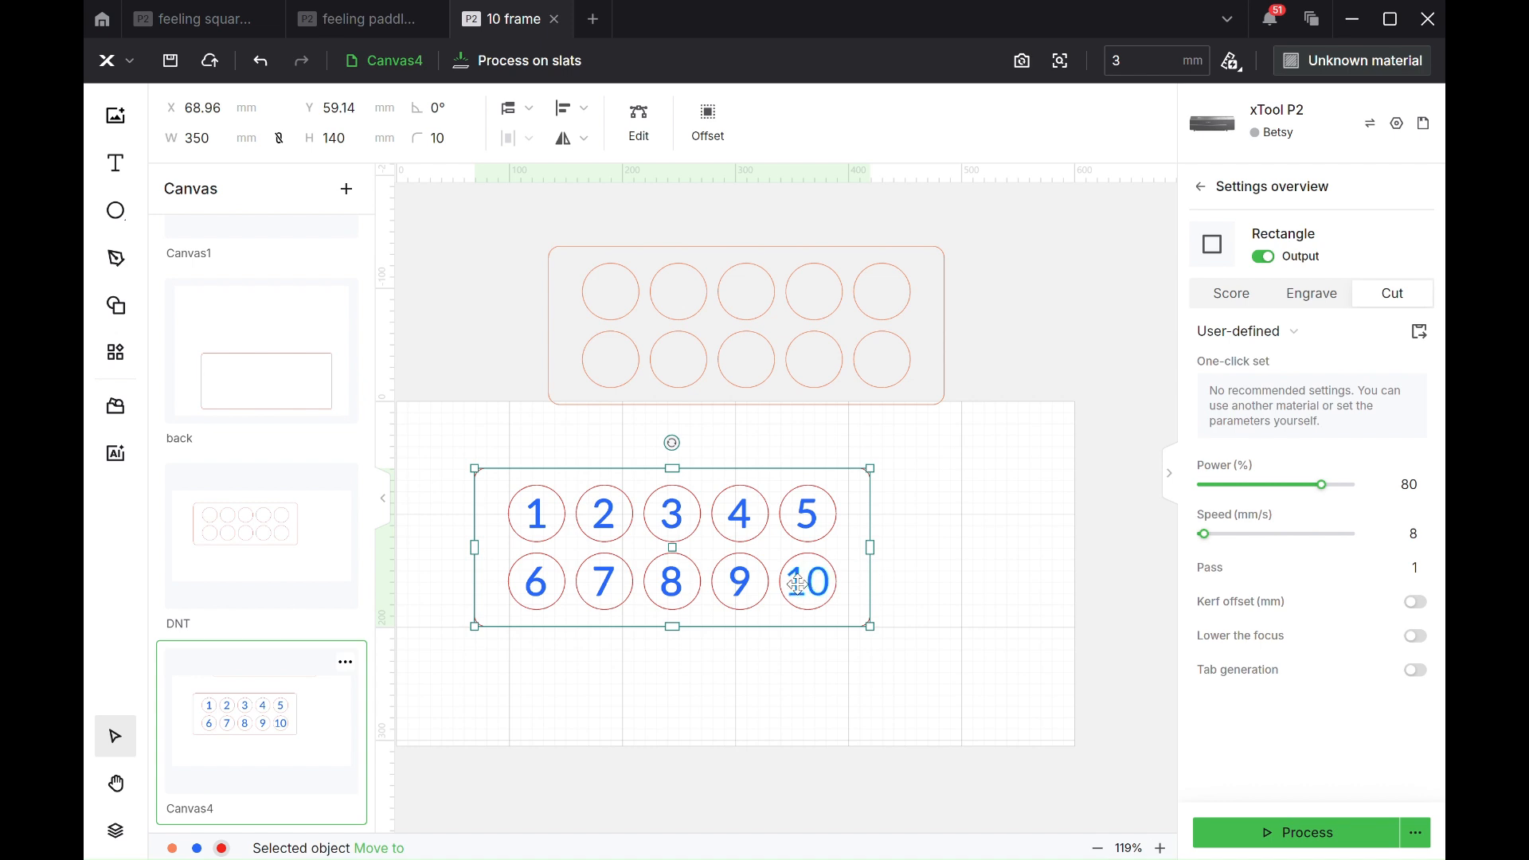
left_click(505, 762)
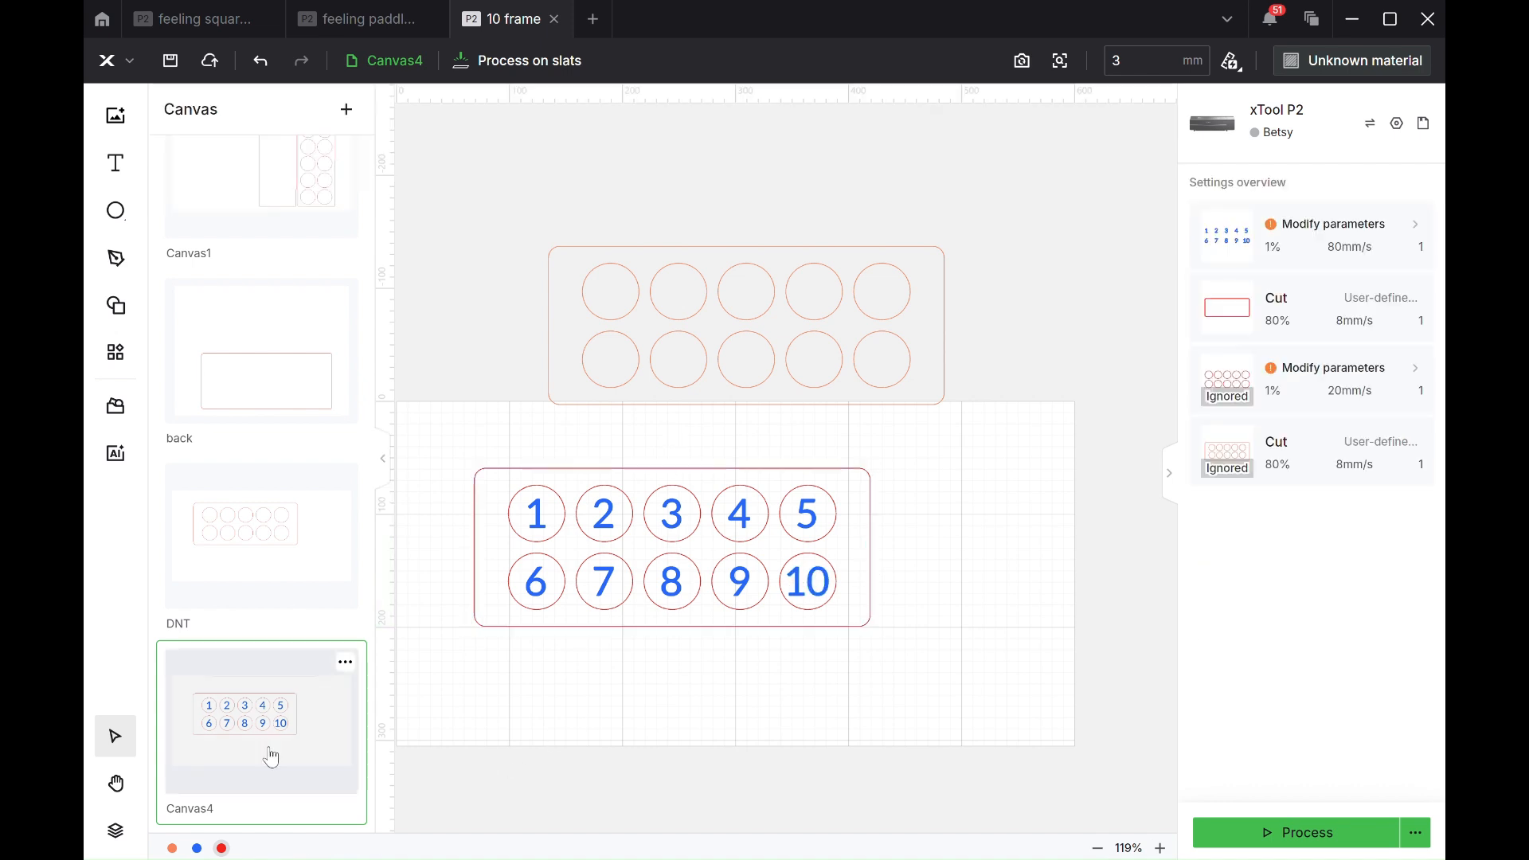
left_click(196, 848)
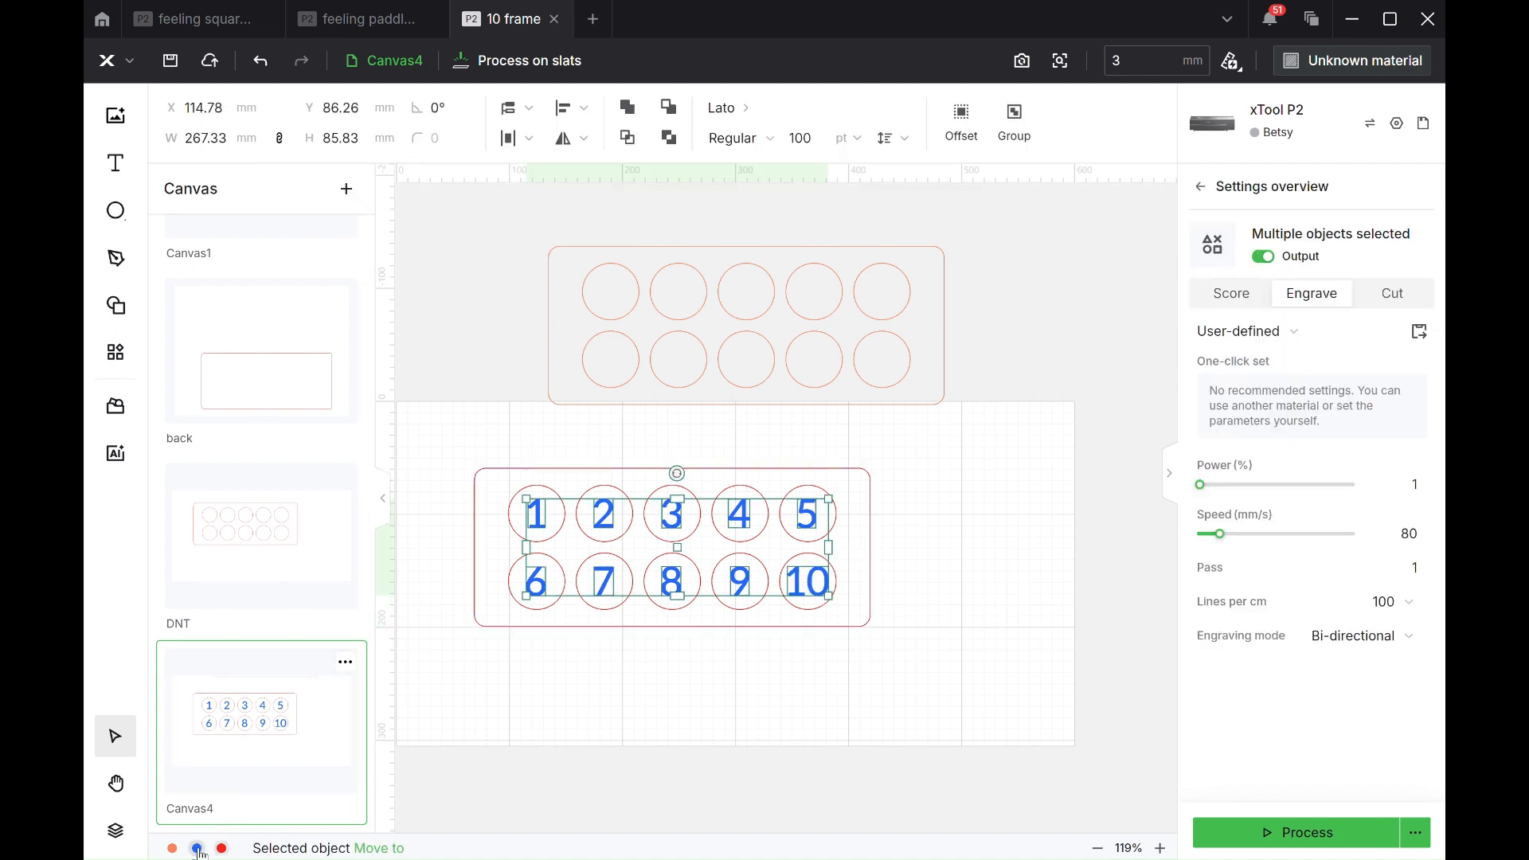
left_click(1017, 116)
left_click_drag(482, 452, 864, 618)
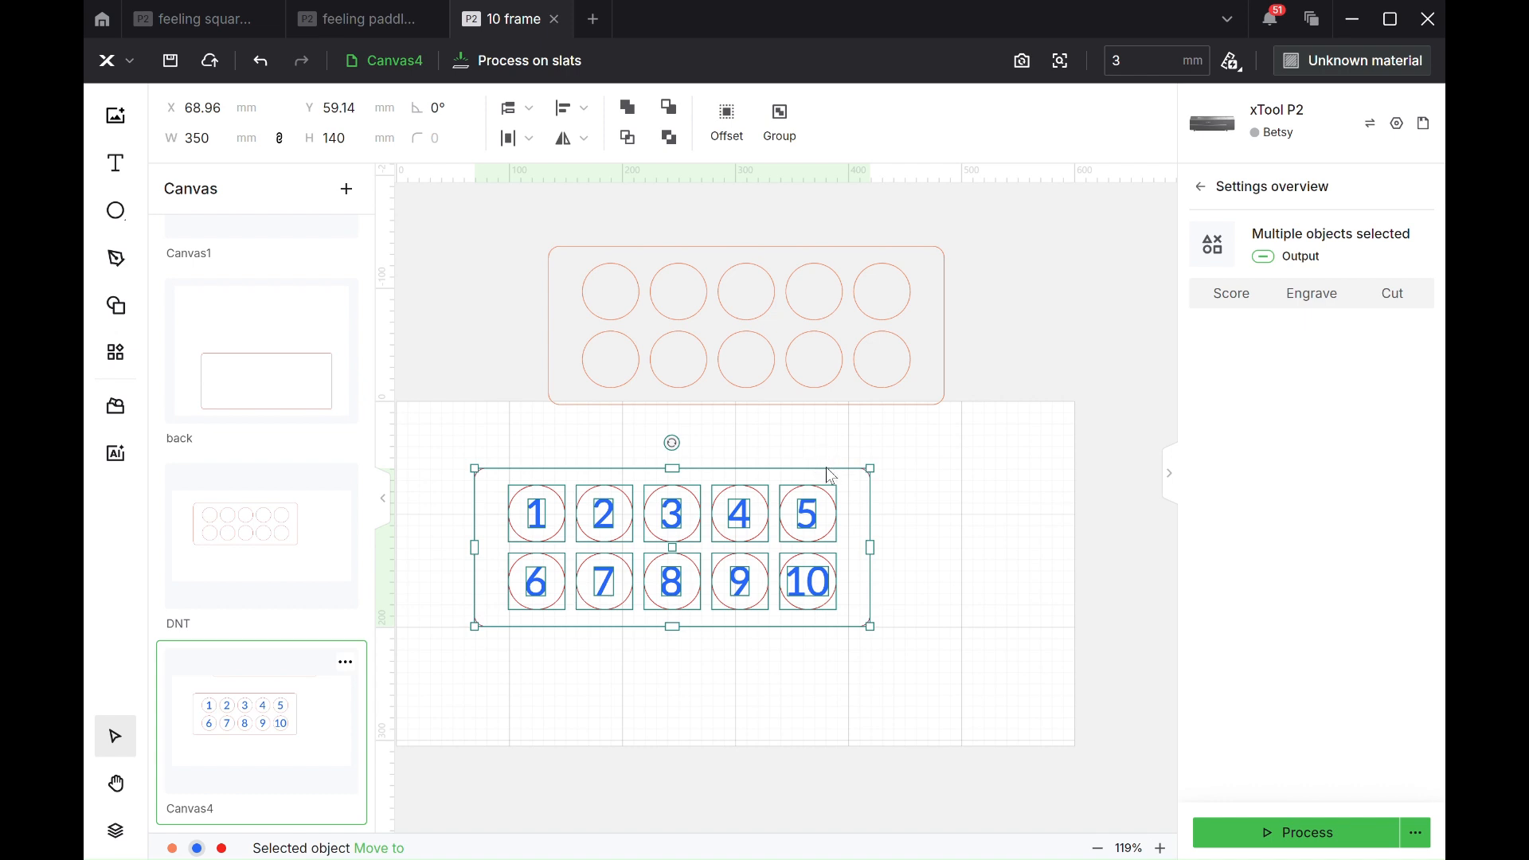
left_click(1012, 559)
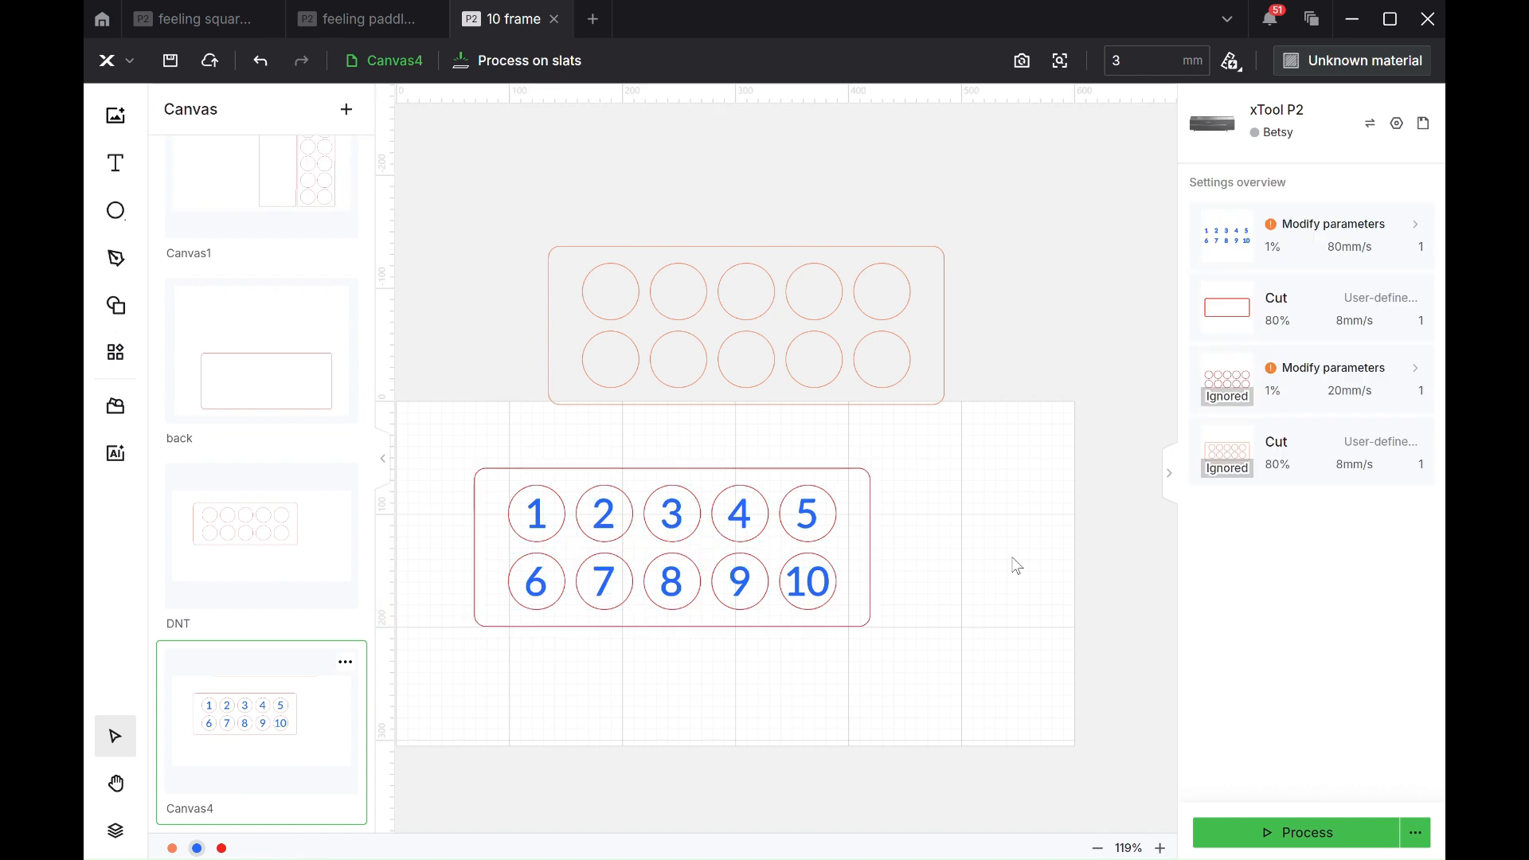
left_click_drag(500, 438, 922, 635)
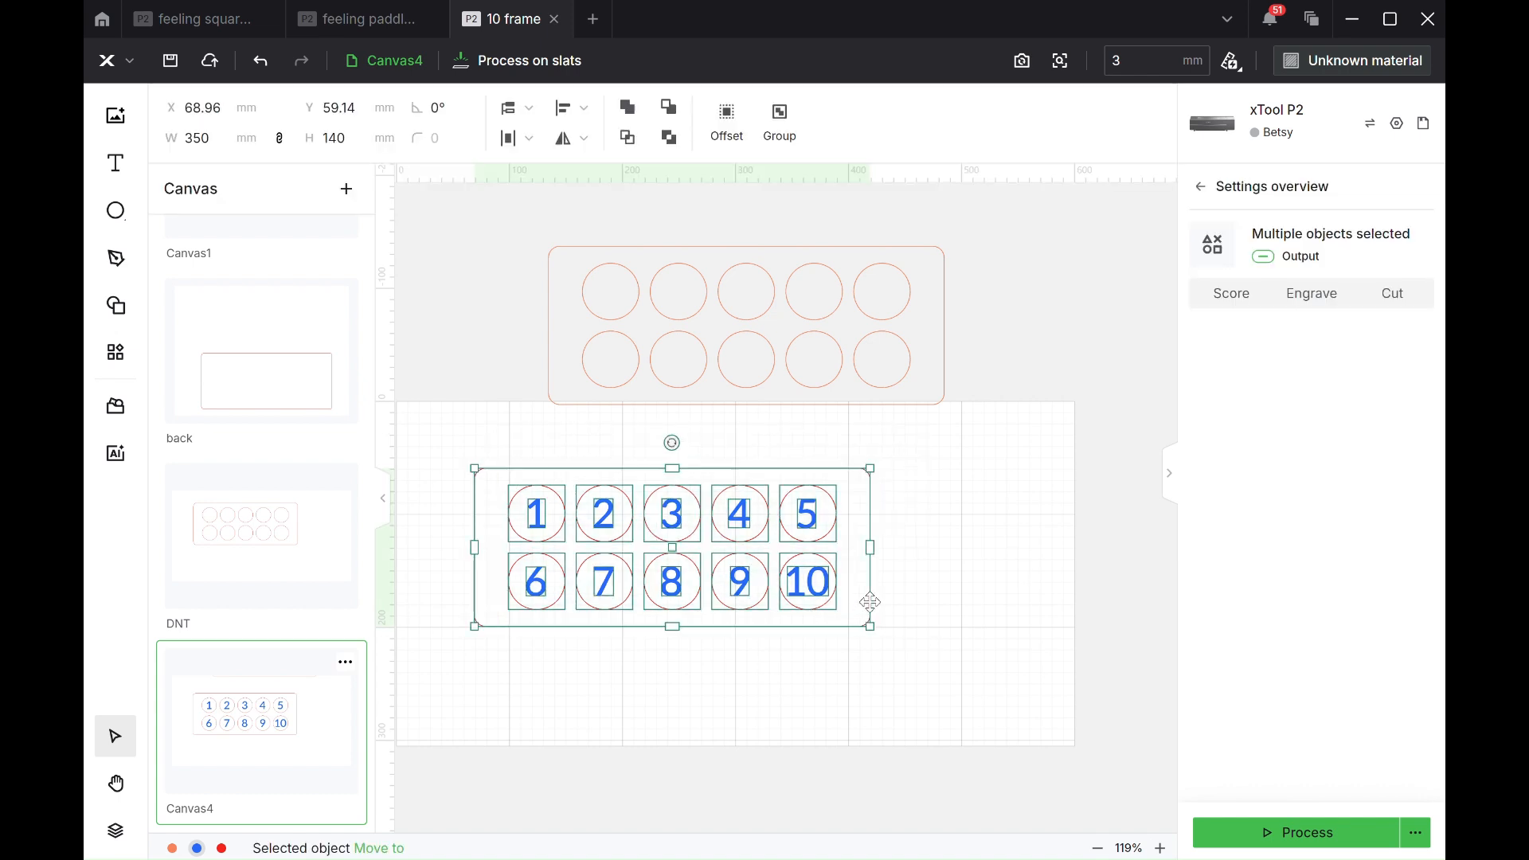
Add a new empty canvas to the project.
left_click(920, 547)
left_click(871, 545)
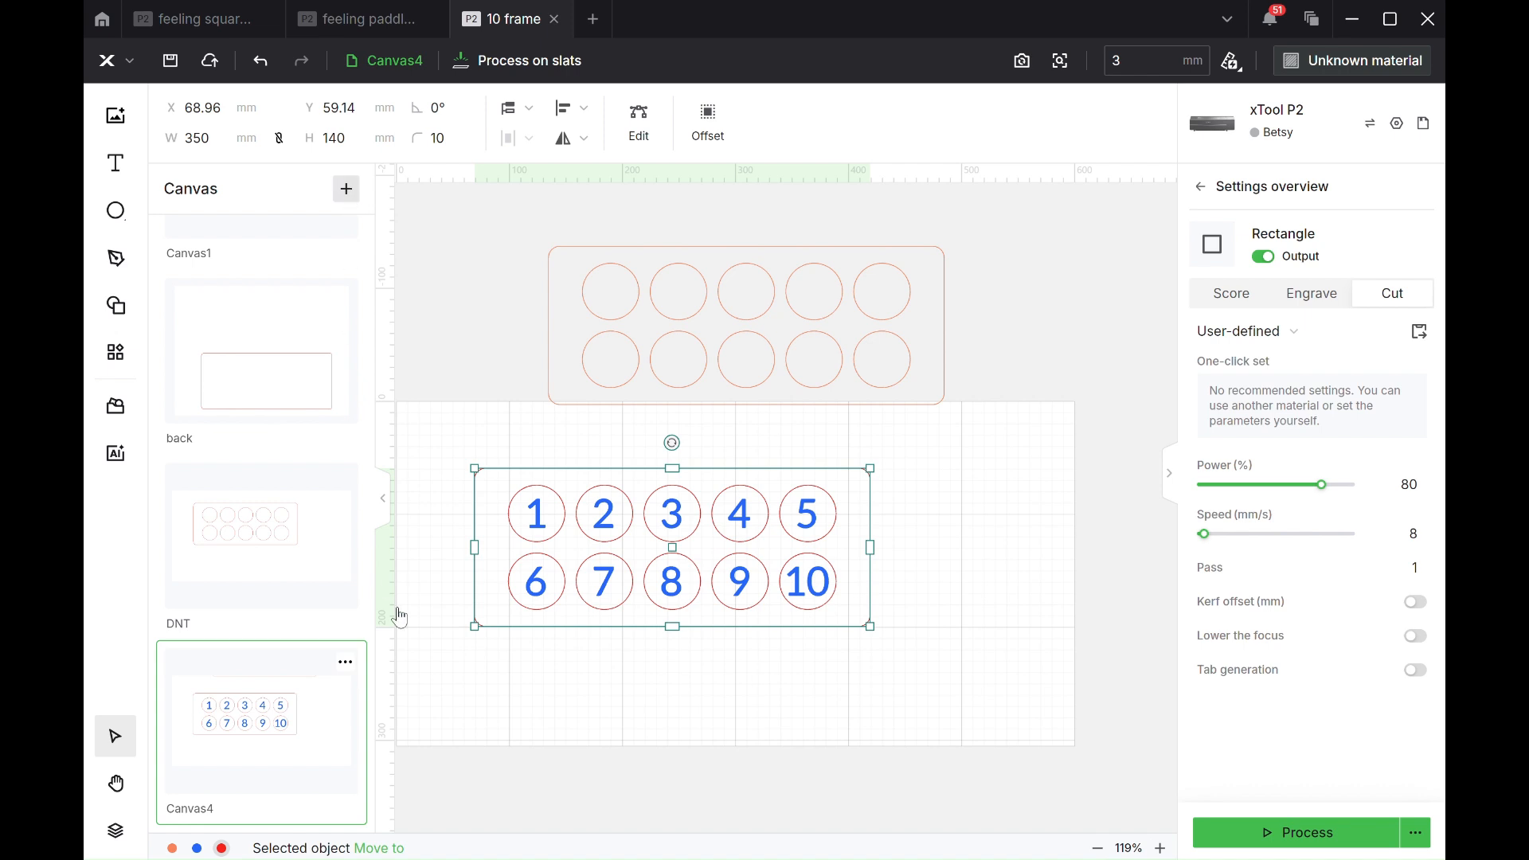
left_click(288, 529)
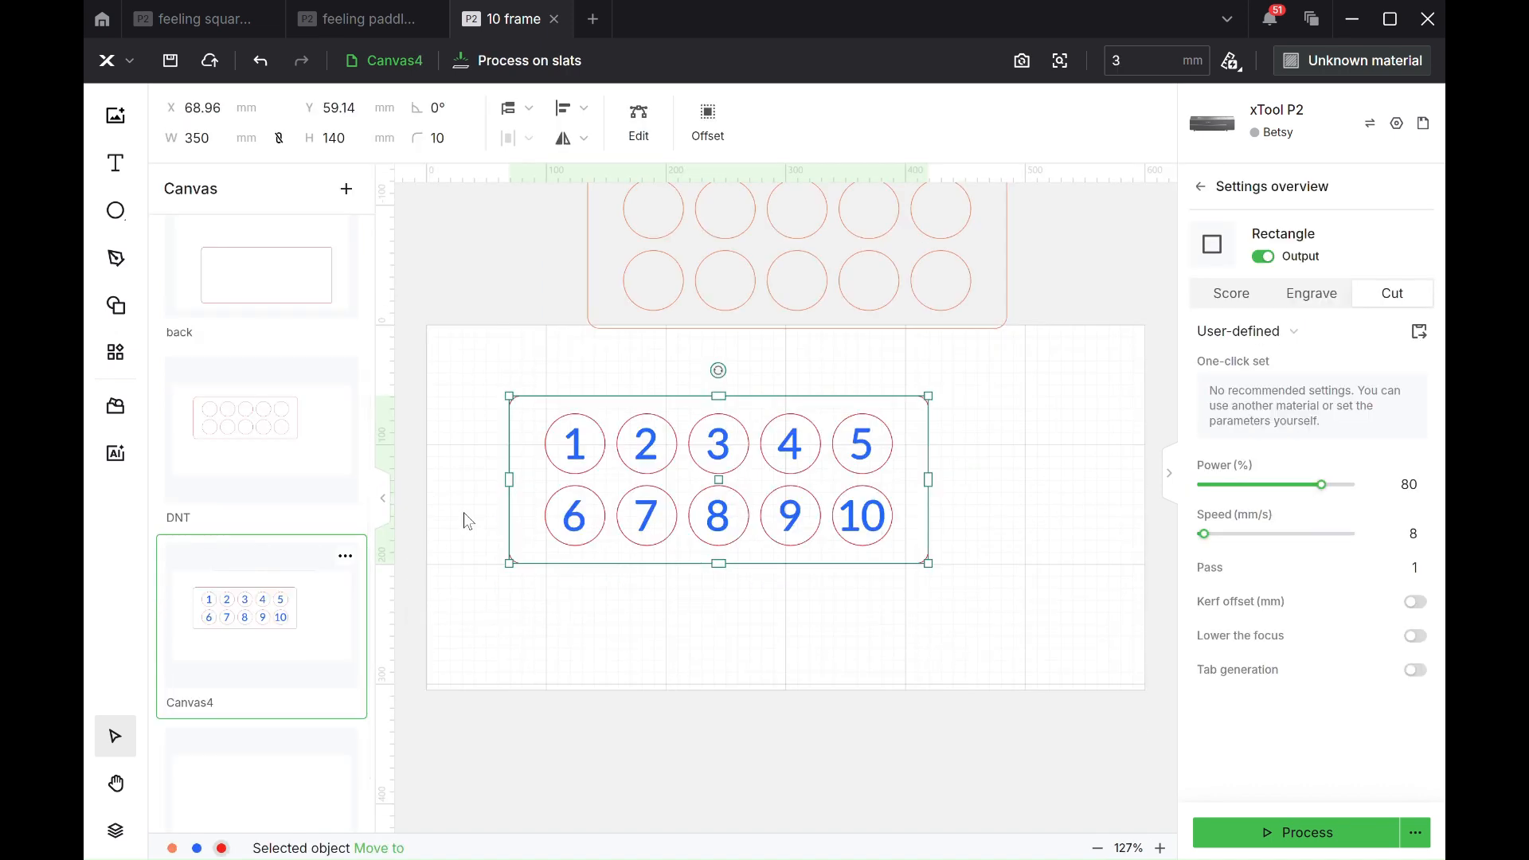
Paste a copy of the blue numerals and their outer rectangle into the new canvas, and return to Canvas4.
left_click(197, 848)
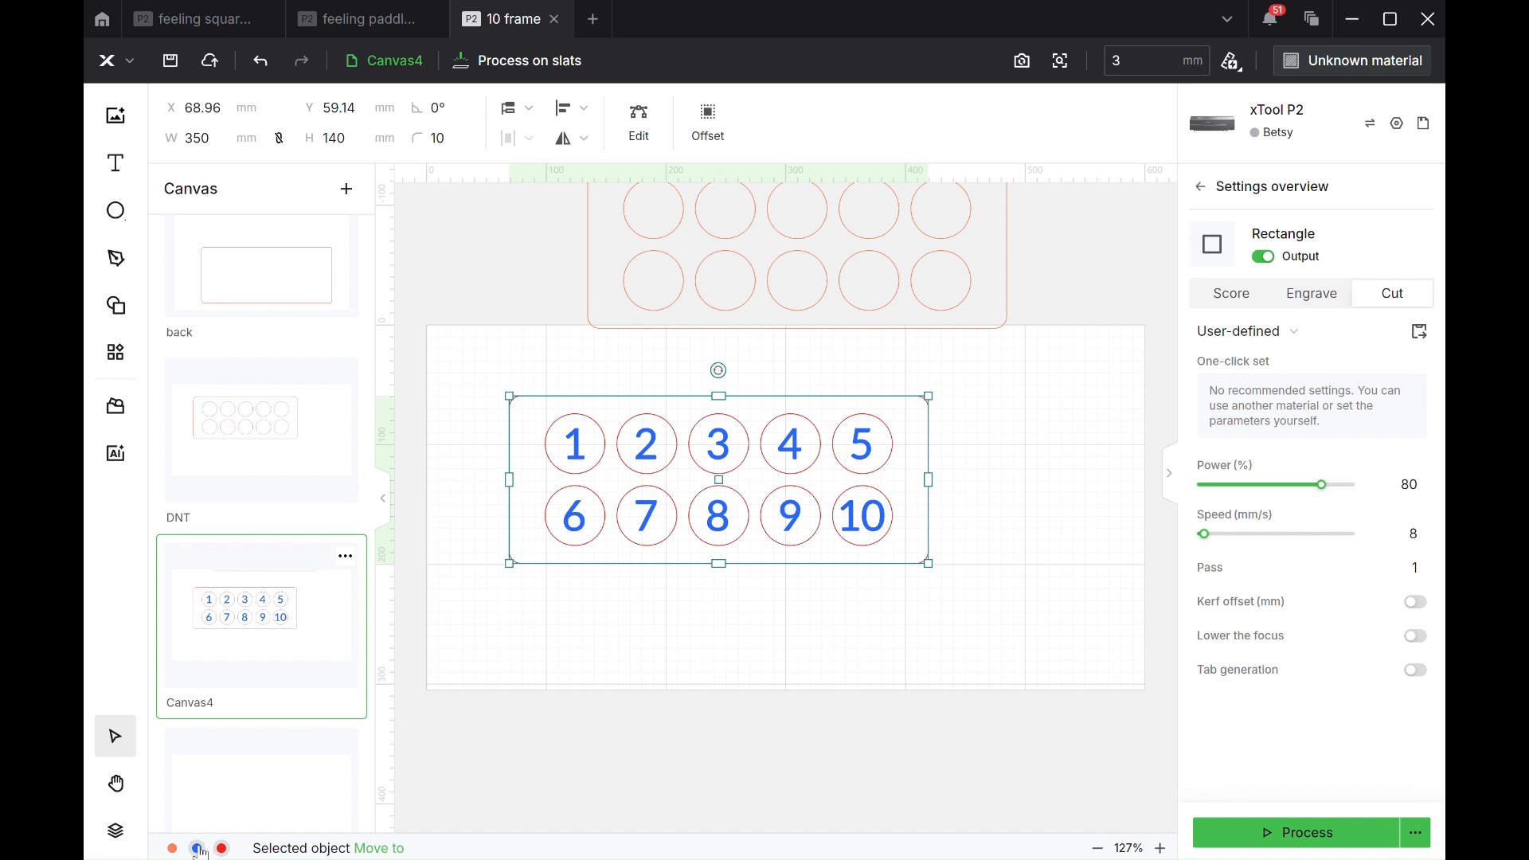
left_click(562, 571, "shift")
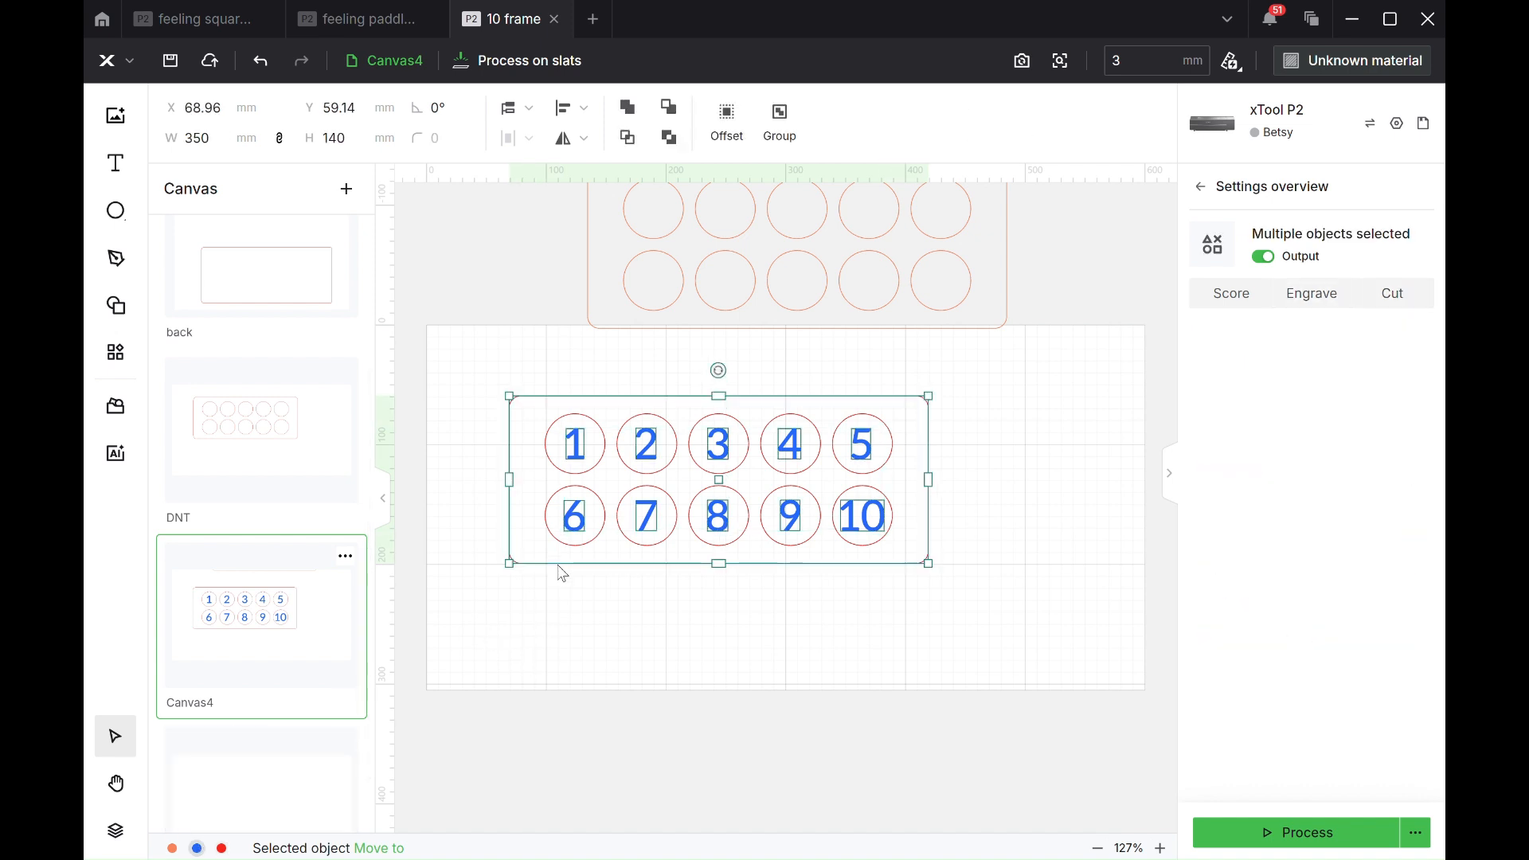
left_click(264, 797)
key("ctrl+v")
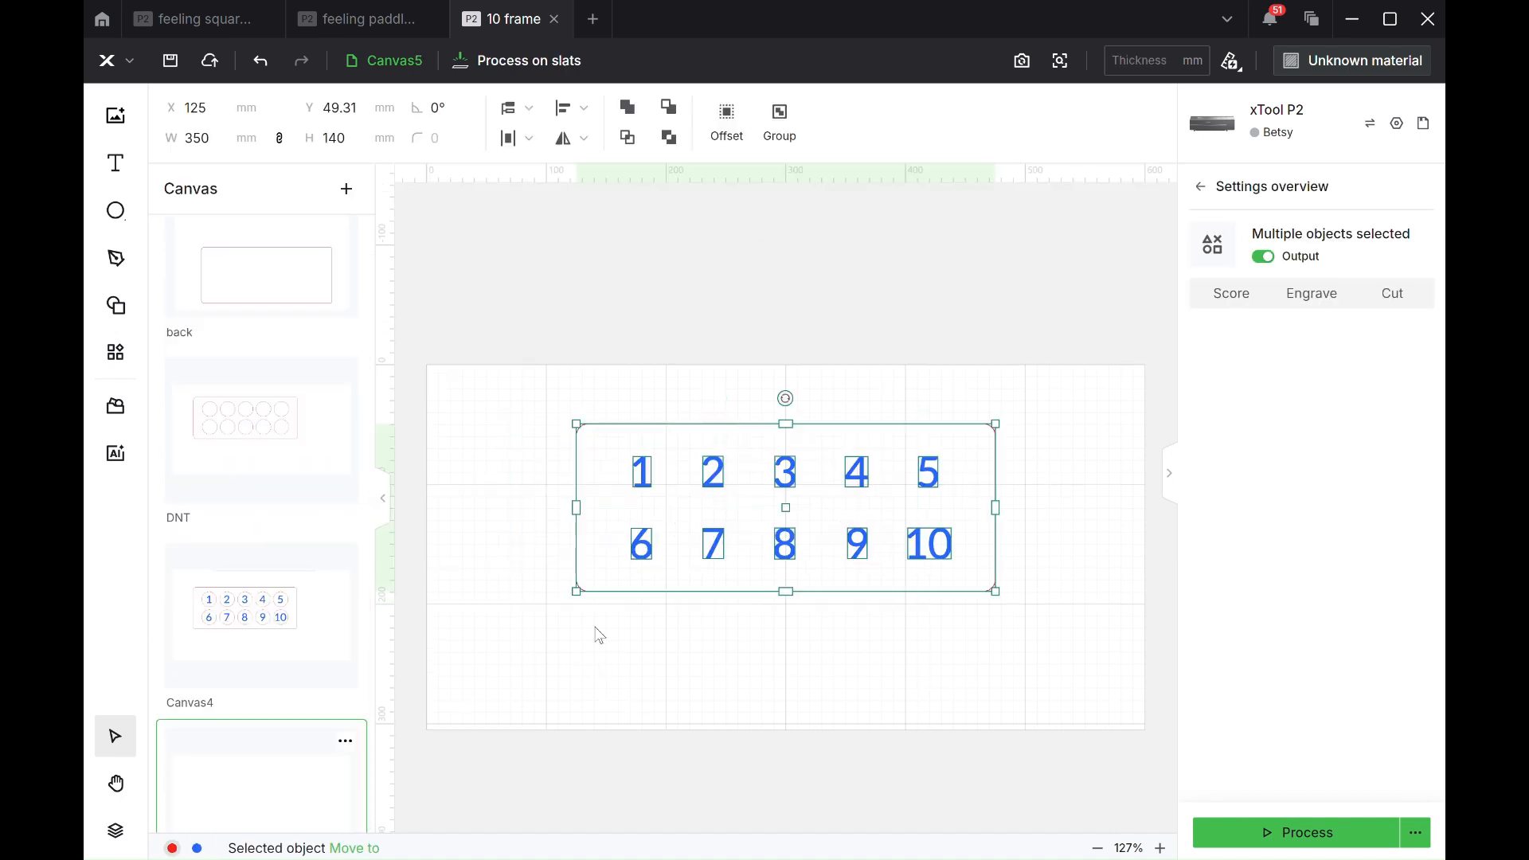
left_click(280, 623)
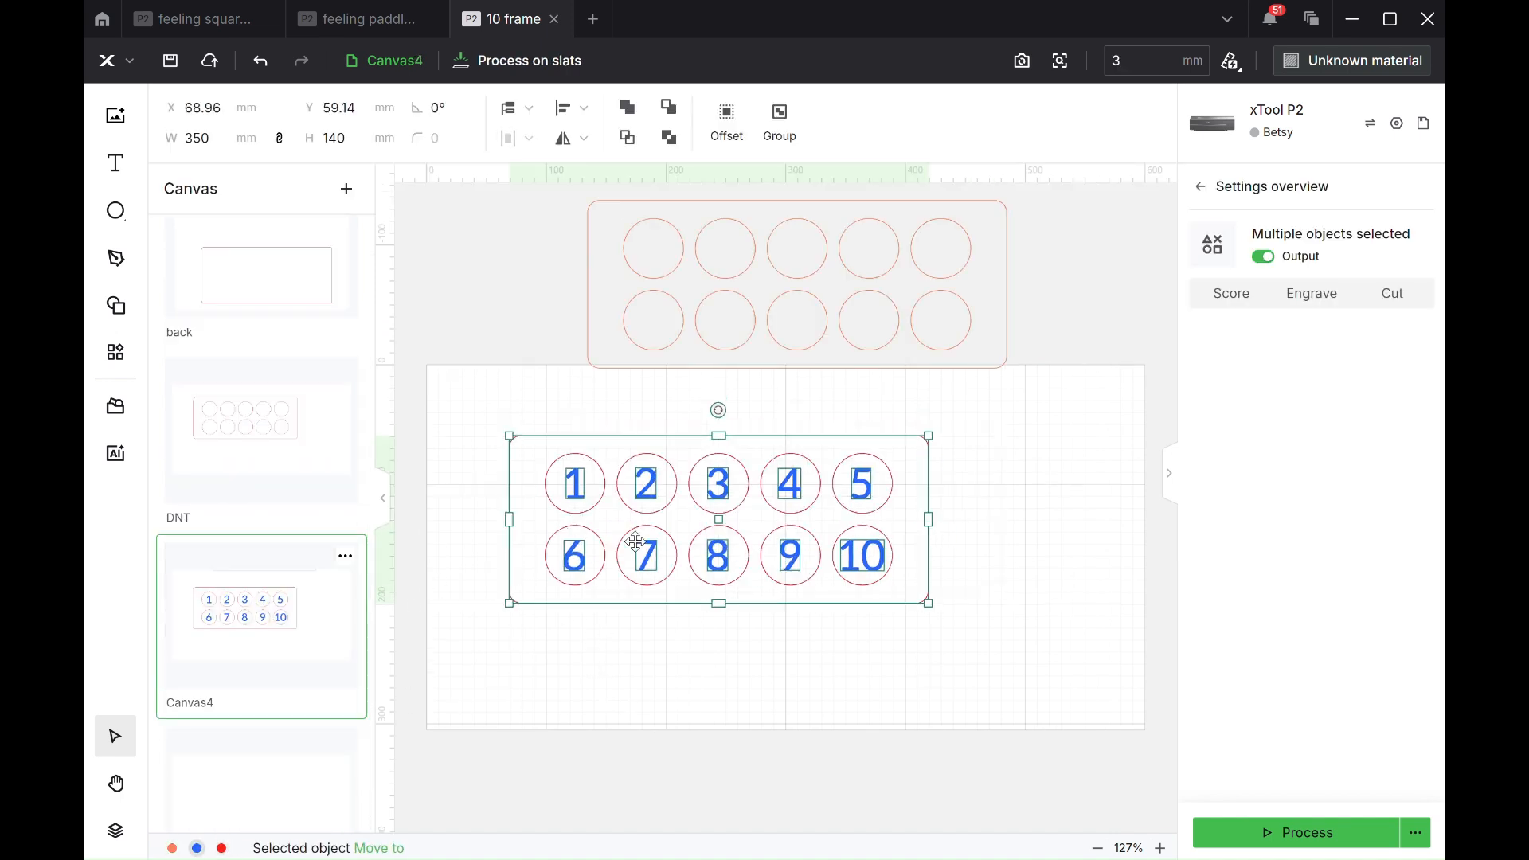
left_click(604, 681)
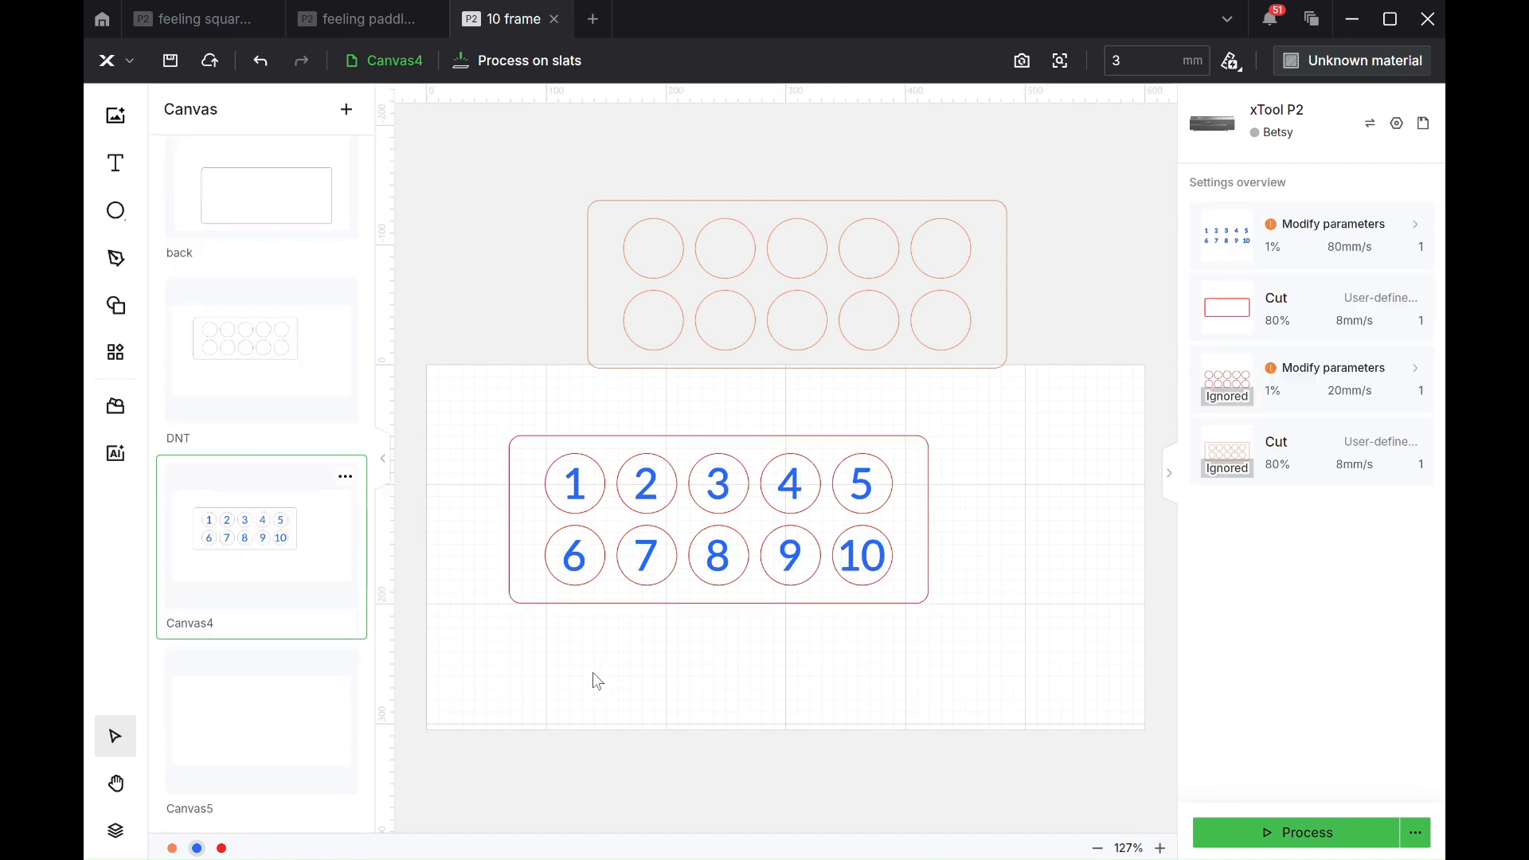
Delete all the blue numerals from the ten-frame layout on Canvas4.
left_click(197, 848)
key("Delete")
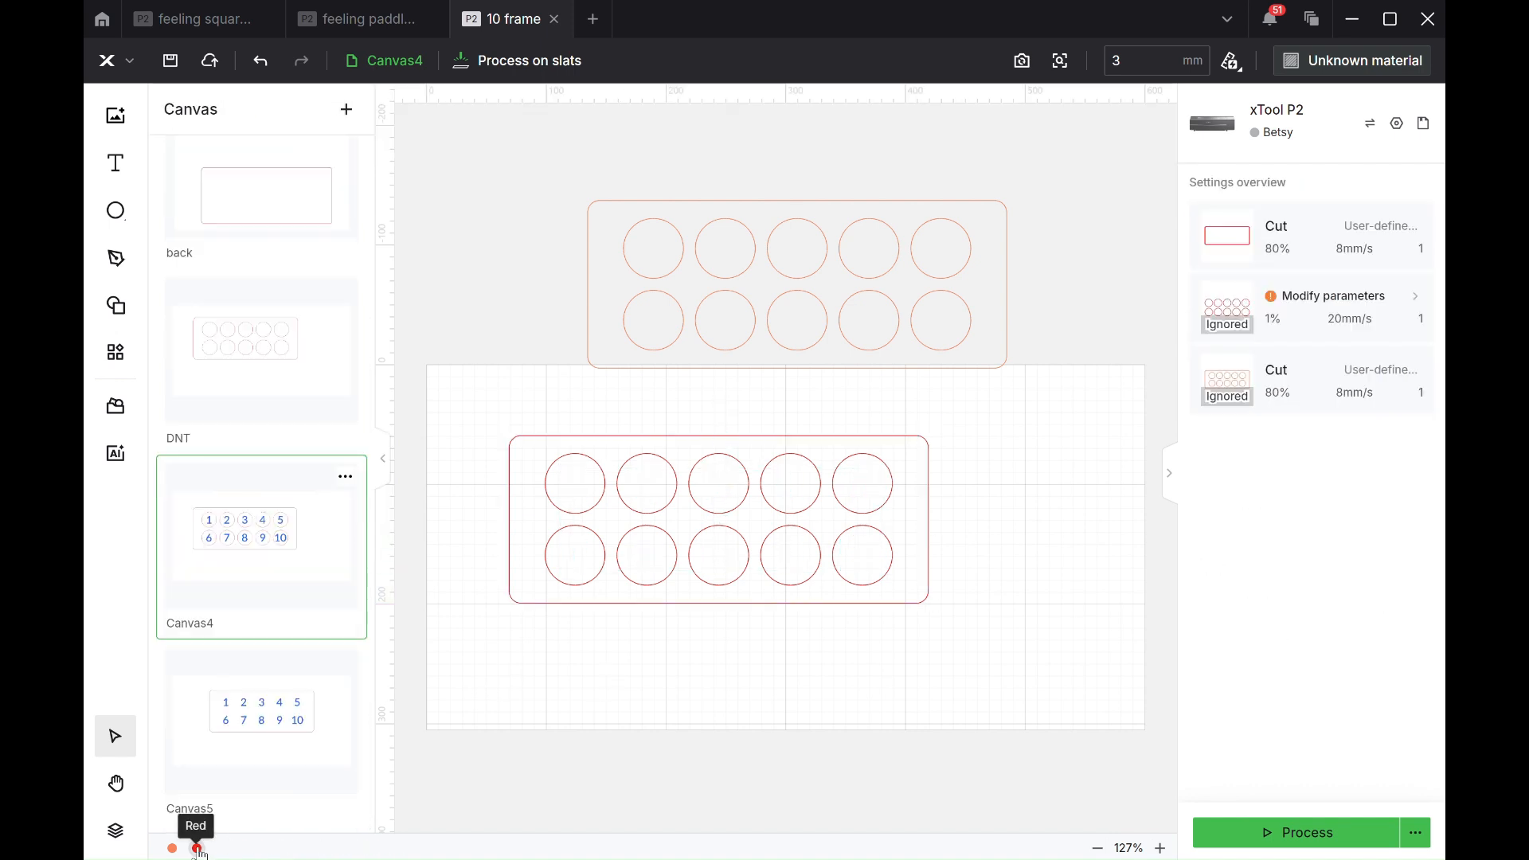
Move the red ten-frame lower on Canvas4, place the orange ten-frame just above it, and save the project.
left_click_drag(913, 683, 478, 421)
left_click_drag(772, 512, 799, 618)
left_click_drag(1008, 385, 547, 172)
left_click_drag(832, 272, 774, 428)
left_click(988, 426)
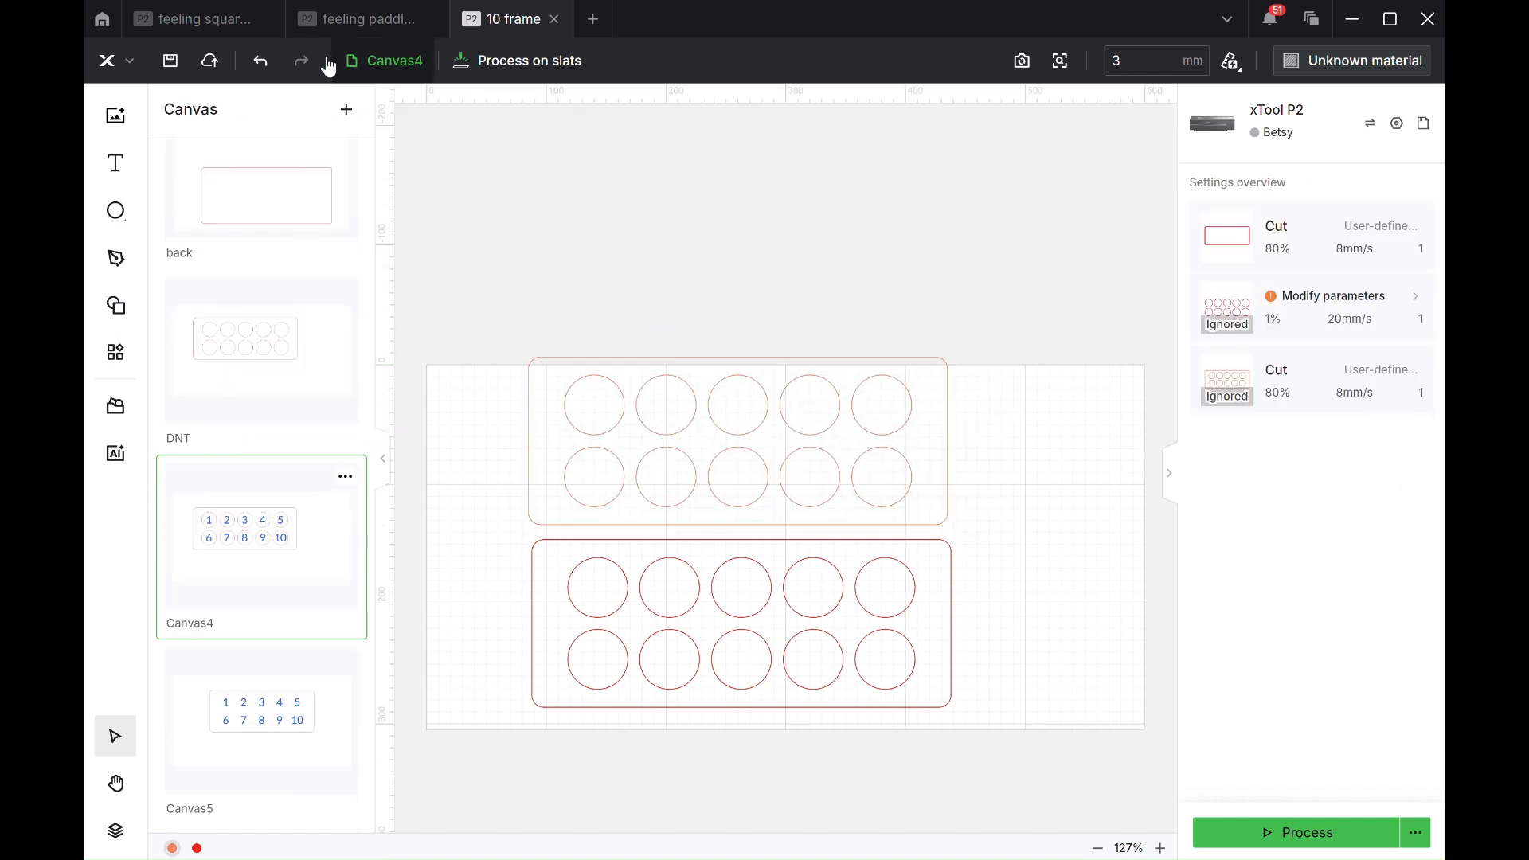
left_click(165, 68)
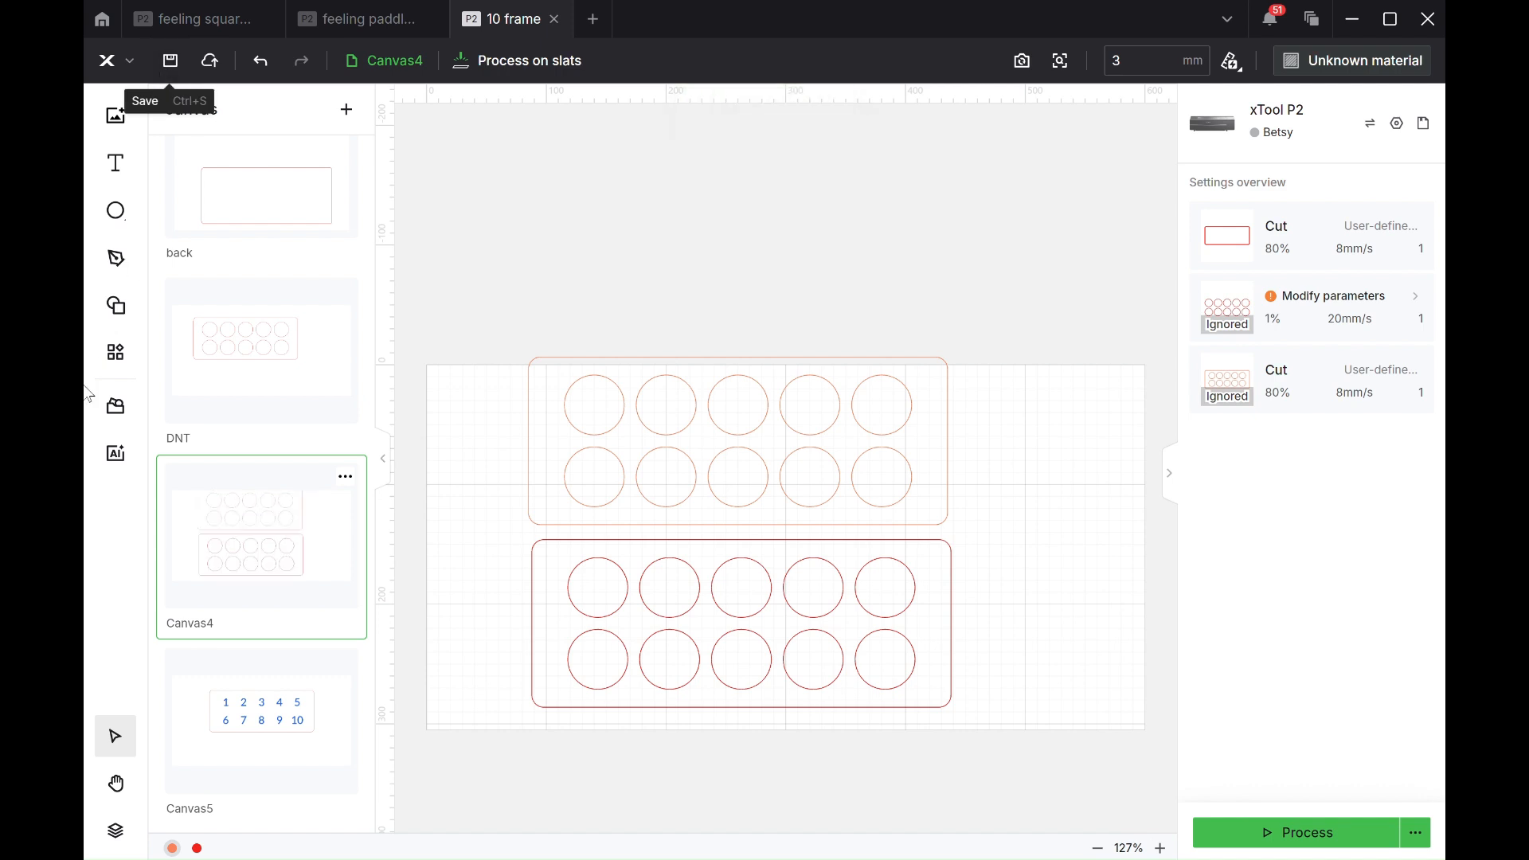
left_click(245, 718)
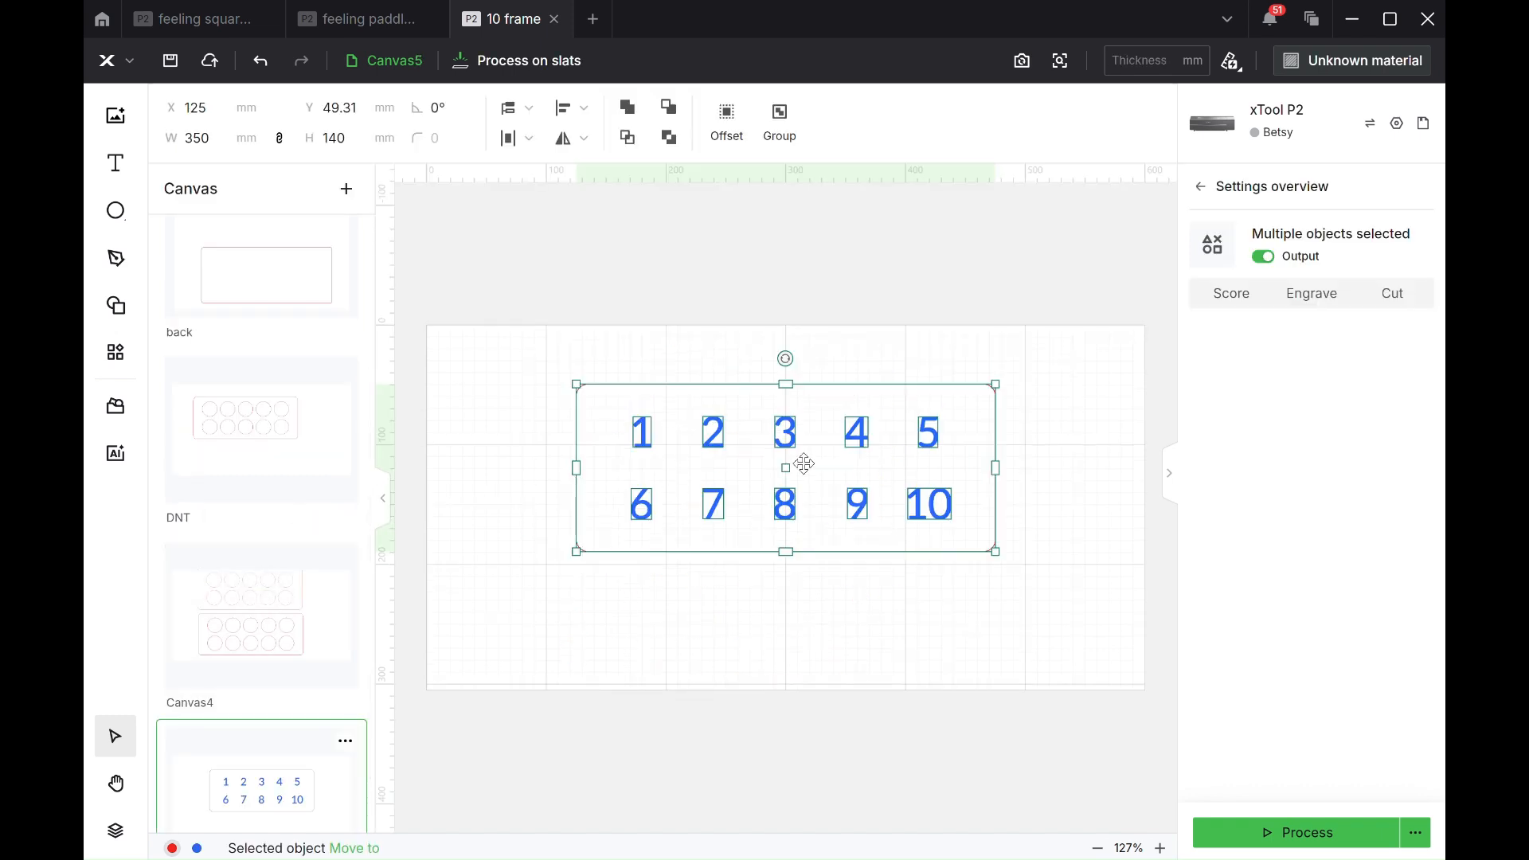
left_click_drag(661, 647, 618, 359)
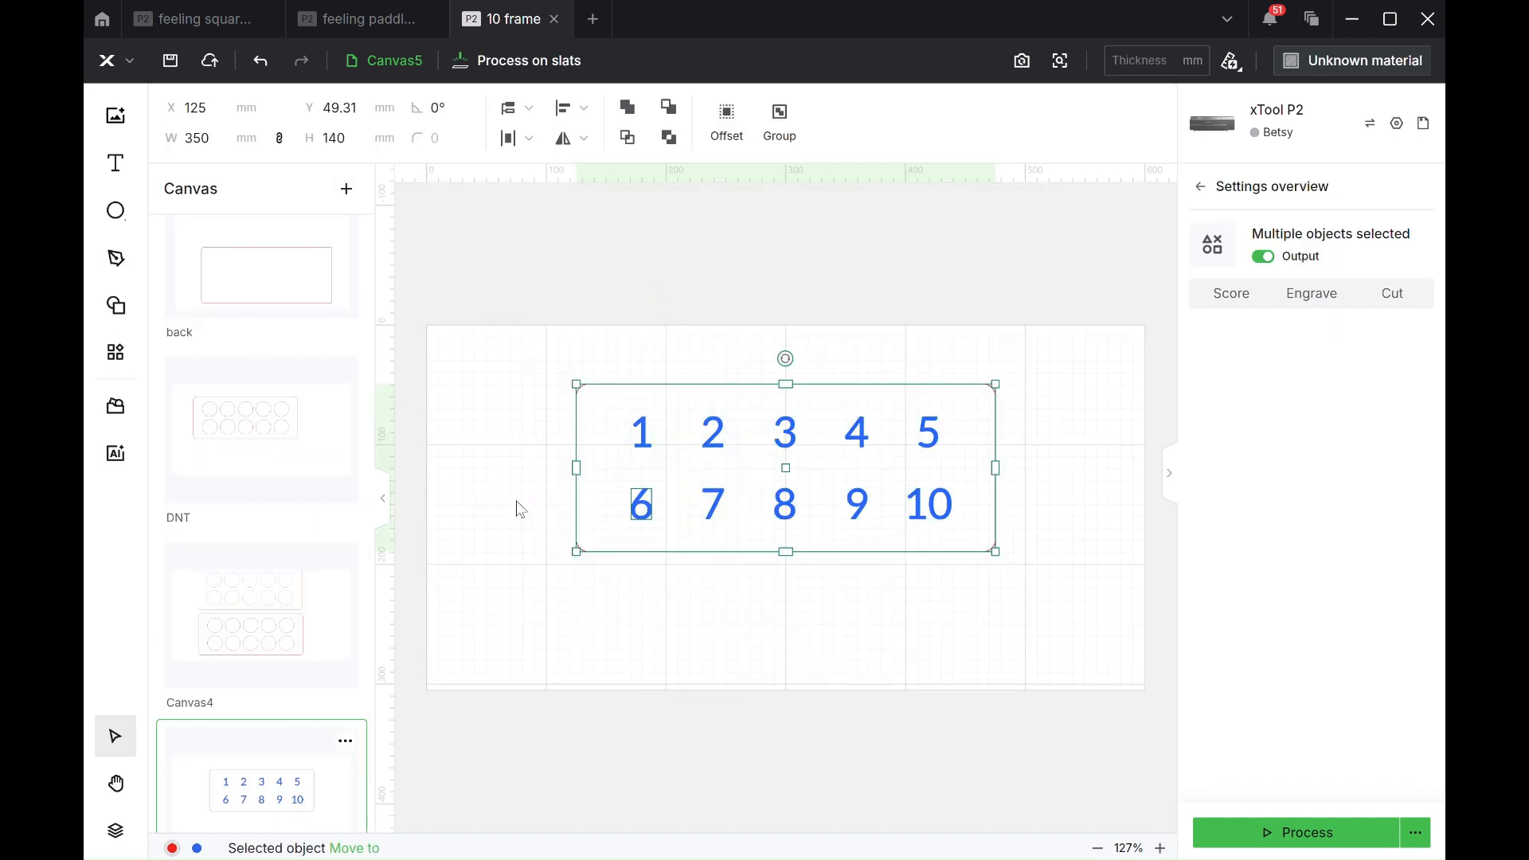
left_click(519, 509)
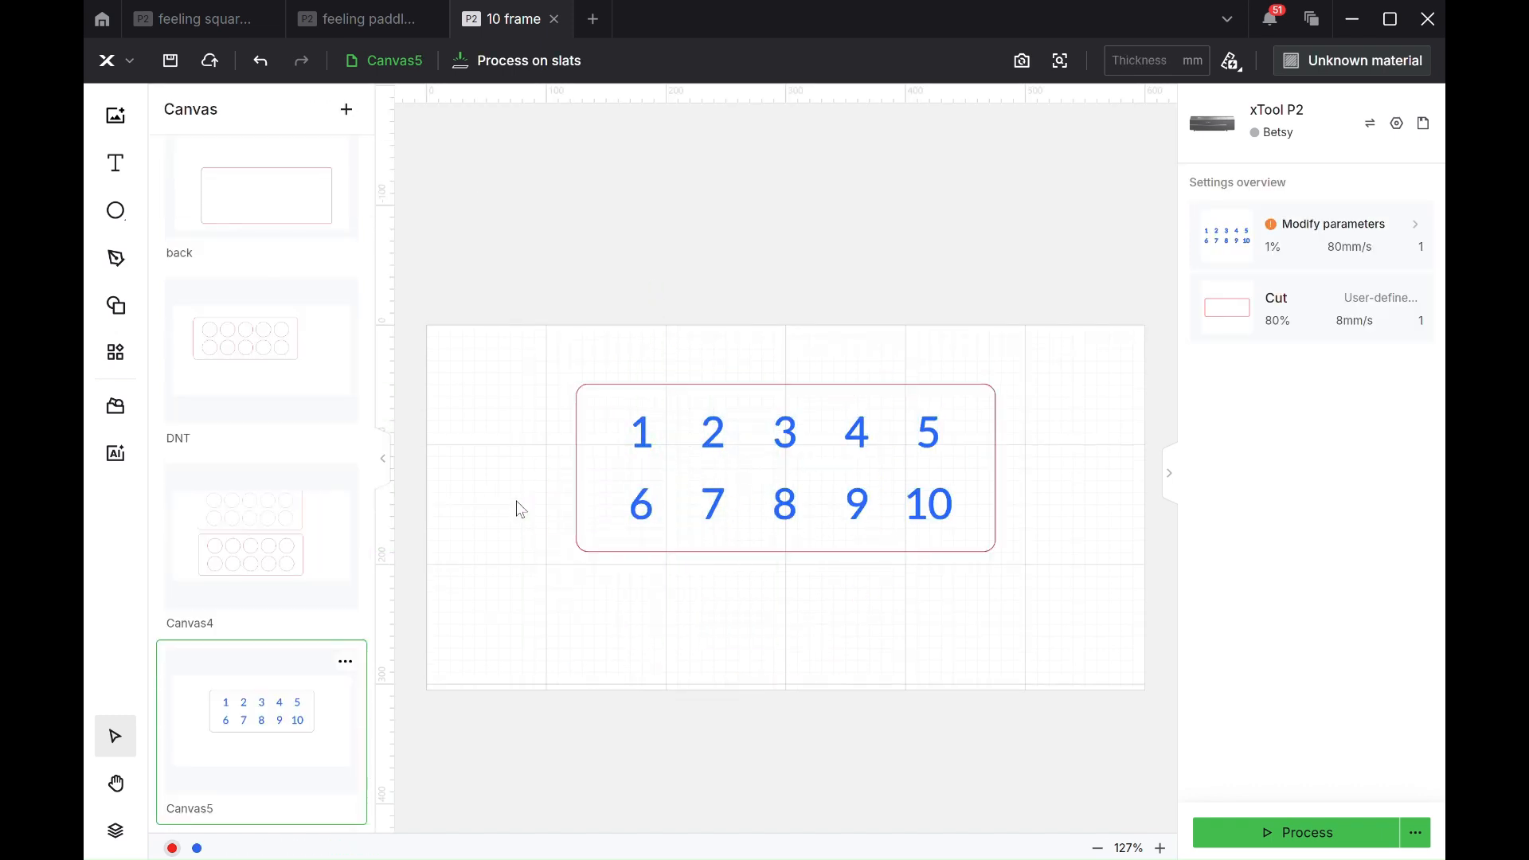
Delete the orange ten-frame and its circles from Canvas4, keeping the red one.
left_click(246, 537)
left_click_drag(955, 722, 437, 532)
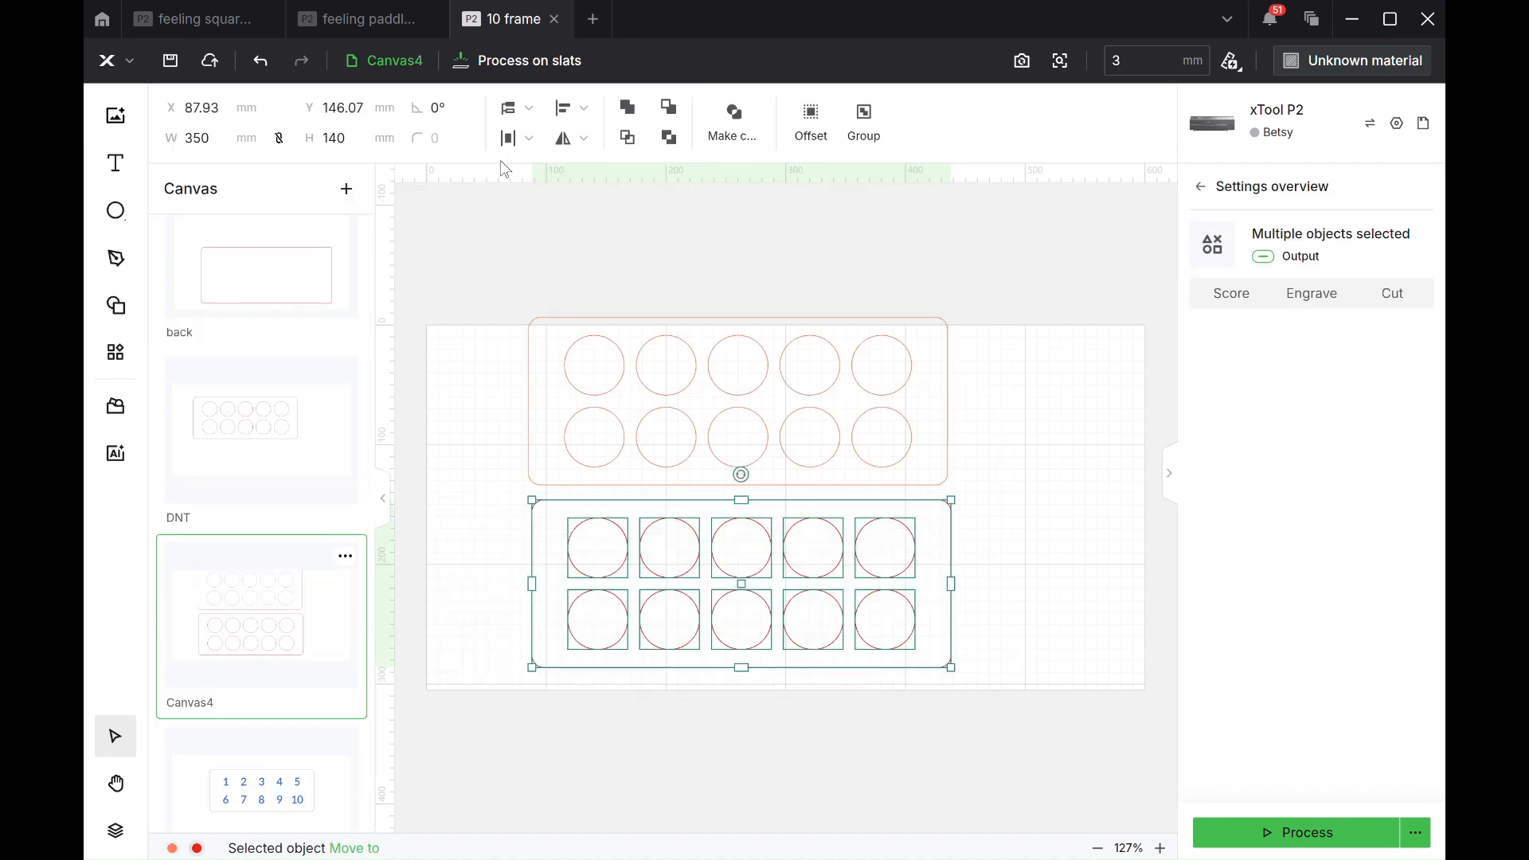
left_click_drag(451, 246, 869, 406)
left_click_drag(1019, 470, 1019, 470)
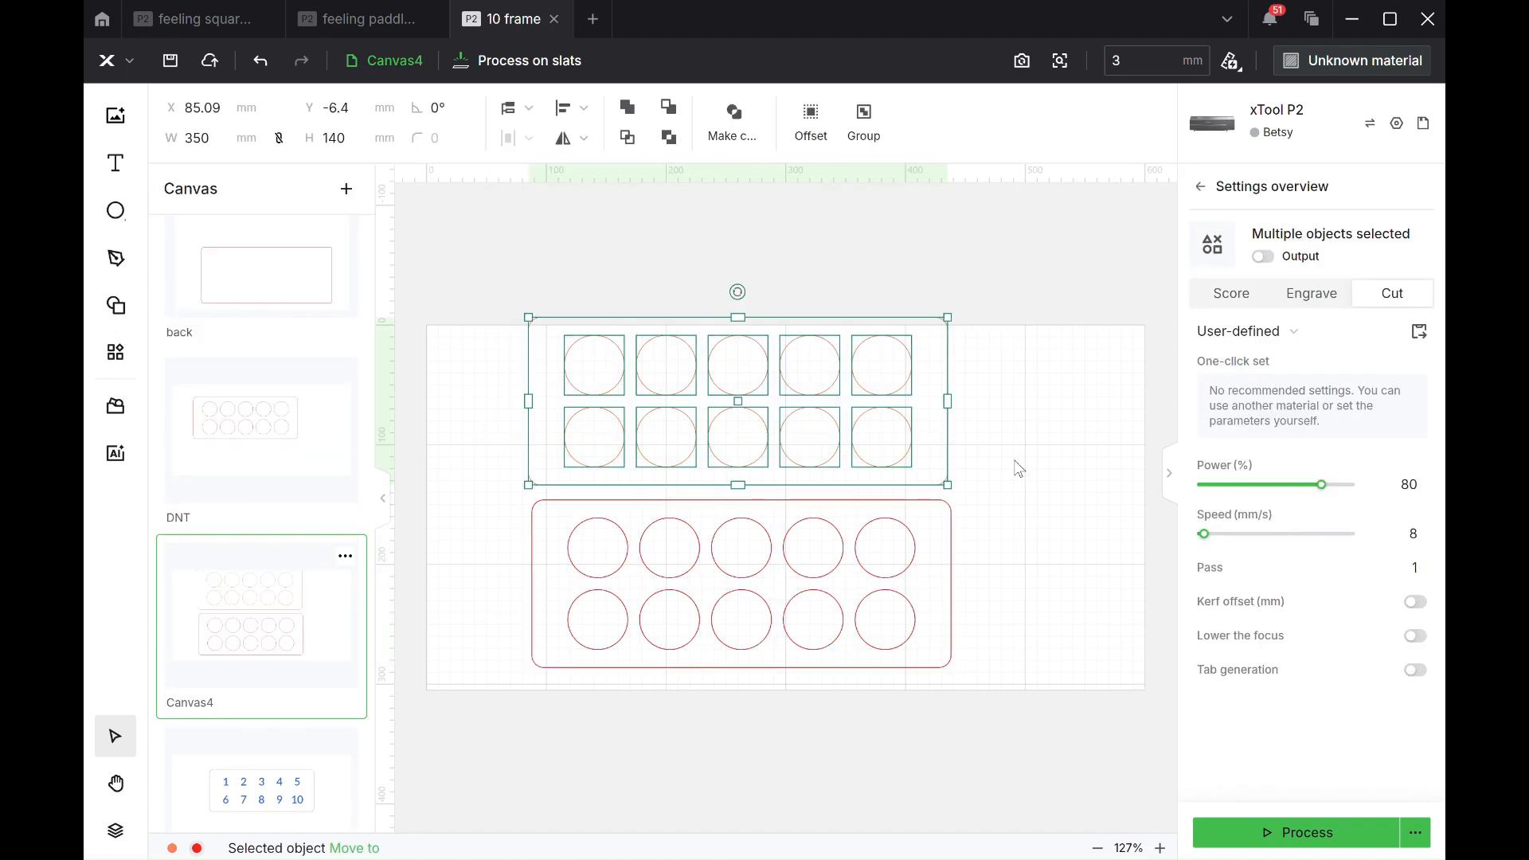
key("Delete")
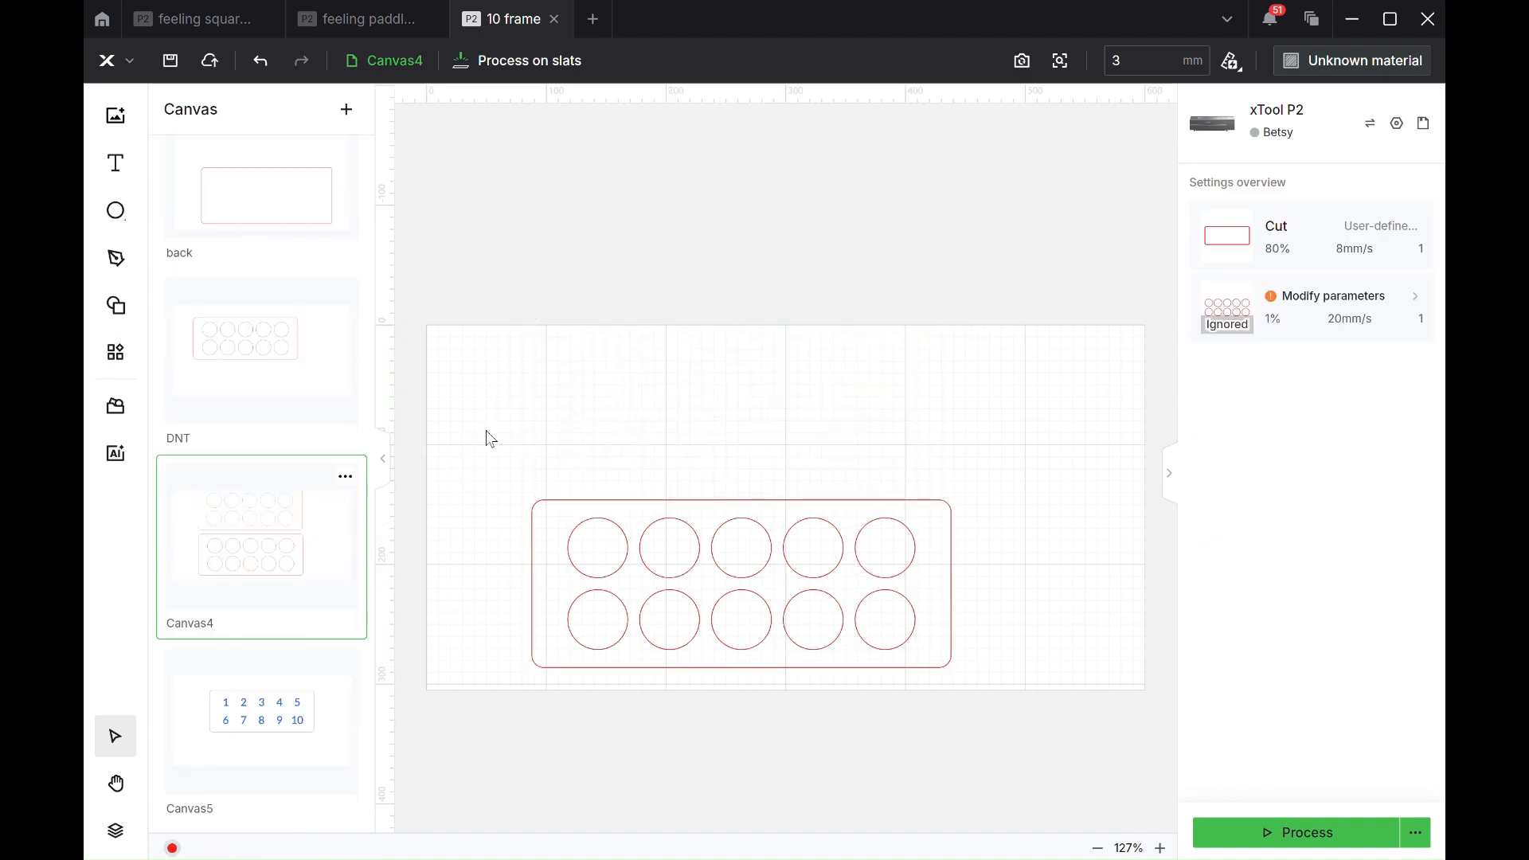
Set the red ten-frame's outline and circles to Cut at 80% power and 8 mm/s.
left_click_drag(490, 438, 1004, 680)
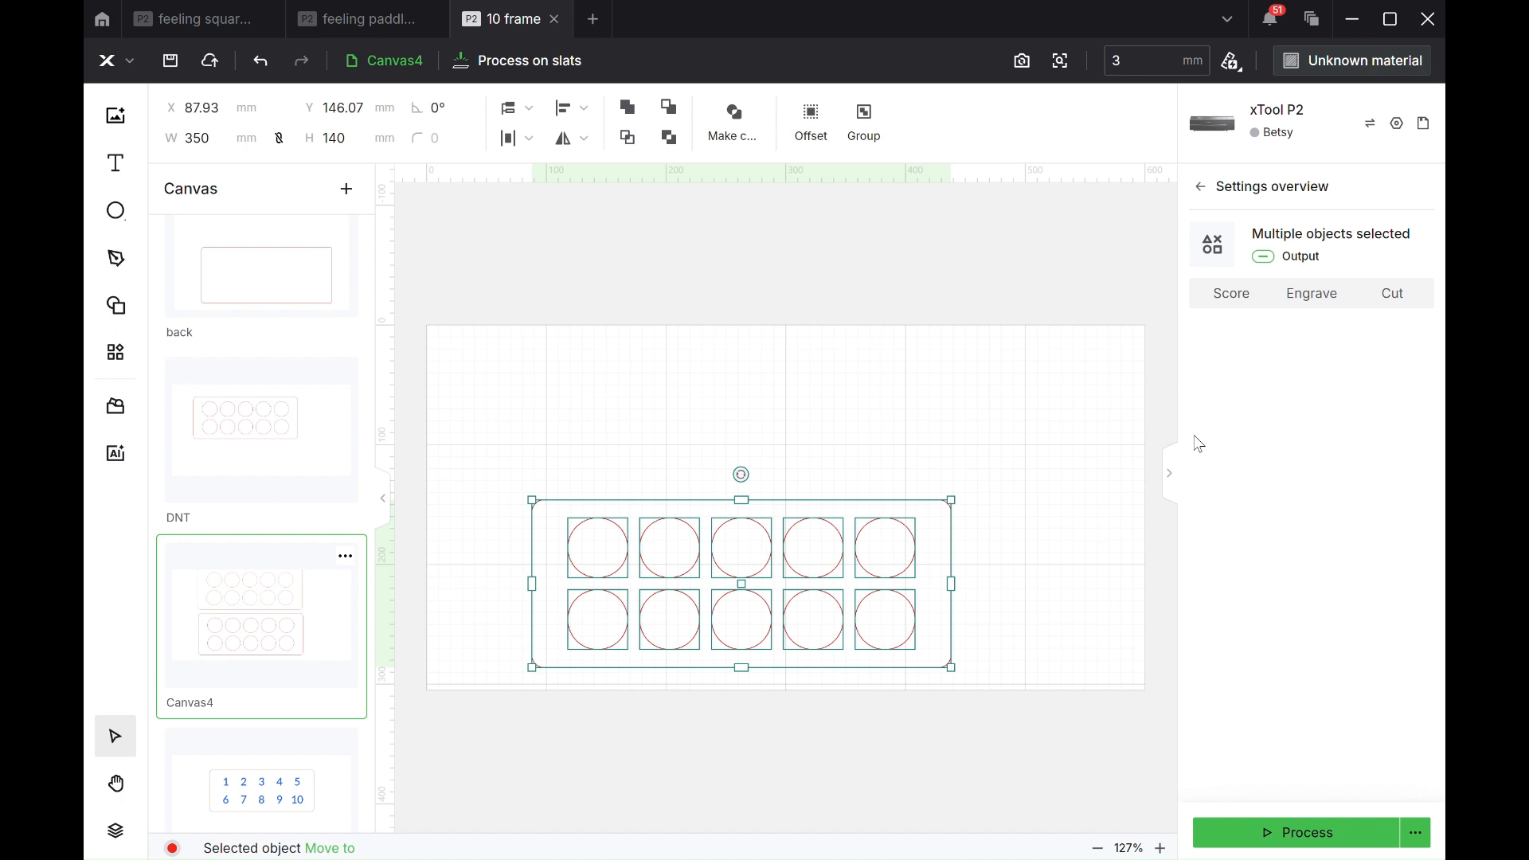
left_click(1385, 294)
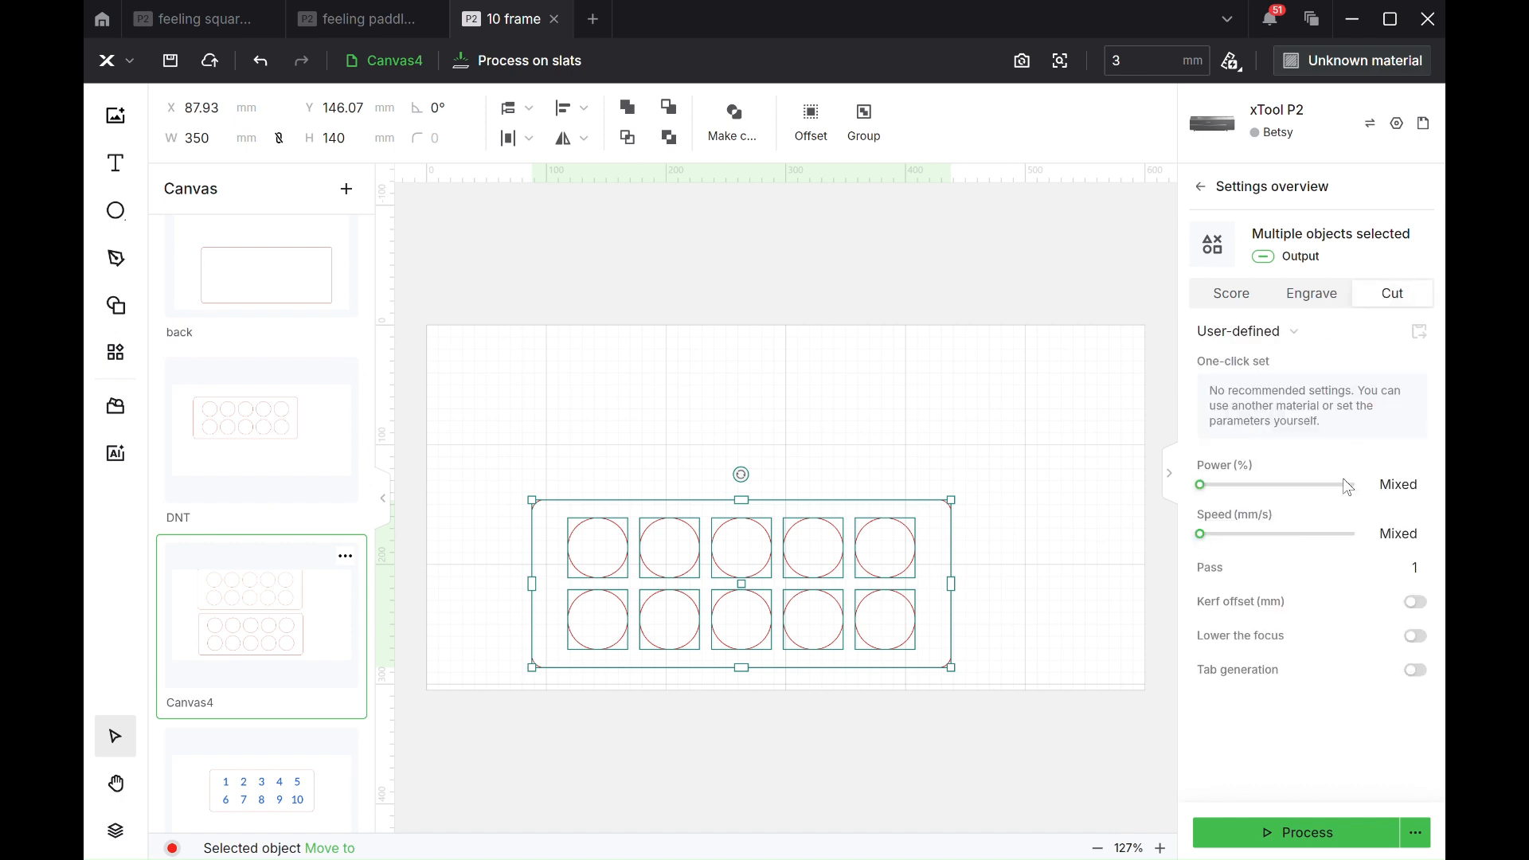
left_click(1396, 476)
key("ctrl+a")
type("80")
left_click(1399, 531)
key("ctrl+a")
type("8")
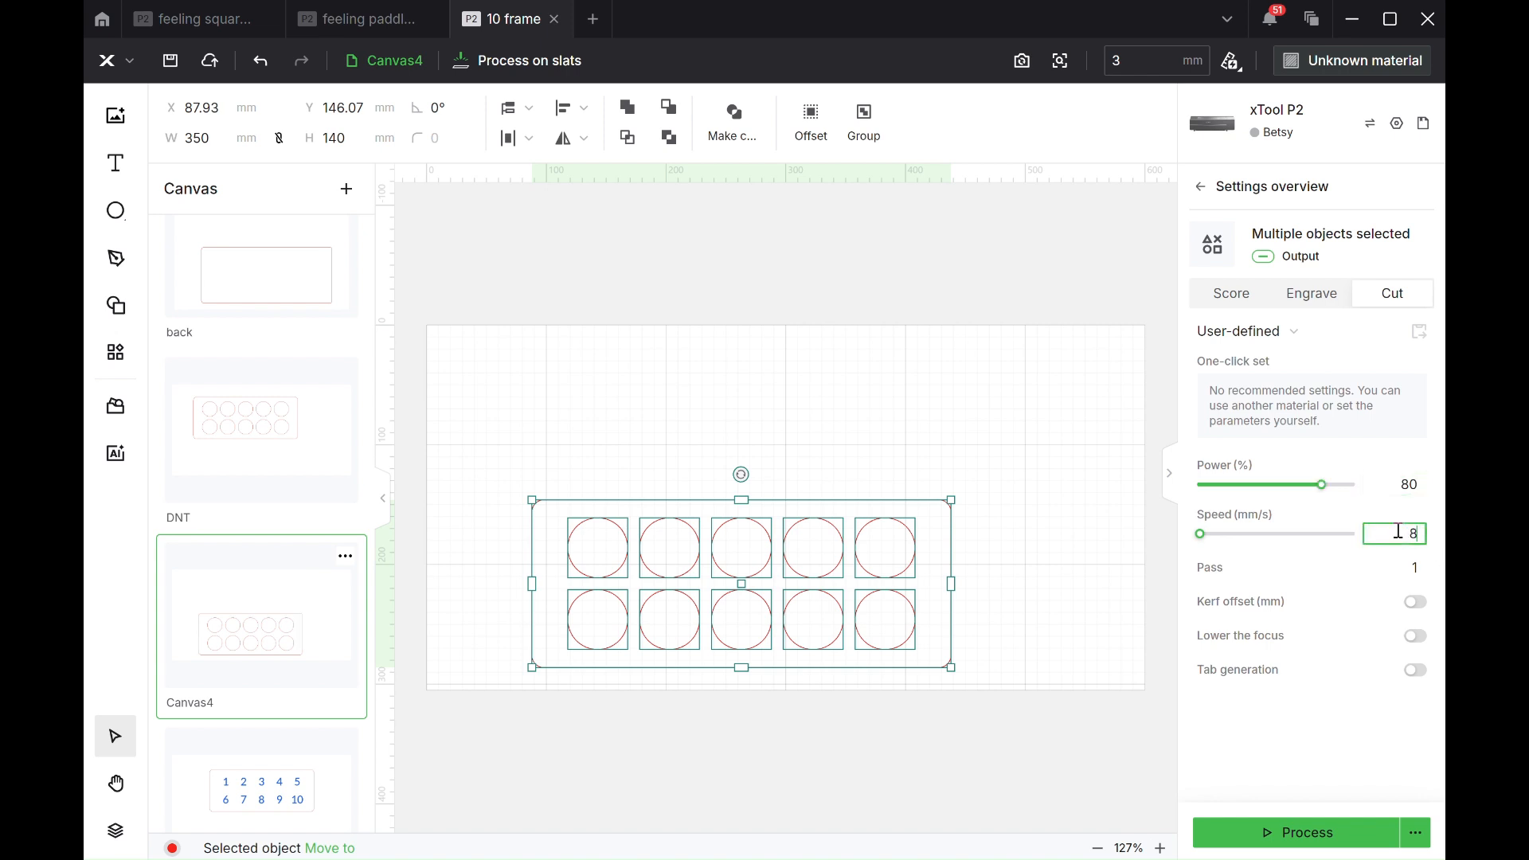
left_click(824, 395)
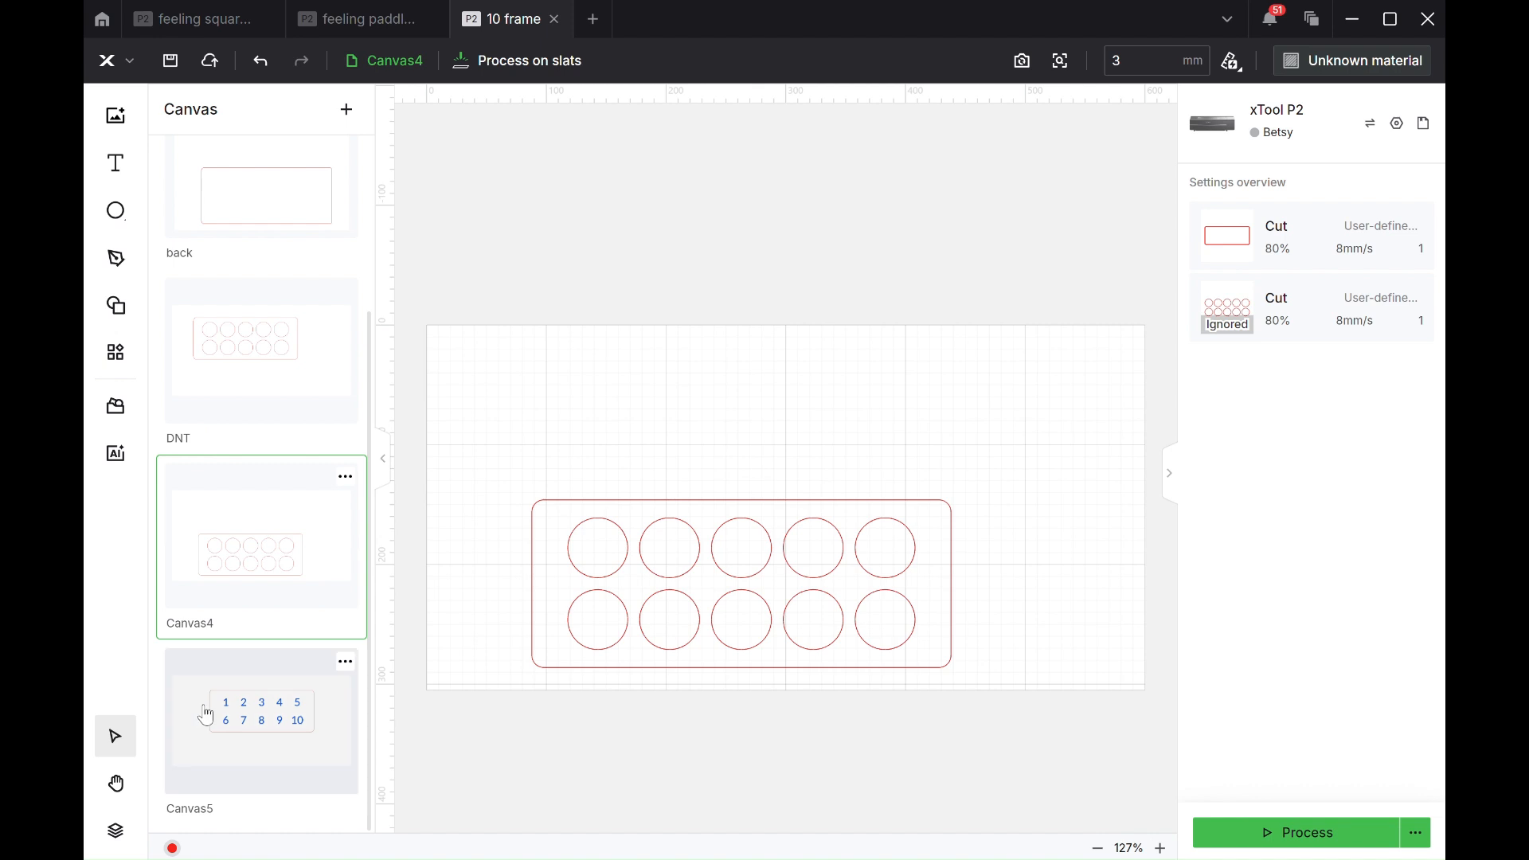
Select the blue numerals on Canvas5 and set that canvas's material to 3mm Pine Plywood.
left_click(271, 725)
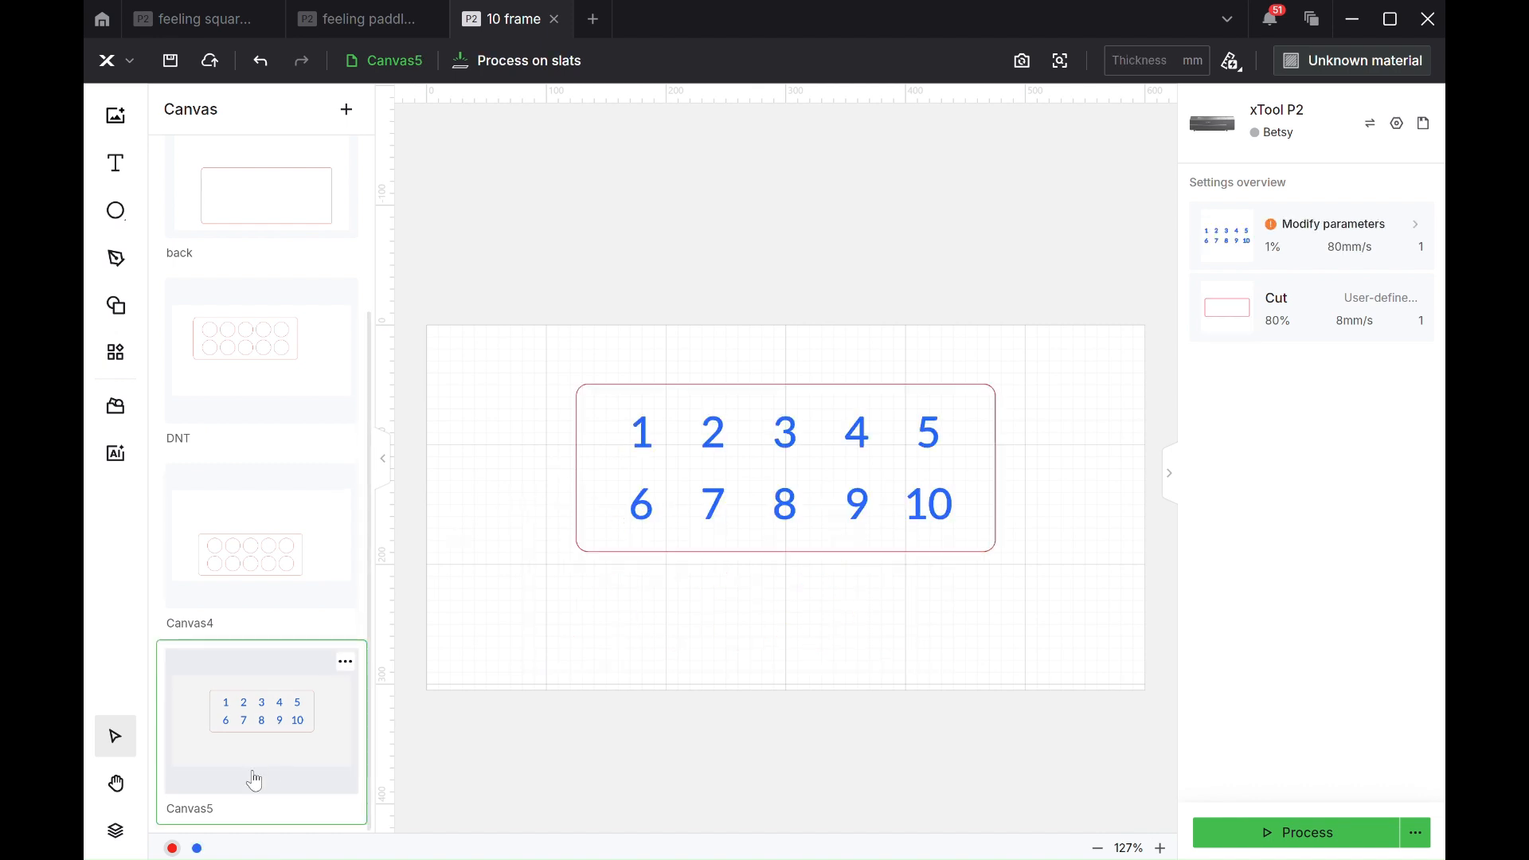
left_click(197, 849)
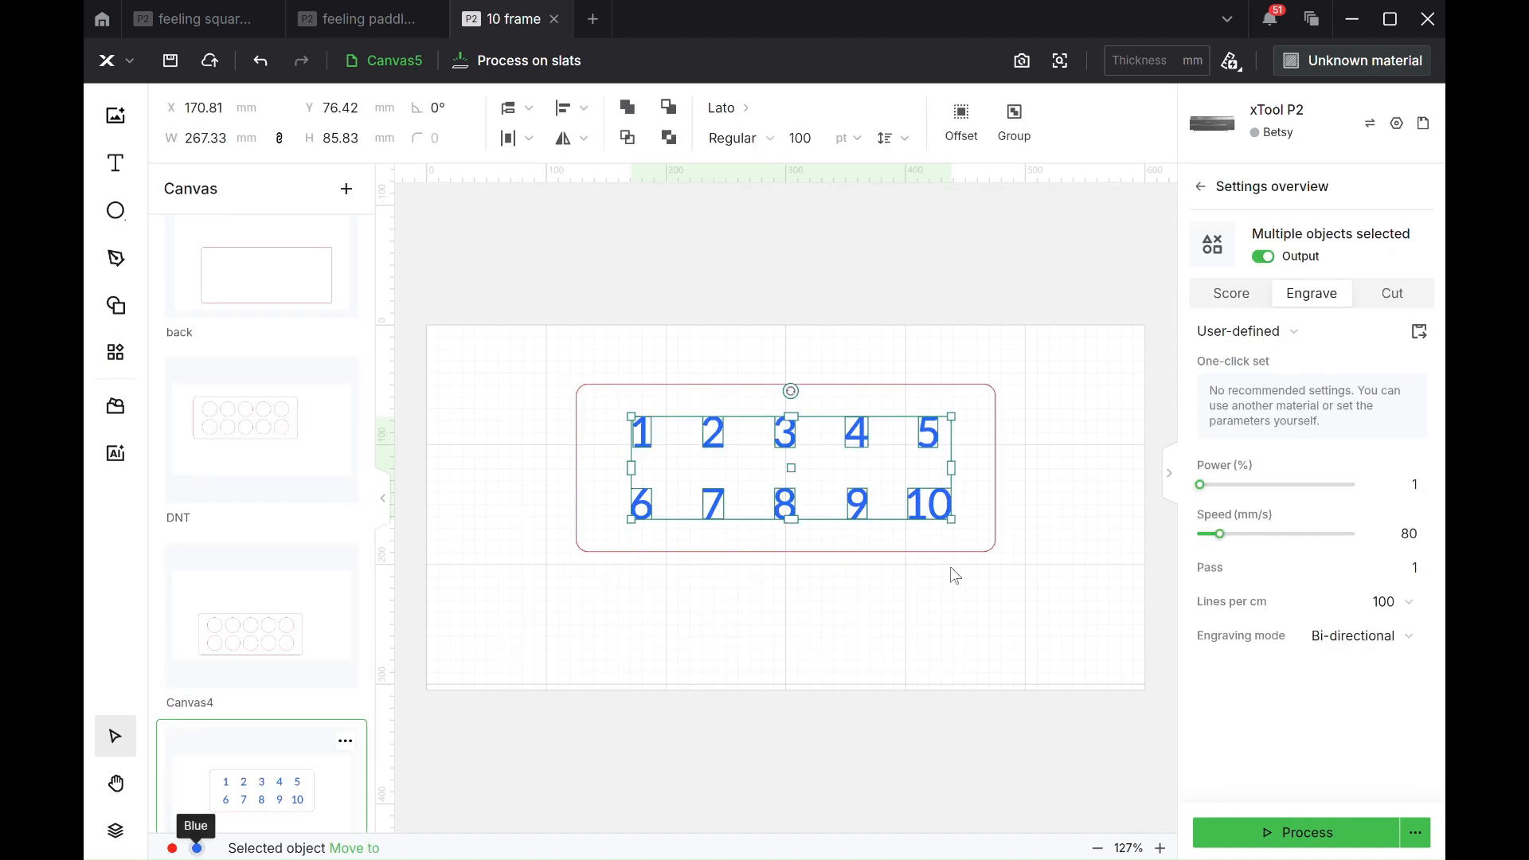
left_click(1328, 62)
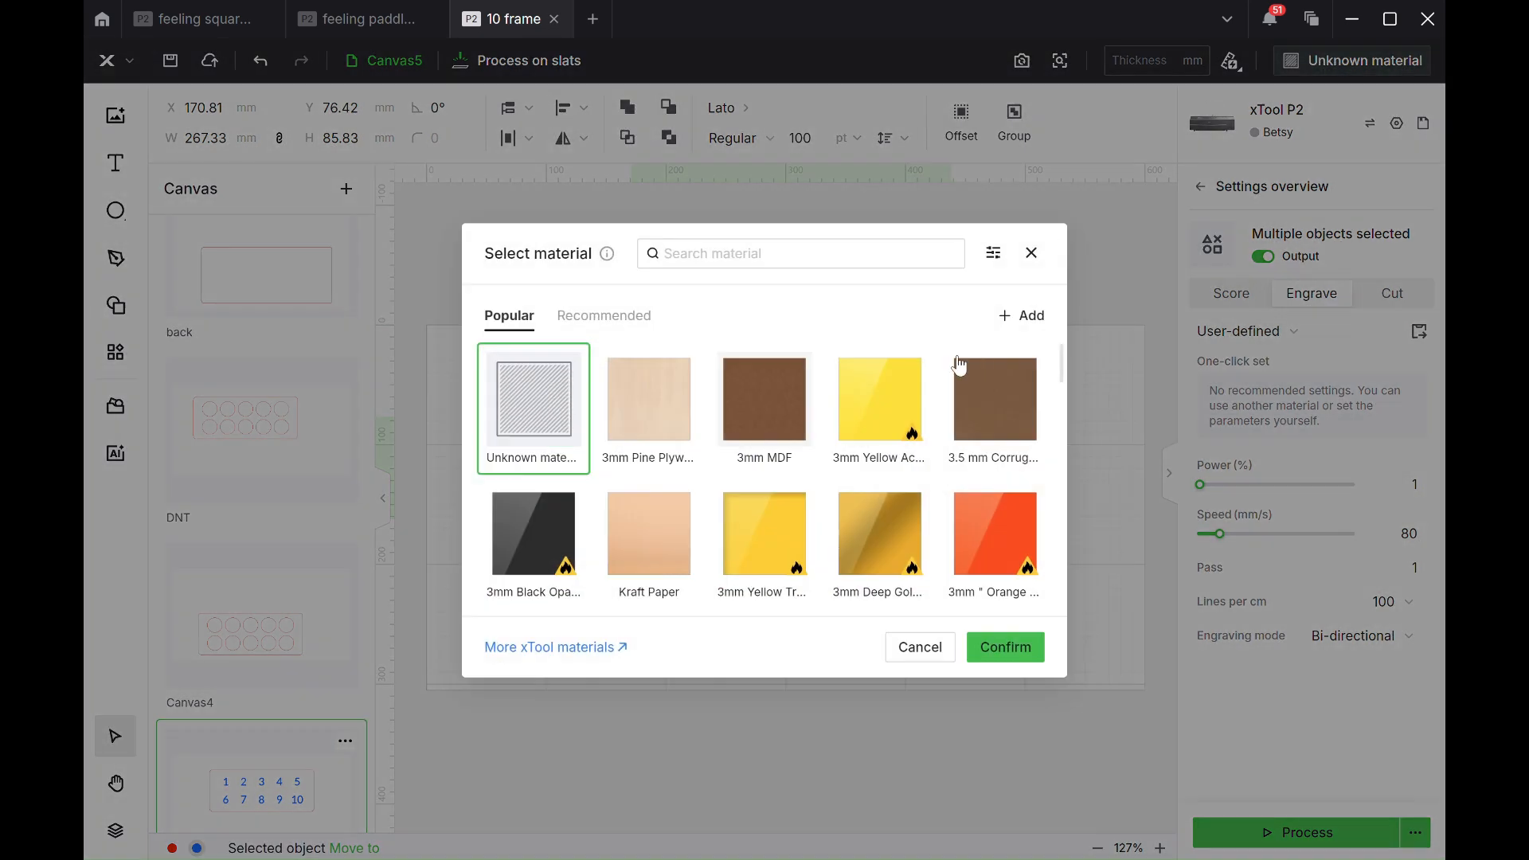
left_click(668, 395)
left_click(1004, 647)
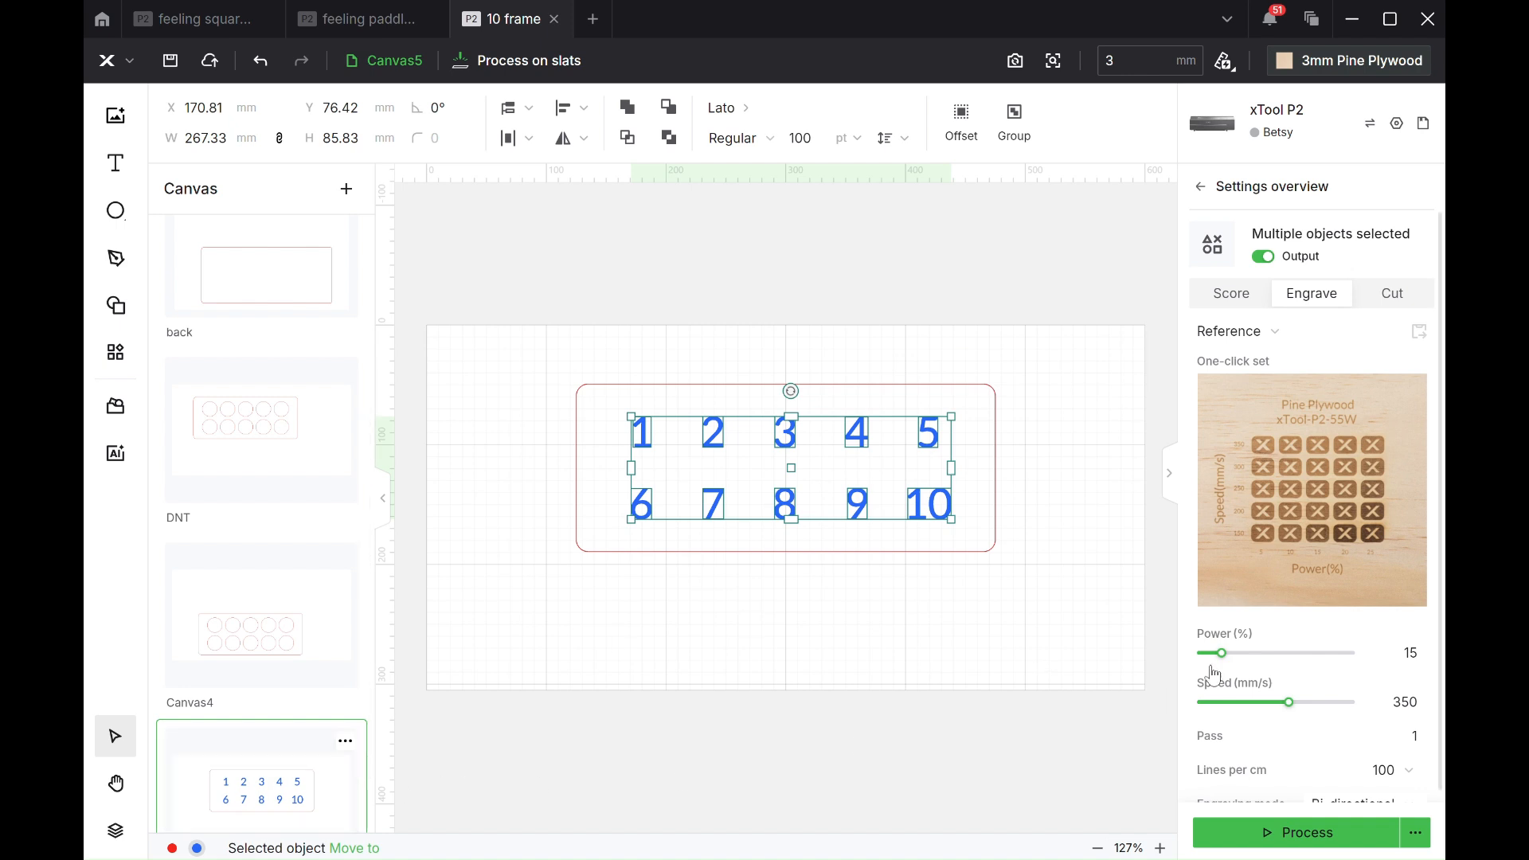
Set the blue numerals' engraving to 200 lines per cm and 18% power.
left_click(1390, 770)
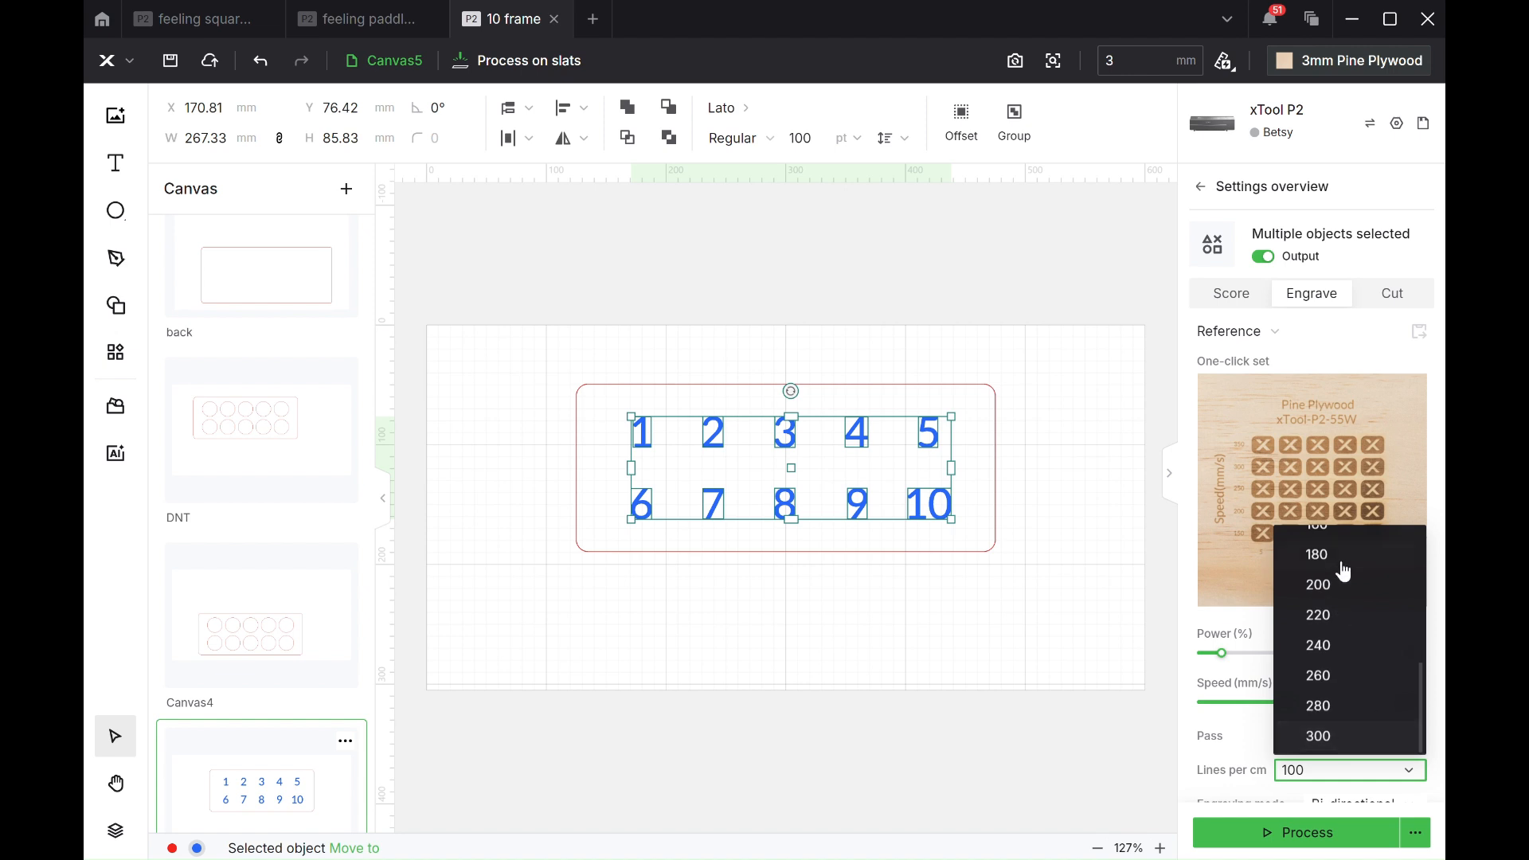
left_click(1338, 585)
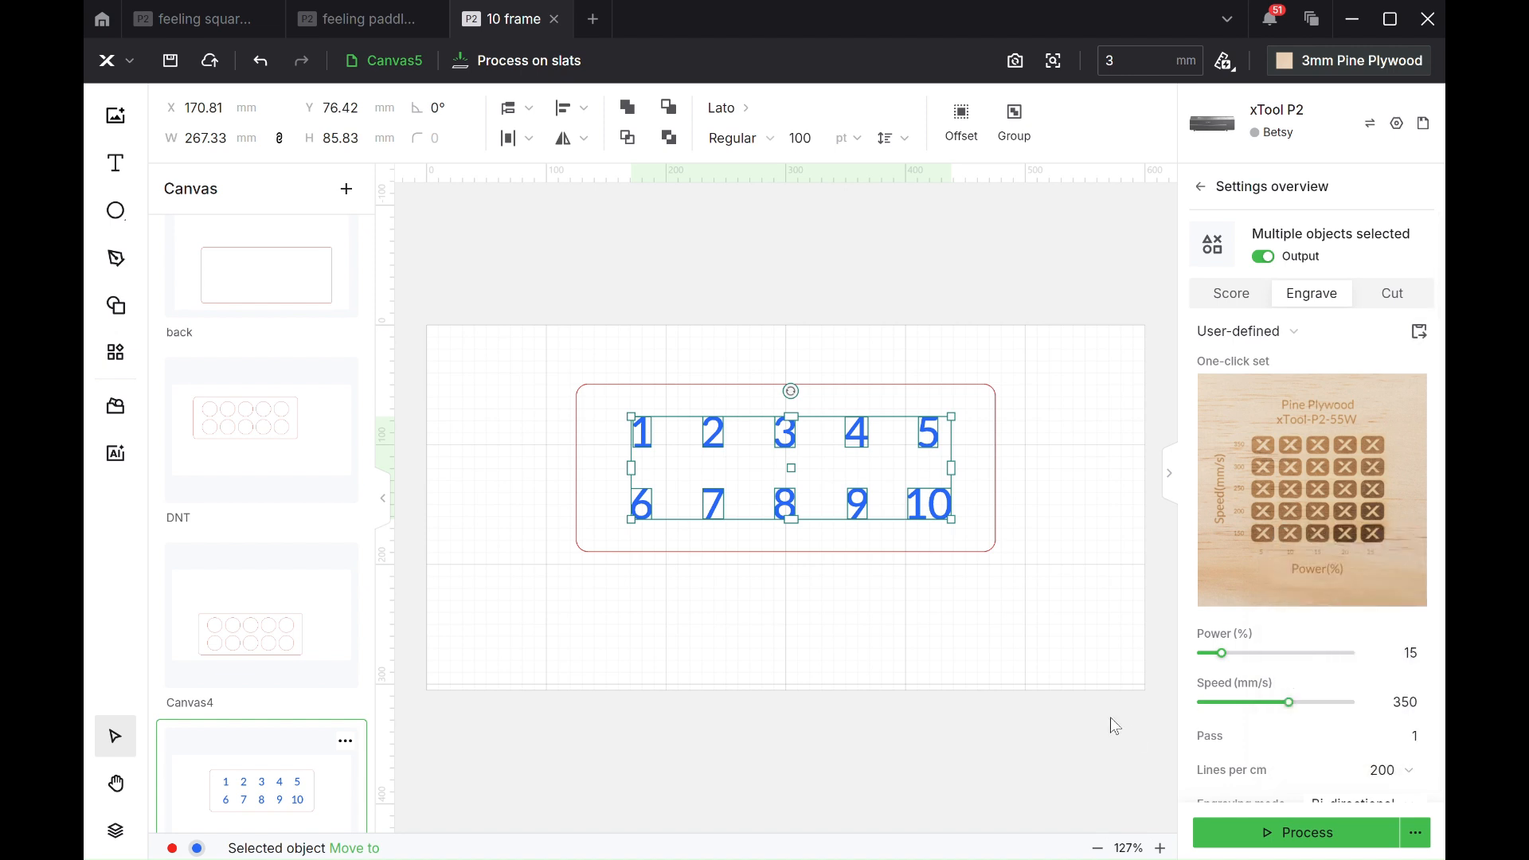
left_click(1115, 726)
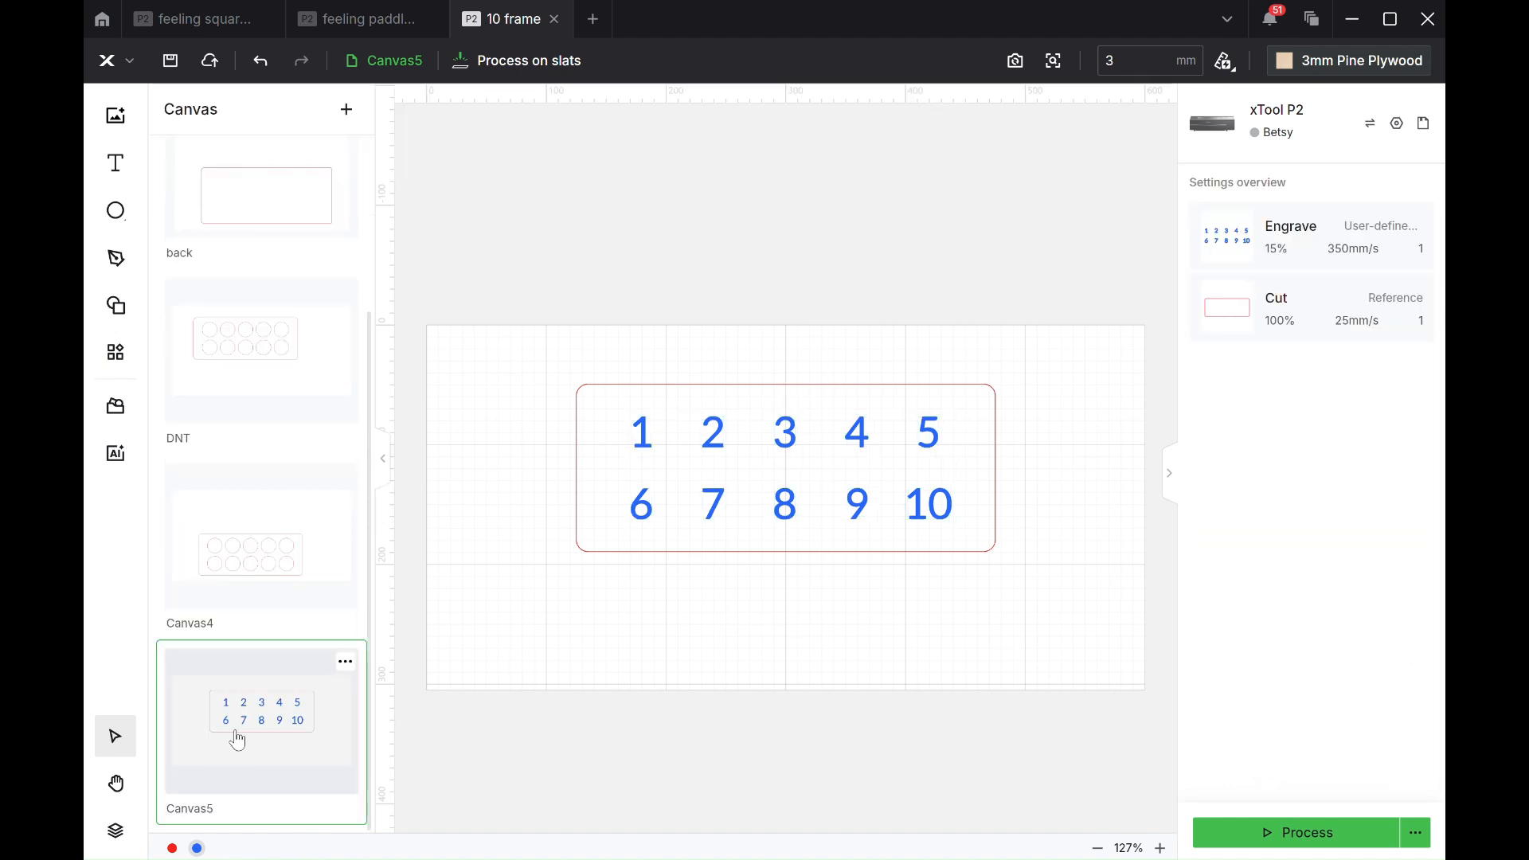
left_click(197, 848)
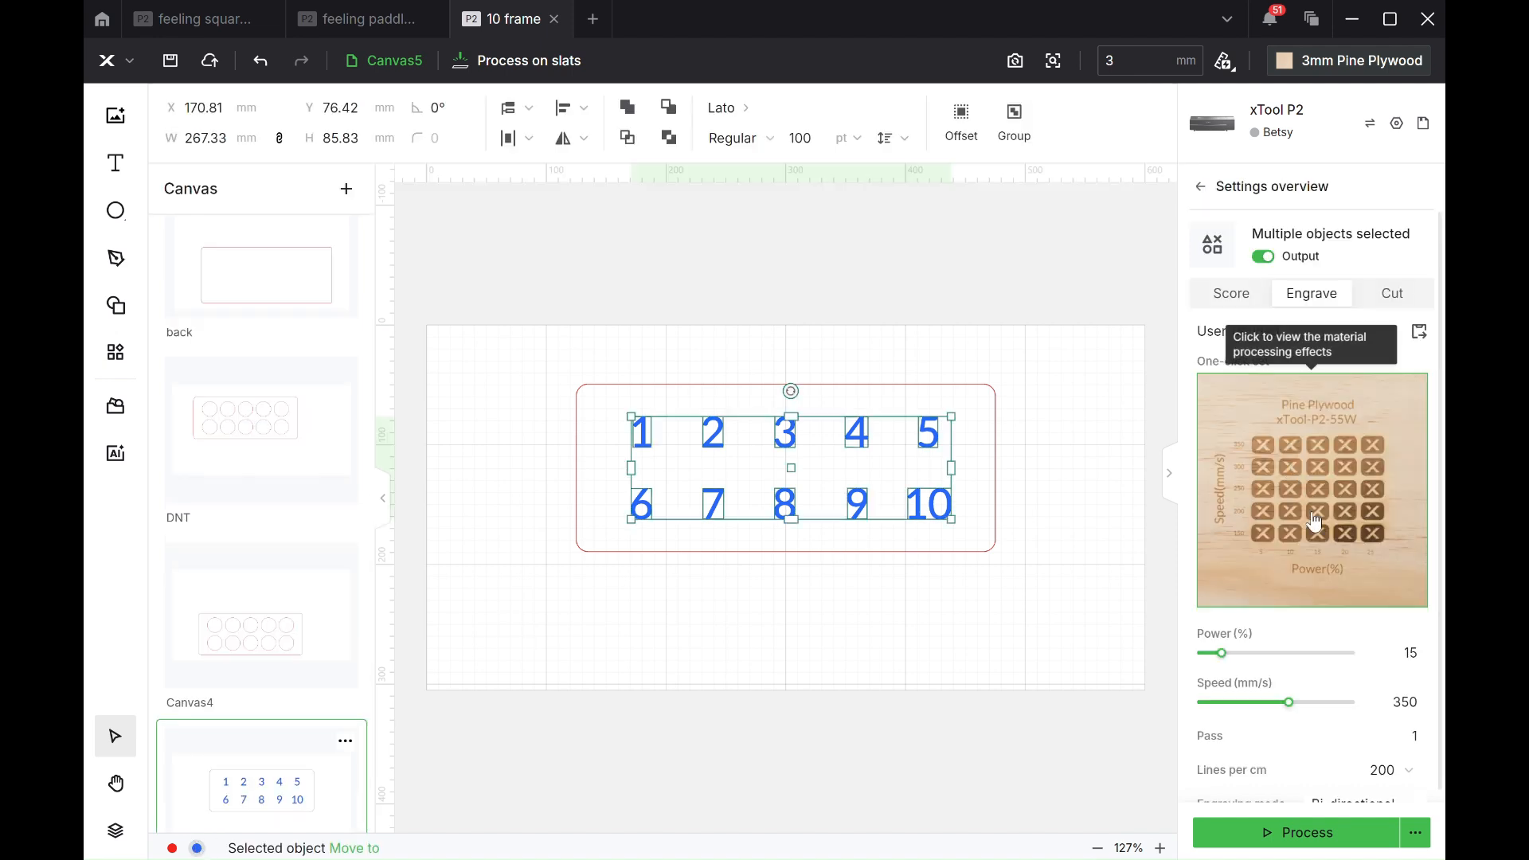
left_click(1410, 652)
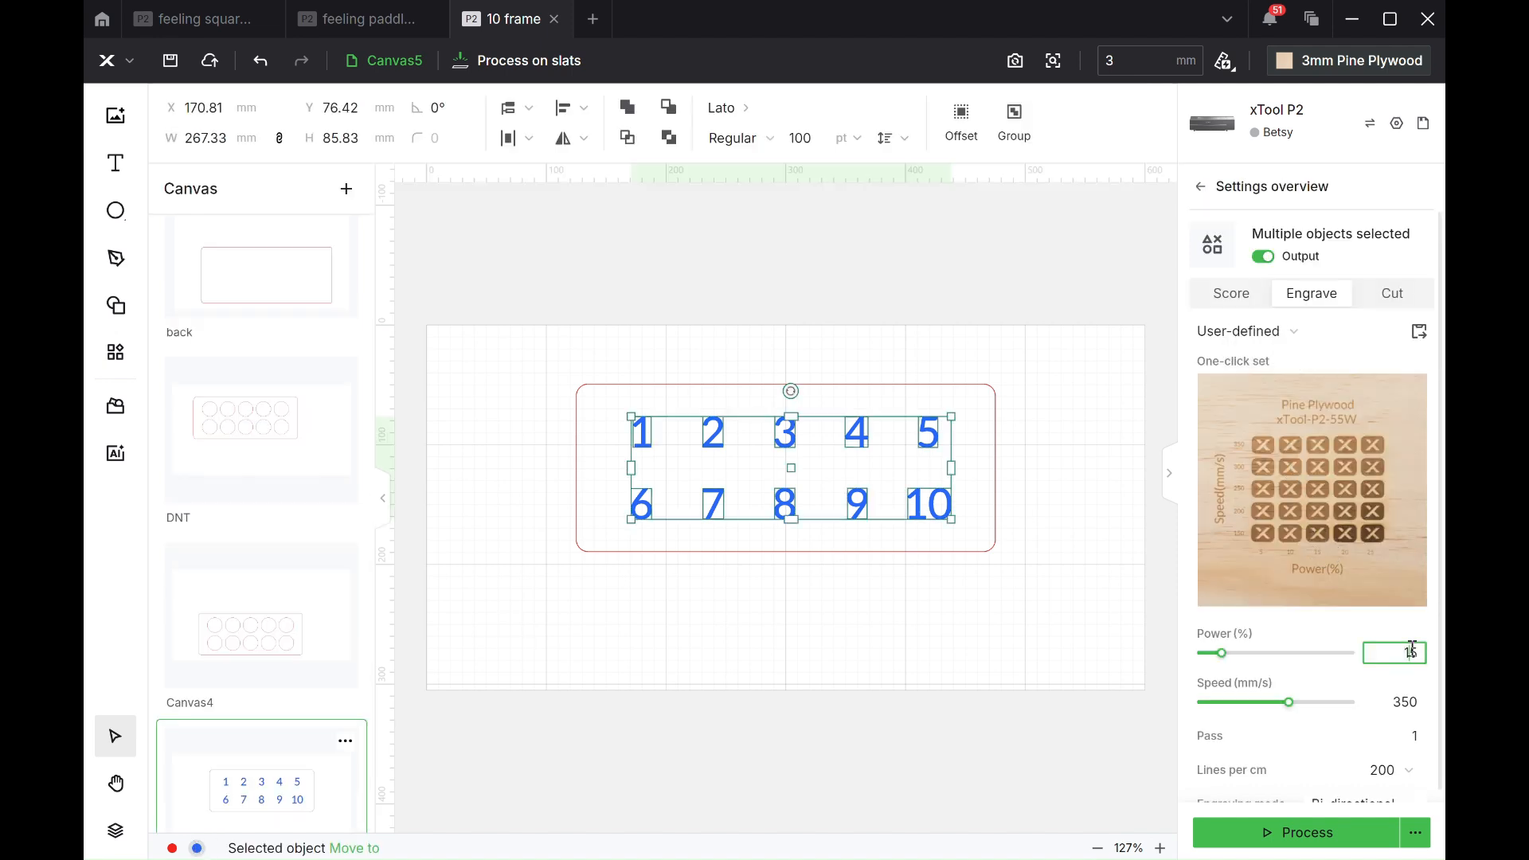
key("Return")
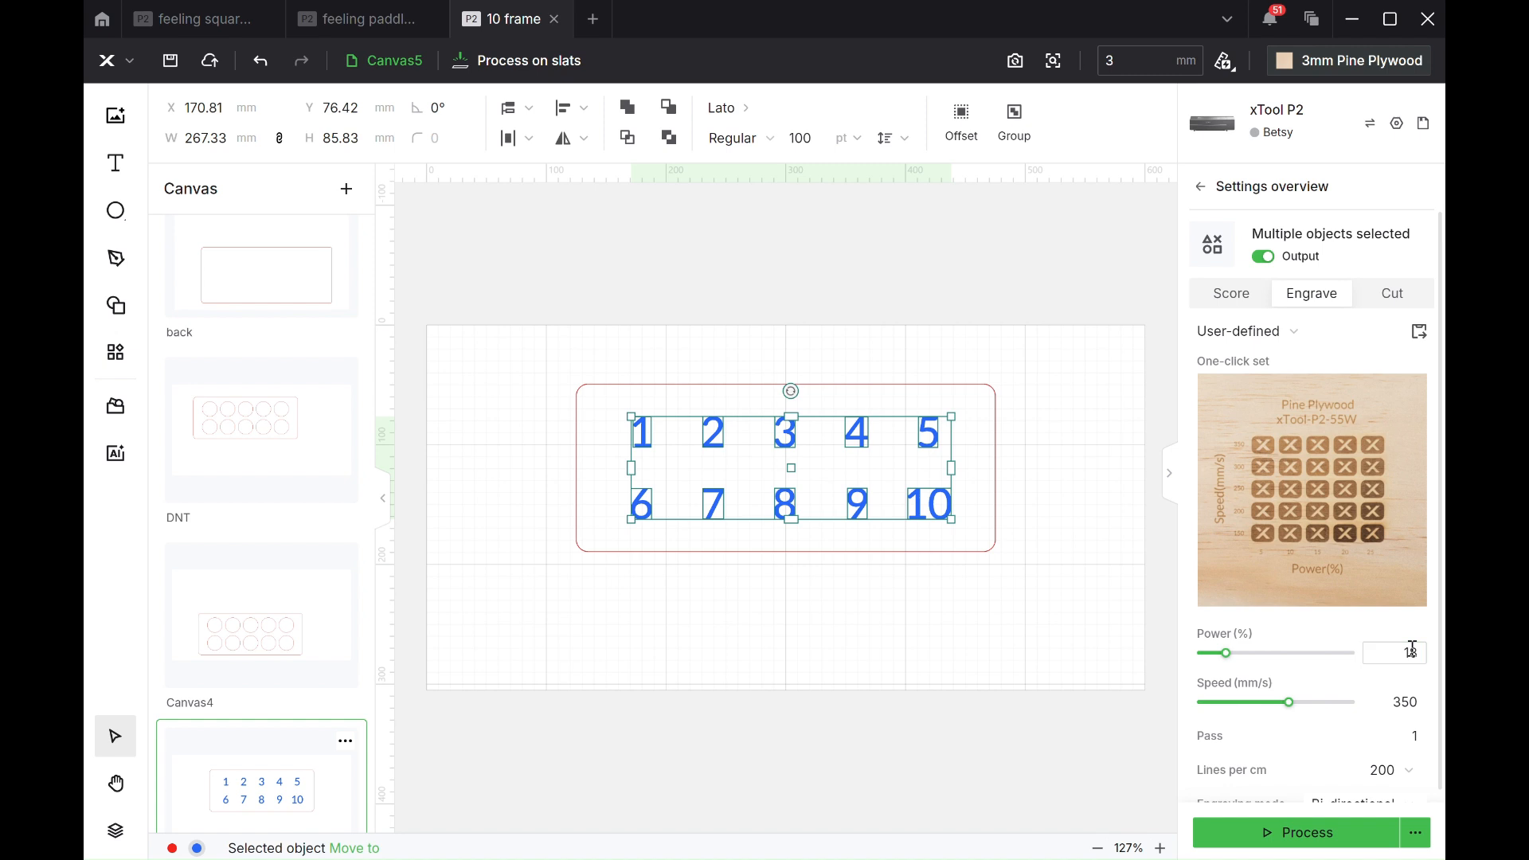
left_click(930, 623)
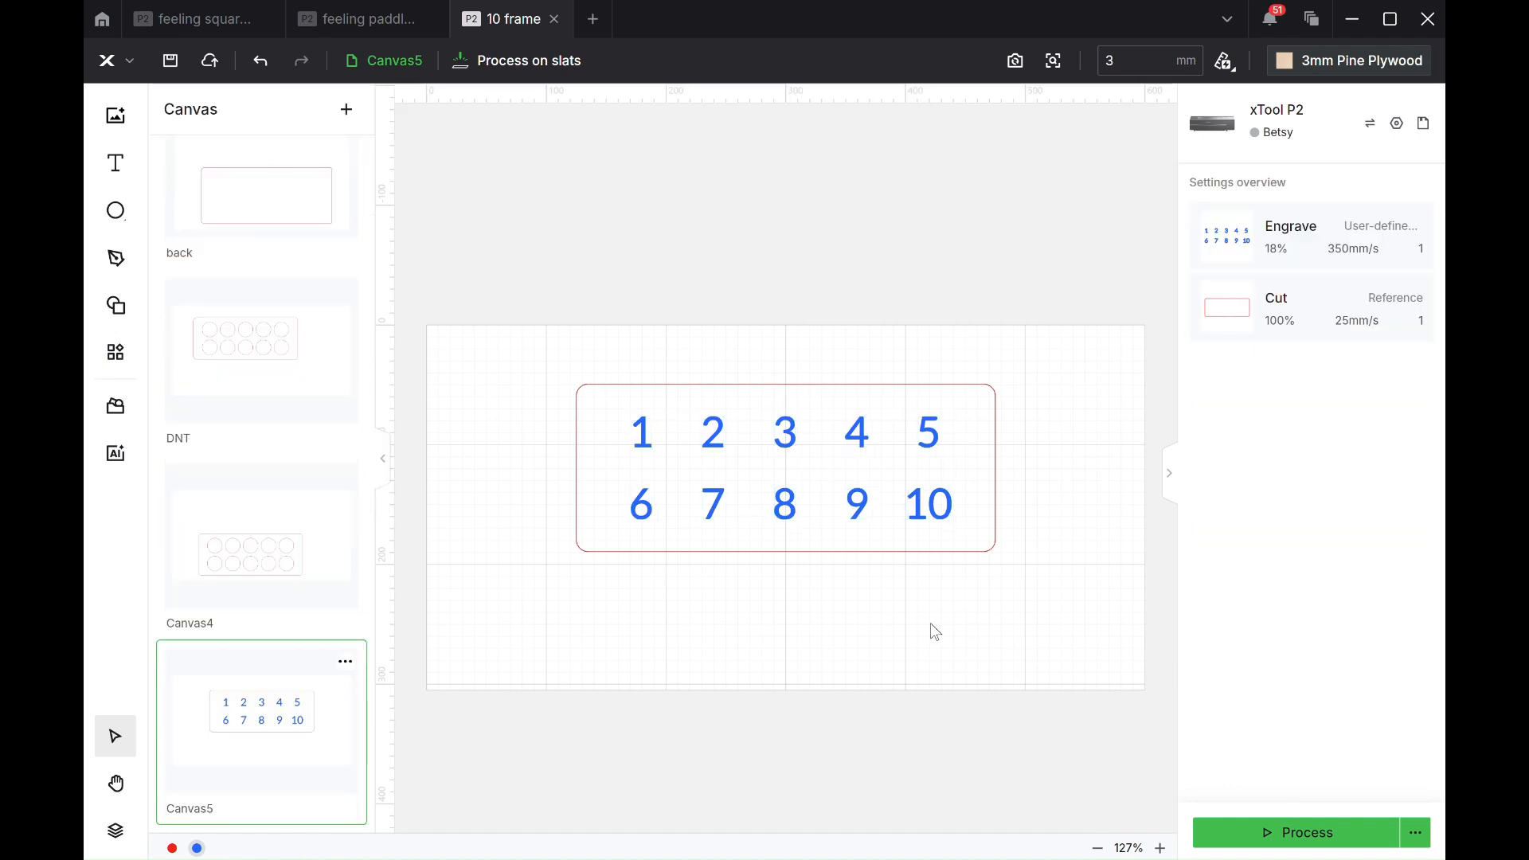
Set the numbered board's outer rectangle to cut at 80% power and 15 mm/s.
left_click(811, 556)
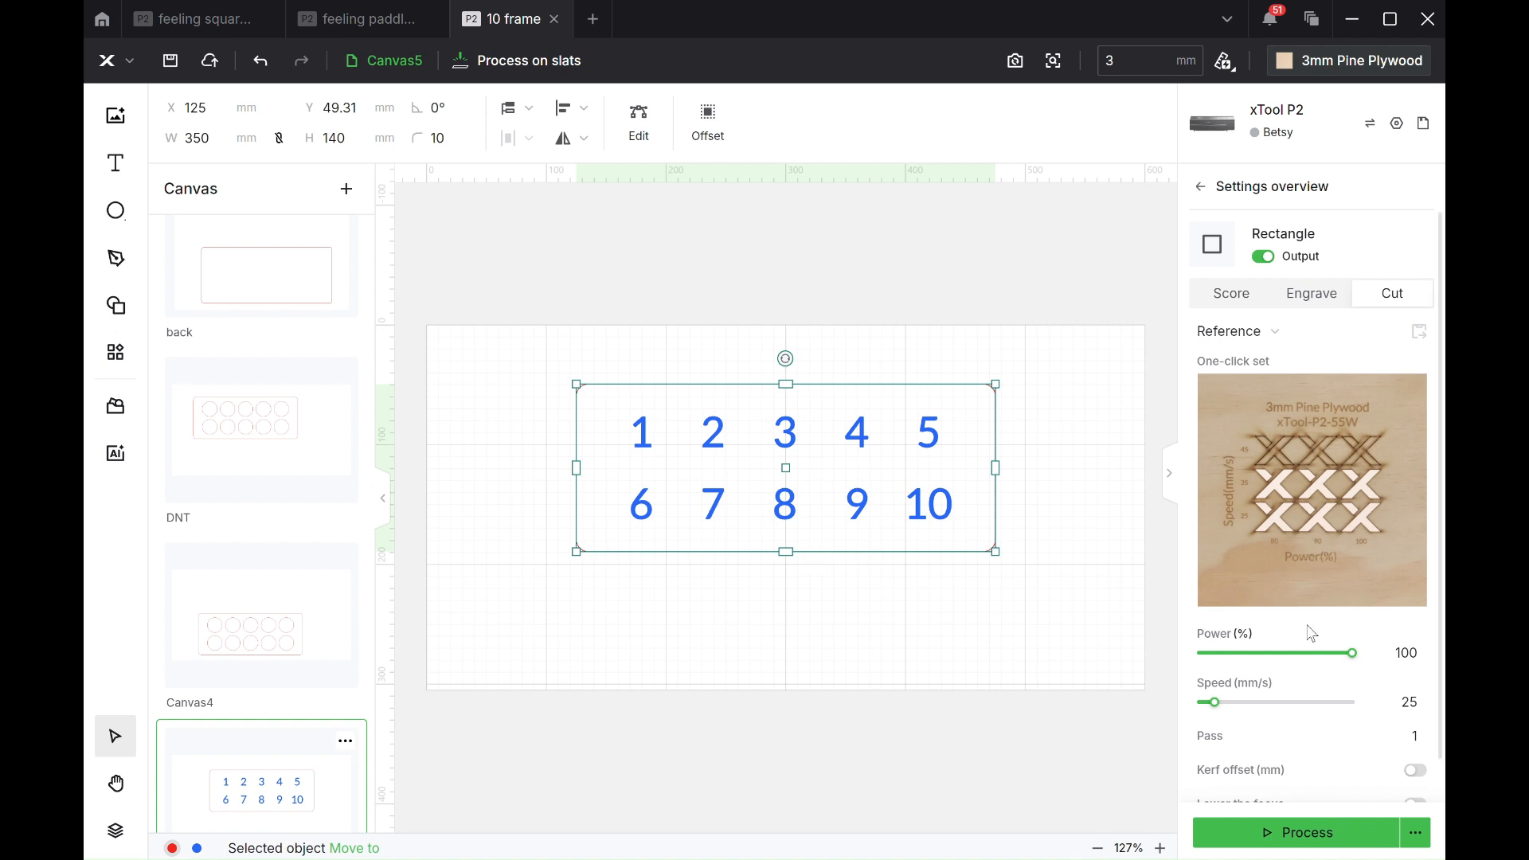
left_click(1409, 651)
double_click(1409, 652)
type("80")
left_click(1418, 699)
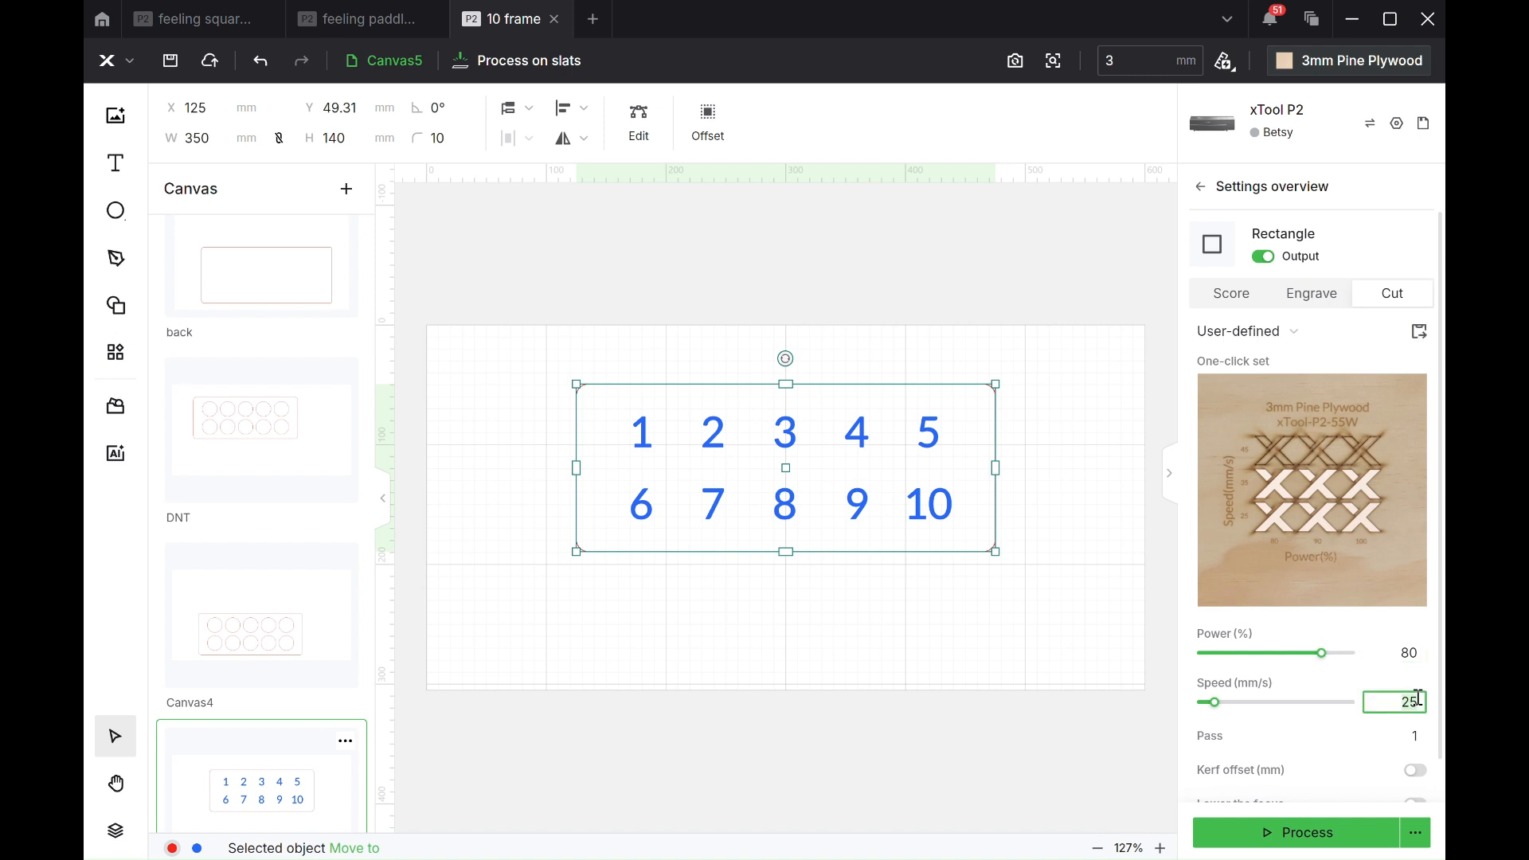
type("15")
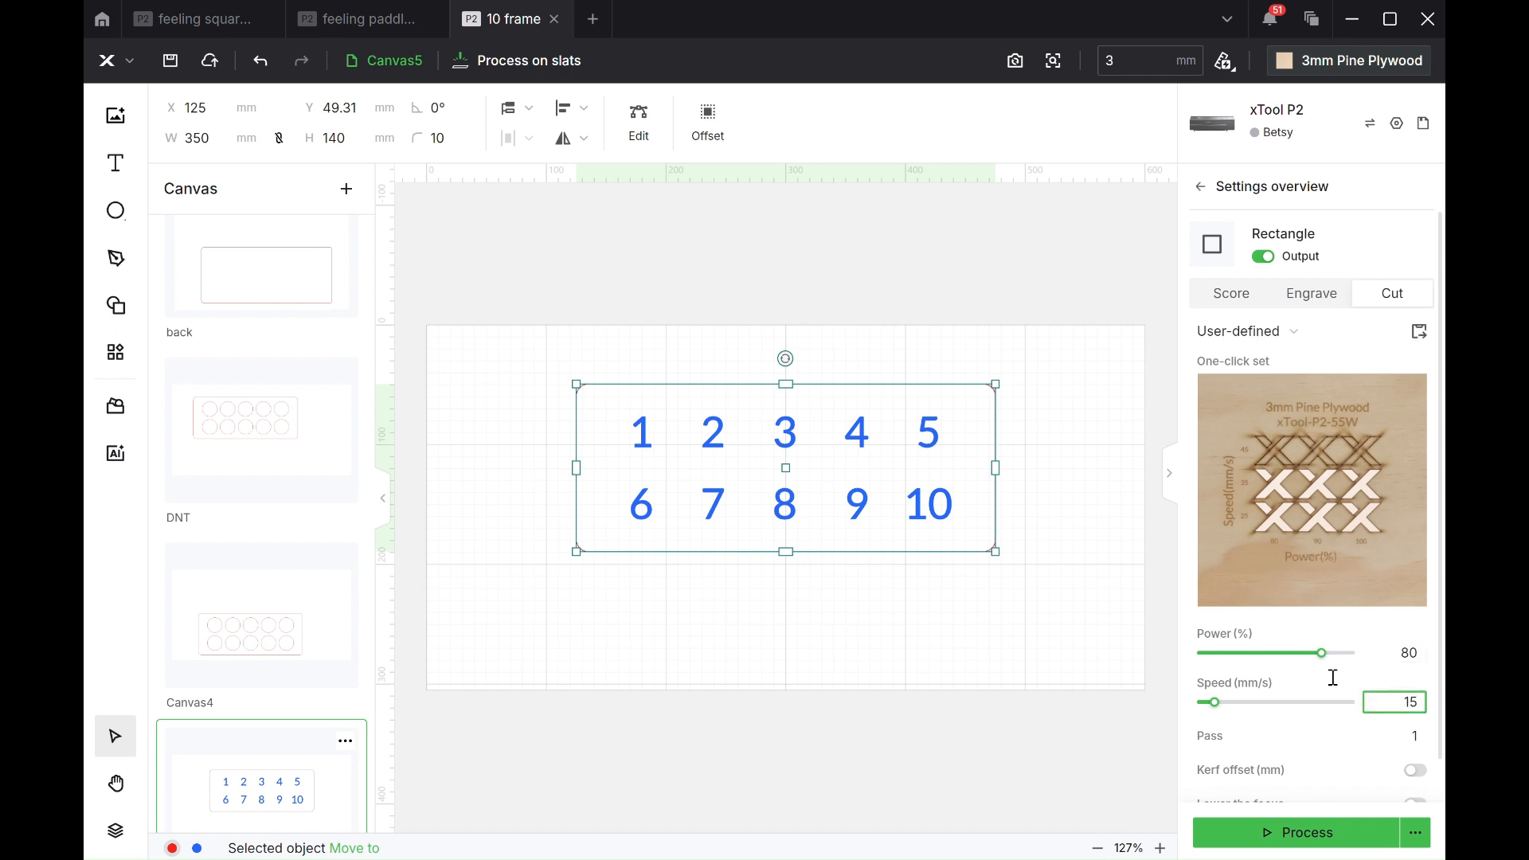
left_click(985, 673)
Duplicate the red ten-frame with its circles on Canvas4 and place the copy above the original.
left_click(286, 552)
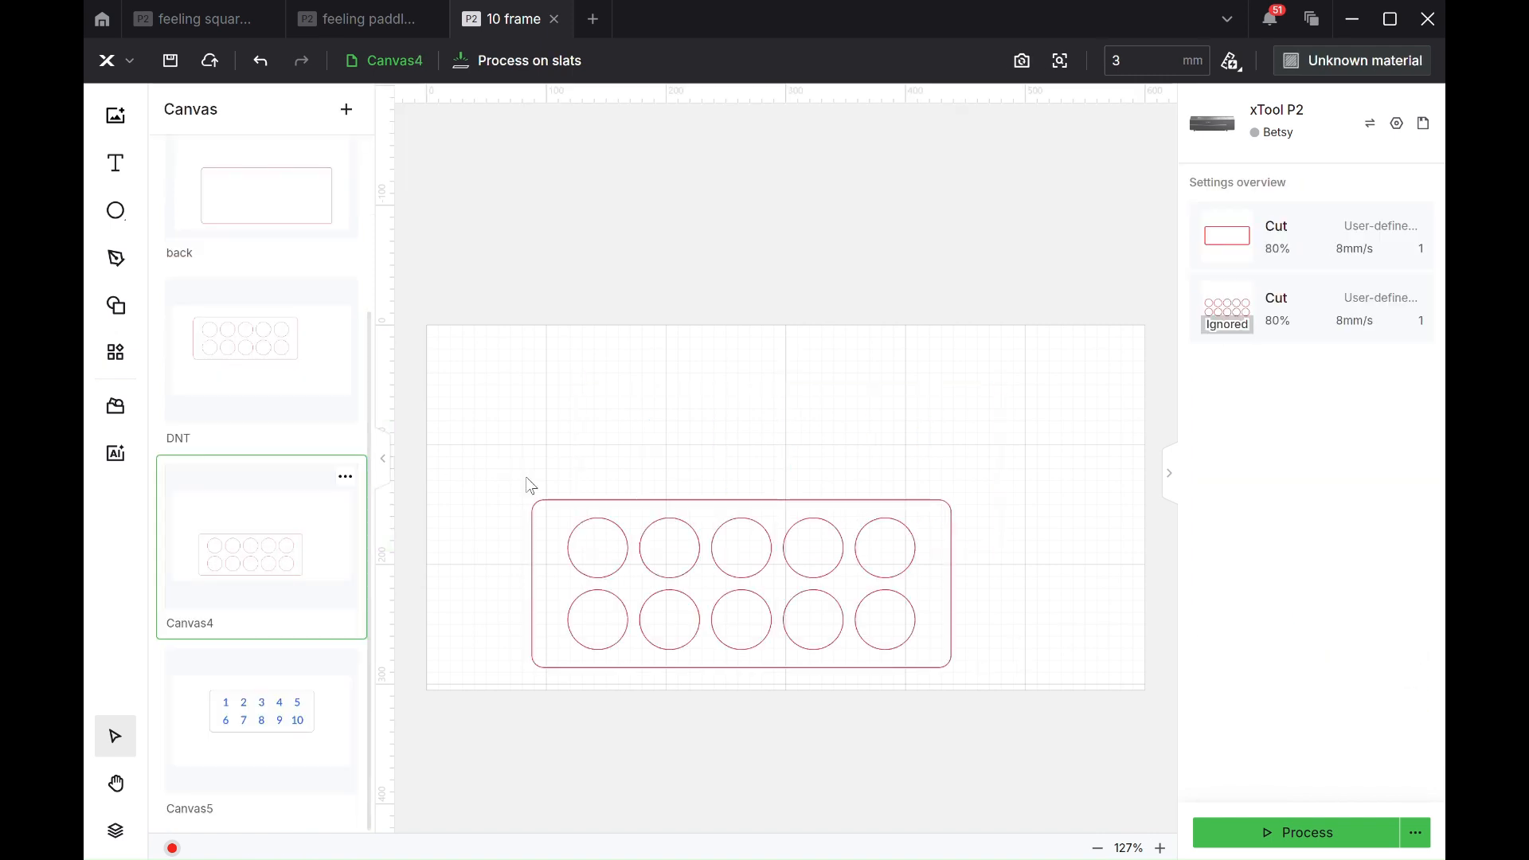
left_click_drag(537, 462, 991, 728)
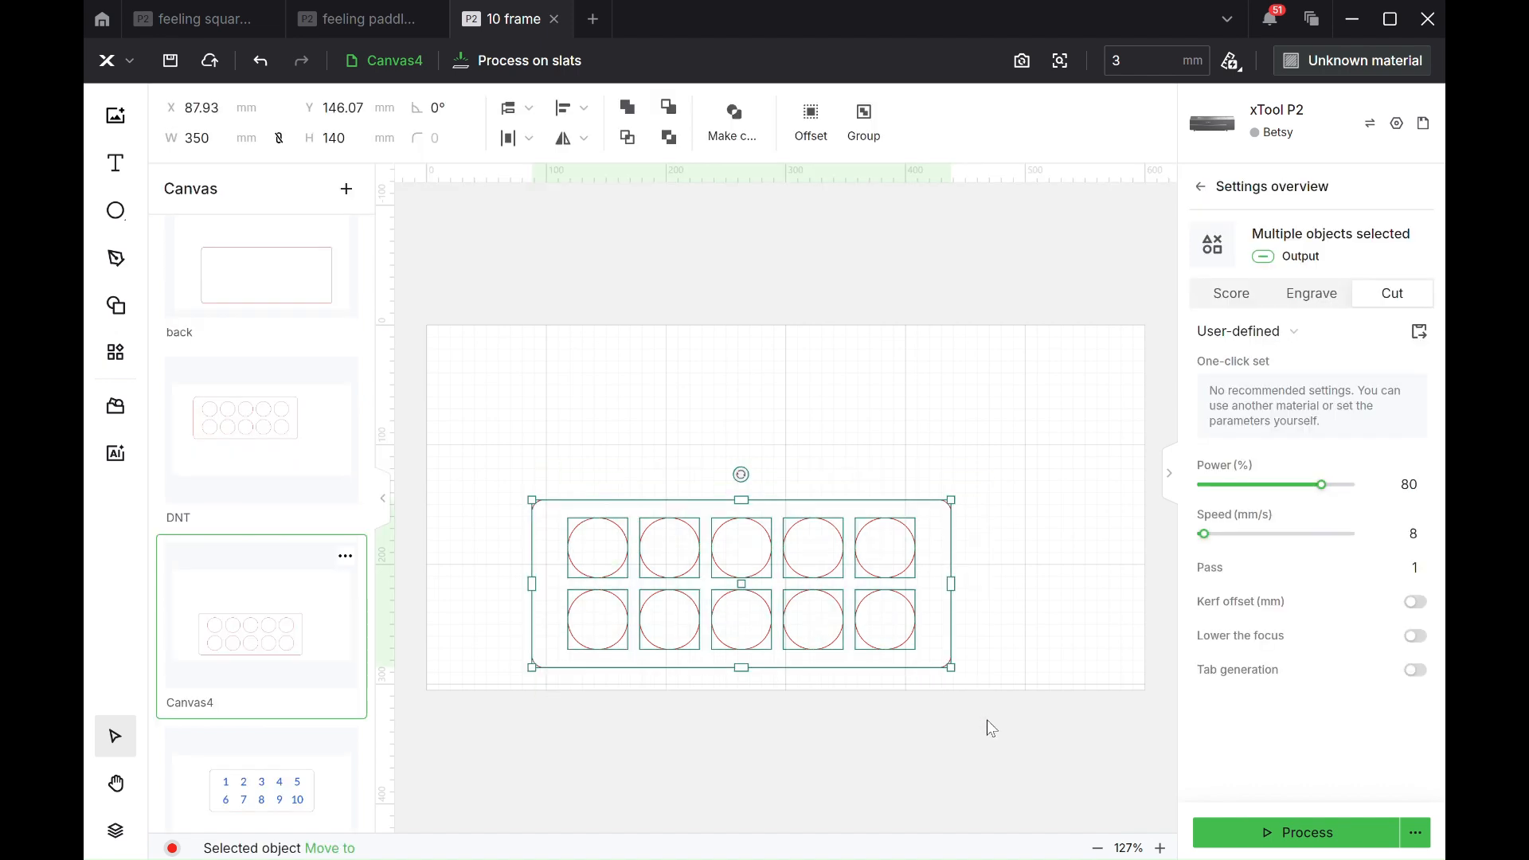
key("ctrl+c")
key("ctrl+v")
left_click_drag(840, 556, 835, 372)
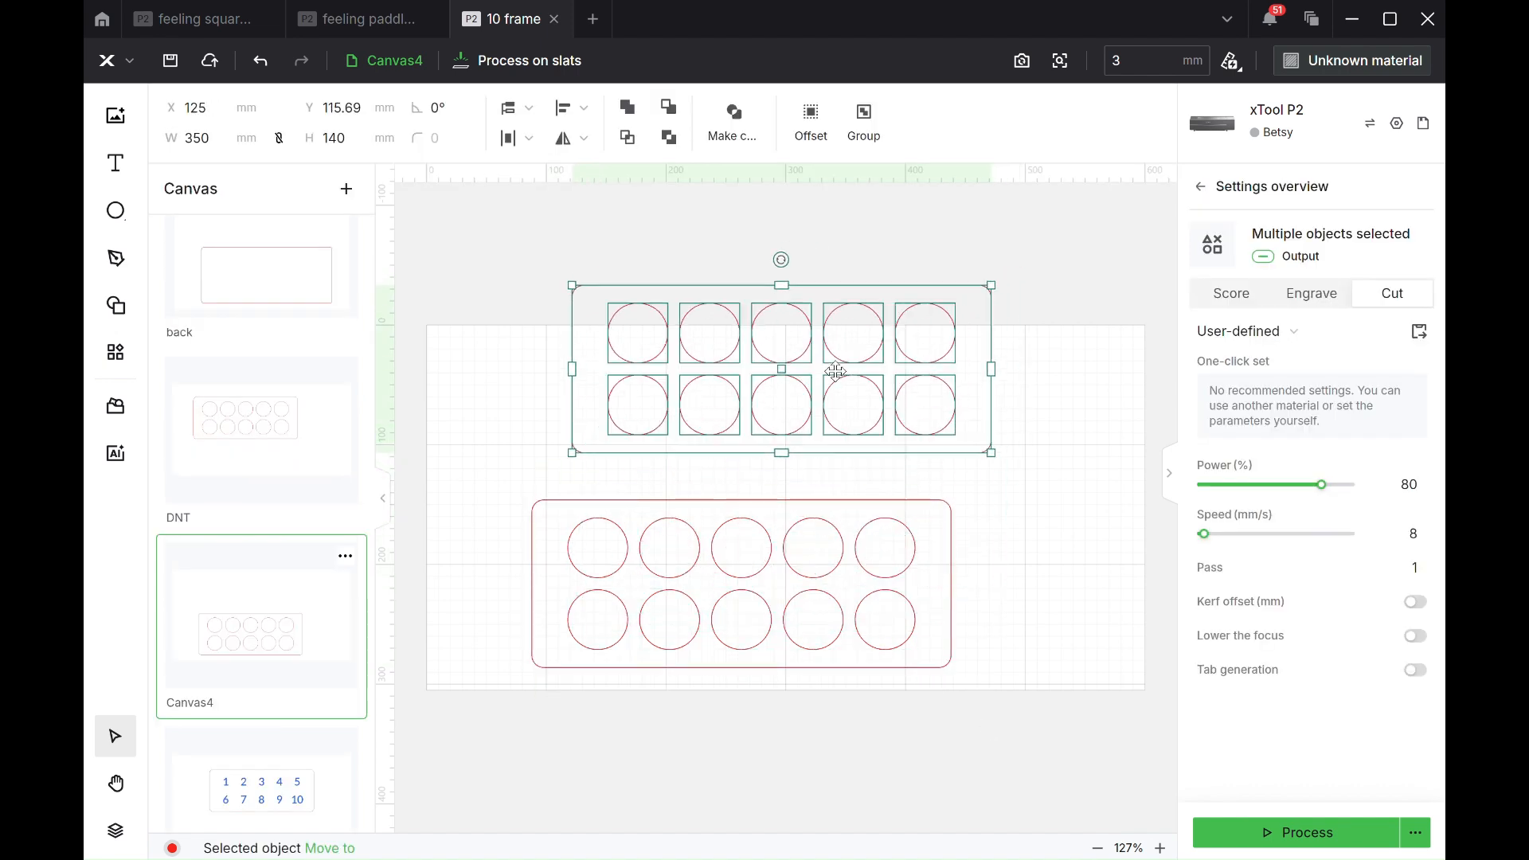
Set the cut speed of the copied ten-frame to 15 mm/s.
left_click(1422, 537)
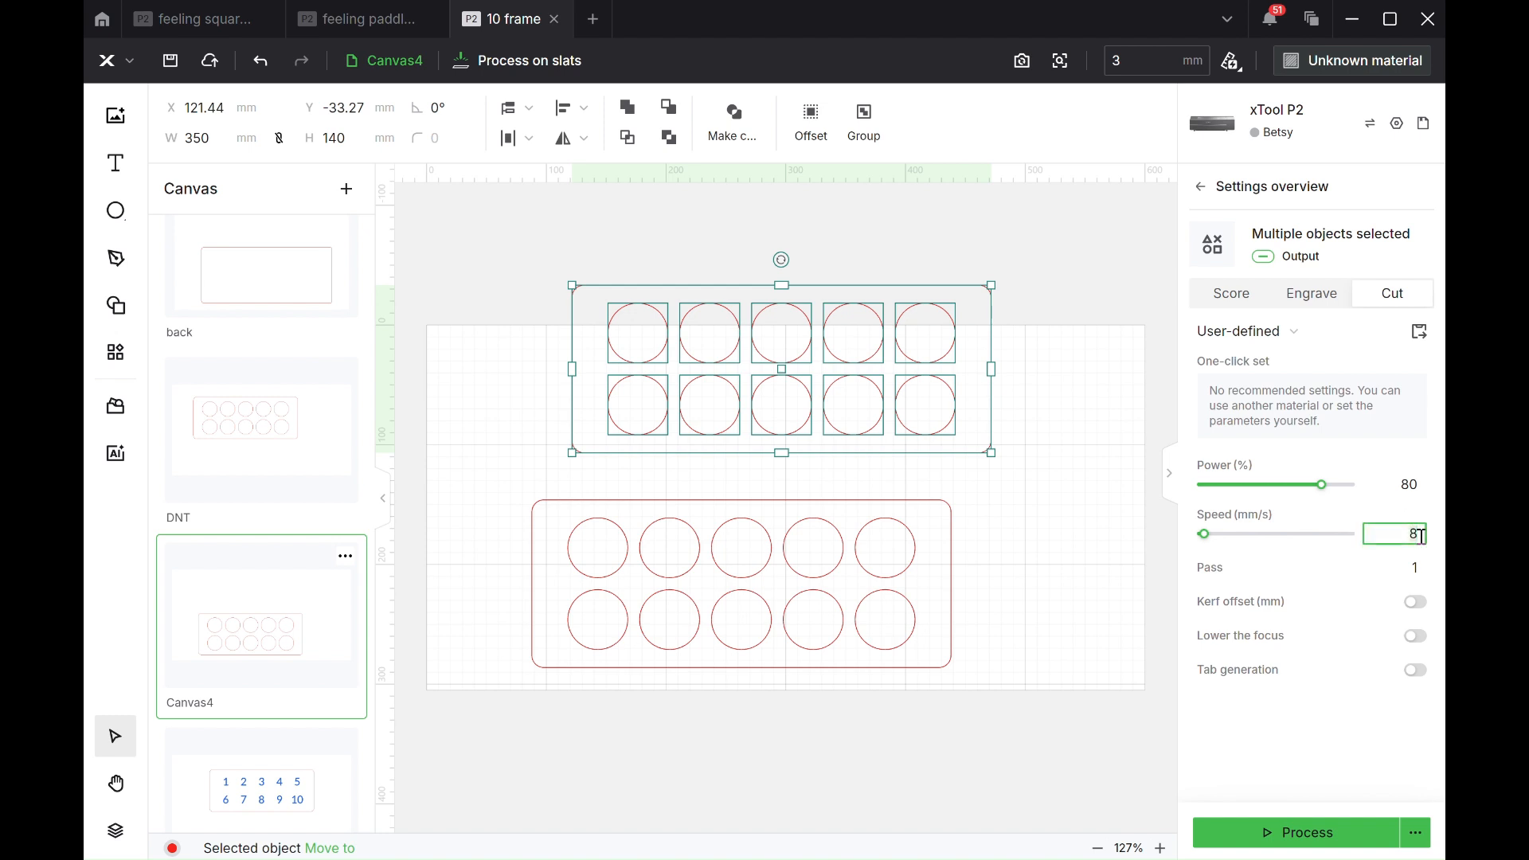
key("BackSpace")
type("15")
left_click(1044, 477)
Return to the numbered board on Canvas5 and save the project.
left_click(294, 695)
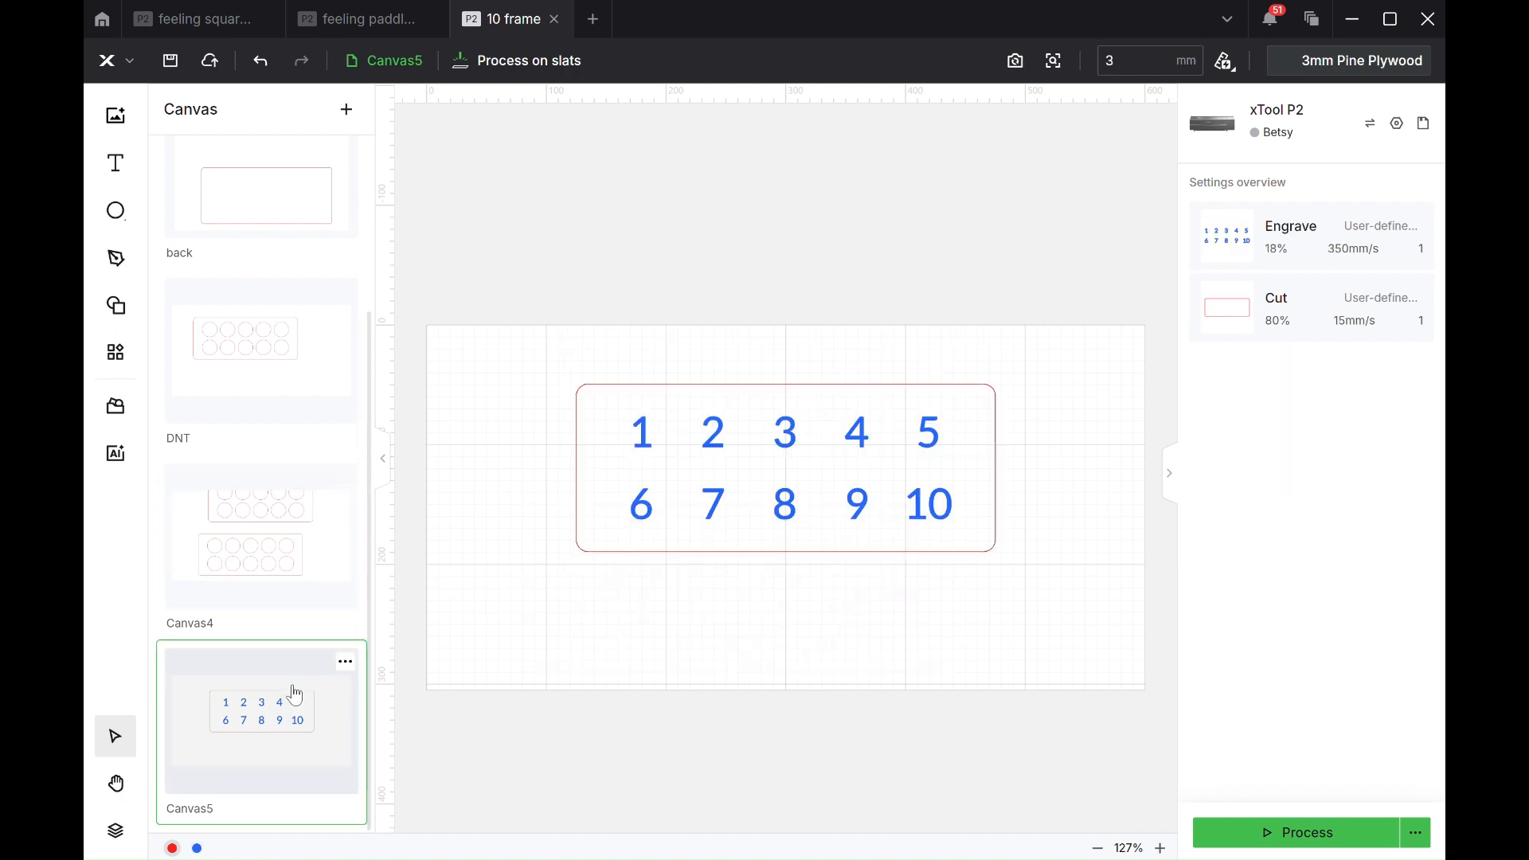
left_click(170, 60)
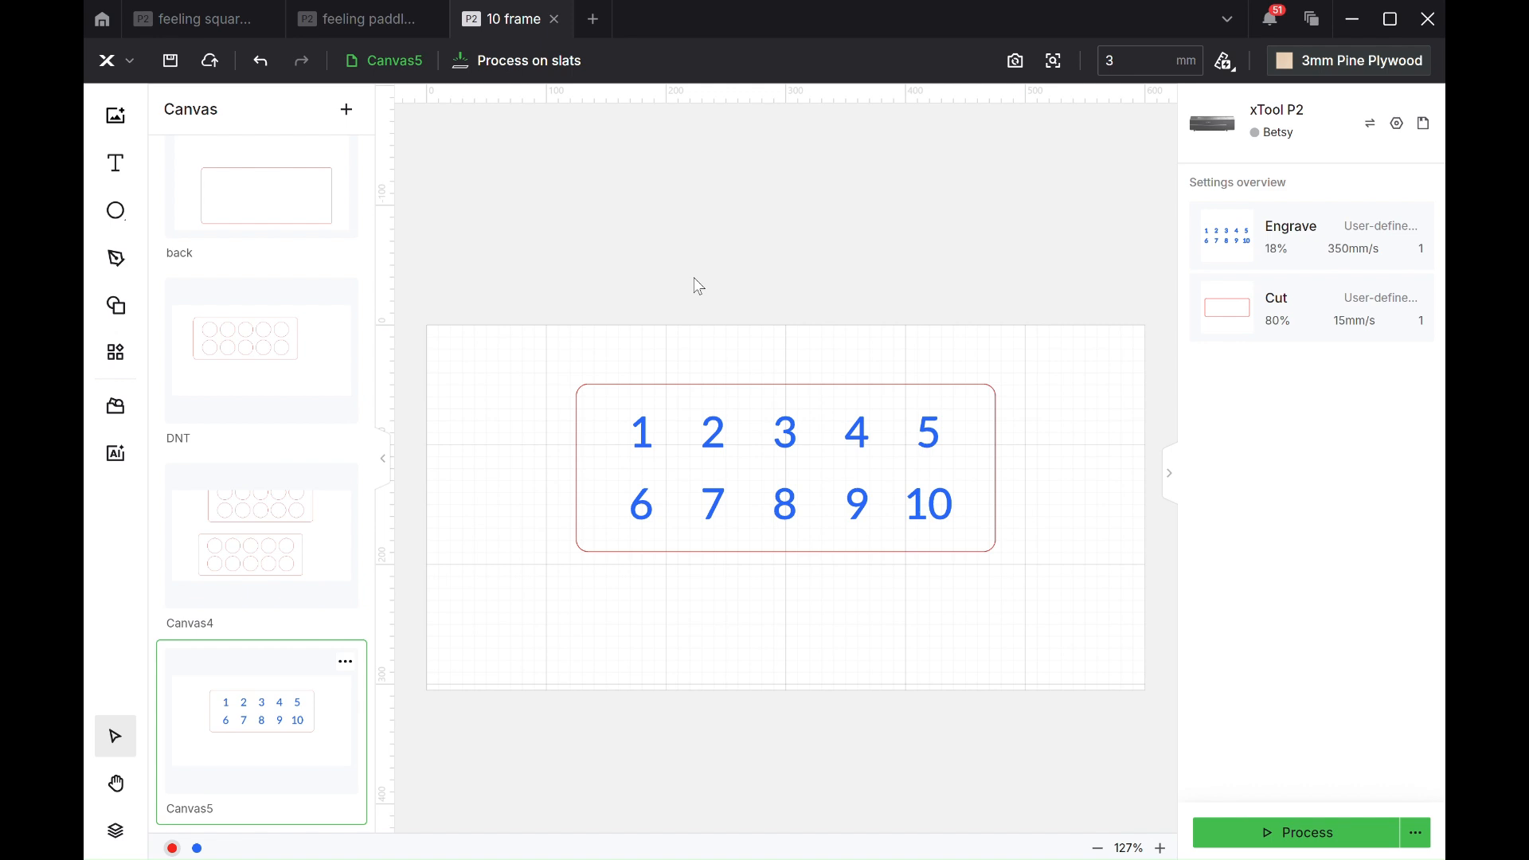
Check the number 10 on Canvas5, and go back to the two ten-frames on Canvas4.
left_click(943, 526)
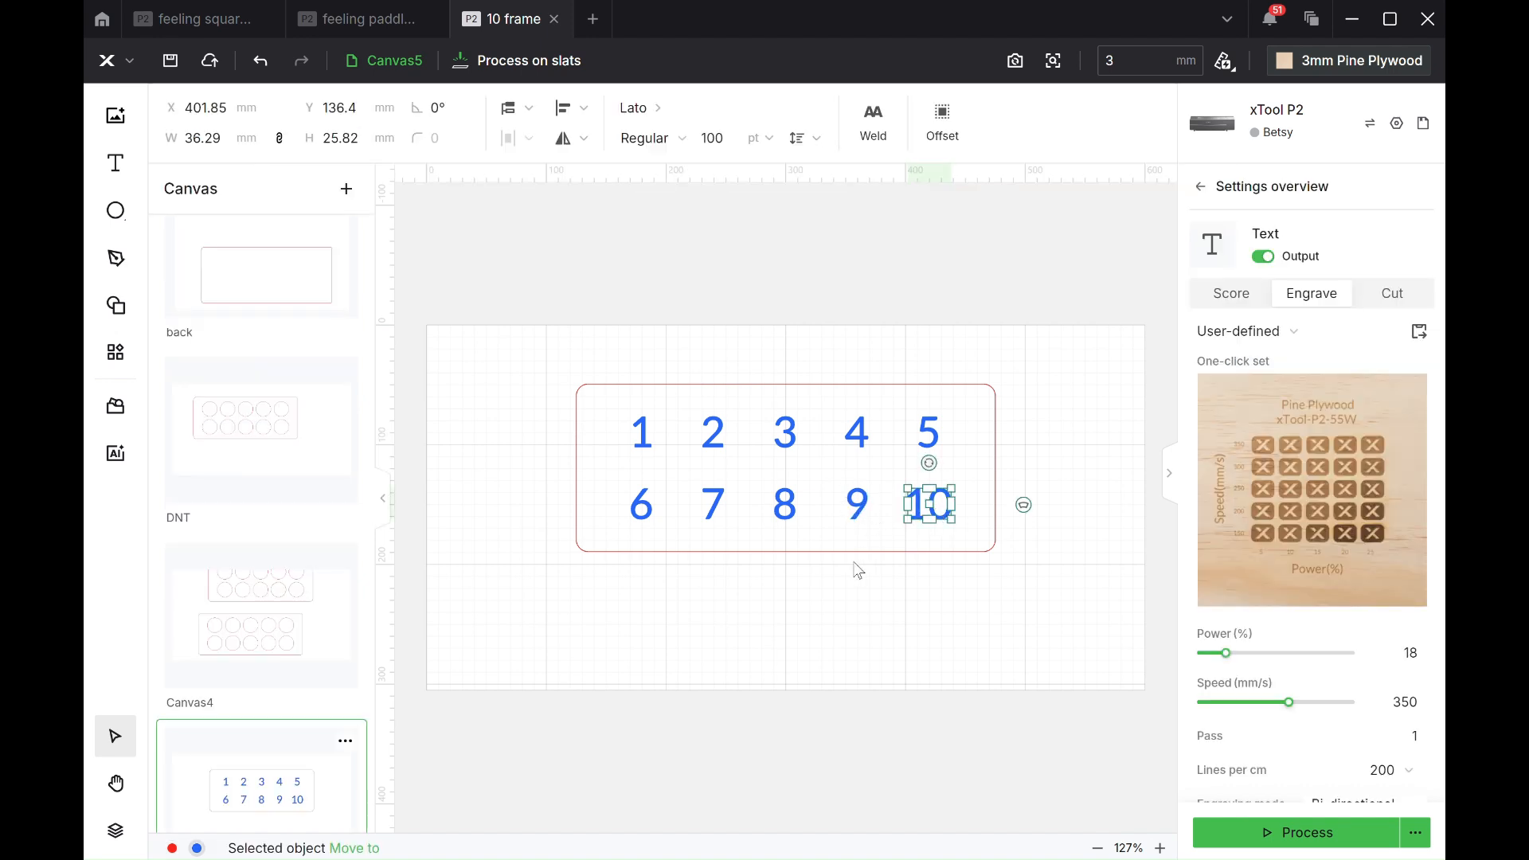
left_click(876, 619)
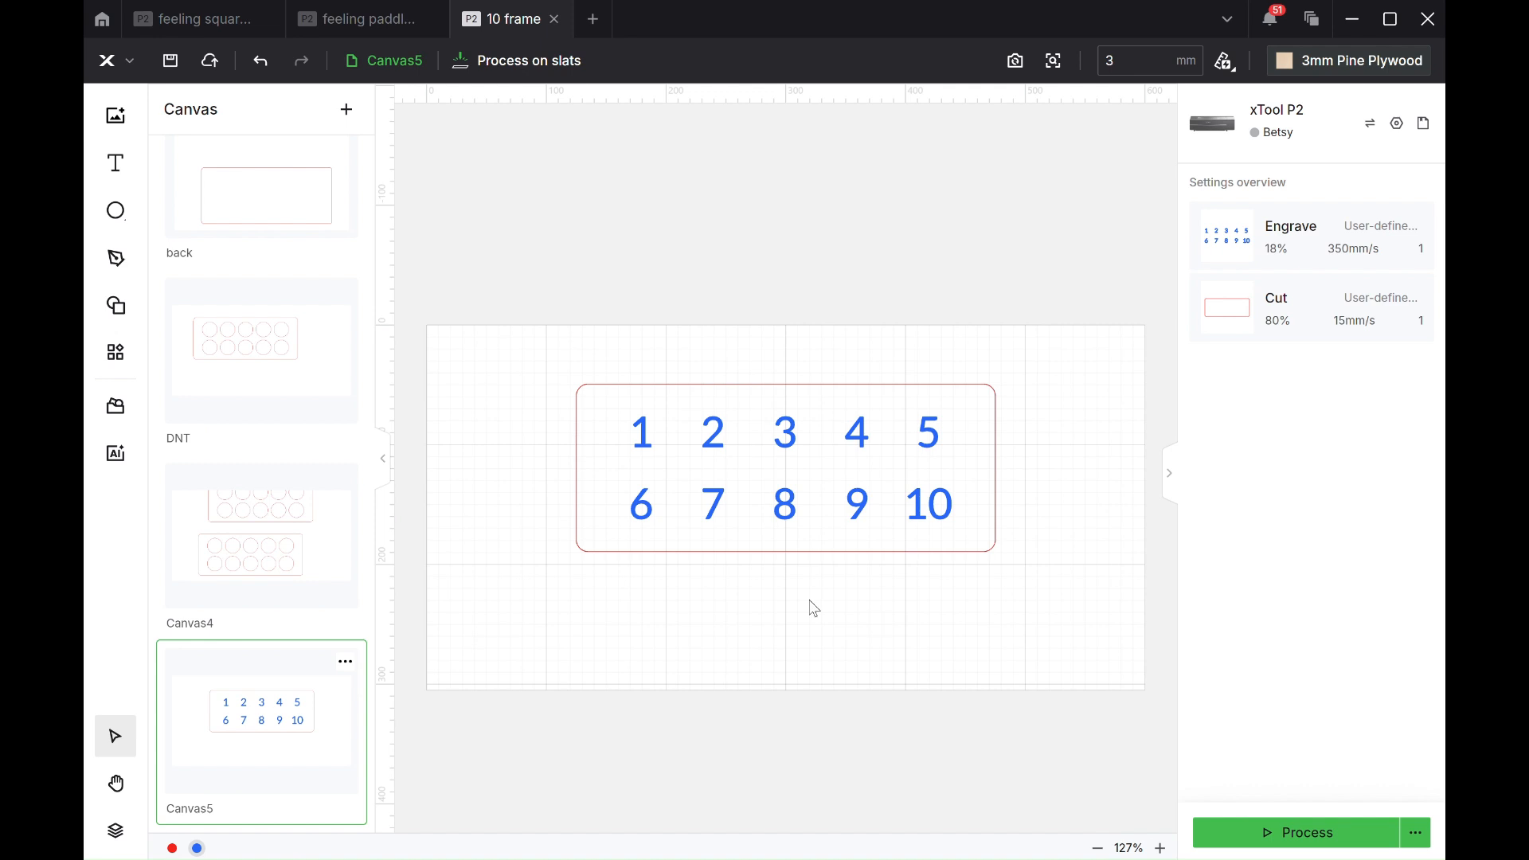
left_click(214, 533)
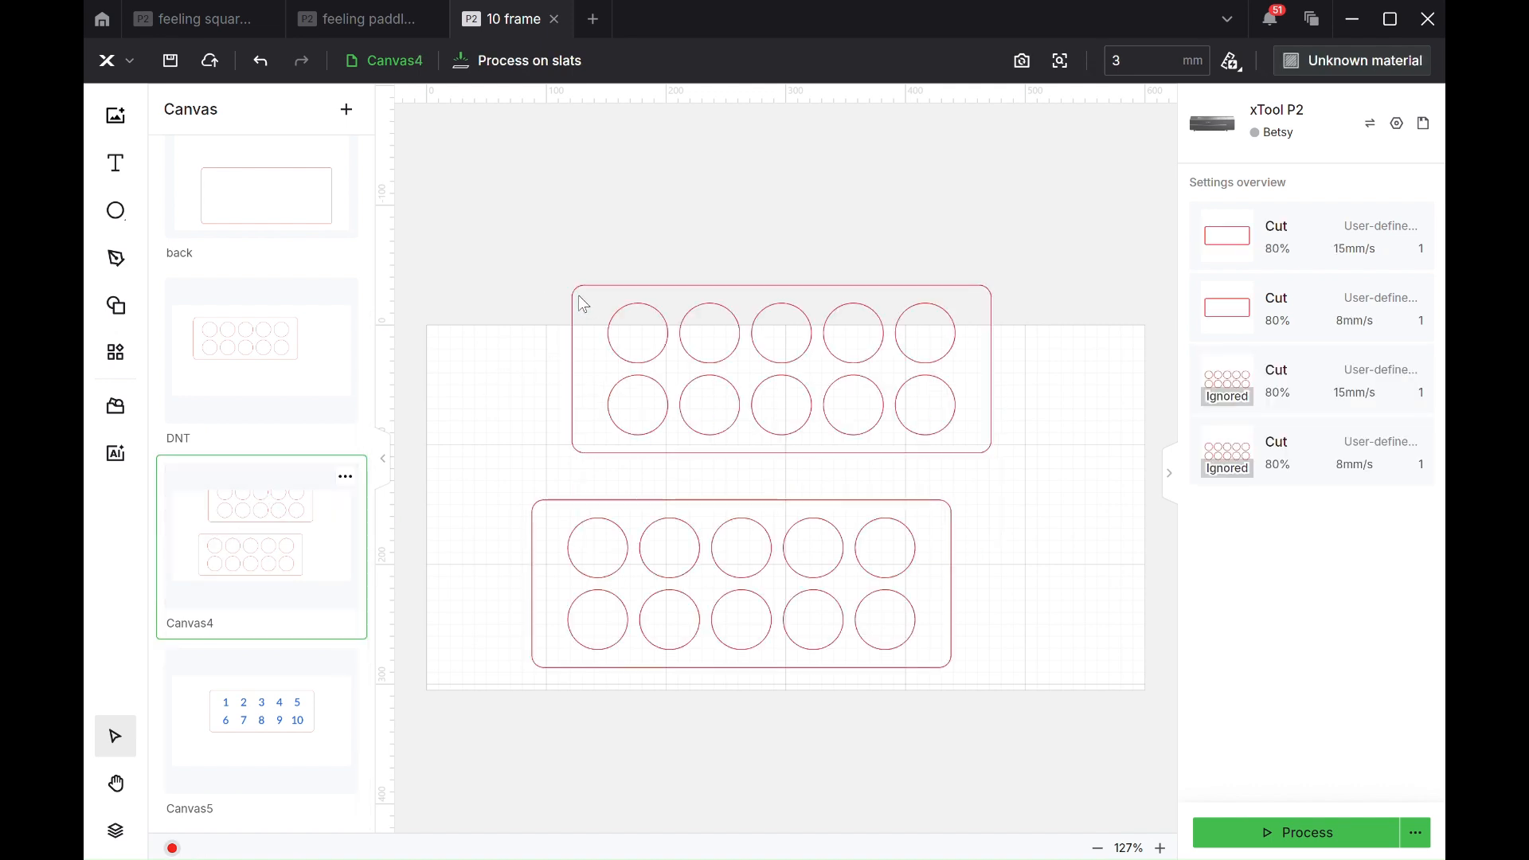